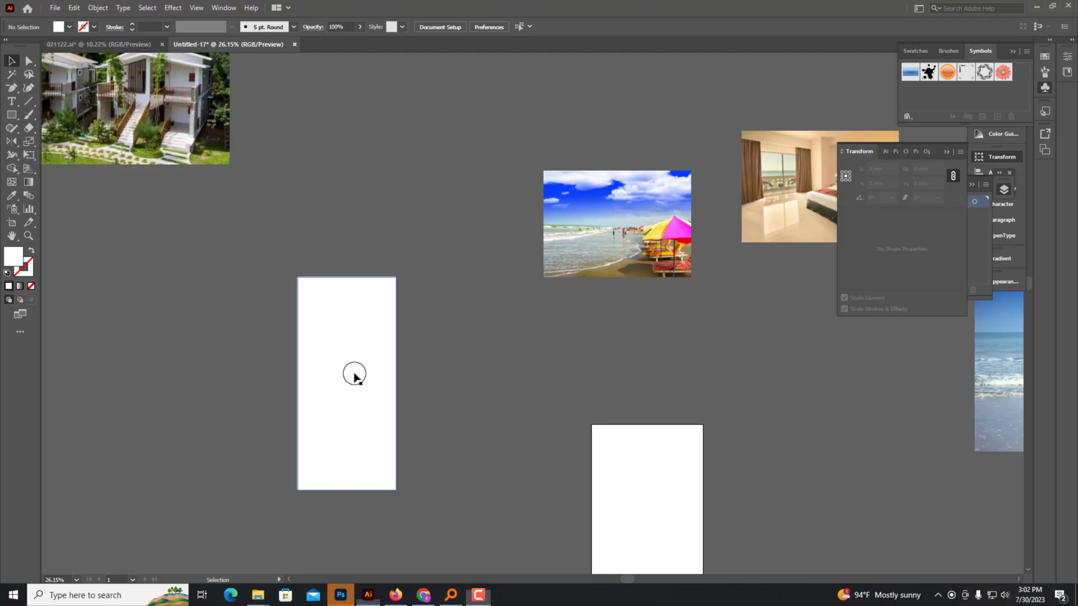
- Leave the sample flyer preview and return to the Untitled-17 document's blank white rectangle
left_click_drag(354, 375, 376, 319)
- Give the tall rectangle a linear gradient and set one stop to bright cyan 1FC7FF
scroll(409, 334, "up", 3)
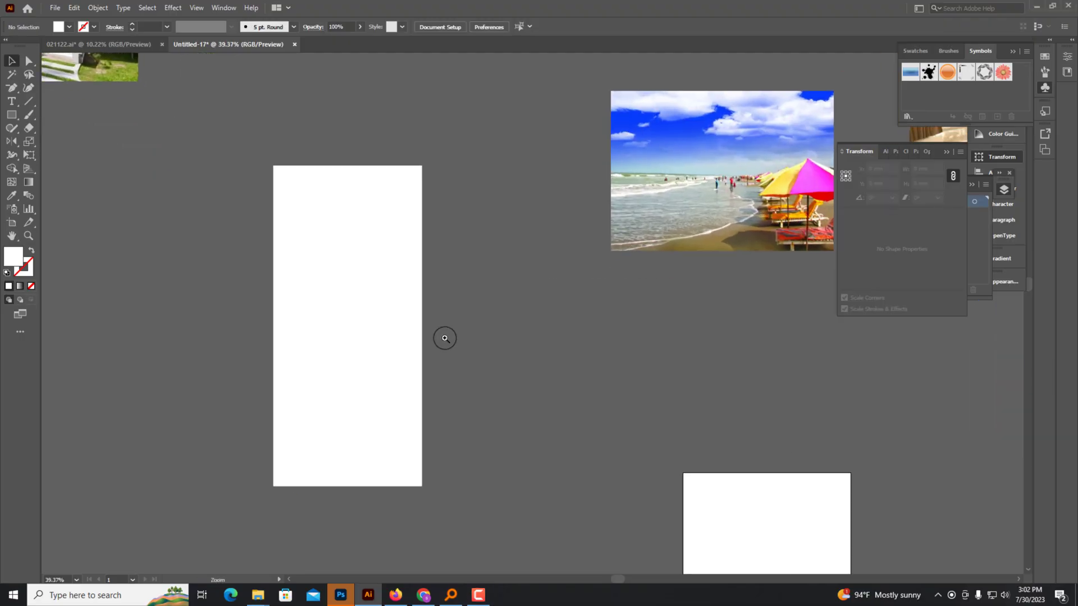
left_click(990, 147)
left_click(972, 191)
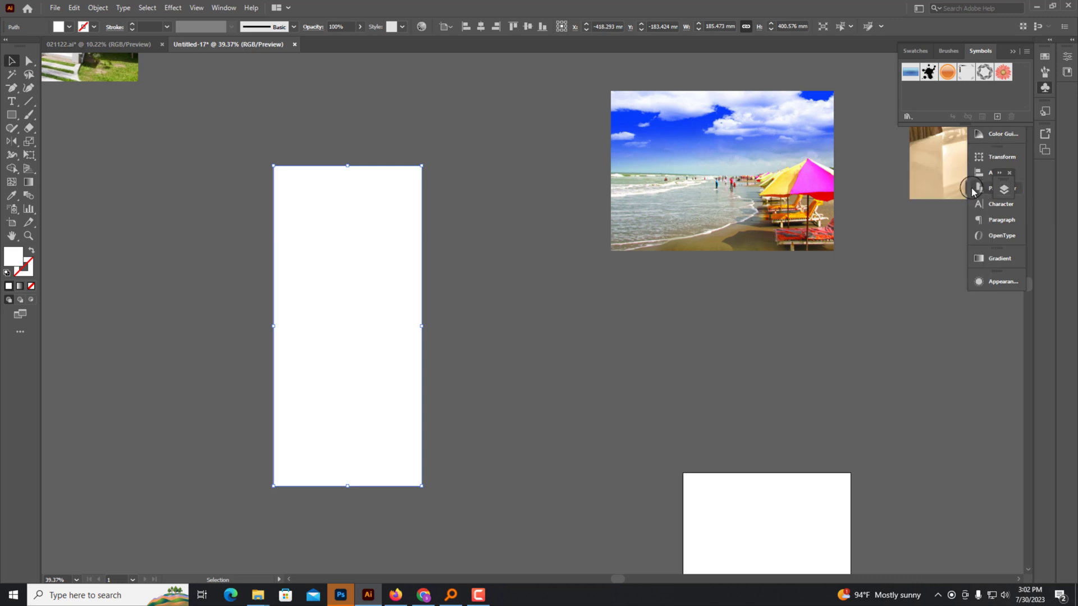
left_click(1014, 52)
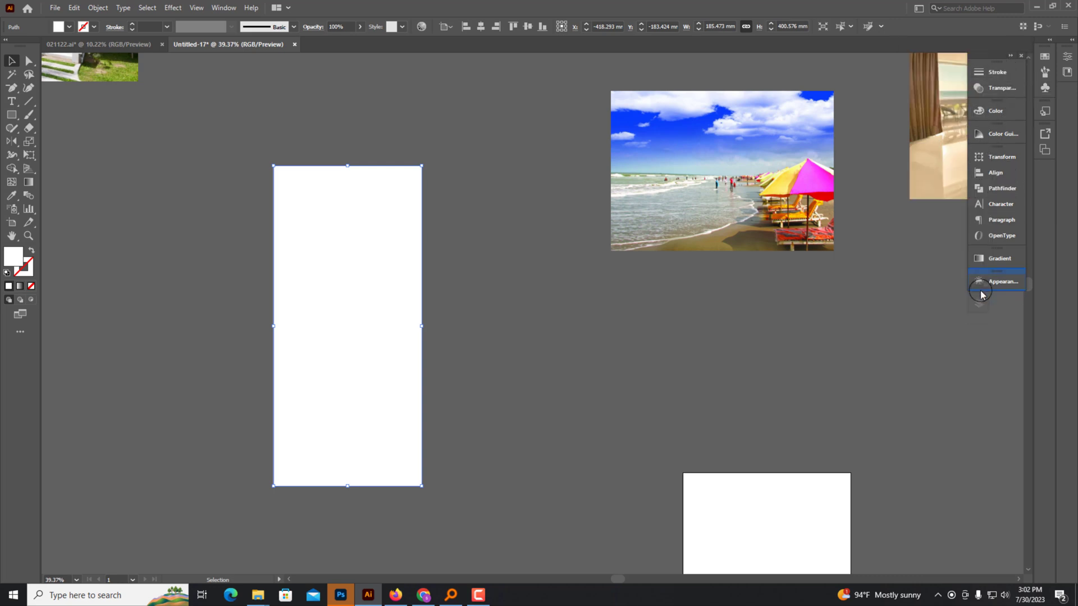
left_click(991, 261)
left_click(875, 351)
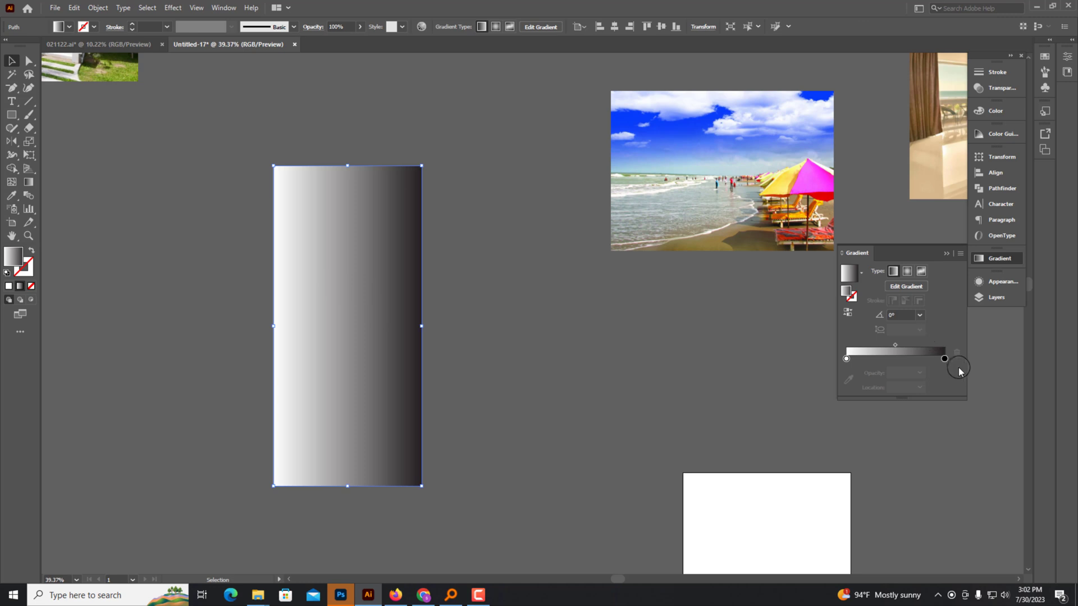
left_click(1005, 105)
left_click(960, 105)
left_click(878, 137)
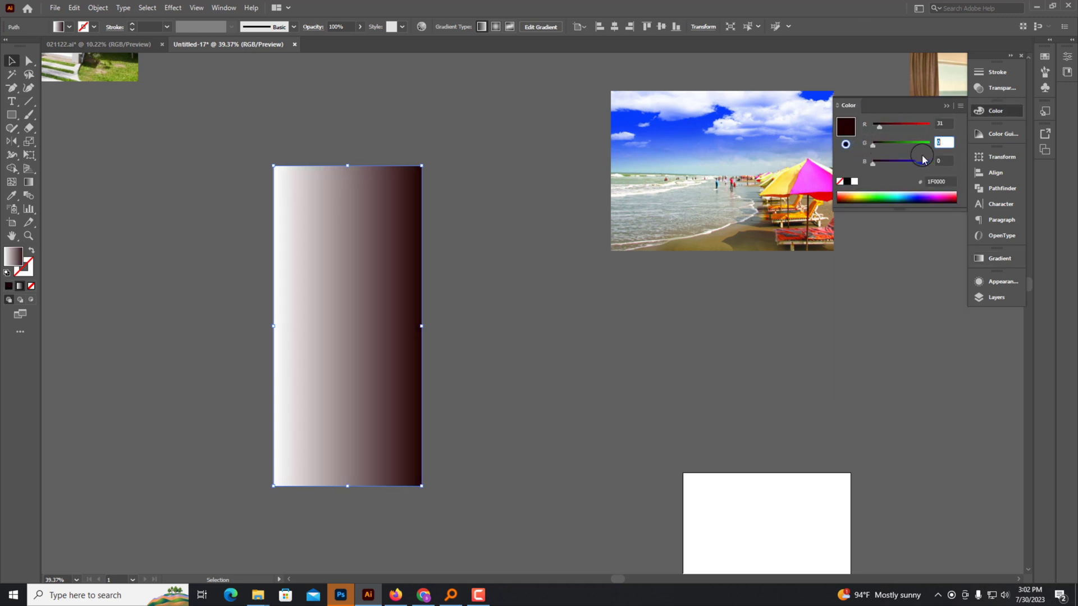
type("199")
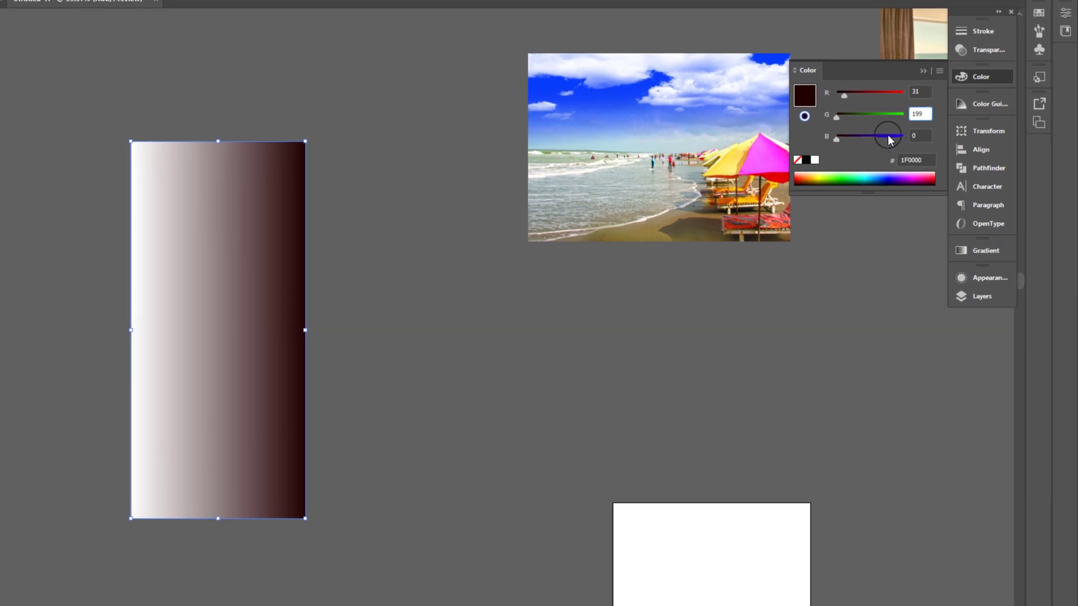
left_click_drag(889, 140, 905, 139)
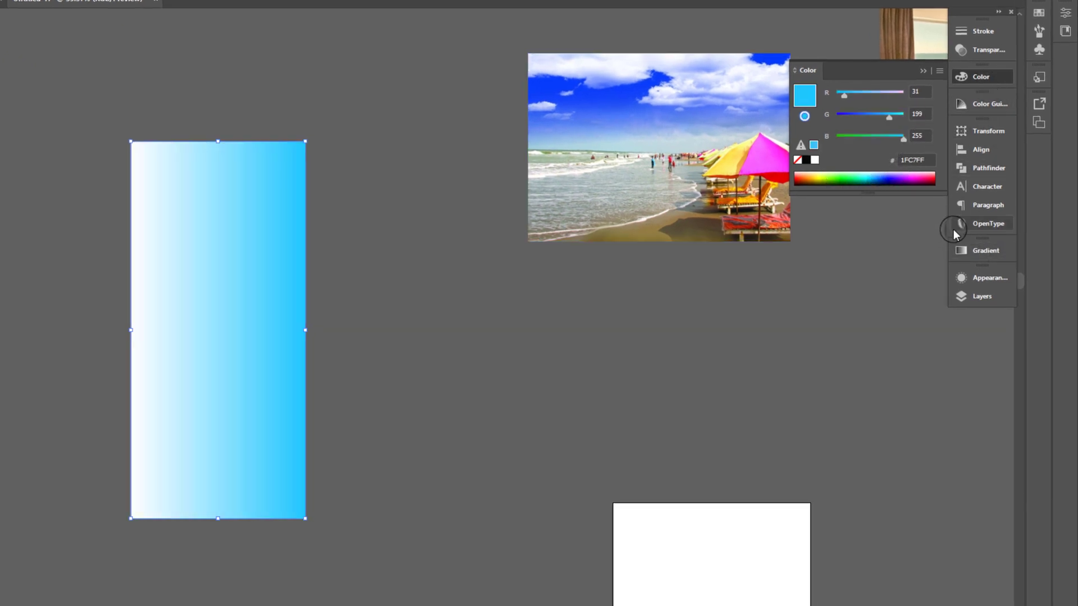
- Set the gradient's other stop to dark navy 002056 (RGB 0, 32, 86)
left_click(961, 250)
left_click(961, 76)
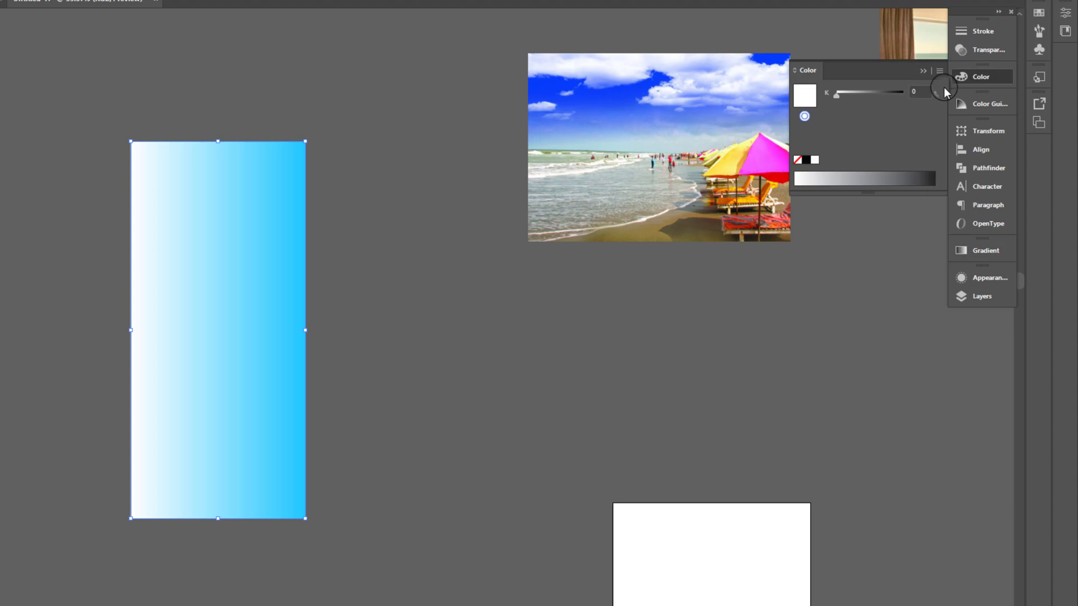
left_click(842, 107)
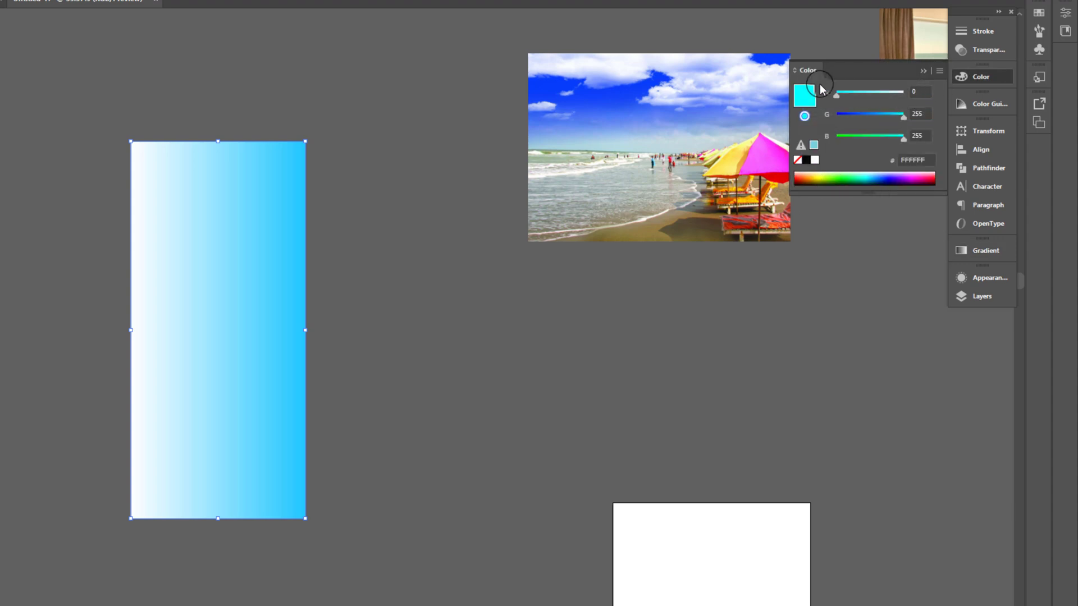
left_click_drag(822, 88, 856, 130)
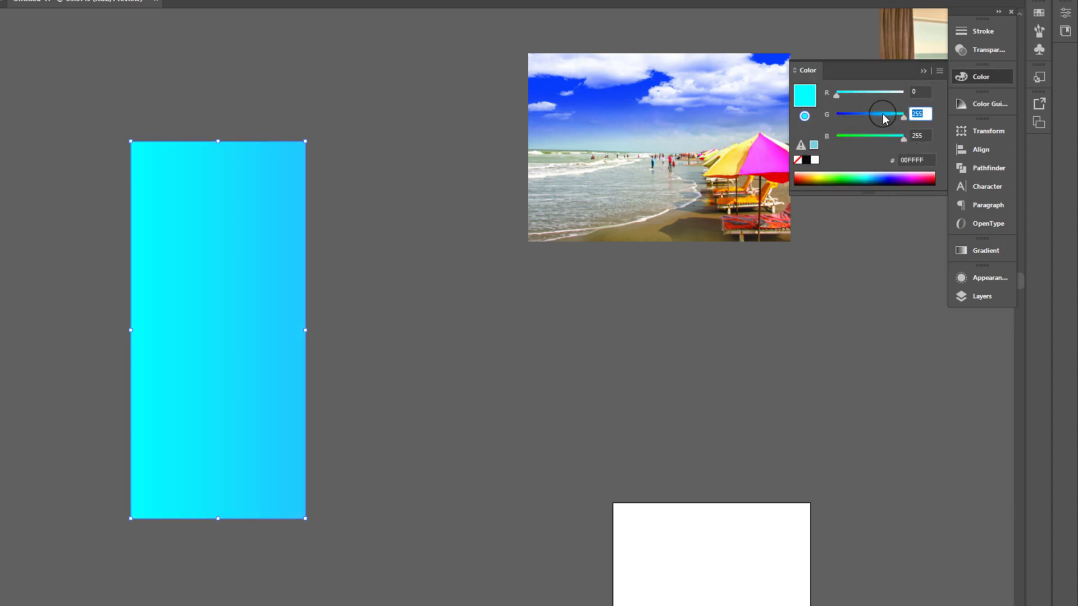
type("32")
key("Tab")
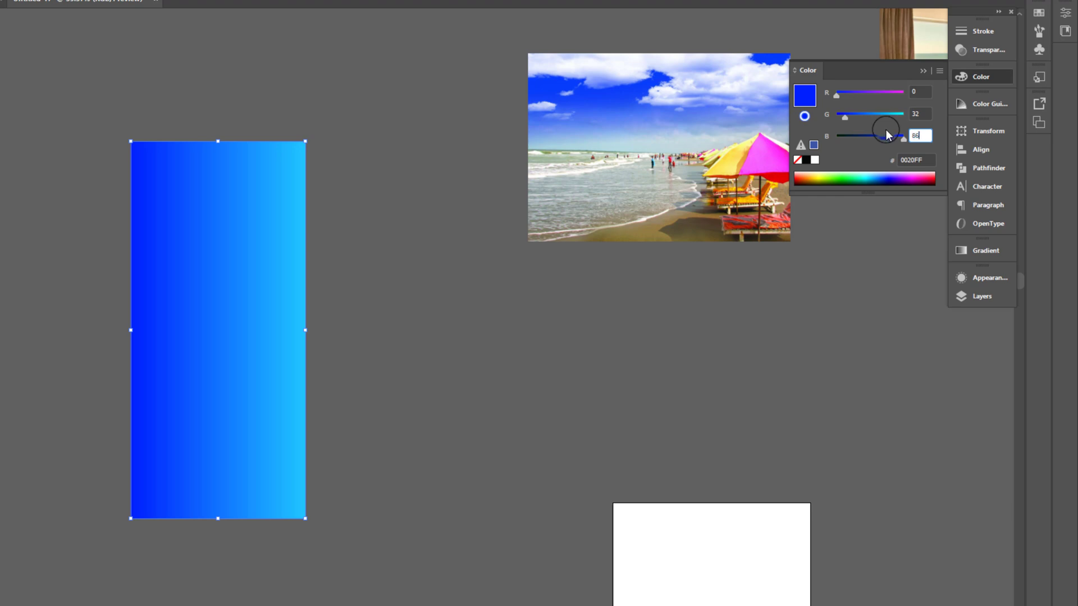
type("86")
key("Return")
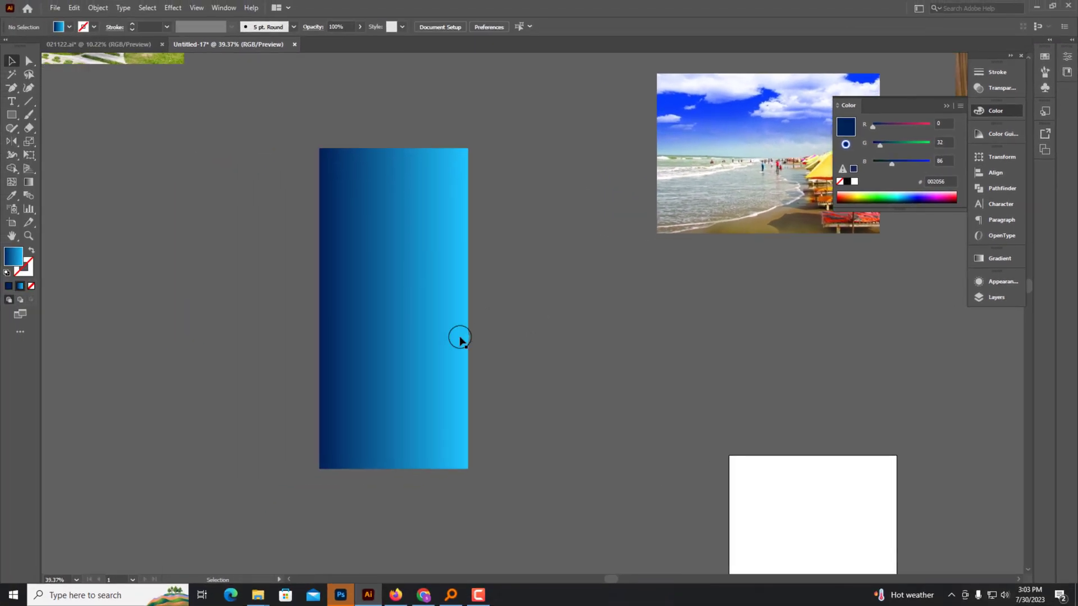
scroll(456, 337, "up", 2)
- Draw a large circle over the rectangle and trim it to the rectangle's area with Pathfinder
left_click(12, 114)
left_click(51, 141)
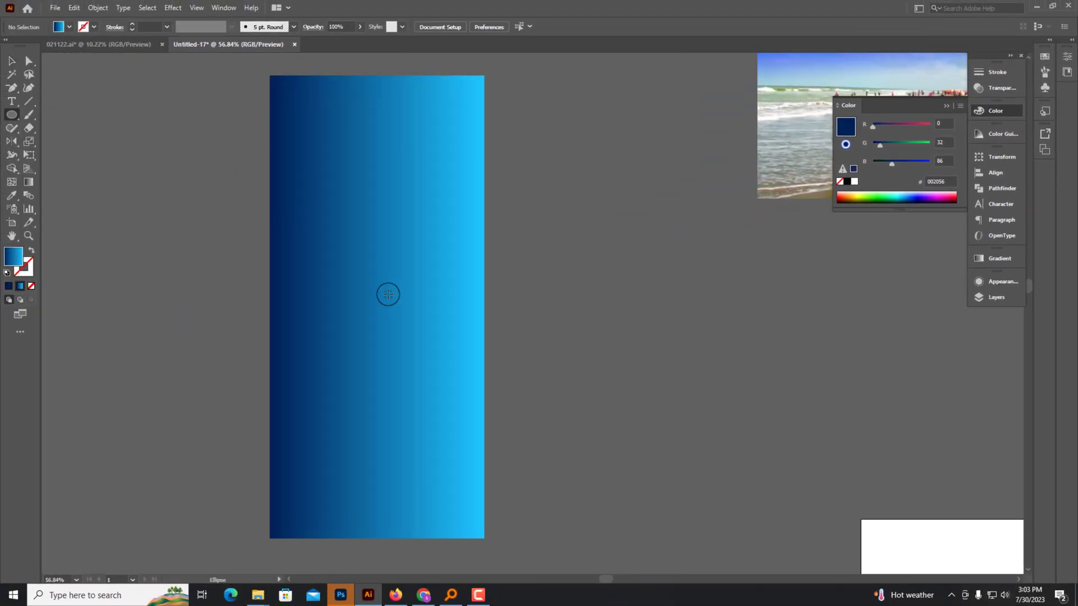
left_click_drag(334, 296, 488, 370)
key("v")
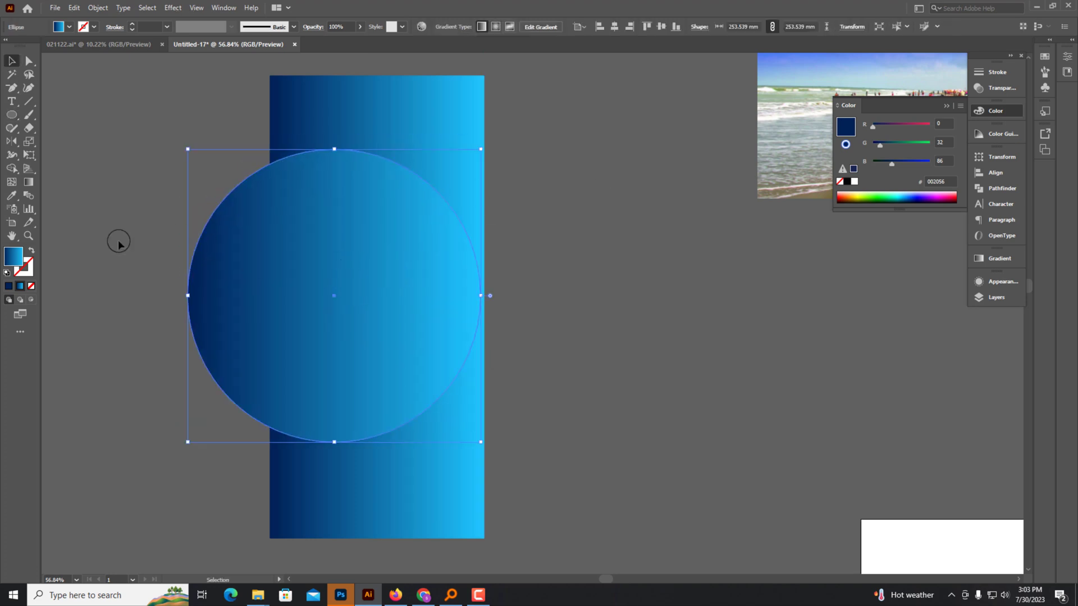
left_click_drag(319, 284, 354, 353)
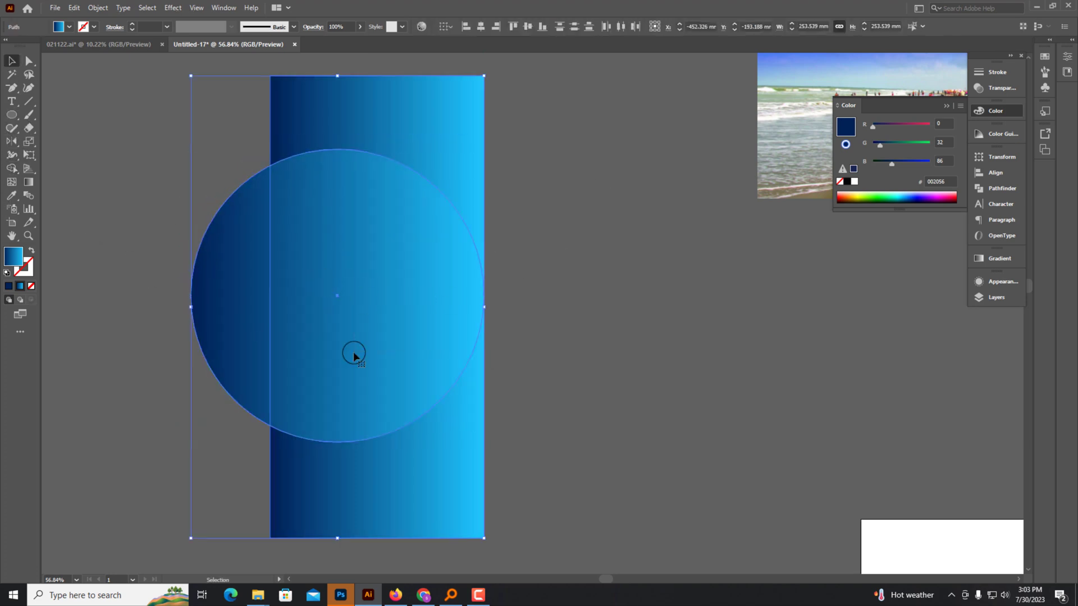
left_click(544, 208)
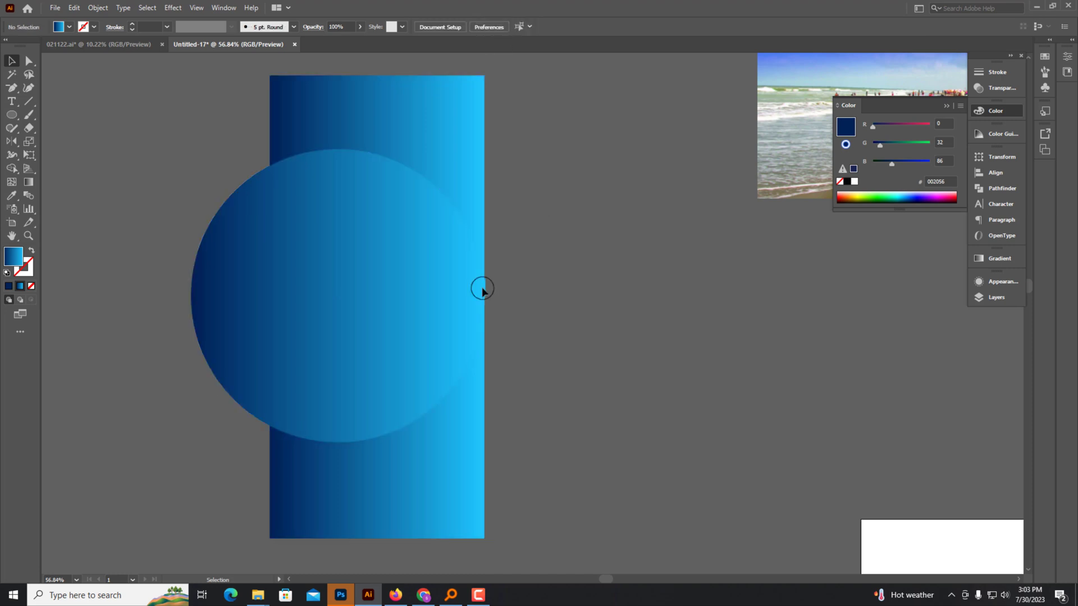
mouse_move(190, 299)
left_mouse_down()
mouse_move(213, 300)
mouse_move(188, 300)
left_mouse_up()
key("ctrl+a")
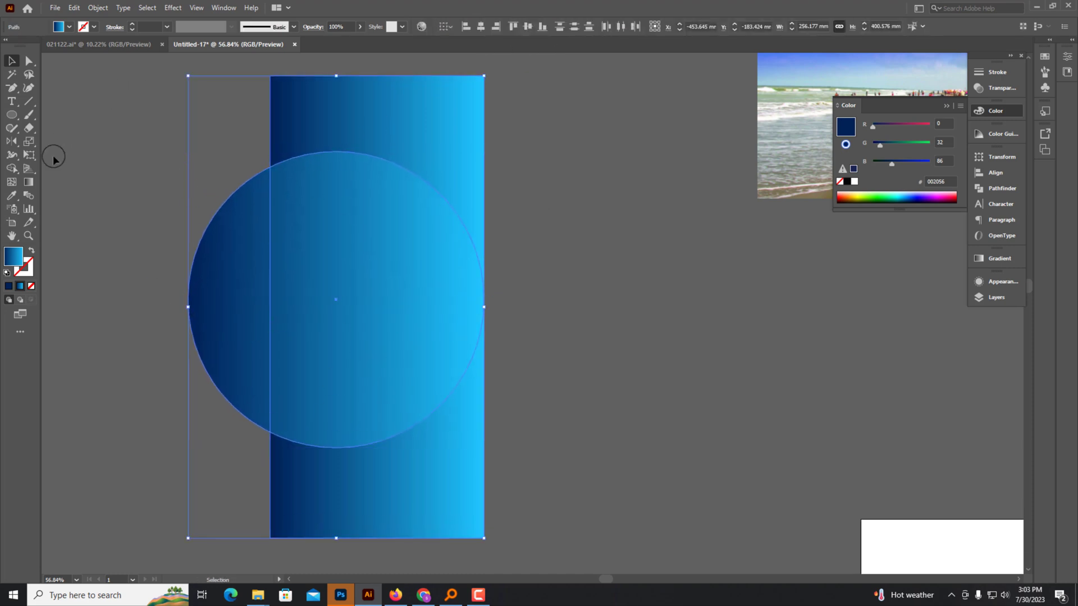
left_click(14, 170)
left_click(227, 299, "alt")
- Angle the circle's gradient from navy at top-right to sky blue at bottom-left
key("g")
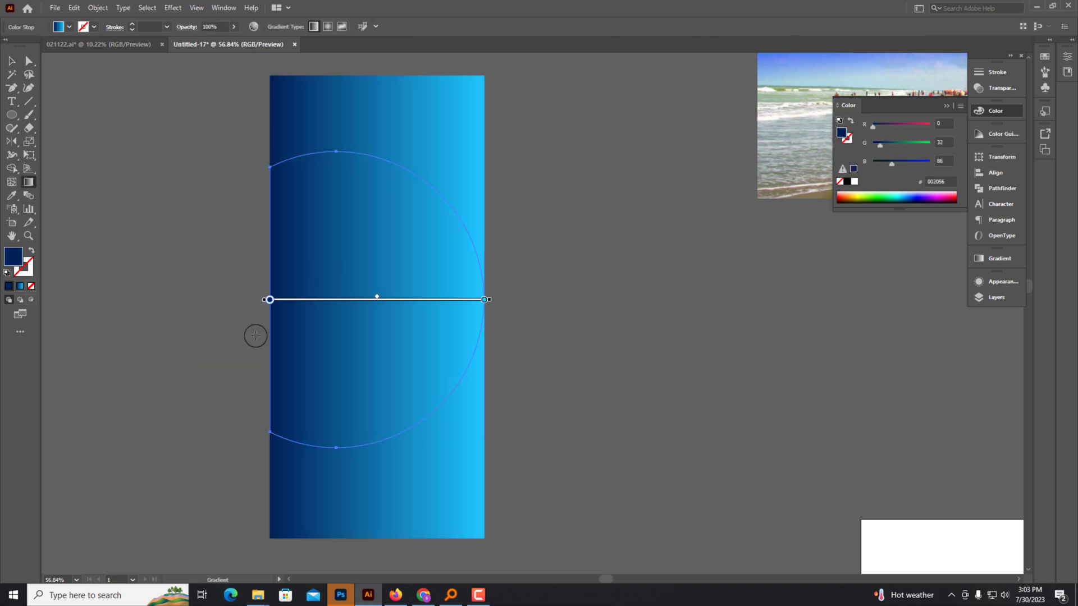
left_click_drag(240, 475, 442, 202)
mouse_move(283, 150)
left_mouse_down()
mouse_move(445, 373)
mouse_move(368, 426)
mouse_move(465, 157)
mouse_move(260, 370)
left_mouse_up()
left_click_drag(397, 187, 325, 385)
key("v")
scroll(372, 325, "up", 2)
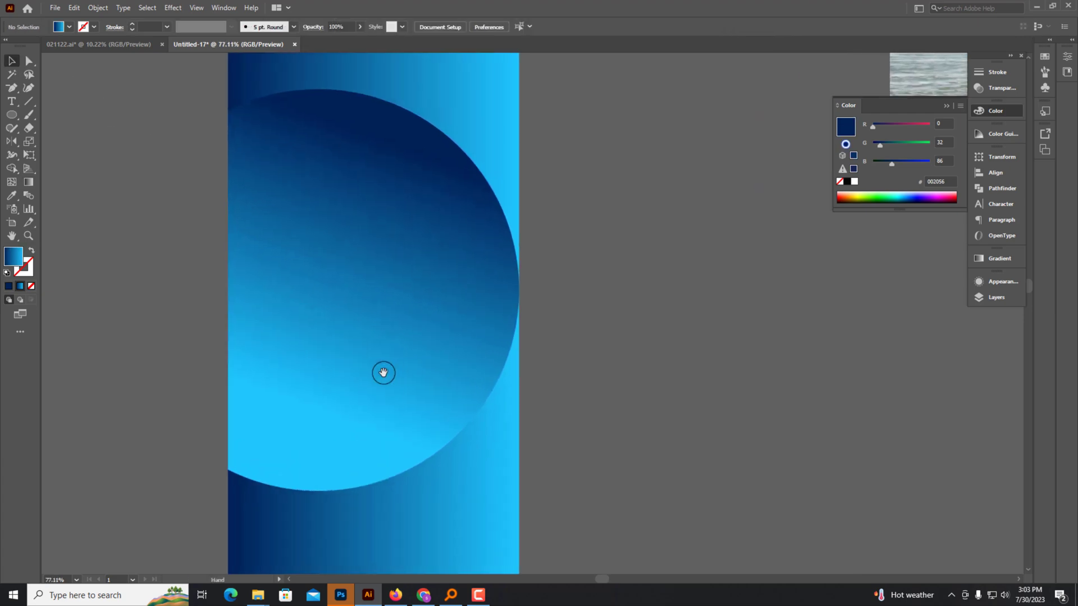
- Paste a slightly smaller copy of the circle in front with a dark-top, light-bottom gradient
left_click(75, 9)
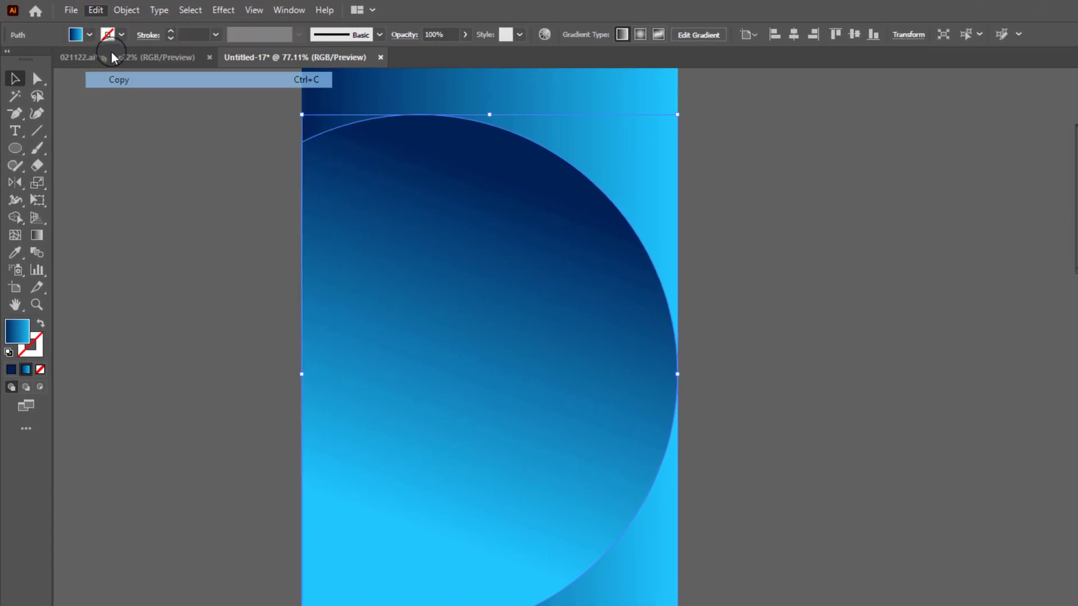
left_click(147, 111)
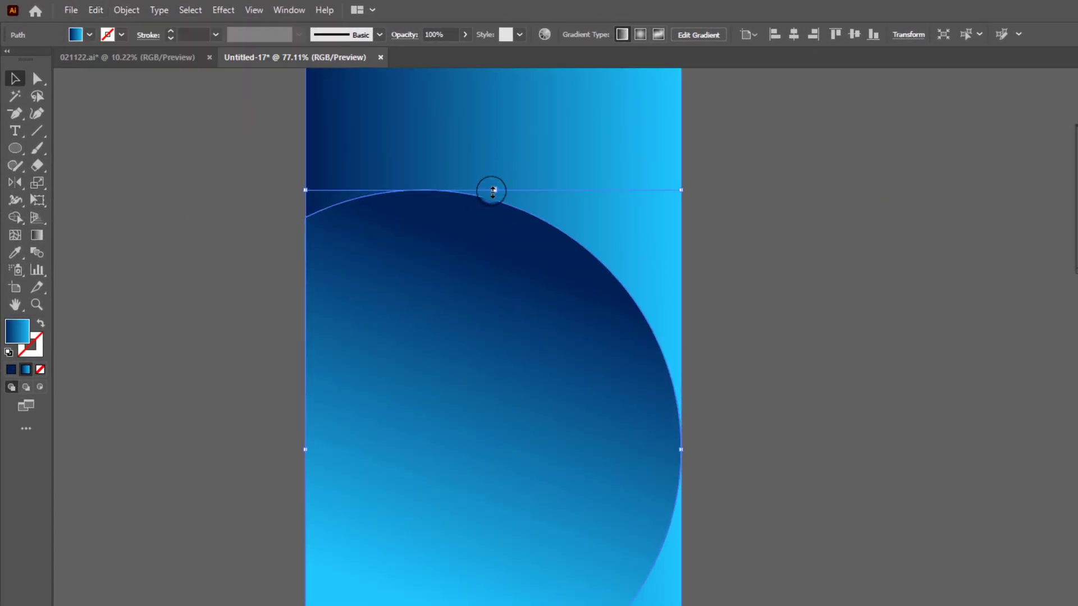
left_click_drag(492, 191, 493, 204)
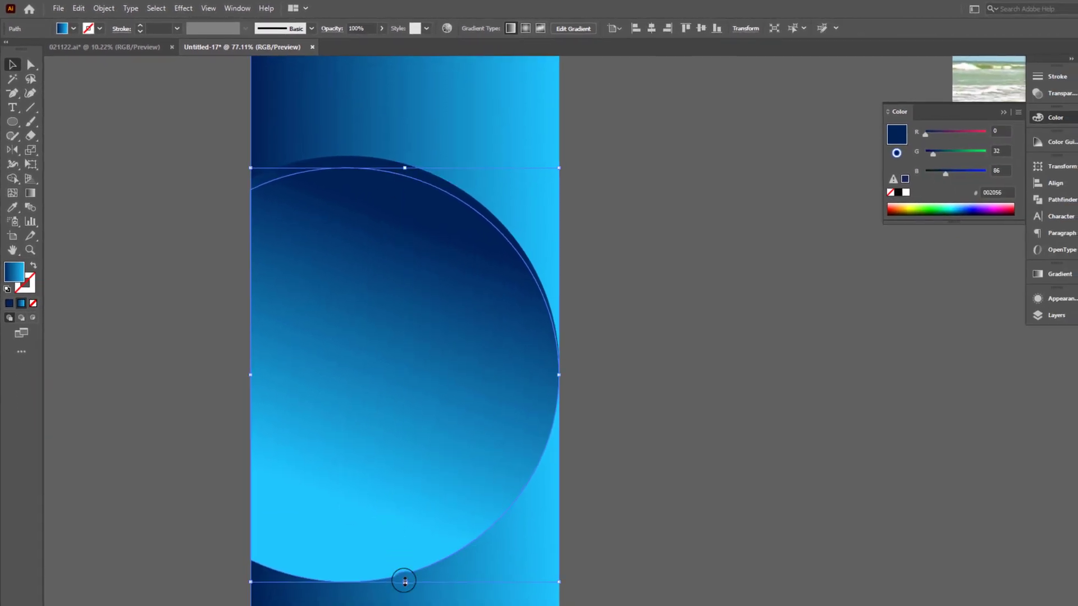
key("g")
left_click_drag(171, 132, 390, 193)
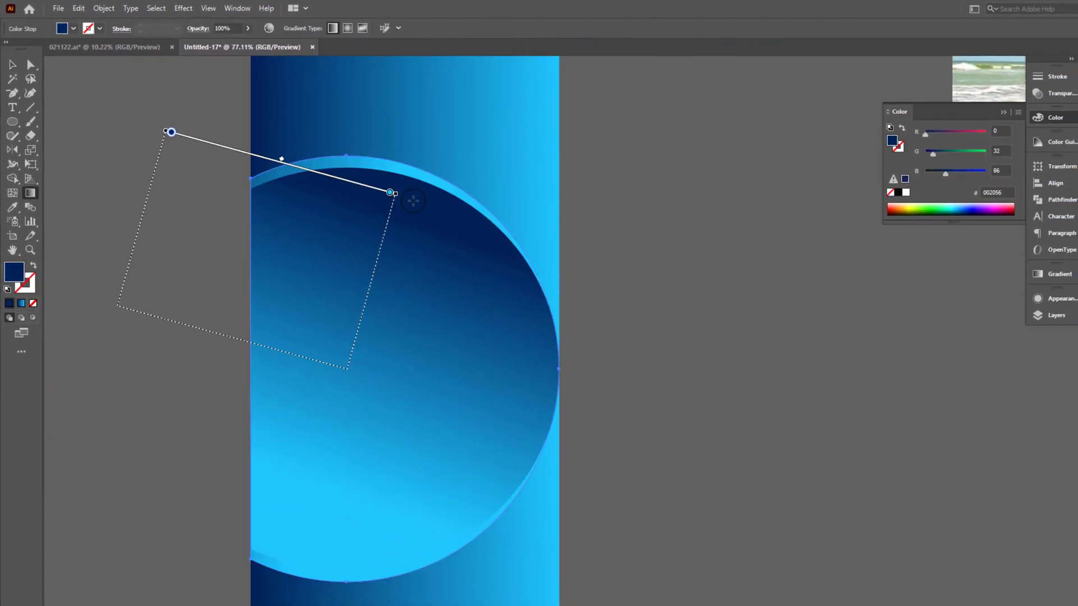
left_click(13, 65)
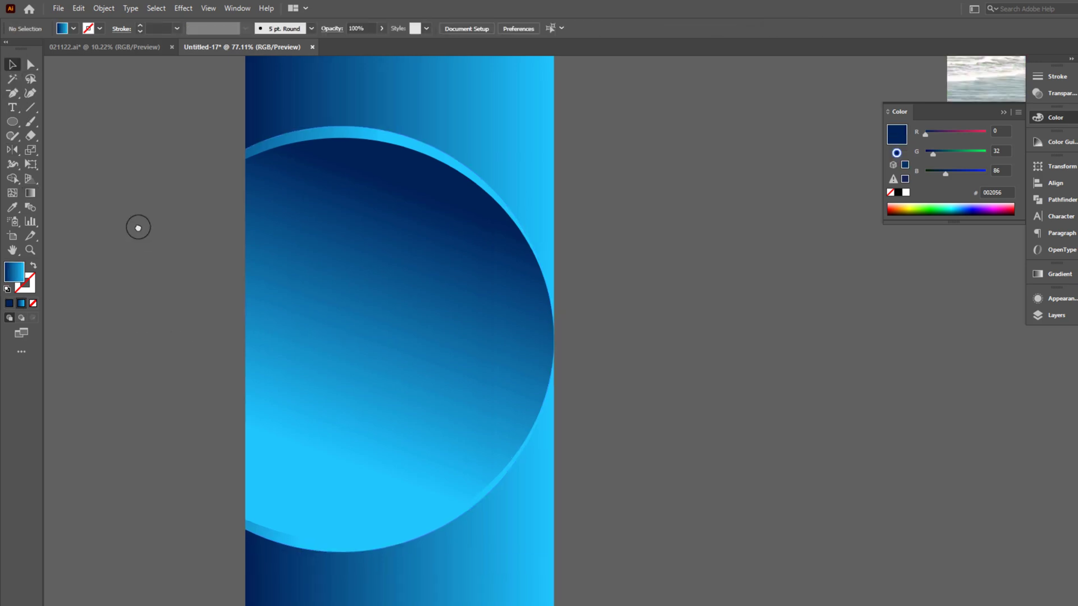
left_click(159, 428)
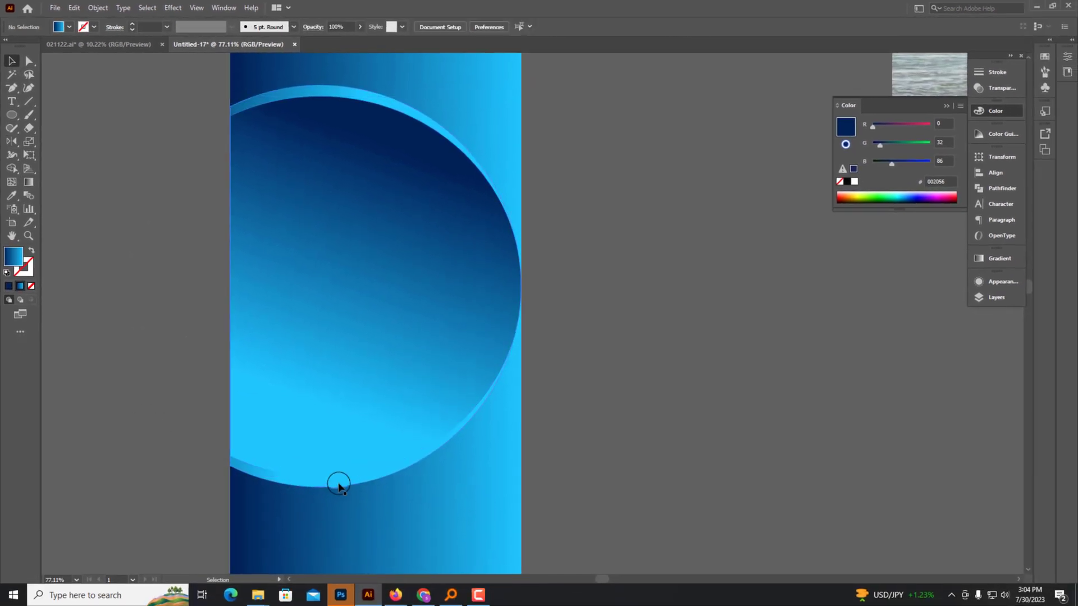
left_click_drag(168, 317, 320, 500)
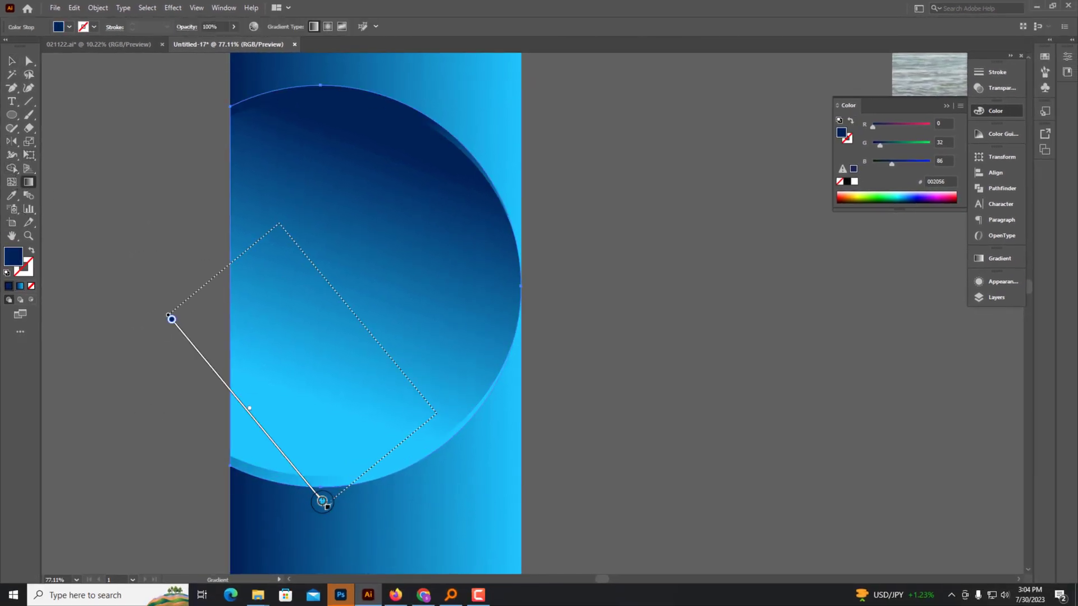
left_click_drag(313, 541, 421, 311)
left_click_drag(243, 509, 337, 296)
key("v")
left_click(368, 527)
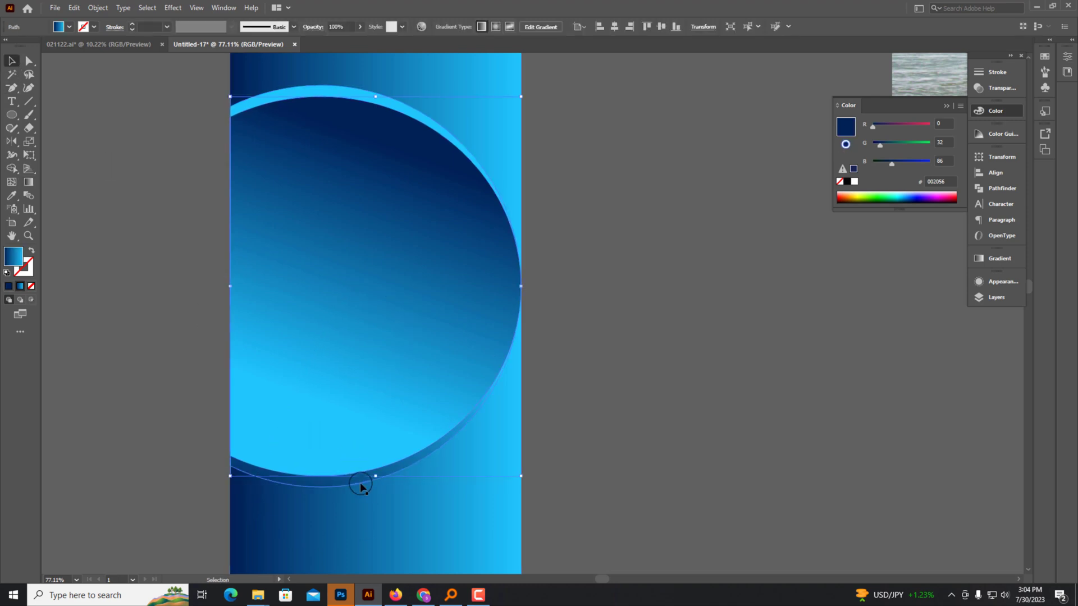
- Paste another circle copy in front and angle its gradient toward the lower left
left_click(55, 7)
left_click(74, 8)
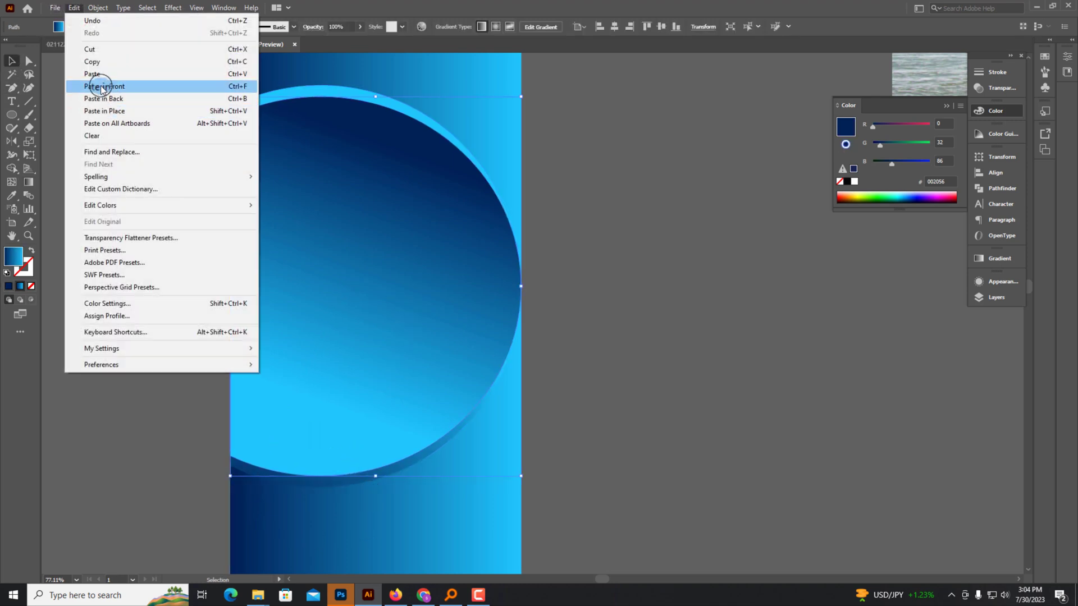
left_click(108, 87)
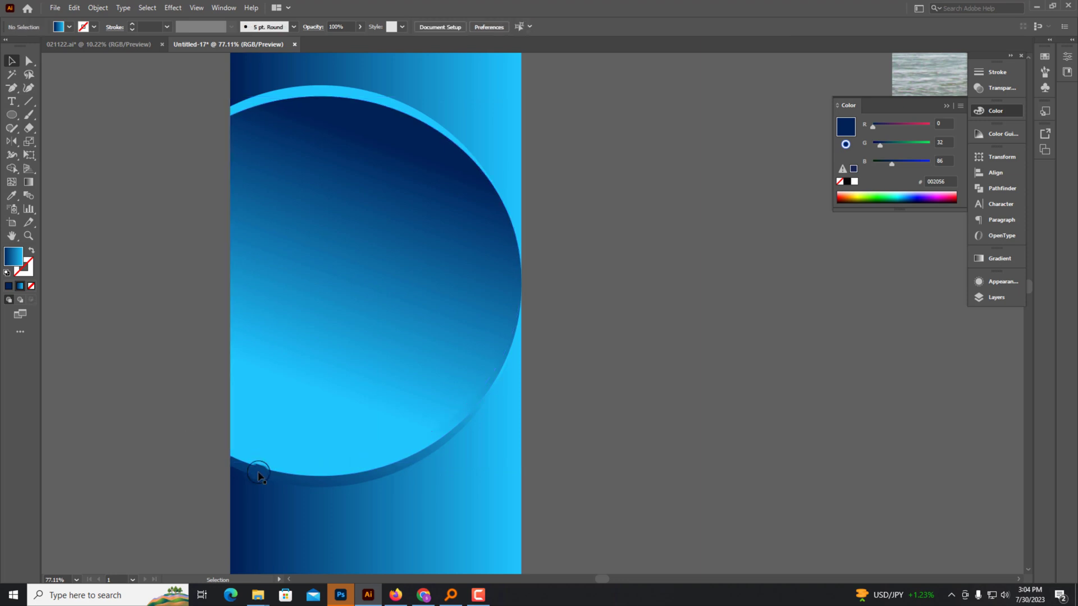
key("g")
left_click_drag(310, 441, 197, 449)
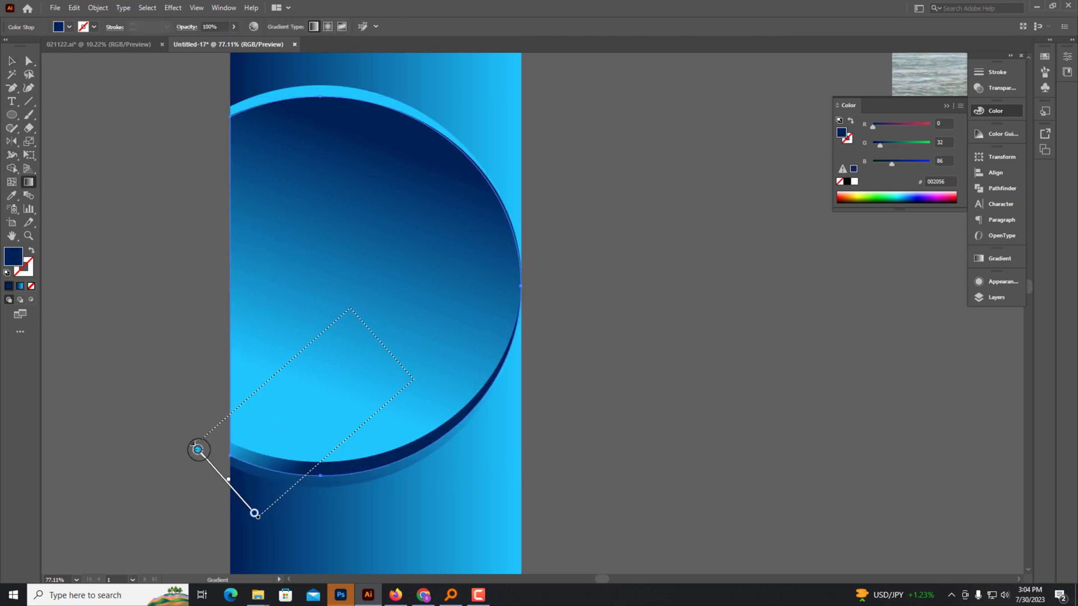
left_click(10, 62)
left_click(69, 139)
scroll(228, 279, "down", 3)
- Draw a new circle beside the flyer and give it a radial gradient
scroll(335, 219, "up", 2)
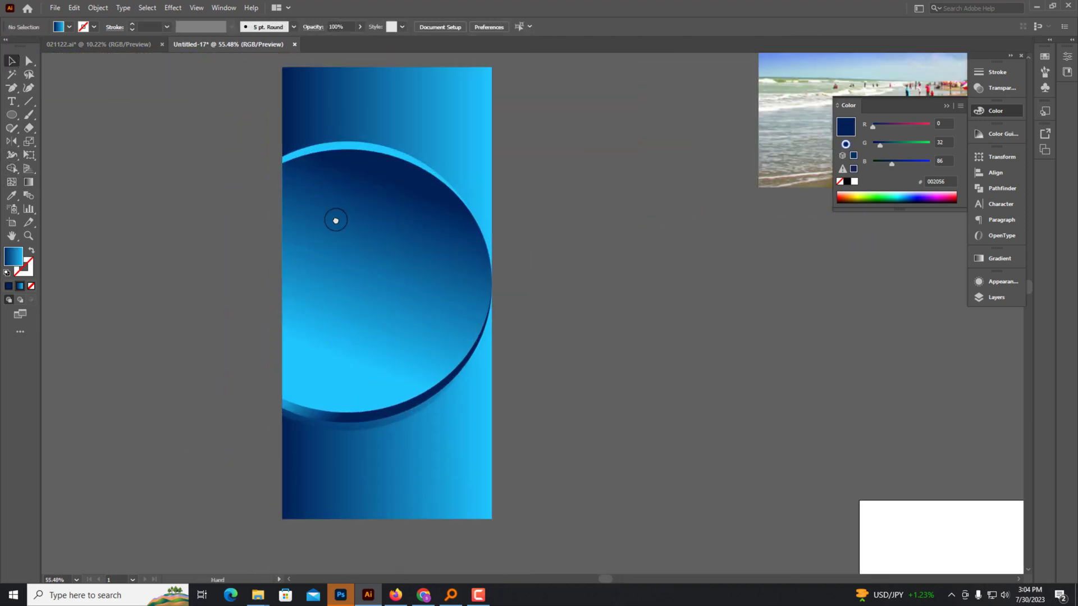
left_click_drag(15, 117, 46, 119)
mouse_move(620, 360)
left_mouse_down()
mouse_move(687, 426)
mouse_move(496, 366)
left_mouse_up()
left_click(969, 116)
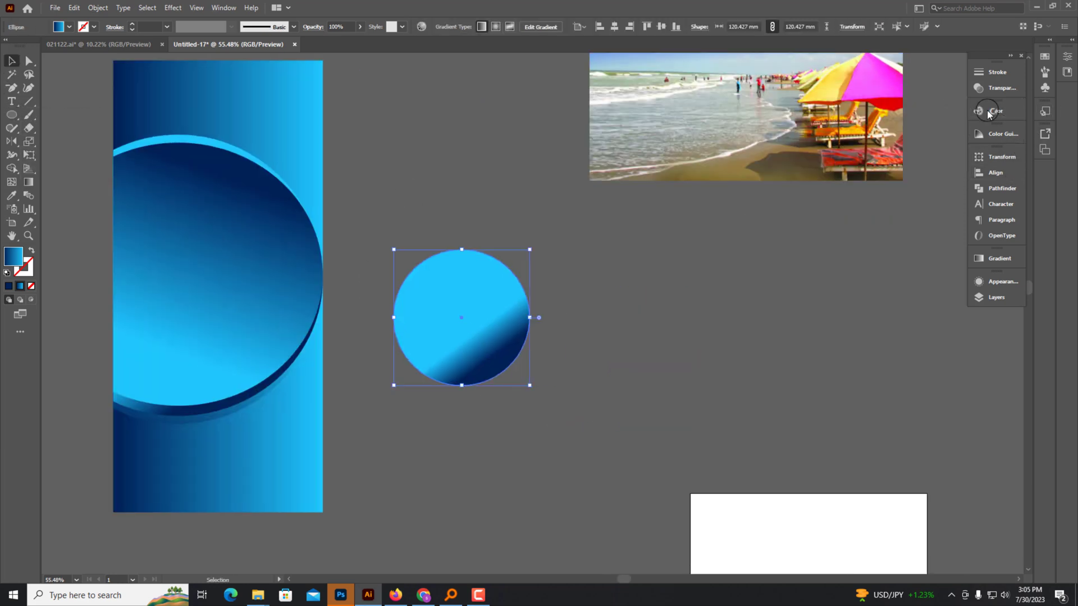
left_click(1000, 259)
left_click(908, 271)
scroll(570, 330, "up", 5)
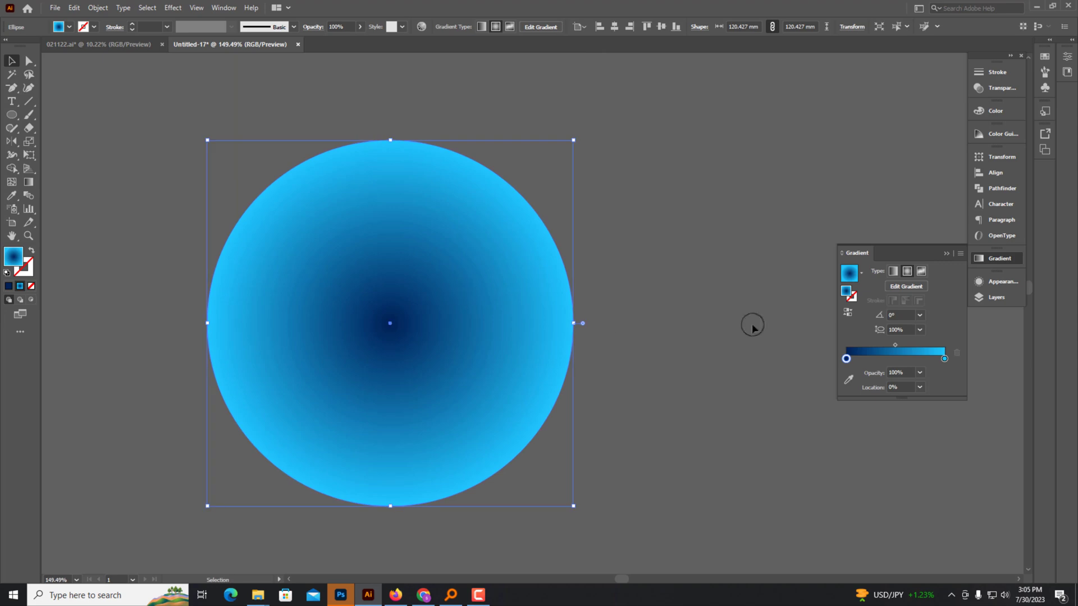
- Paste a smaller copy of the circle in front with a diagonal gradient
left_click(73, 8)
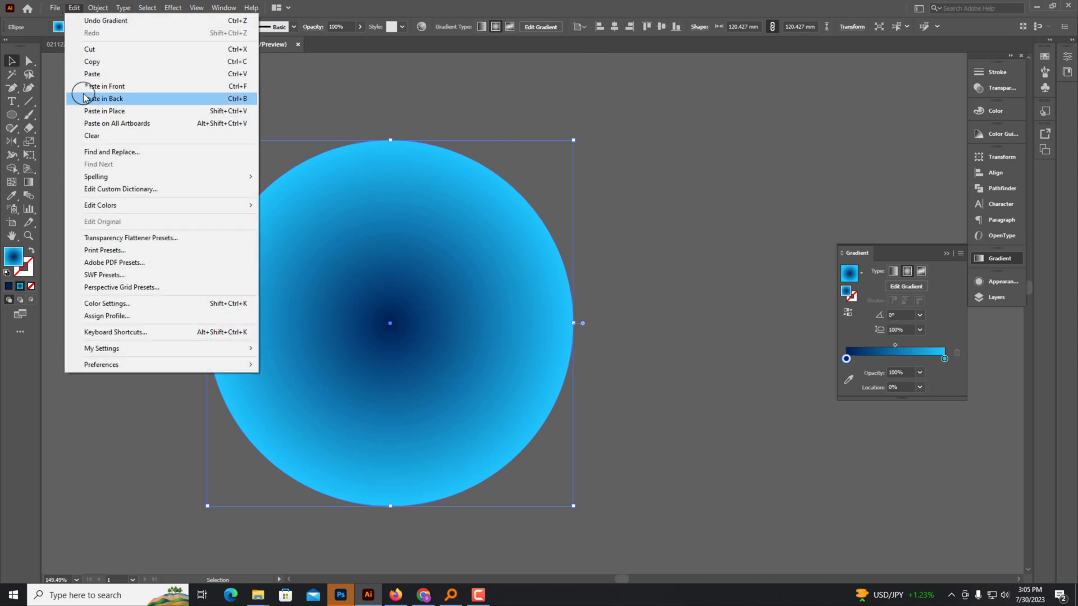
left_click(99, 96)
mouse_move(398, 143)
left_mouse_down()
mouse_move(397, 170)
mouse_move(401, 158)
left_mouse_up()
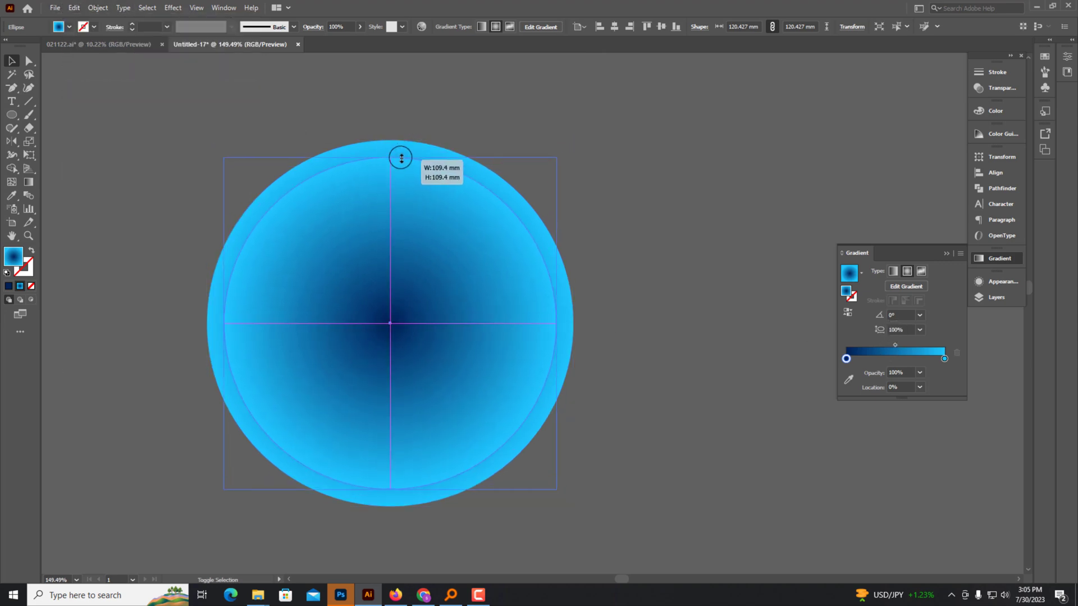
left_click(28, 182)
left_click_drag(252, 519, 476, 159)
mouse_move(250, 137)
left_mouse_down()
mouse_move(524, 365)
mouse_move(536, 411)
left_mouse_up()
key("v")
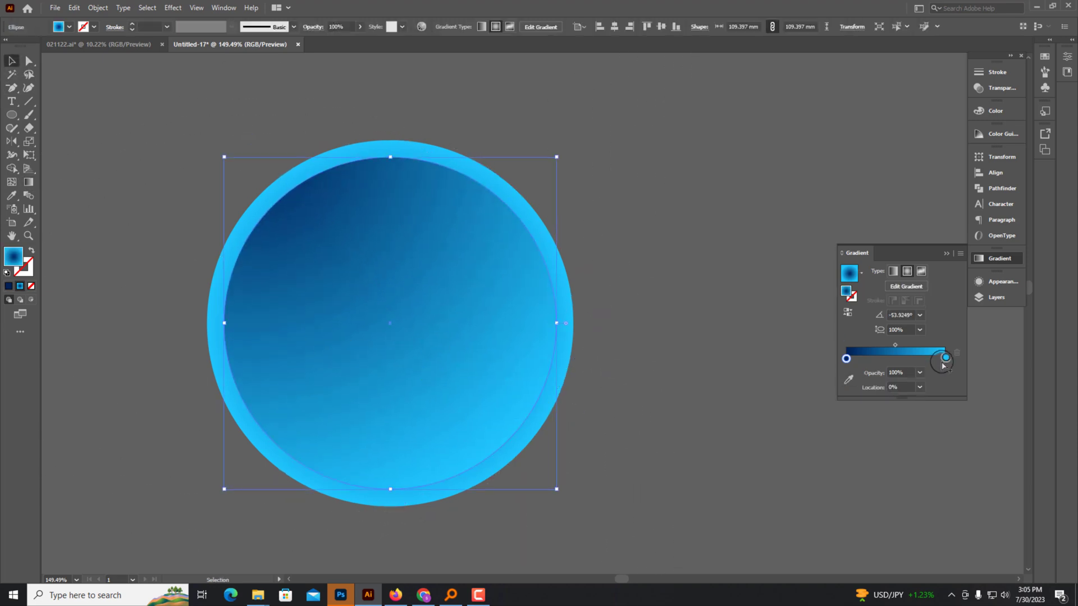
- Darken a gradient colour and shade the outer ring darker toward the bottom
left_click(1016, 116)
left_click(630, 343)
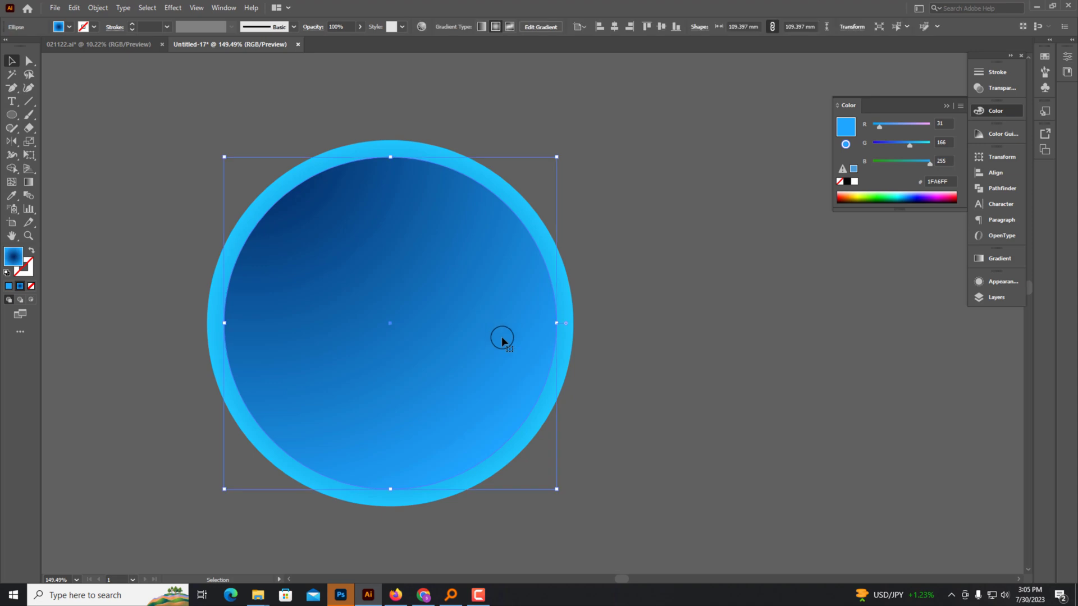
key("g")
left_click_drag(145, 172, 380, 471)
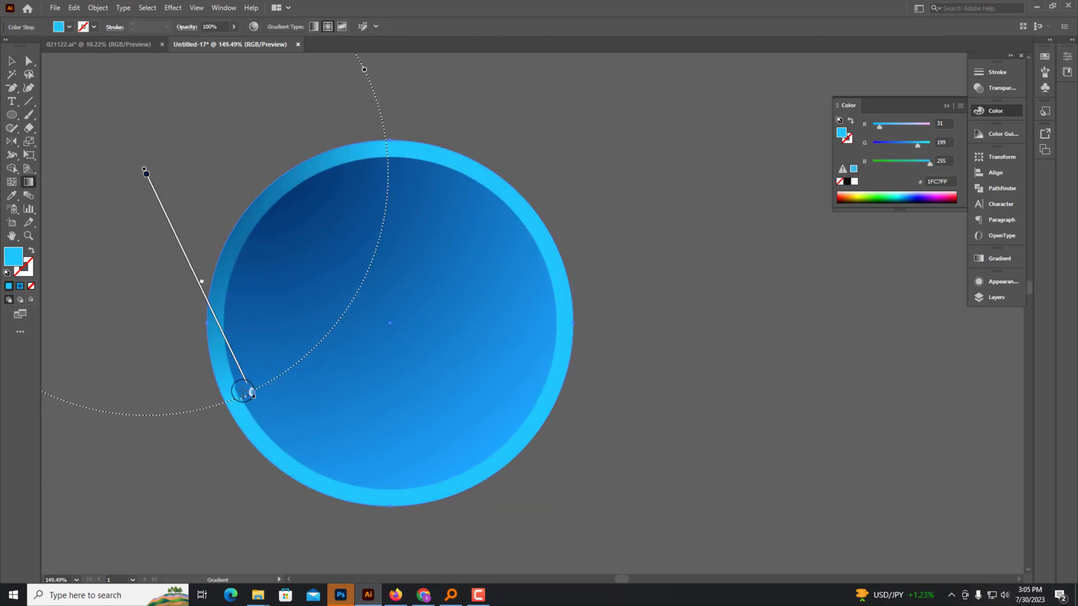
left_click_drag(419, 517, 535, 200)
left_click(15, 65)
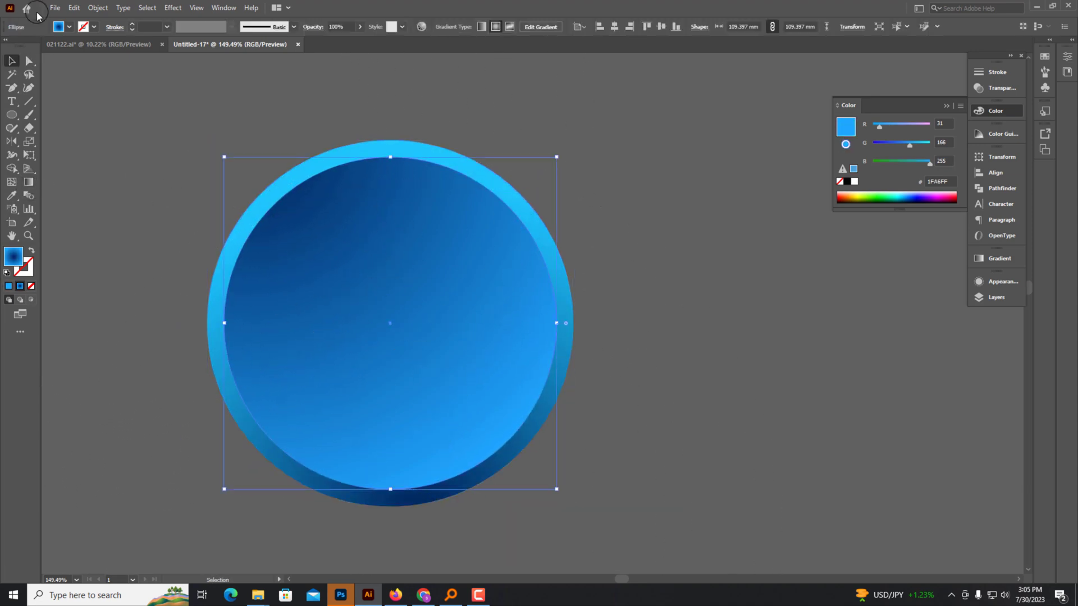
- Add a smaller centre disc with a pale white-to-navy gradient, then draw another circle nearby
left_click(73, 8)
left_click(90, 62)
left_click(81, 8)
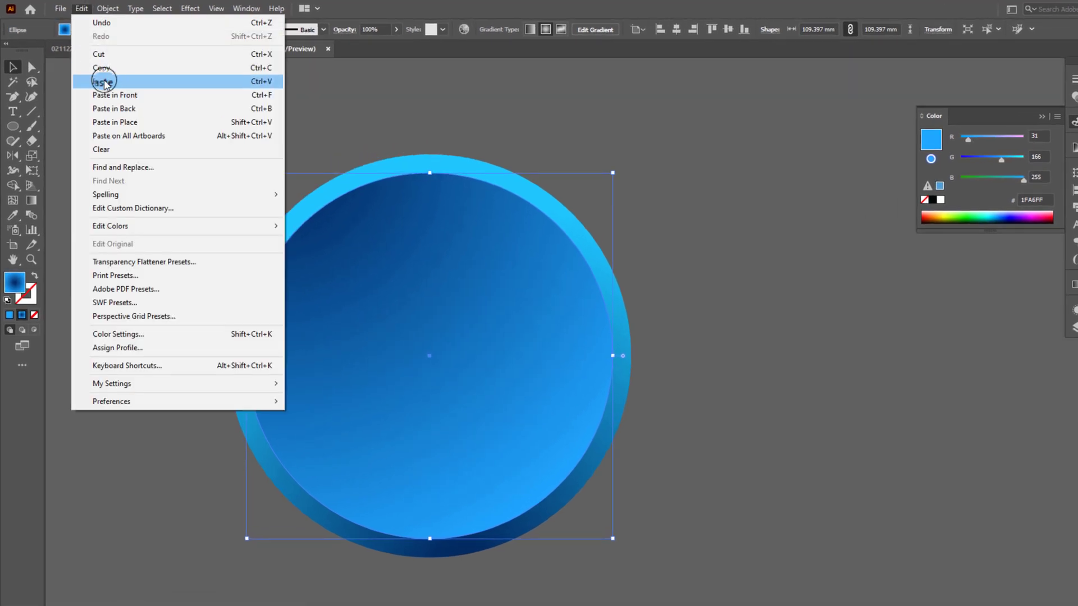
left_click(101, 79)
left_click_drag(430, 172, 430, 187)
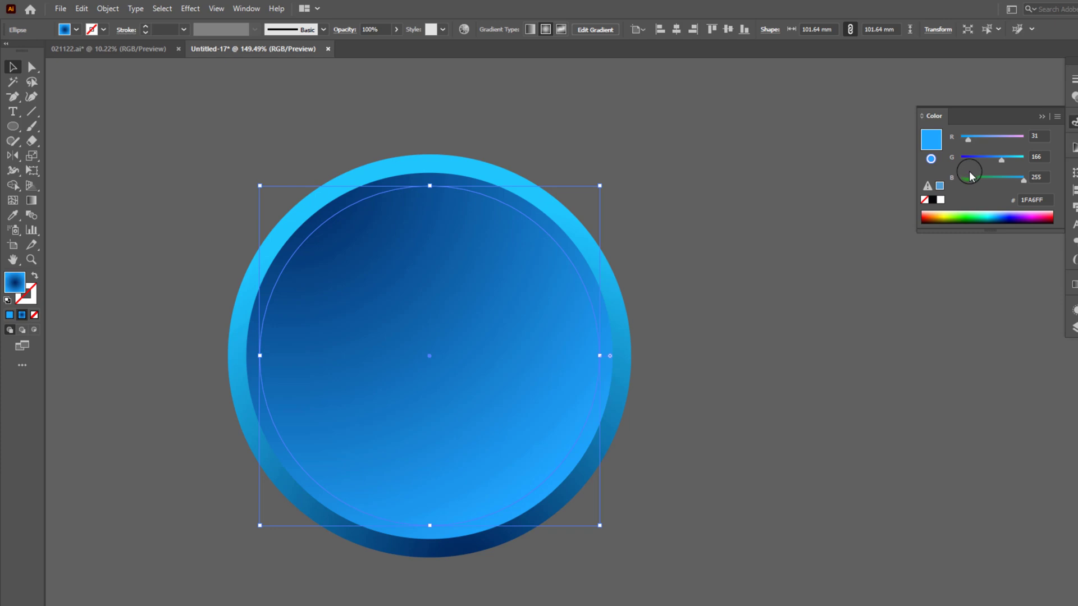
left_click(940, 201)
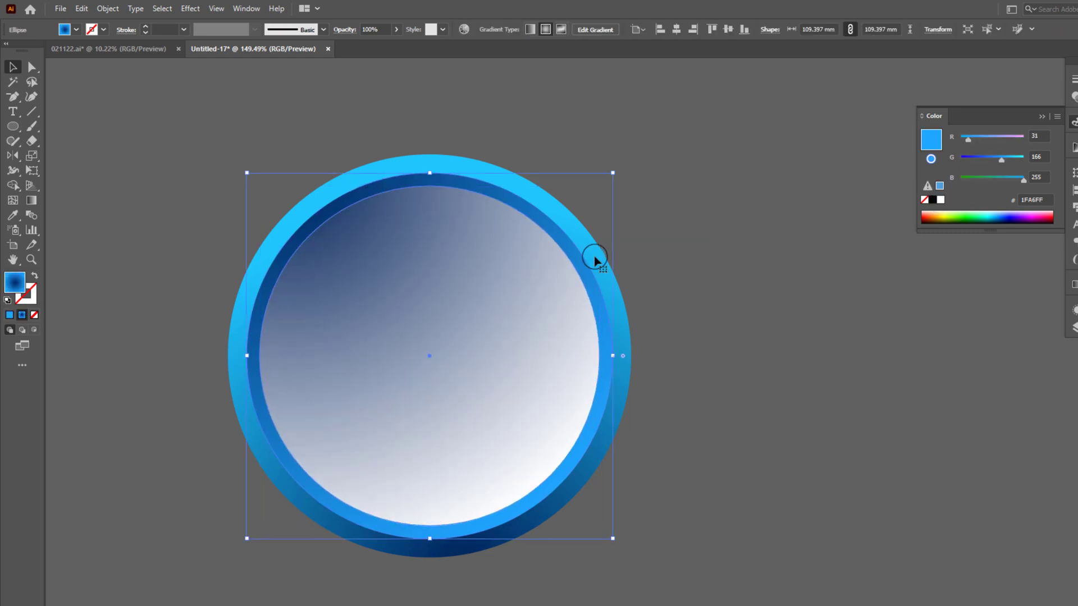
left_click(695, 405)
key("ctrl+minus")
key("ctrl+minus")
key("ctrl+minus")
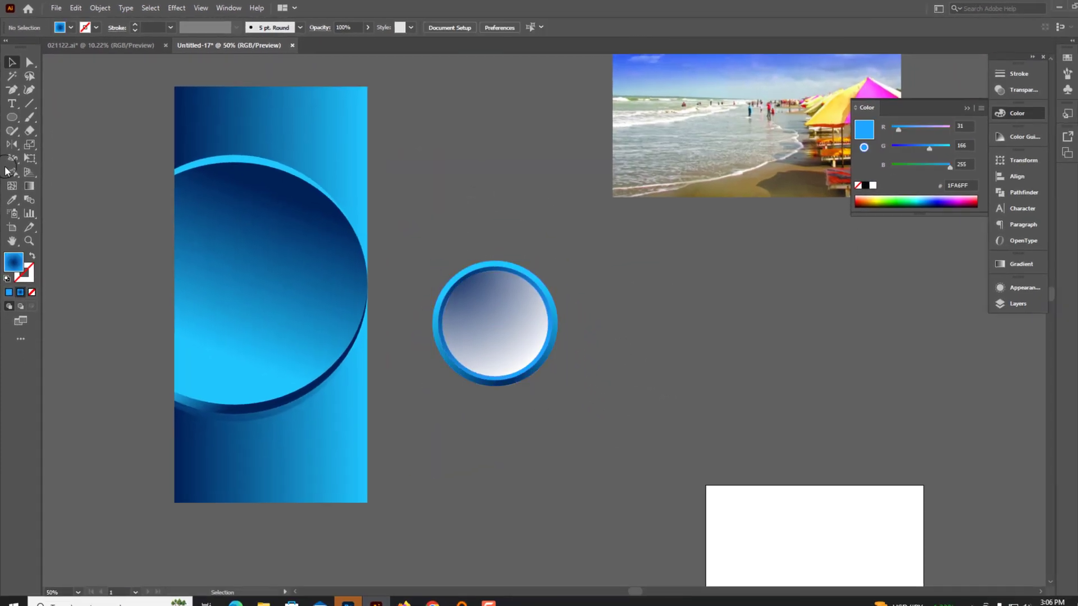
left_click_drag(684, 399, 590, 284)
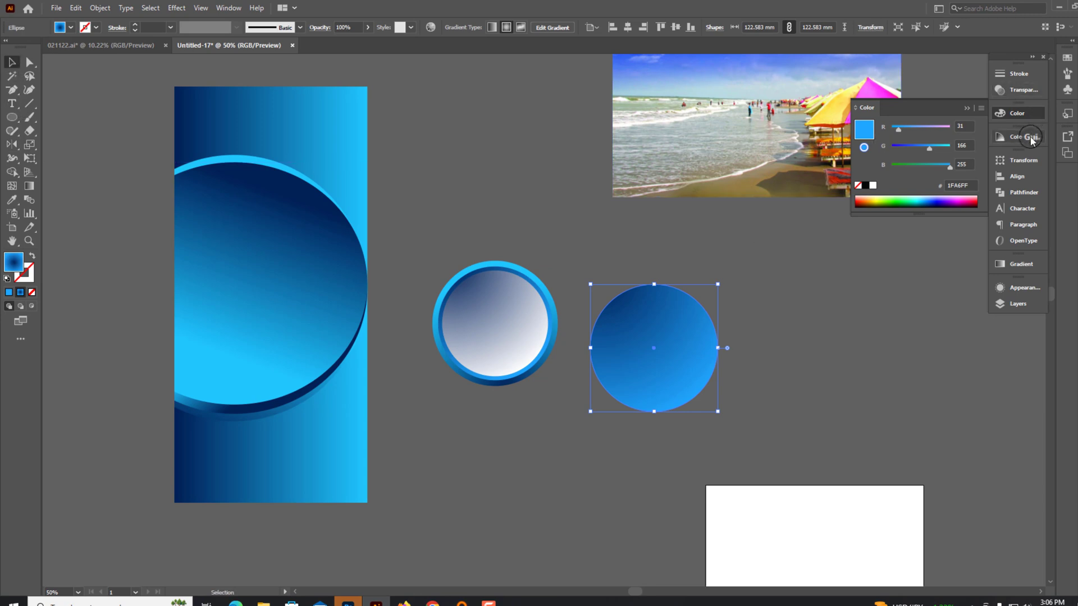
left_click(1018, 263)
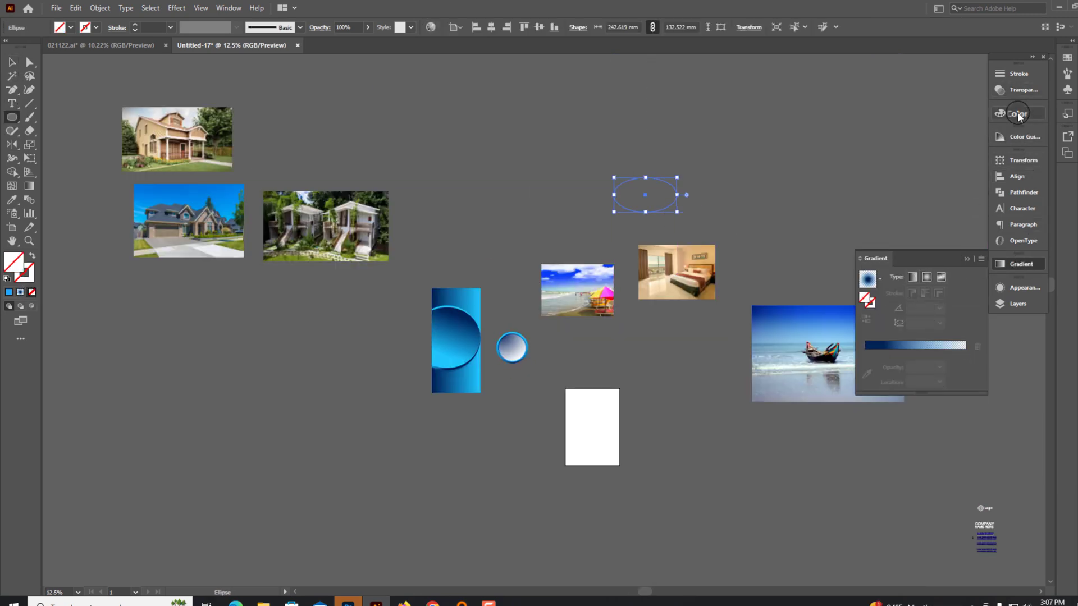
- Fill the new ellipse white, give it a radial gradient, and flatten it
left_click(1018, 113)
left_click(871, 186)
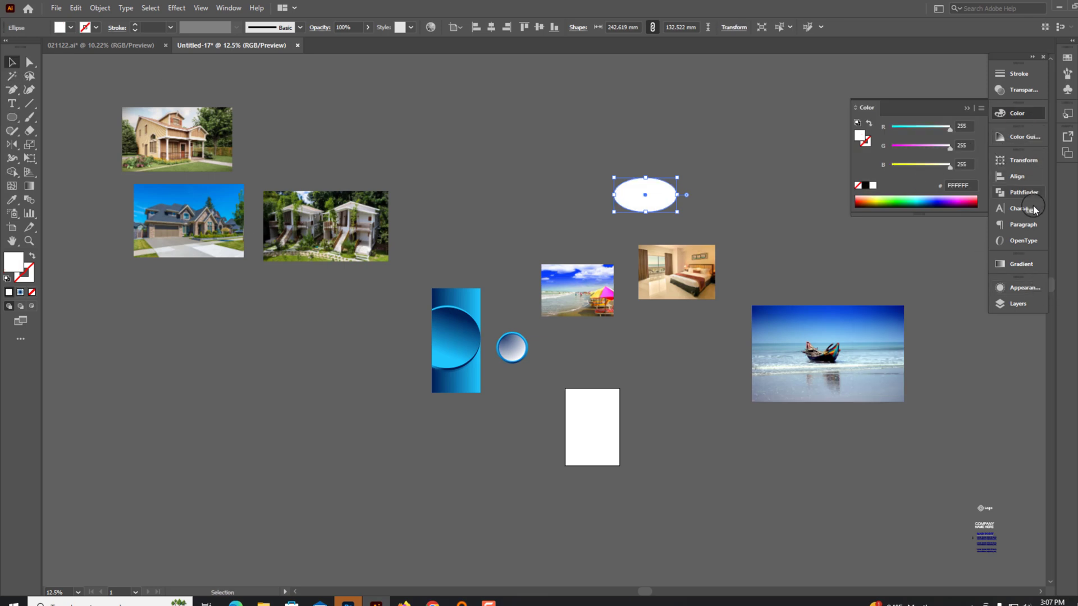
left_click(1019, 263)
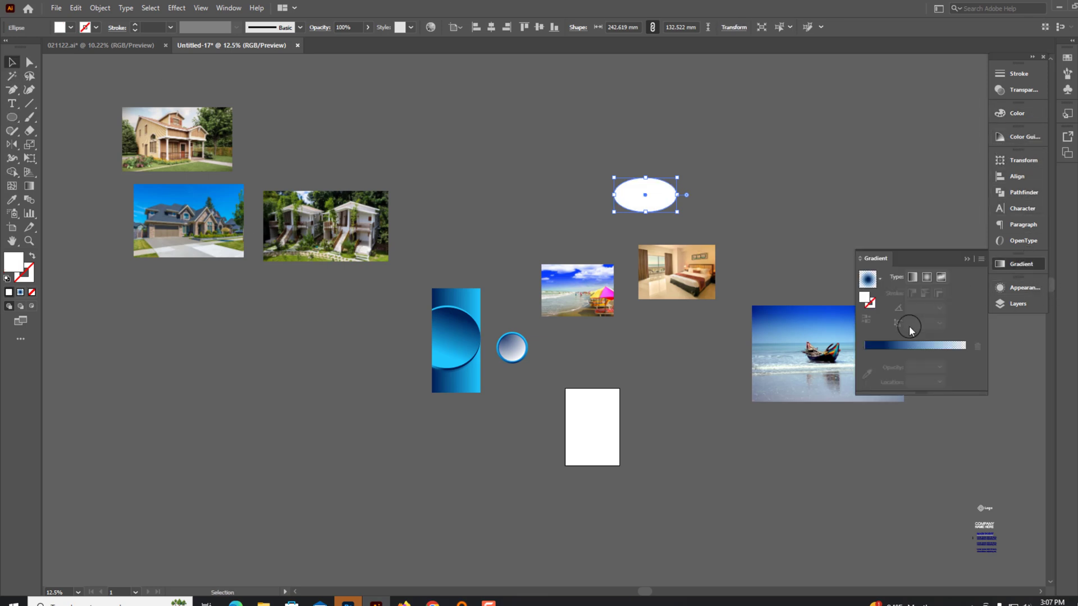
left_click(864, 303)
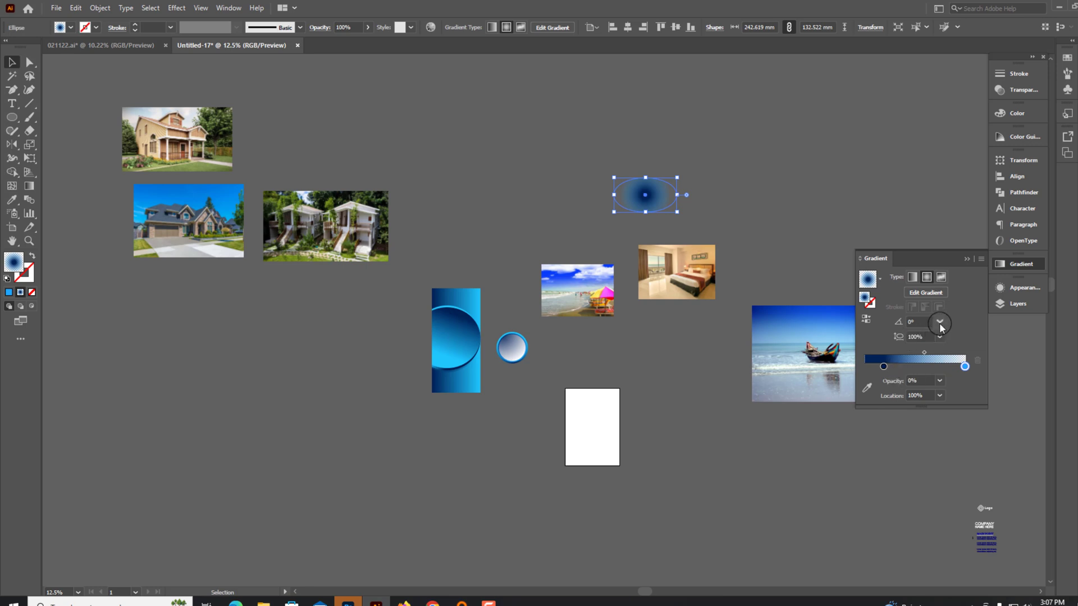
left_click(926, 276)
left_click(837, 276)
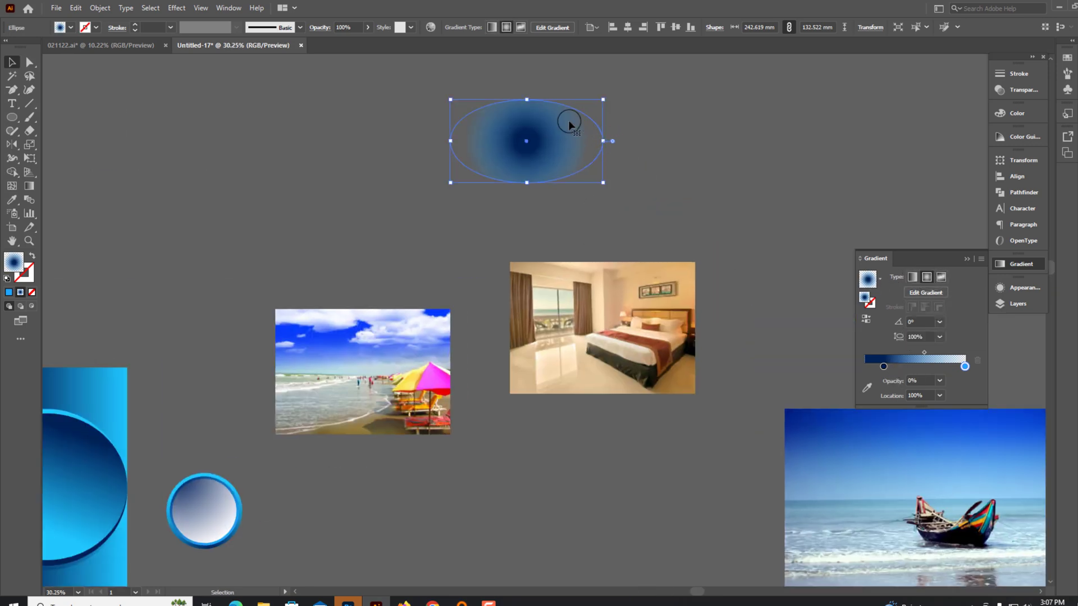
left_click_drag(526, 100, 526, 178)
- Place the flat ellipse beneath the ring as a shadow fading out toward its ends
key("ctrl+shift+a")
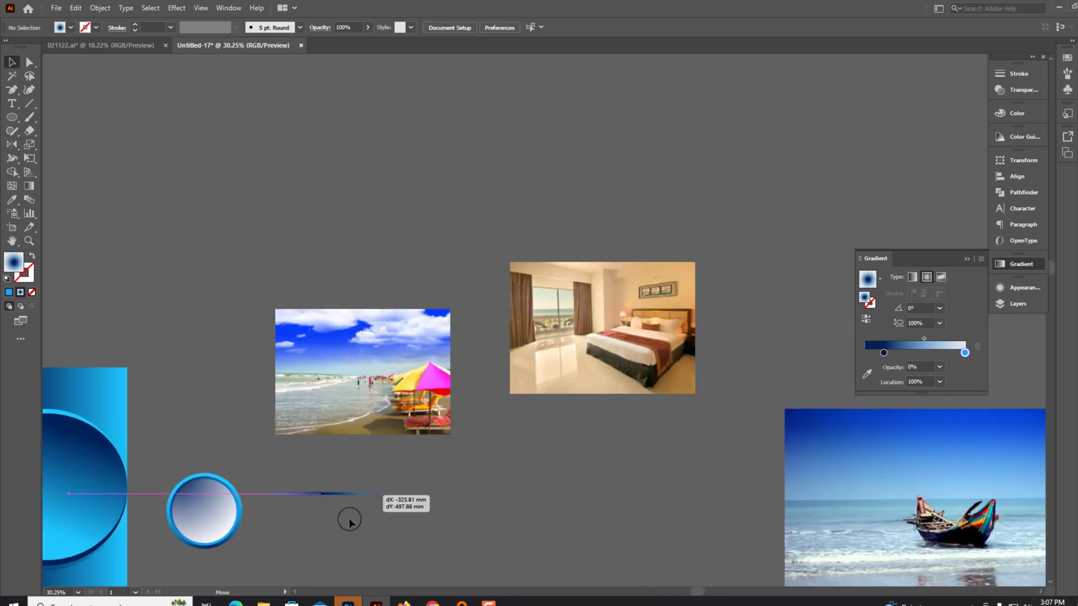
left_click_drag(349, 521, 430, 529)
scroll(430, 530, "up", 10)
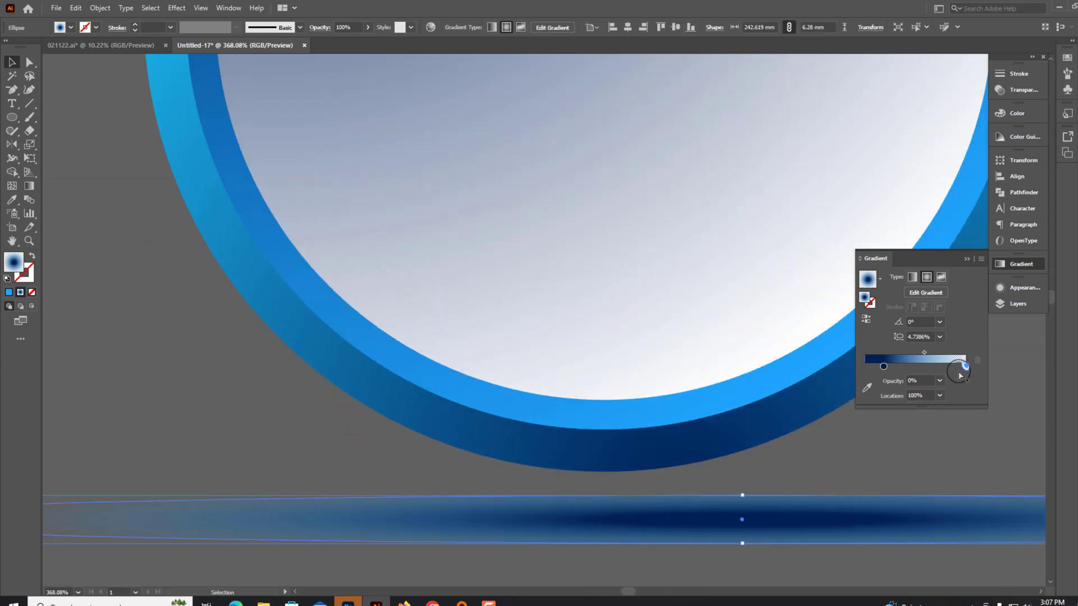
left_click_drag(924, 352, 869, 366)
key("ctrl+minus")
key("ctrl+minus")
key("ctrl+minus")
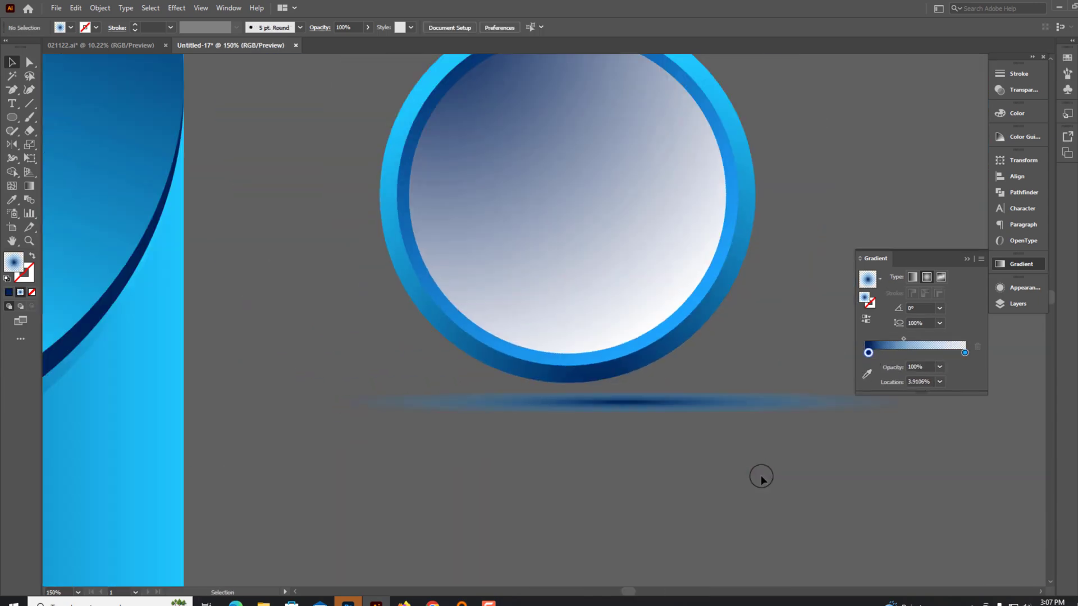
left_click_drag(582, 402, 582, 393)
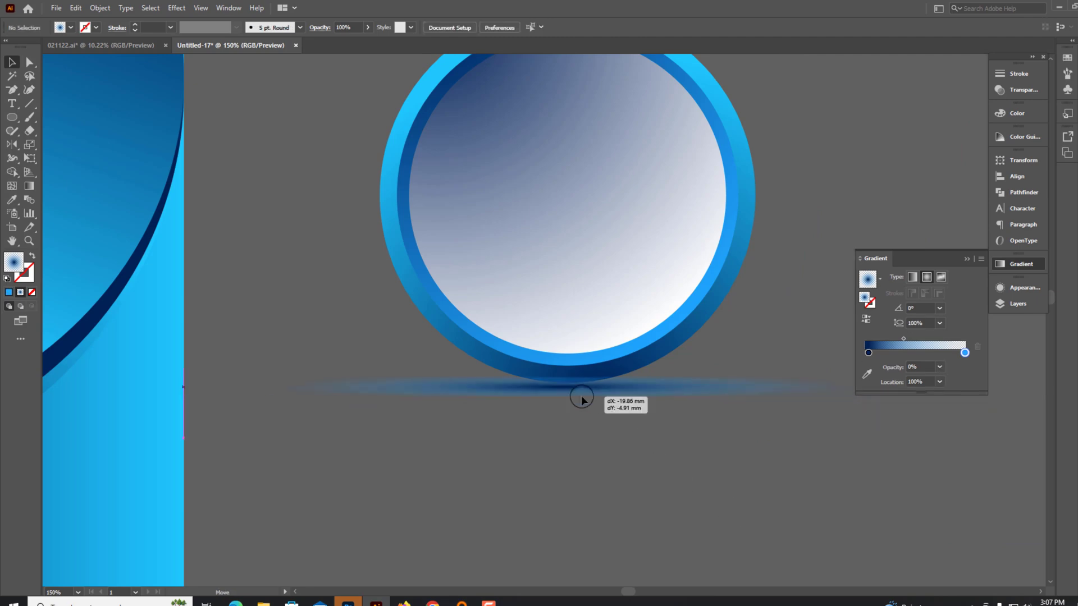
left_click(527, 453)
key("ctrl+minus")
key("ctrl+minus")
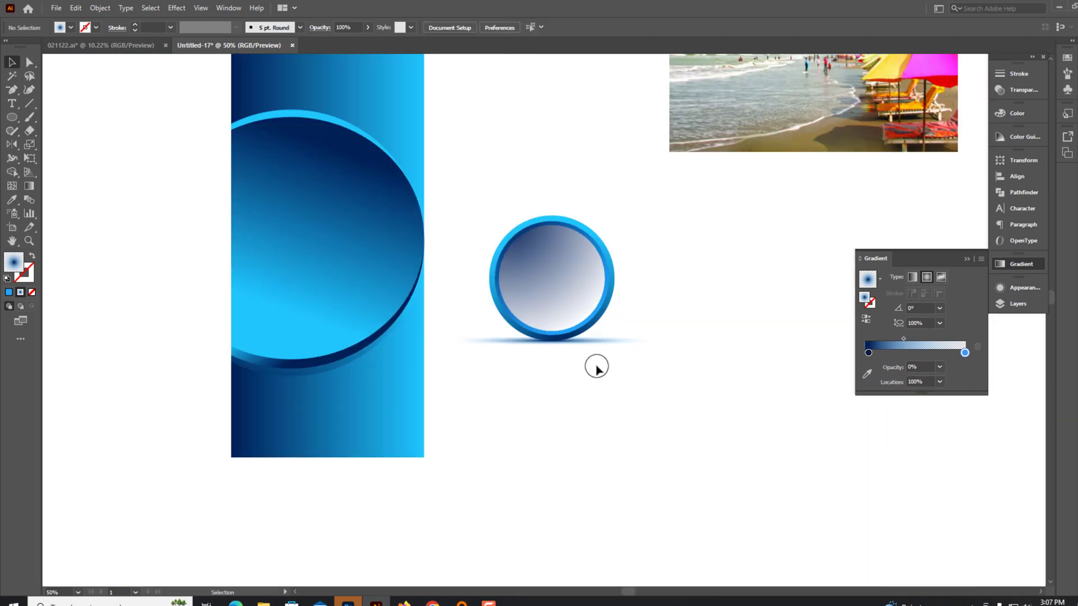
- Undo an accidental move of the boat photo and reselect the ring button
scroll(712, 438, "down", 2)
scroll(674, 449, "up", 3)
left_click(638, 489)
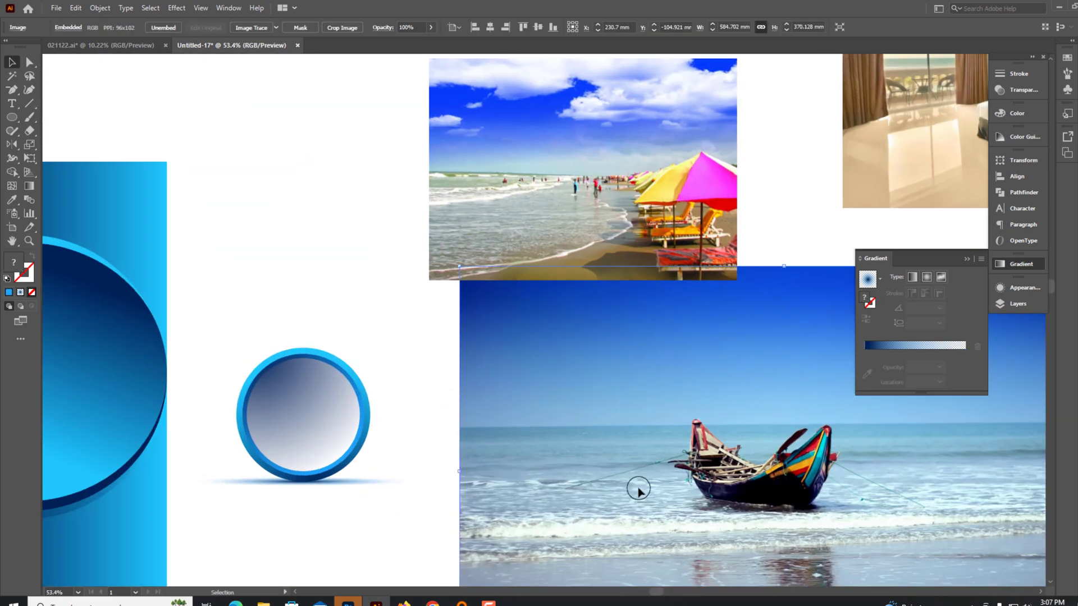
key("ctrl+z")
left_click(313, 457)
left_click(433, 489)
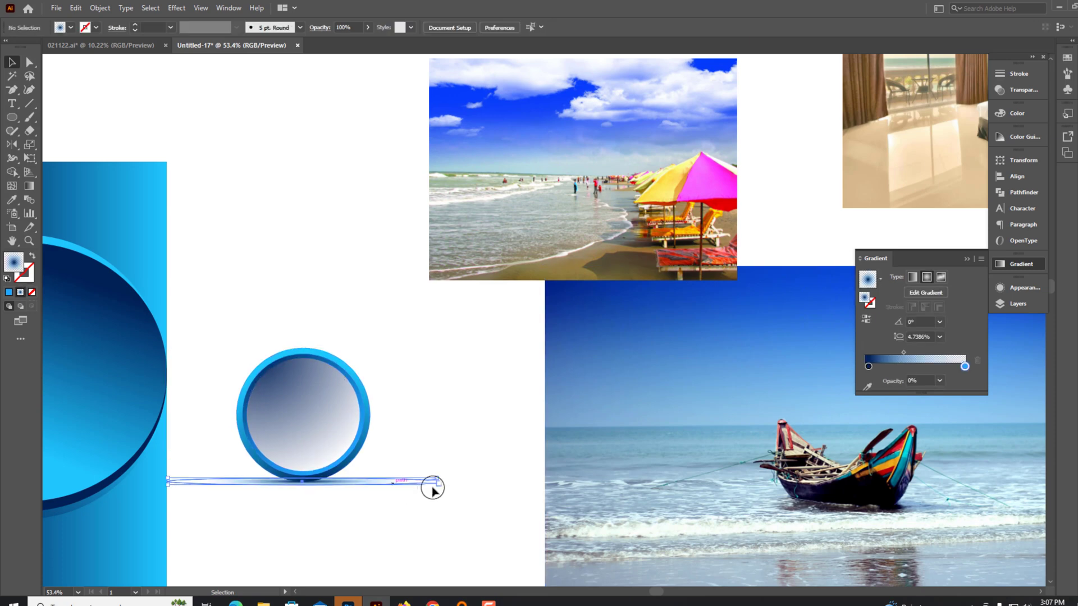
left_click(343, 478)
left_click_drag(344, 478, 458, 494)
left_click(462, 505)
left_click(669, 524)
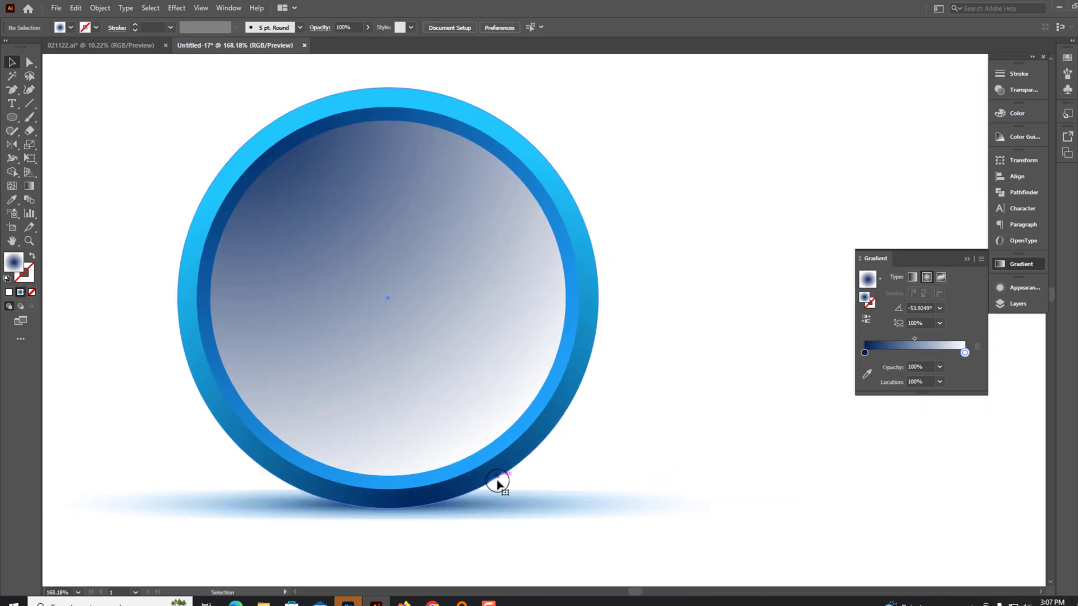
left_click(494, 483)
left_click(664, 404)
key("ctrl+minus")
key("ctrl+minus")
key("ctrl+minus")
scroll(663, 404, "right", 5)
- Duplicate the ring button to the right and enlarge the rings and shadow
left_click_drag(229, 313, 350, 344)
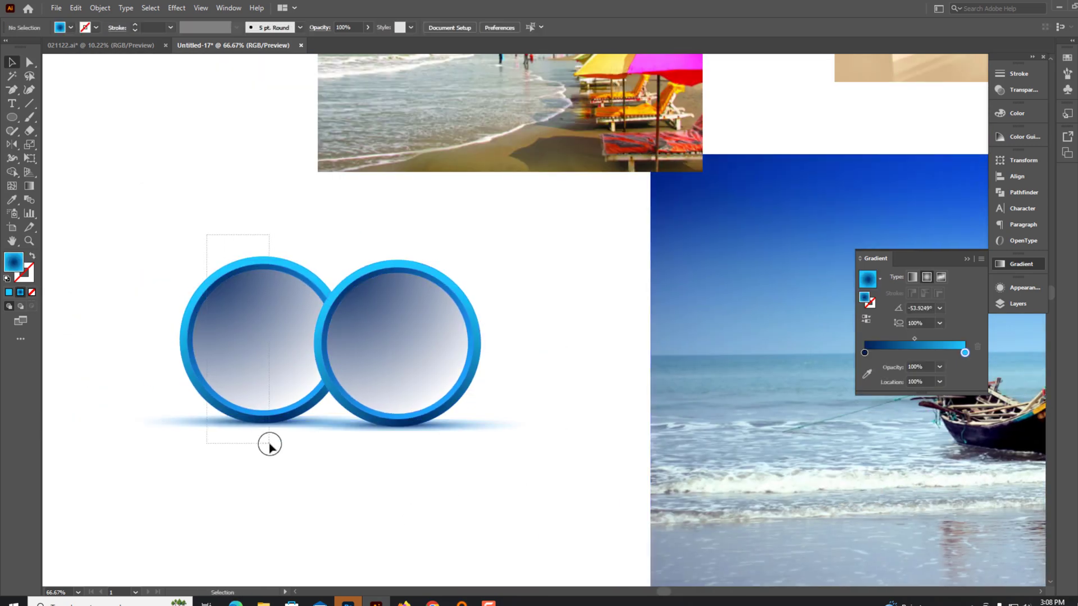
left_click_drag(204, 234, 270, 443)
mouse_move(330, 252)
left_mouse_down()
mouse_move(331, 239)
mouse_move(330, 256)
left_mouse_up()
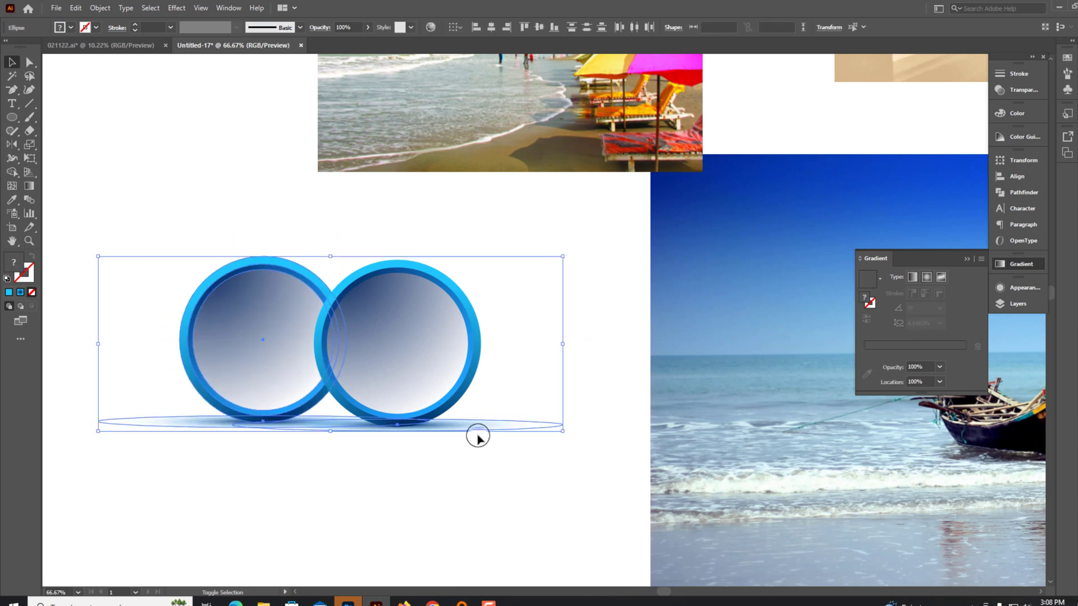
key("ctrl+z")
key("ctrl+shift+z")
key("ctrl+z")
key("ctrl+shift+z")
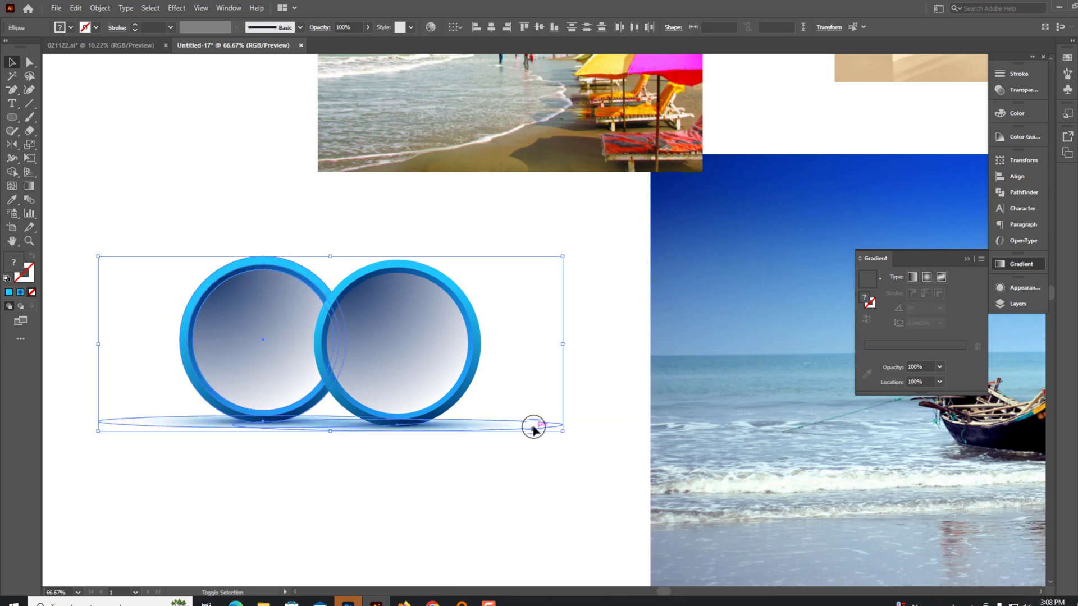
key("ctrl+z")
key("ctrl+shift+z")
- Copy the right ring to form a left ring and move the group over the sea photo
left_click_drag(265, 253, 265, 229)
mouse_move(382, 471)
left_mouse_down()
mouse_move(694, 460)
mouse_move(630, 460)
left_mouse_up()
left_click_drag(657, 354, 414, 419)
key("ctrl+z")
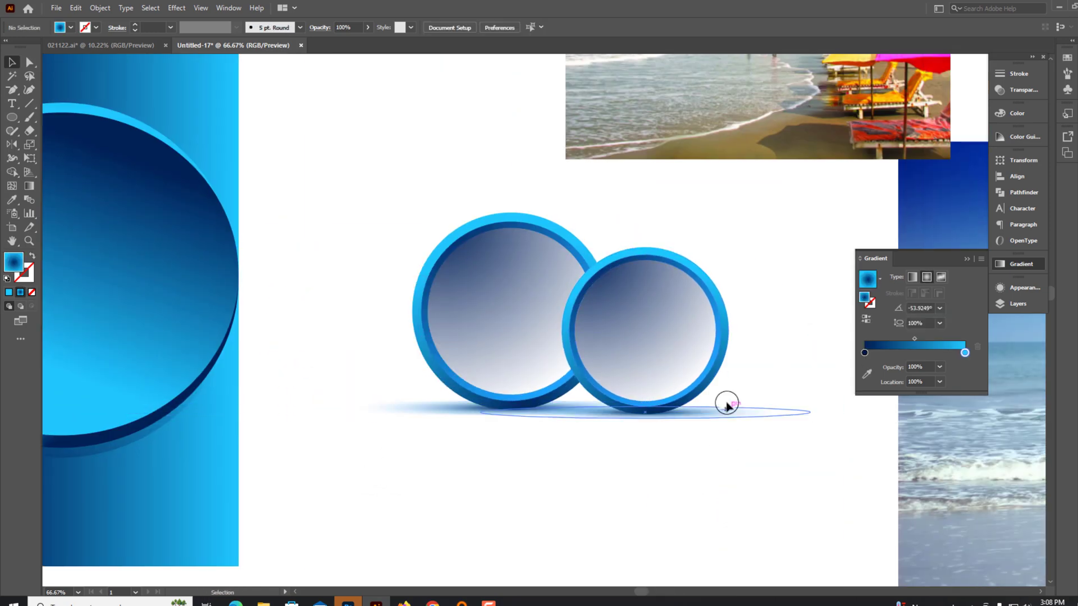
left_click(718, 348)
left_click_drag(693, 361, 422, 361)
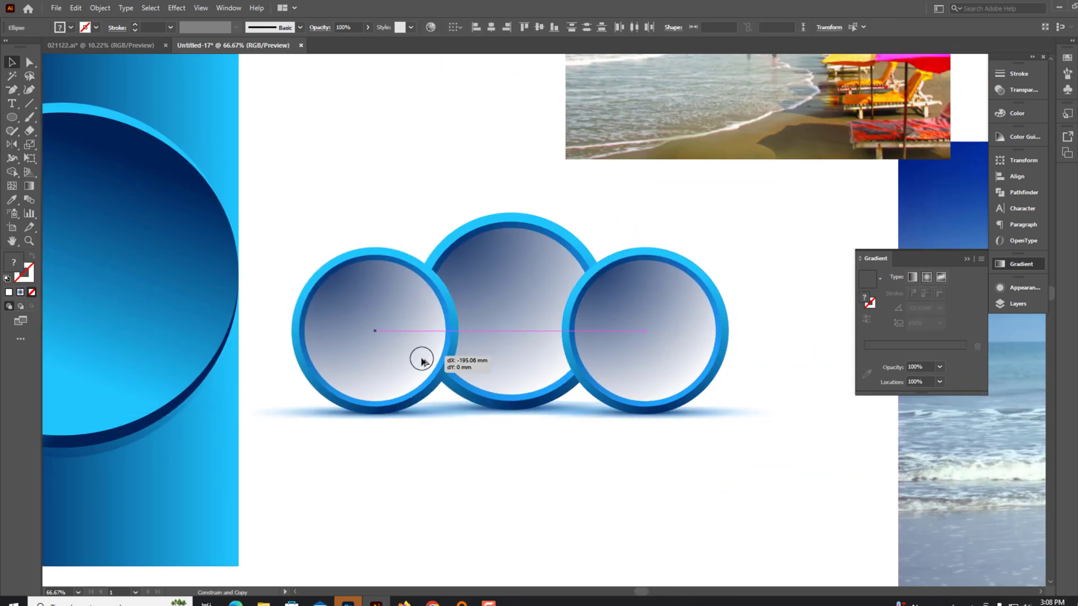
key("ctrl+minus")
key("ctrl+minus")
key("ctrl+minus")
mouse_move(488, 325)
left_mouse_down()
mouse_move(560, 452)
mouse_move(375, 452)
left_mouse_up()
scroll(526, 409, "up", 2)
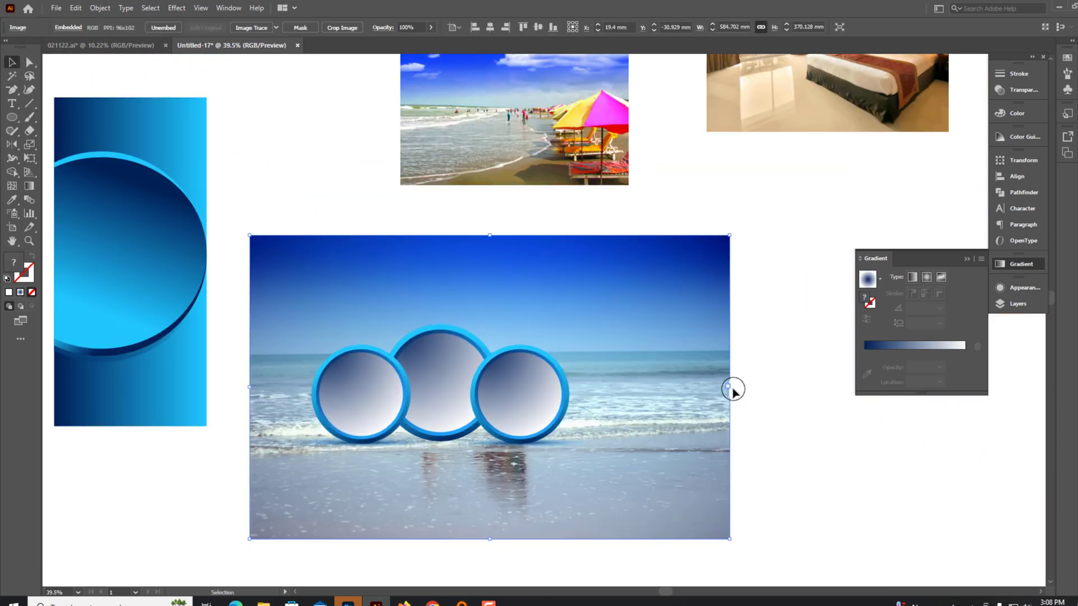
- Shrink the sea photo and bring it in front of the rings
left_click_drag(730, 390, 583, 403)
scroll(552, 362, "up", 3)
left_click(472, 365)
left_click(547, 303)
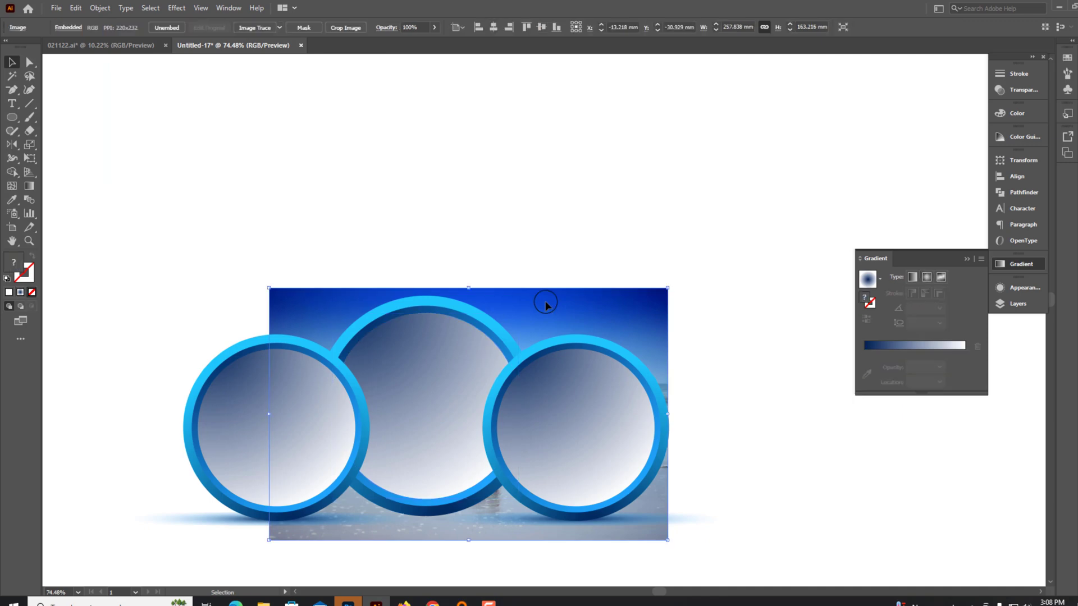
key("ctrl+shift+bracketright")
- Set the middle ring's gradient circle to no fill, leaving a bare outline
key("ctrl+y")
left_click(504, 352)
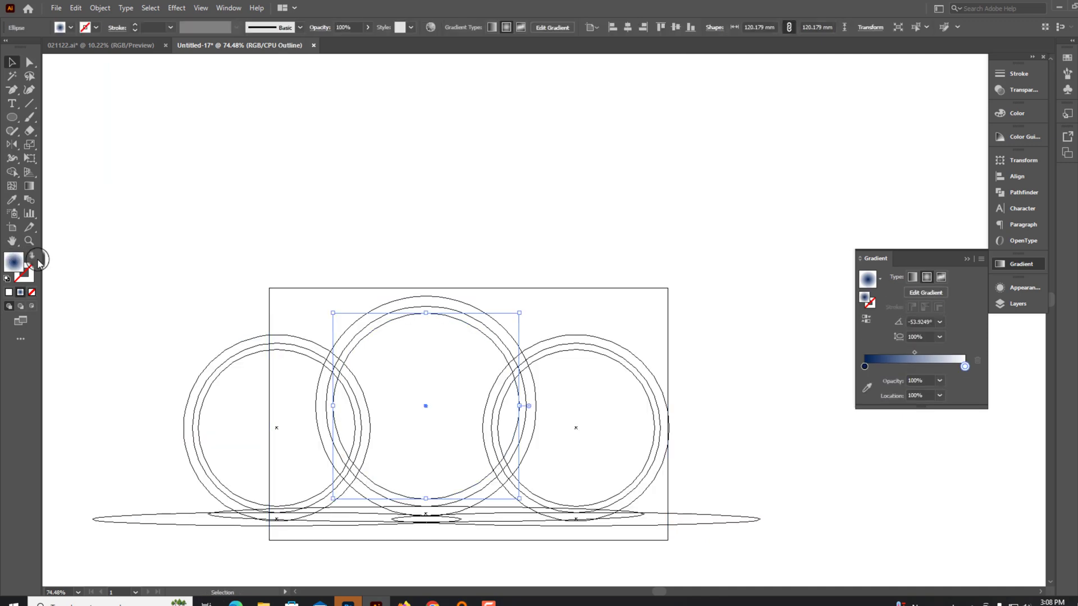
key("ctrl+y")
left_click(24, 272)
left_click(1017, 113)
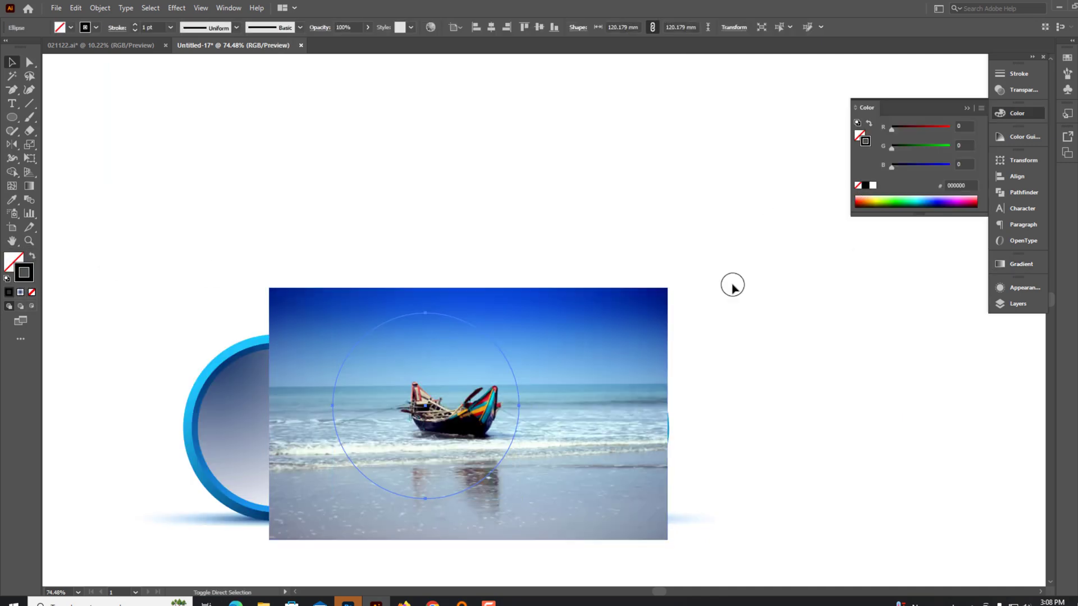
- Scale the boat photo to cover the middle circle and clip it inside with Make Clipping Mask
left_click(654, 369)
left_click_drag(668, 416, 609, 418)
scroll(491, 467, "up", 2)
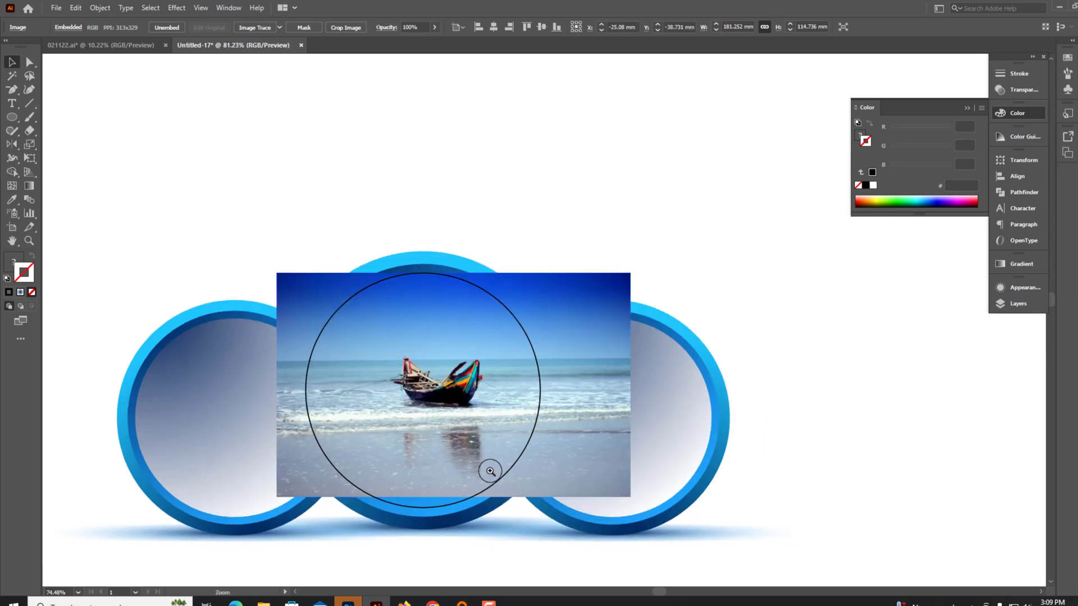
scroll(485, 483, "up", 1)
left_click_drag(485, 492, 486, 516)
right_click(578, 457)
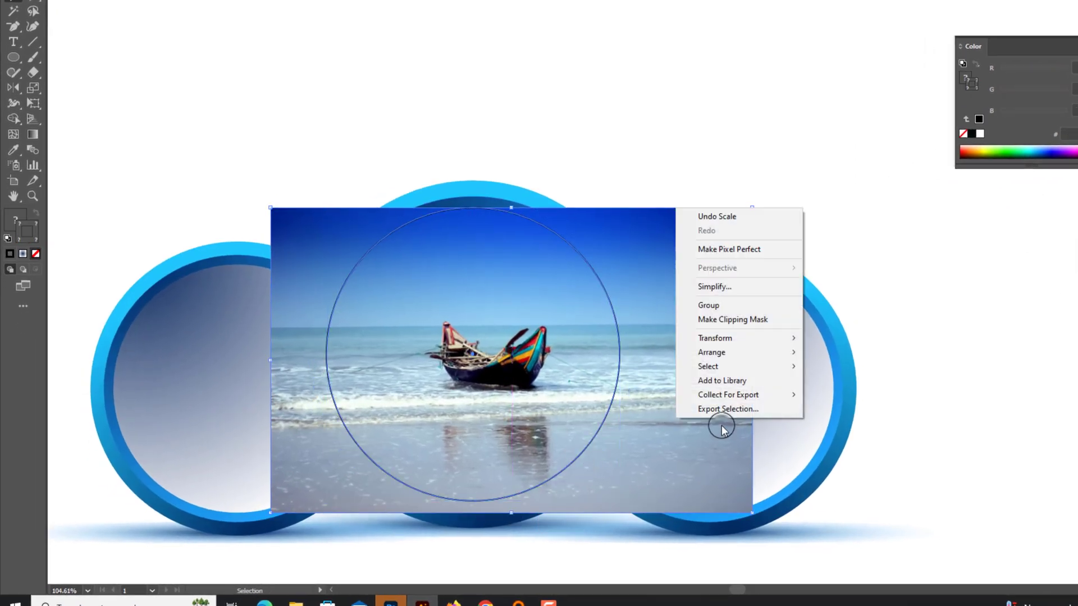
left_click(696, 316)
left_click(264, 380)
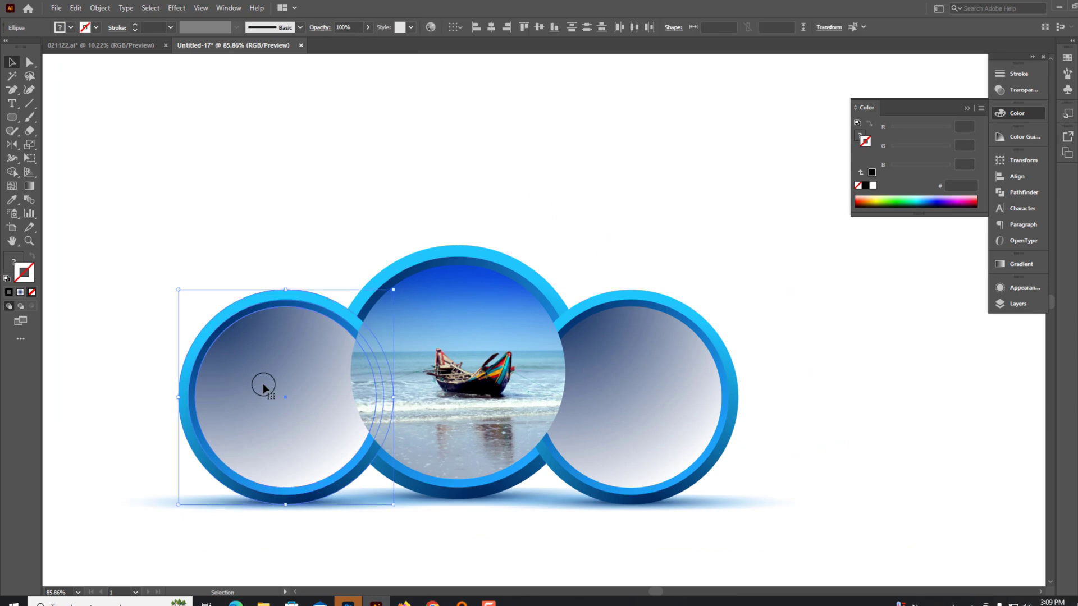
left_click(654, 428)
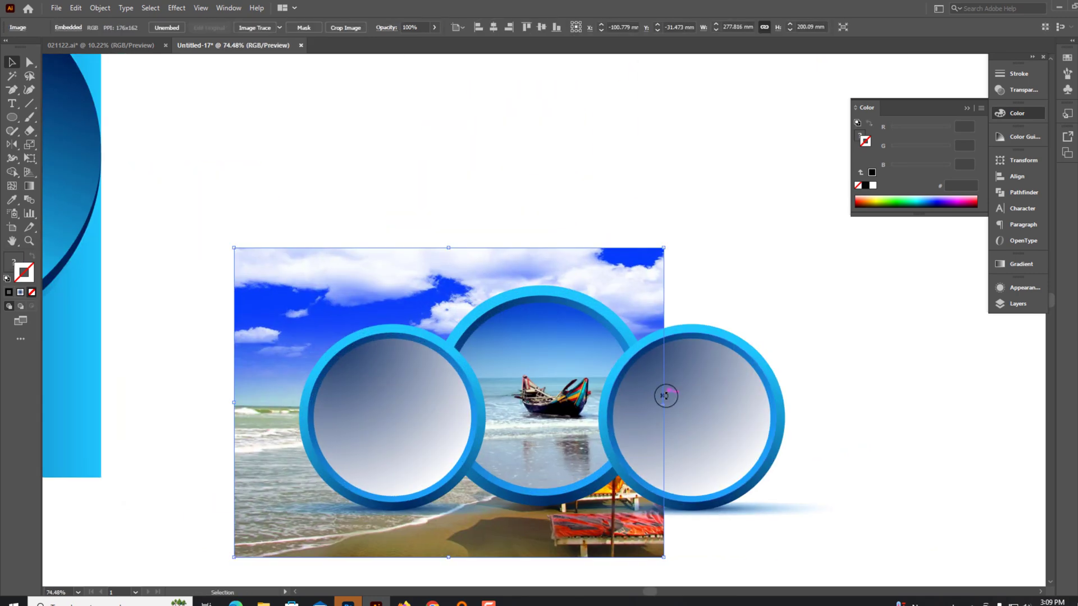
- Scale the umbrella beach photo under the empty left circle and clip it inside
left_click_drag(665, 395, 591, 399)
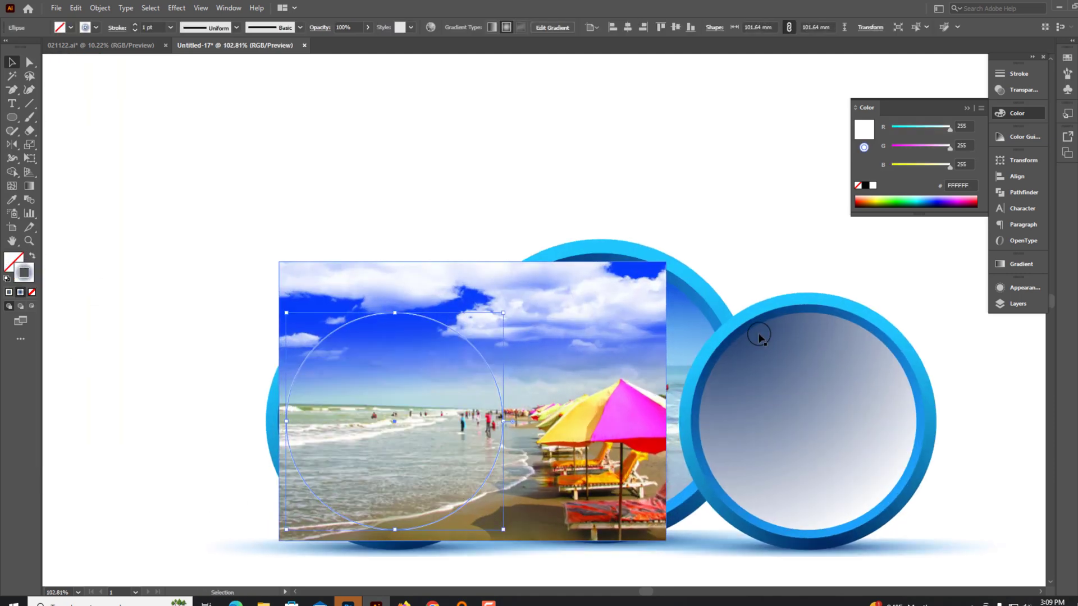
left_click_drag(575, 443, 471, 453)
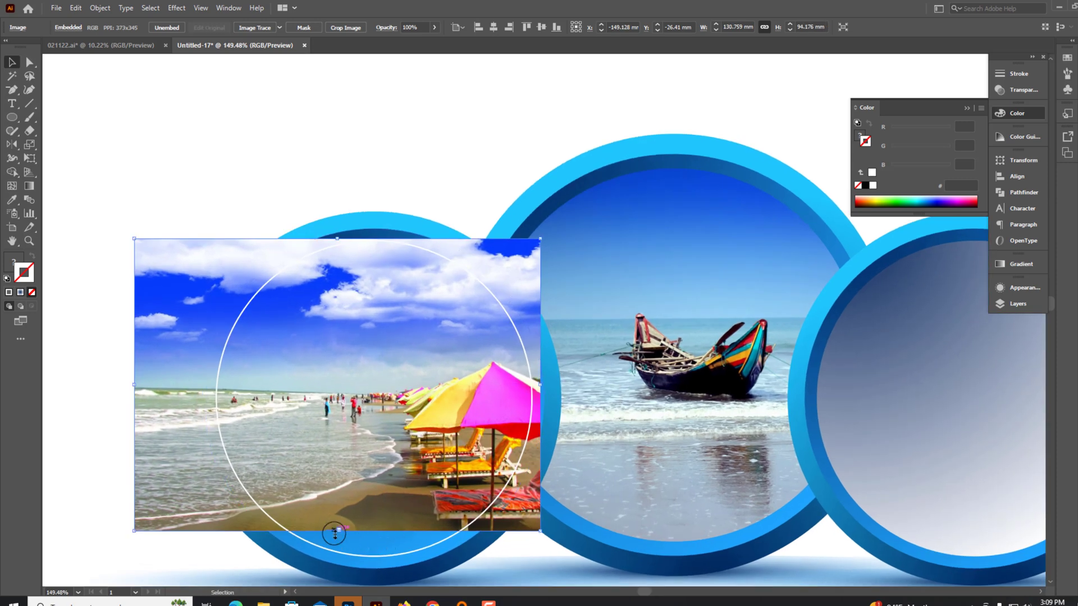
left_click_drag(334, 530, 335, 561)
left_click_drag(337, 393, 325, 392)
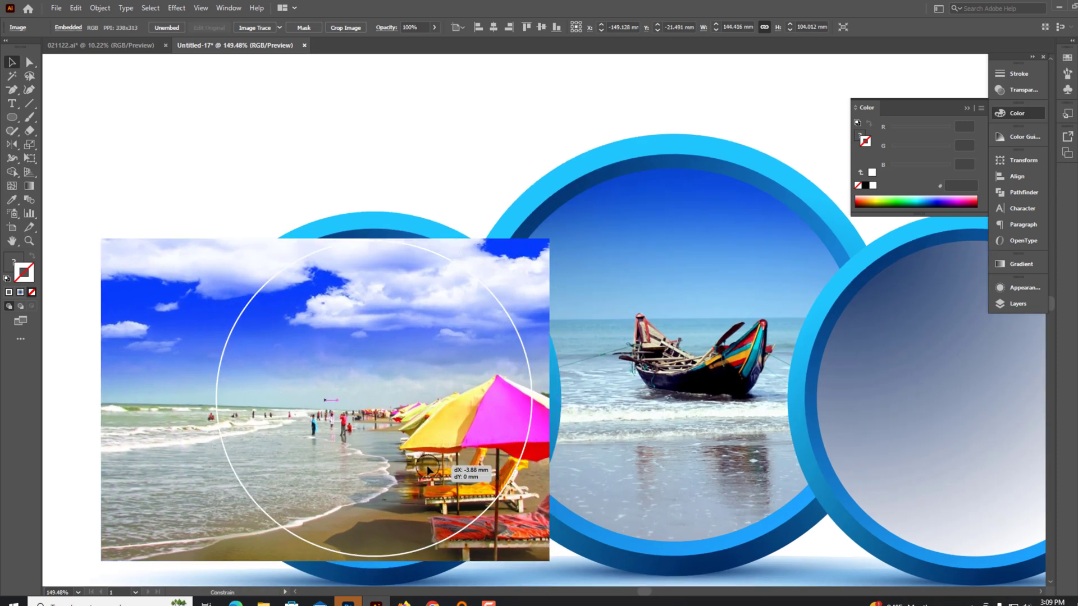
right_click(193, 403)
left_click(234, 494)
- Shrink the bedroom photo and bring it in front of the rings
left_click(260, 205)
key("ctrl+minus")
key("ctrl+minus")
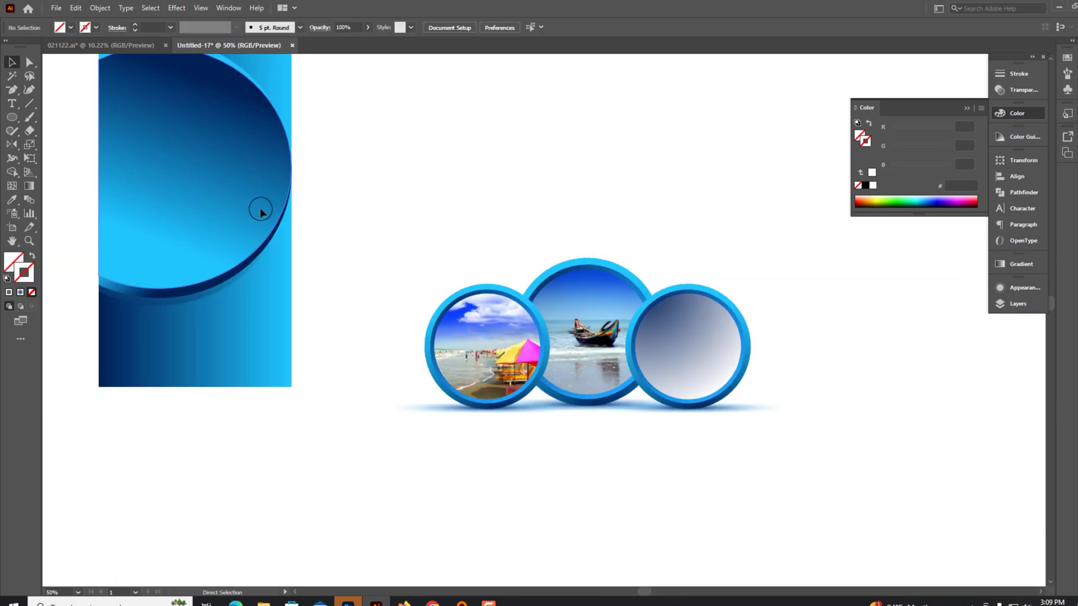
key("ctrl+minus")
key("ctrl+minus")
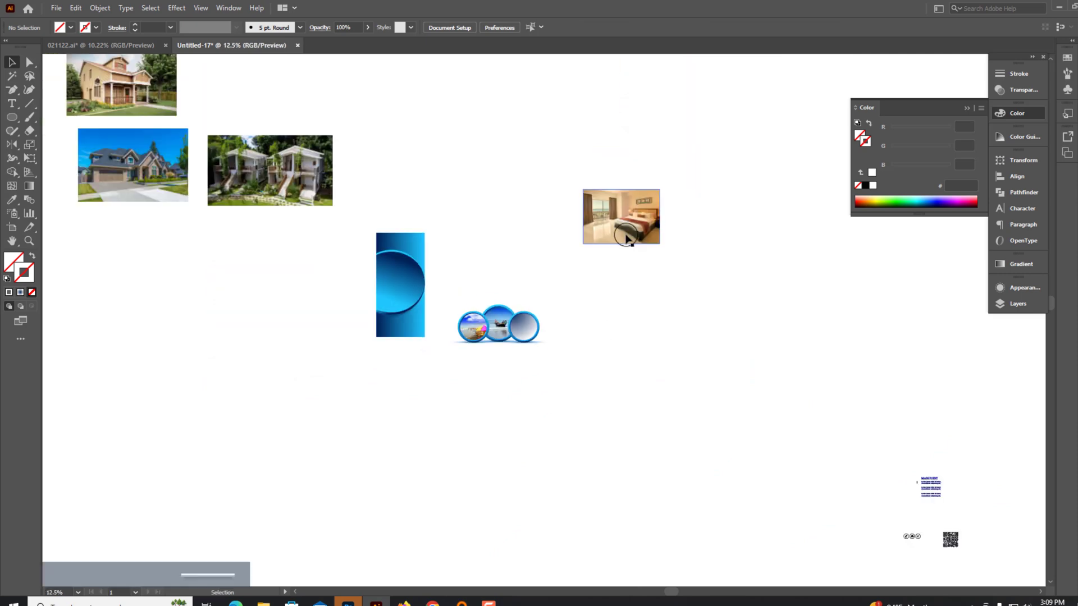
left_click_drag(681, 311, 568, 313)
scroll(590, 312, "up", 3)
key("ctrl+shift+bracketright")
- Bring the right ring's circle above the bedroom photo and remove its gradient fill
key("ctrl+y")
left_click(543, 406)
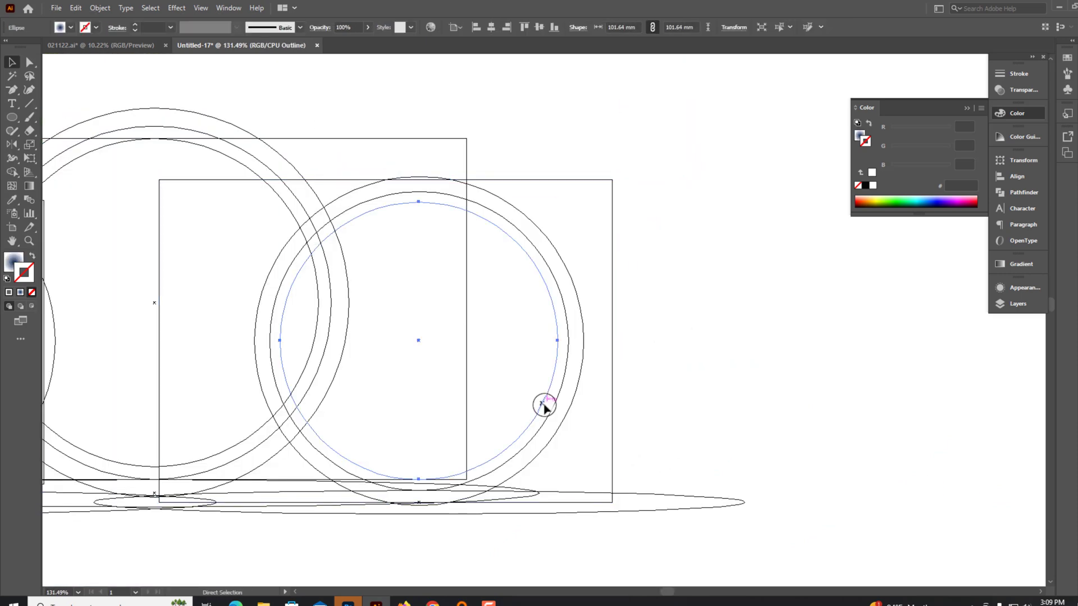
key("ctrl+shift+bracketright")
key("ctrl+y")
left_click(20, 274)
- Clip the bedroom photo into the right ring's circle with Make Clipping Mask
scroll(481, 354, "up", 2)
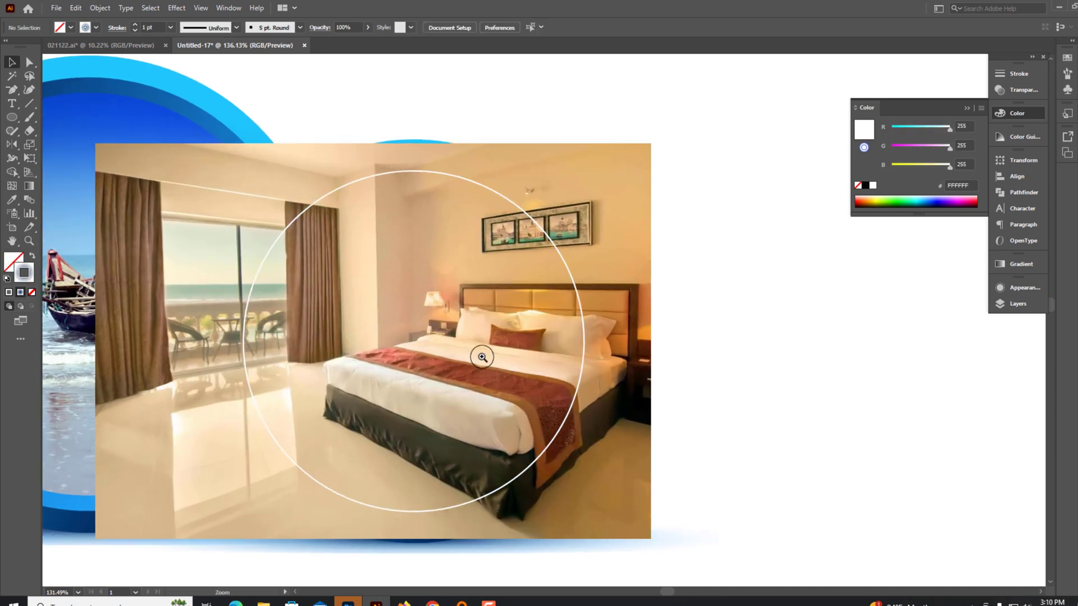
left_click(457, 361)
left_click(581, 388, "shift")
right_click(597, 450)
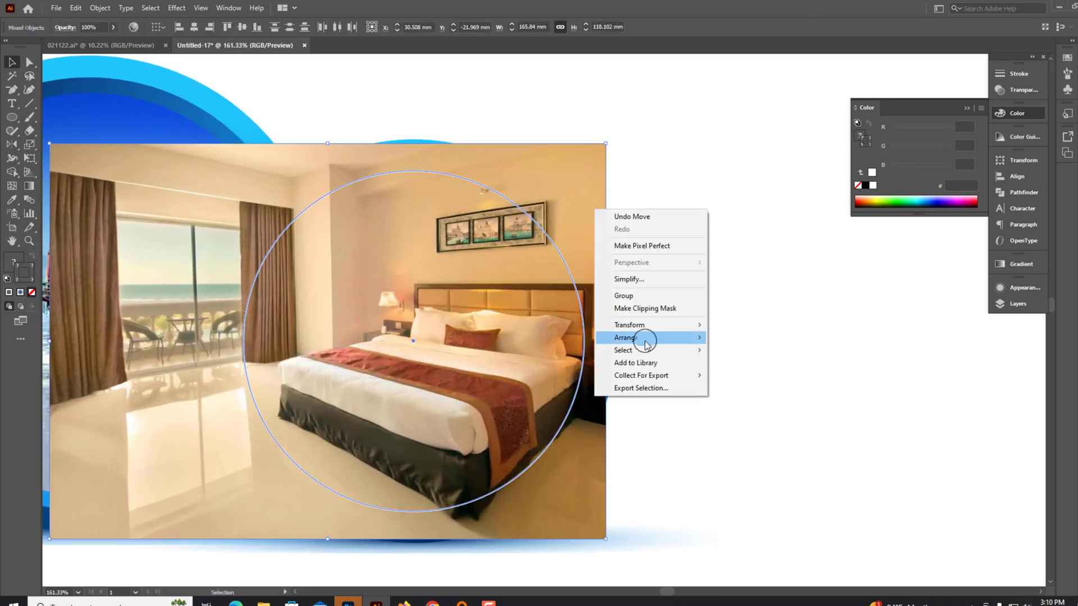
left_click(628, 308)
scroll(696, 320, "down", 3)
left_click_drag(234, 243, 426, 280)
- Group the three photo rings together
right_click(427, 280)
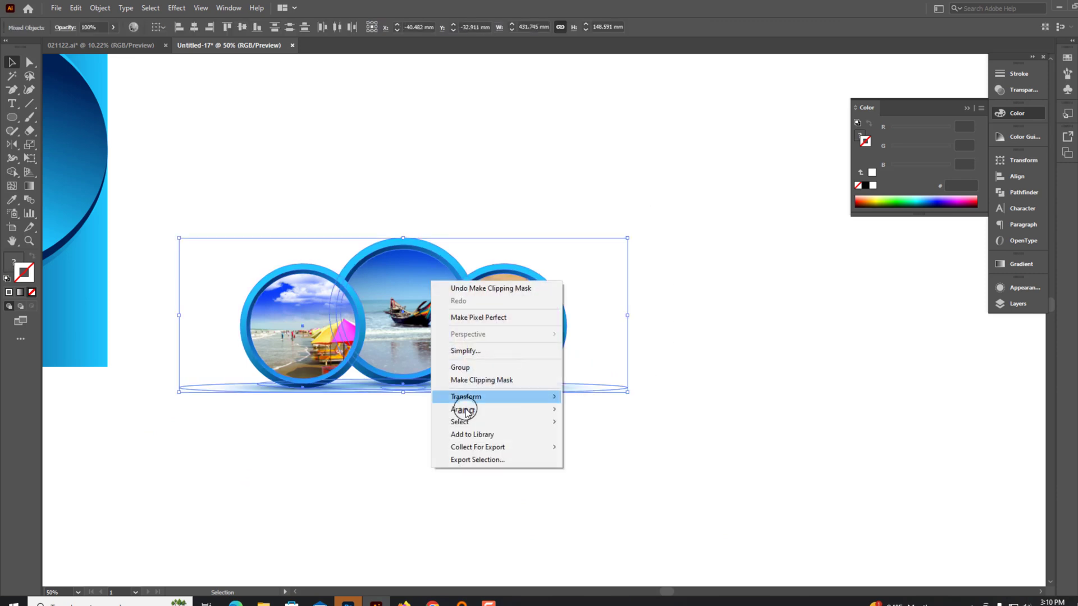
left_click(411, 443)
scroll(530, 461, "down", 2)
left_click_drag(343, 290, 666, 392)
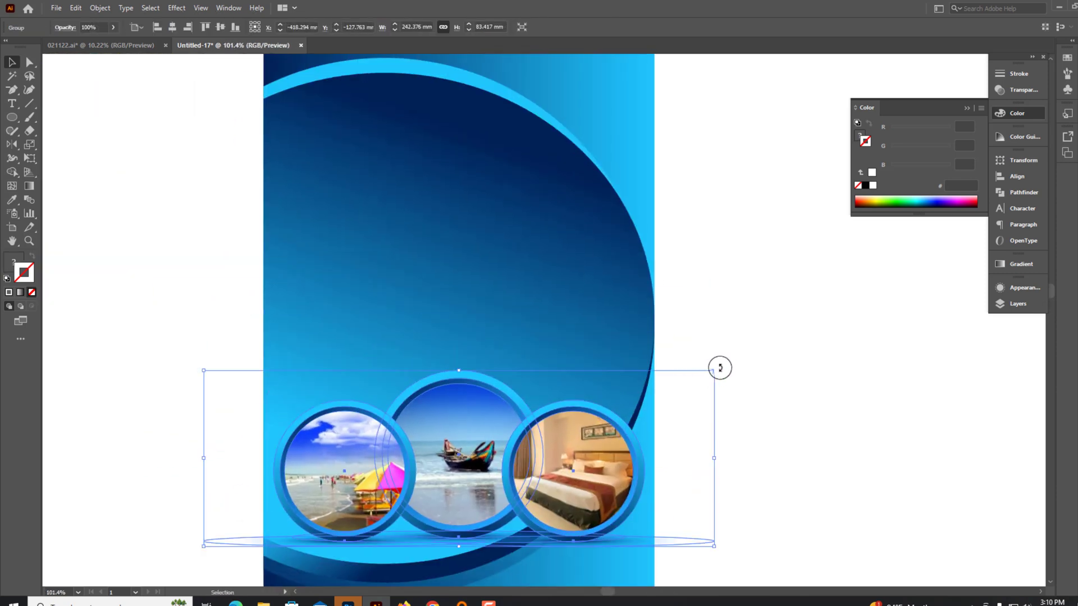
- Tilt the ring group, scale it down, and move it onto the dark curve
left_click_drag(720, 368, 642, 308)
scroll(705, 393, "up", 2)
mouse_move(705, 392)
left_mouse_down()
mouse_move(744, 325)
mouse_move(560, 440)
left_mouse_up()
scroll(782, 416, "down", 3)
scroll(589, 432, "up", 2)
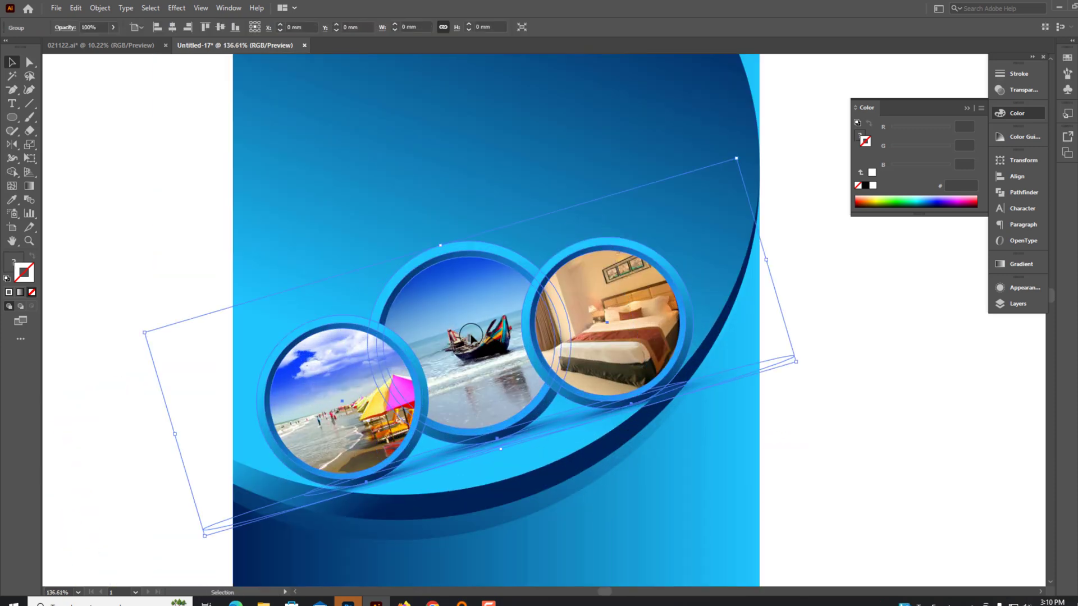
left_click_drag(470, 334, 470, 362)
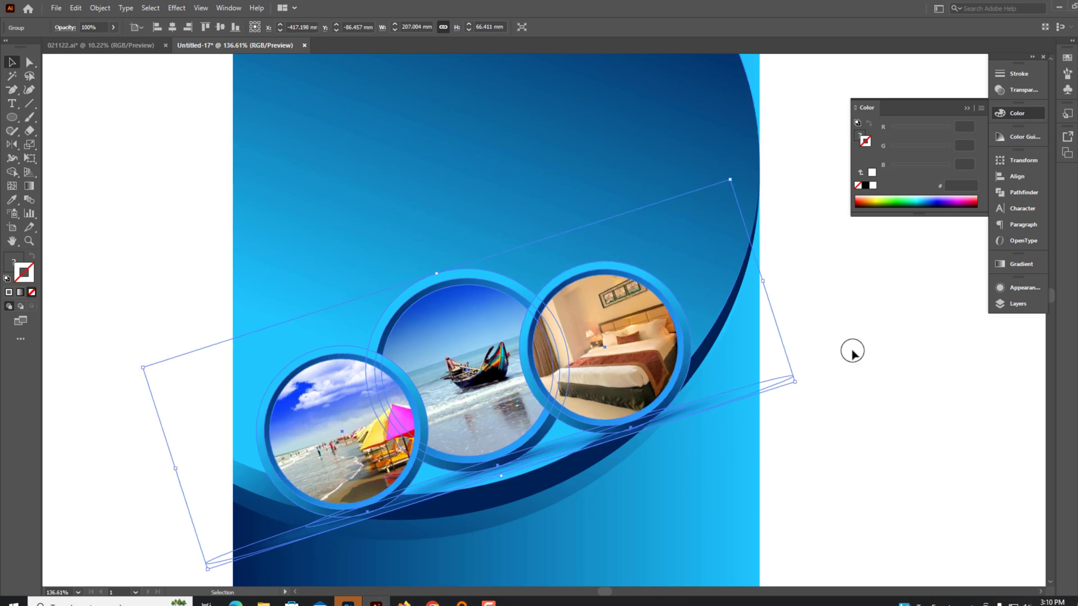
- Apply context-menu options to the ring group and curve shape, then select them together
right_click(487, 379)
left_click(182, 232)
left_click(669, 147)
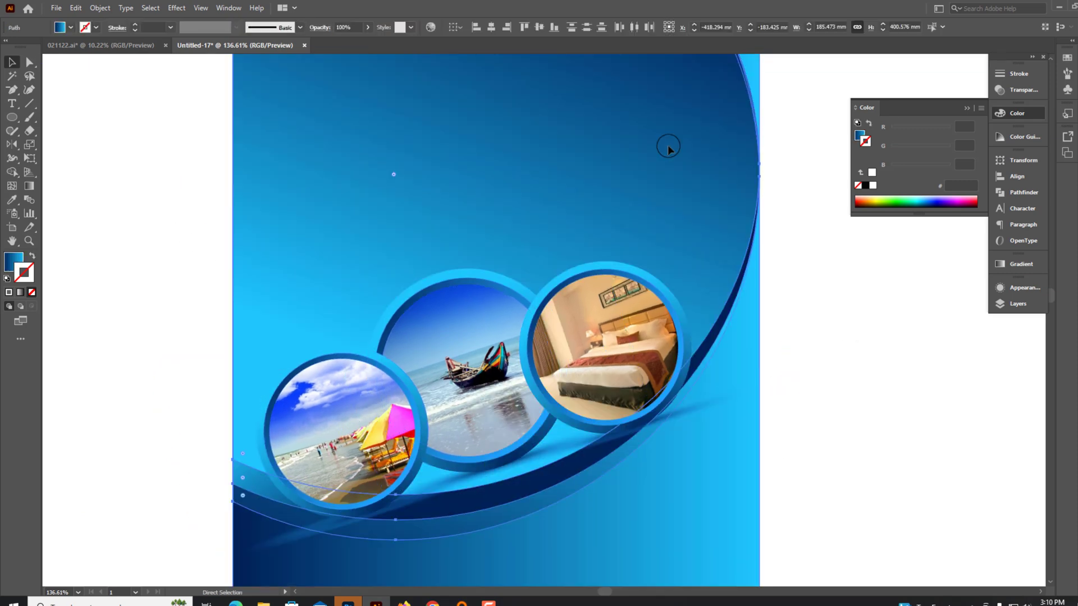
scroll(488, 282, "up", 2)
right_click(467, 442)
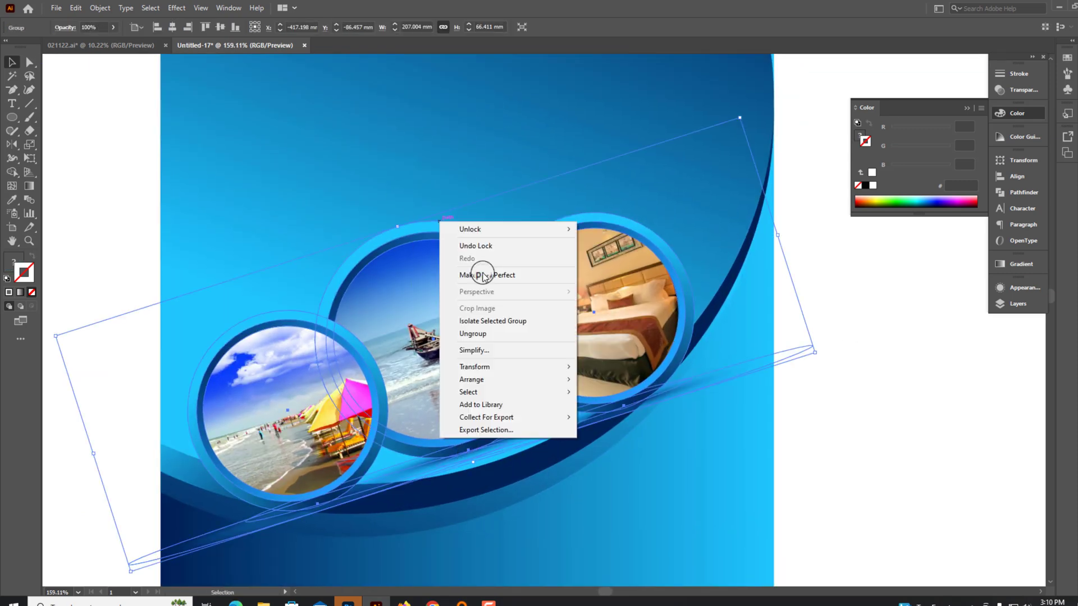
left_click(450, 243)
left_click(487, 449)
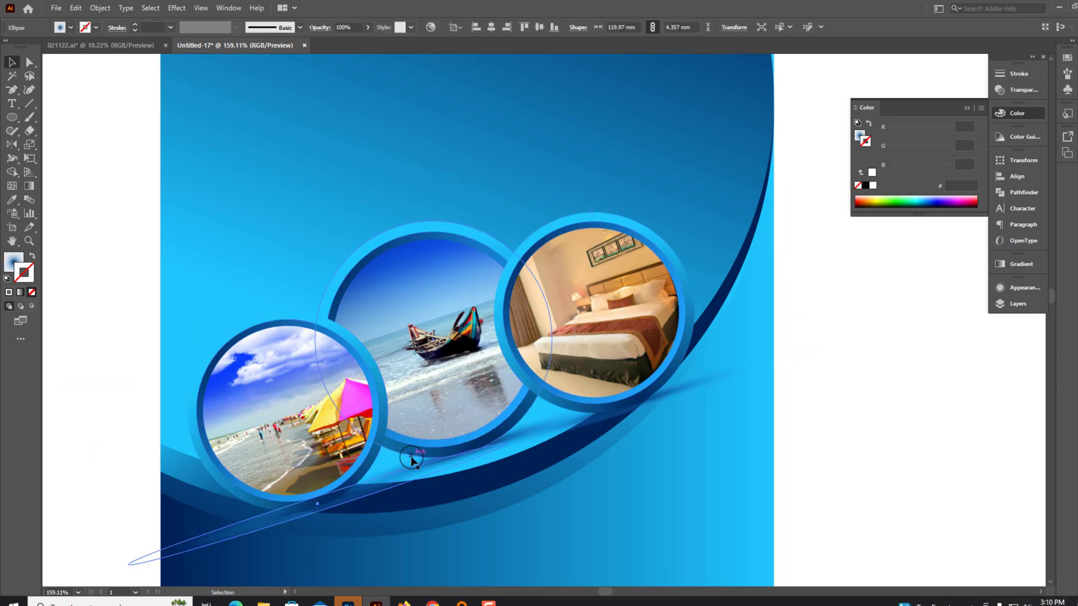
left_click_drag(425, 197, 571, 449)
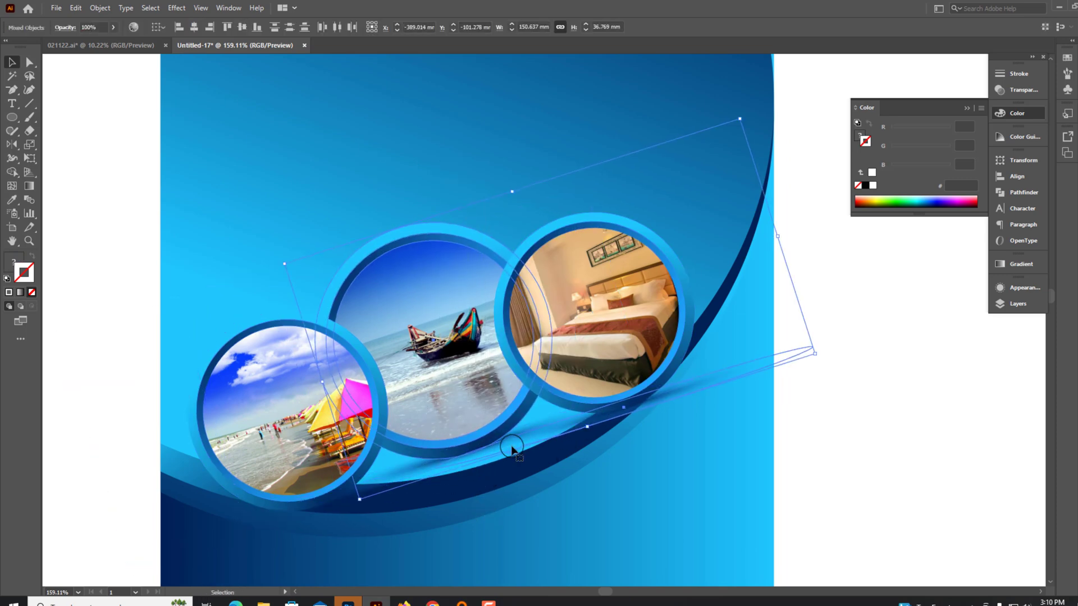
scroll(511, 449, "up", 3)
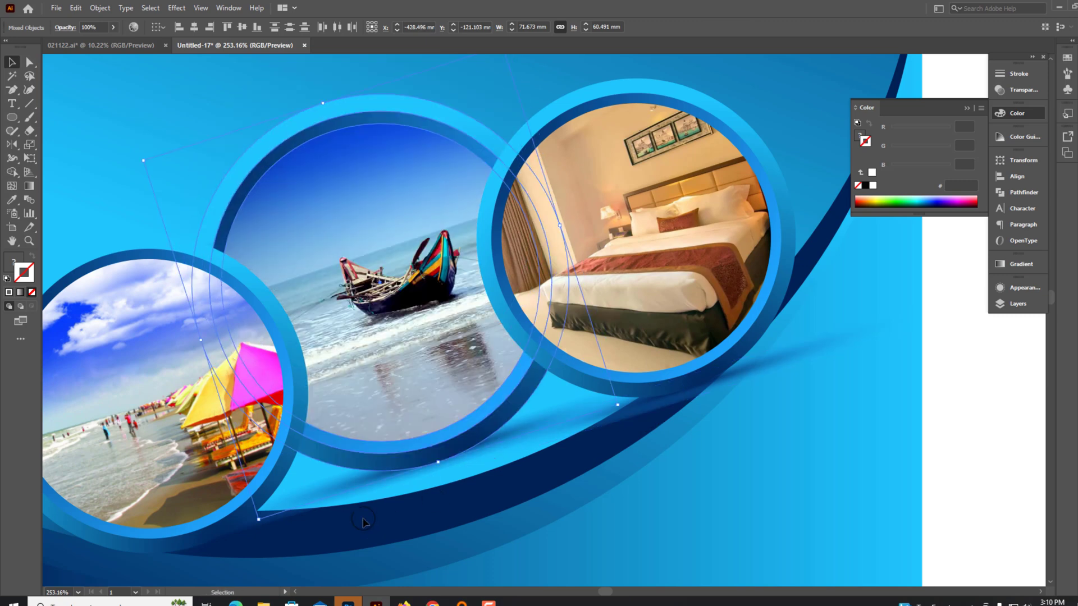
key("ctrl+minus")
key("ctrl+minus")
- Shorten the thin shadow ellipse's left end and stretch it up along the curve
left_click(312, 471)
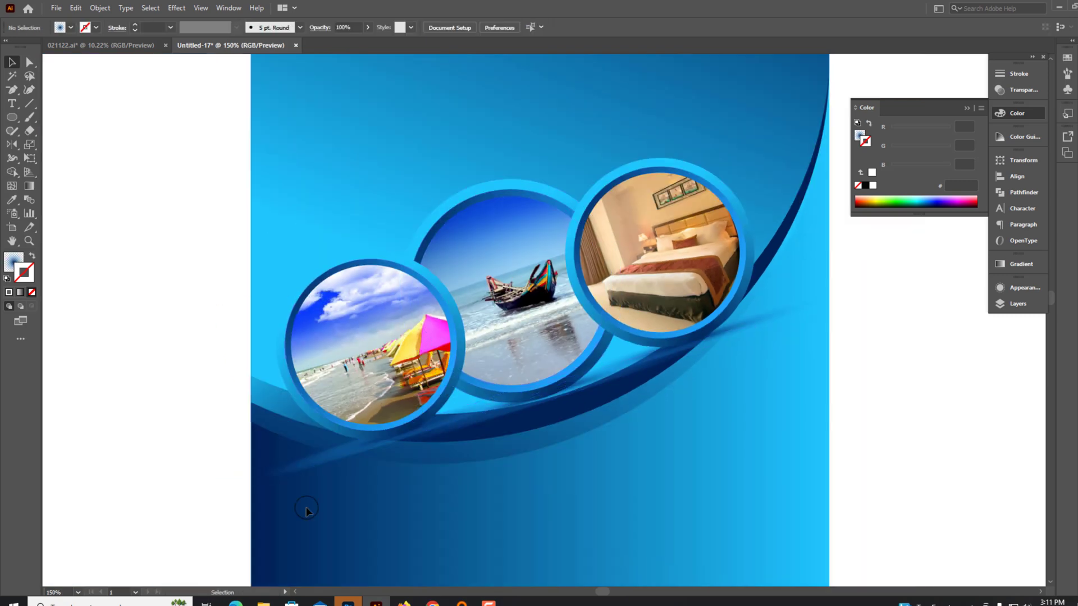
left_click_drag(245, 491, 275, 481)
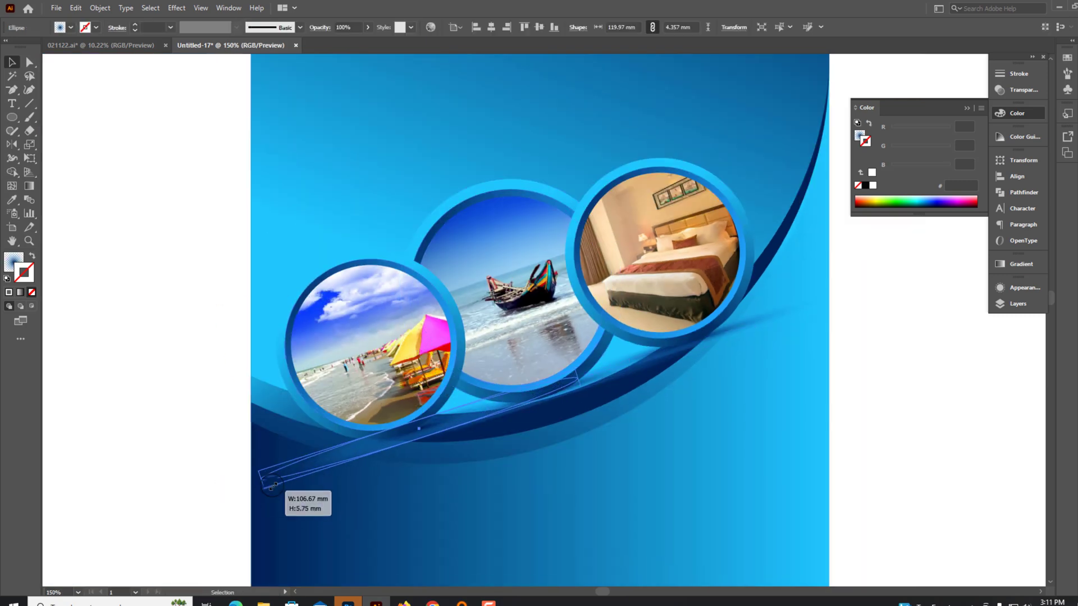
key("ctrl+shift+a")
scroll(253, 484, "up", 2)
left_click(253, 483)
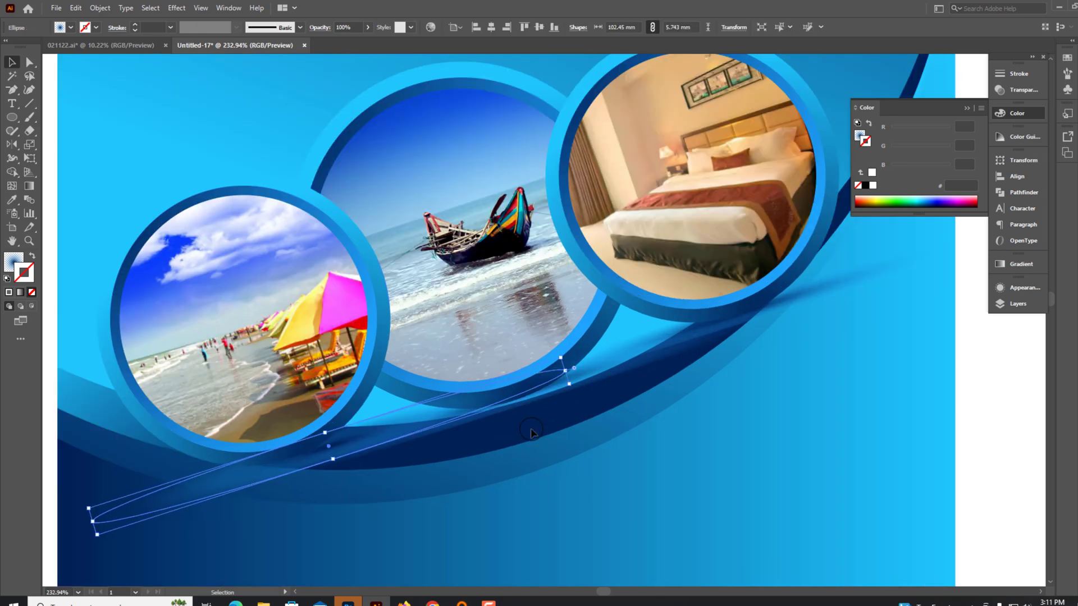
left_click_drag(567, 377, 795, 327)
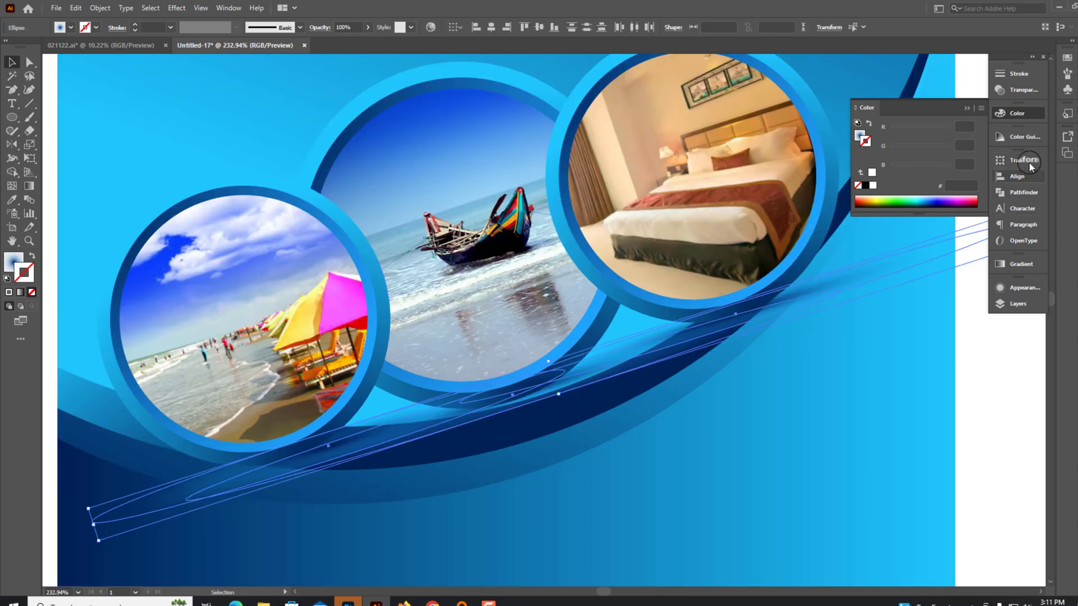
- Set the thin shadow ellipse's blend mode to Multiply
left_click(1017, 113)
left_click(1022, 90)
left_click(884, 86)
left_click(876, 124)
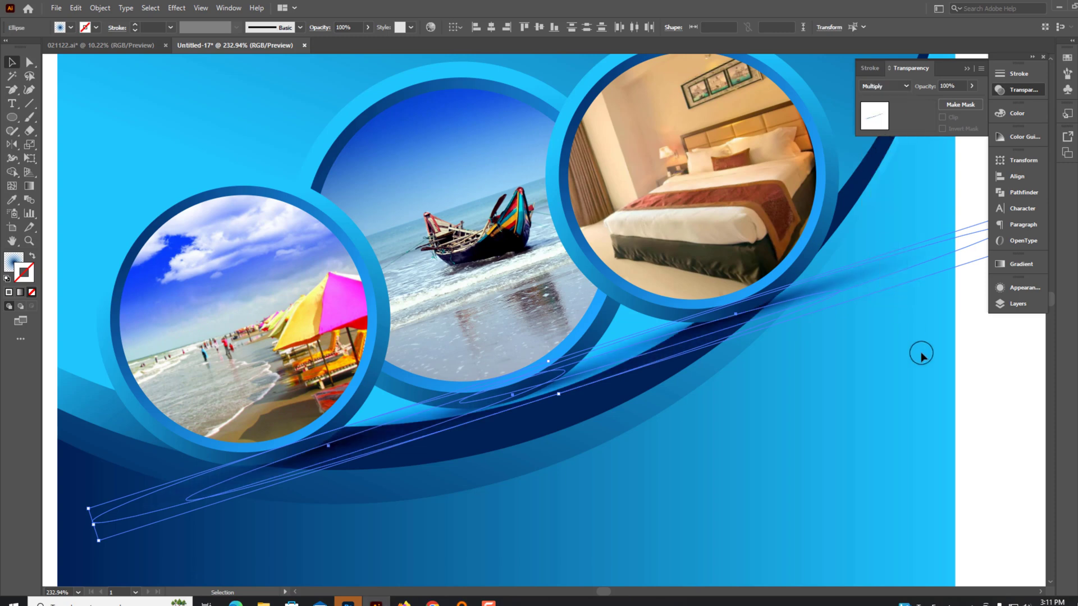
key("ctrl+minus")
left_click(908, 257)
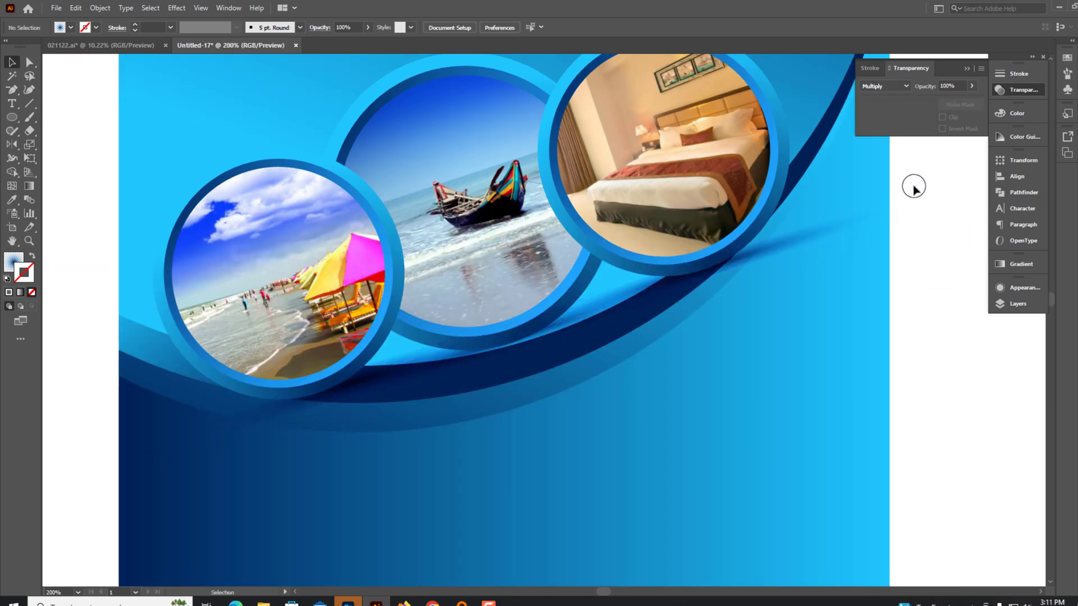
- Stretch the thin ellipse further left and nudge it slightly left
left_click(926, 205)
left_click_drag(898, 213, 870, 211)
left_click(897, 282)
key("ctrl+minus")
key("ctrl+minus")
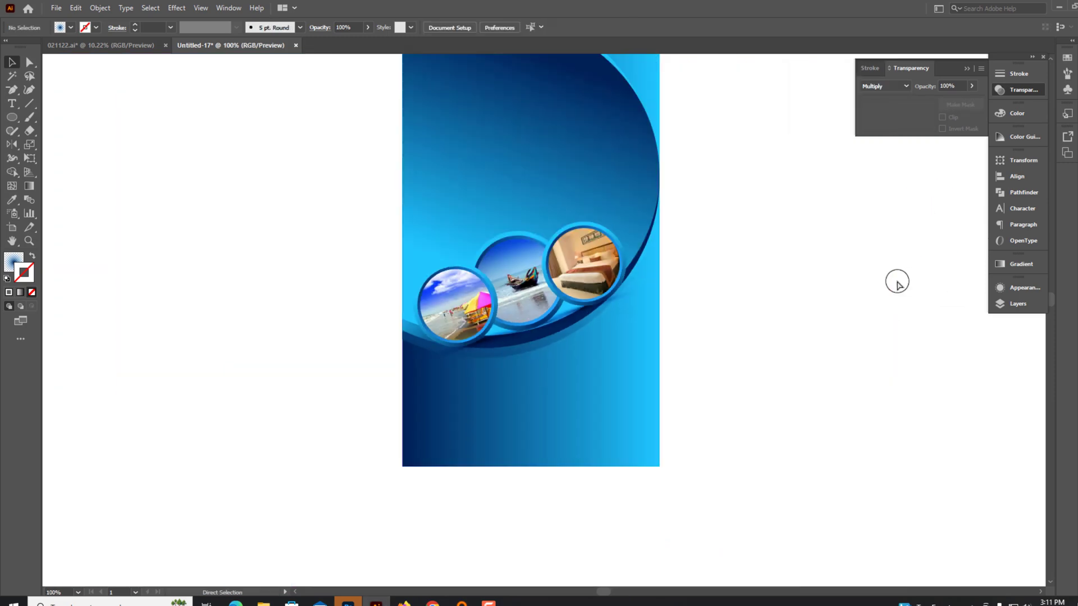
scroll(533, 287, "up", 5)
mouse_move(212, 527)
left_mouse_down()
mouse_move(236, 533)
mouse_move(374, 497)
left_mouse_up()
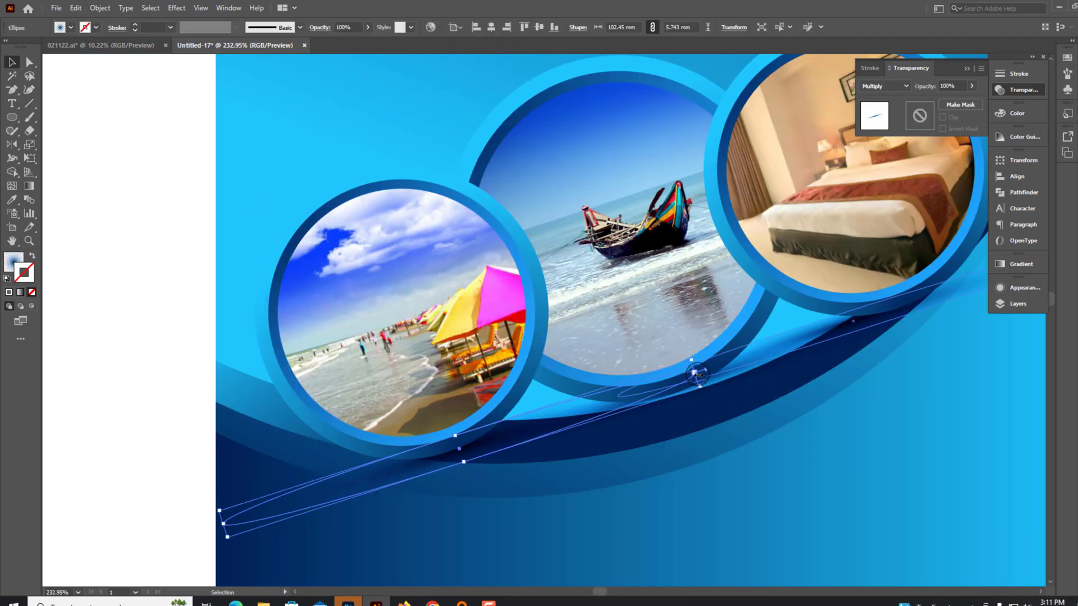
left_click(130, 431)
scroll(272, 301, "down", 2)
scroll(503, 231, "up", 3)
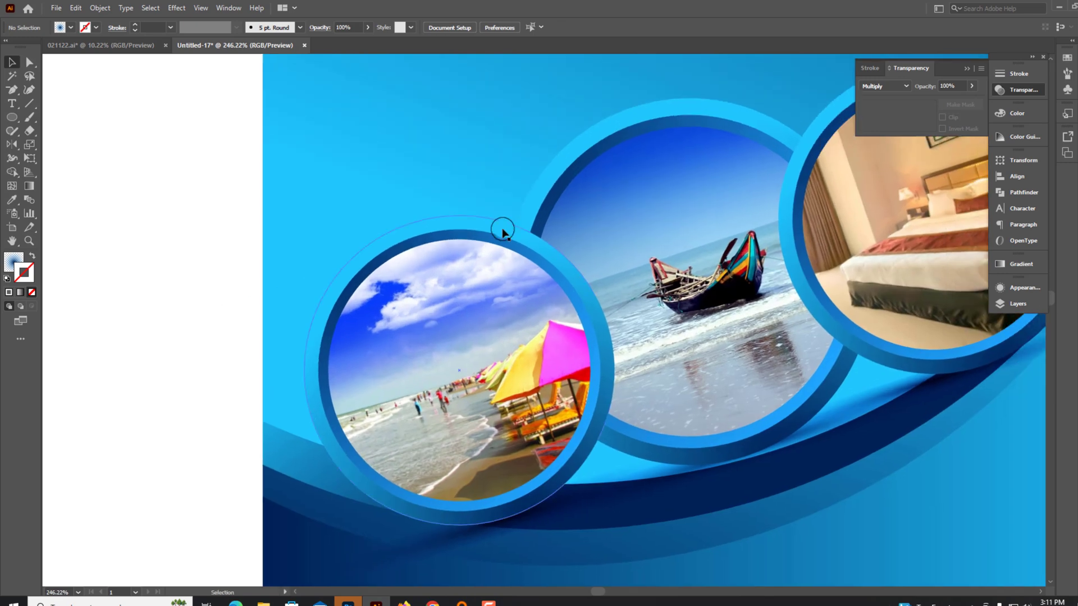
- Drag out a wider radial gradient across the left photo circle's outer ring
left_click(503, 231)
left_click(29, 185)
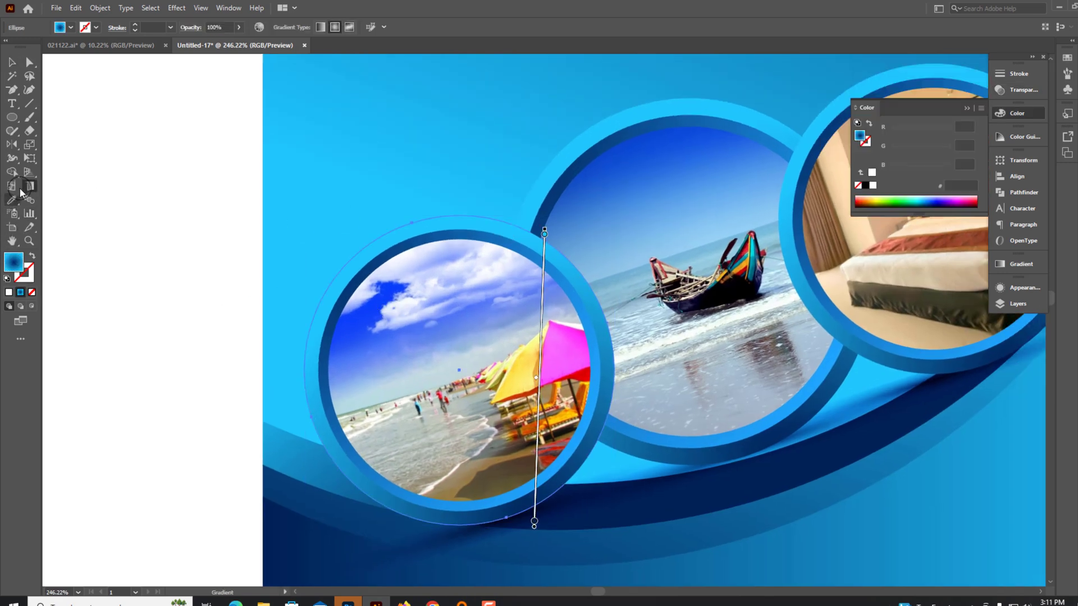
mouse_move(318, 186)
left_mouse_down()
mouse_move(366, 262)
mouse_move(259, 464)
left_mouse_up()
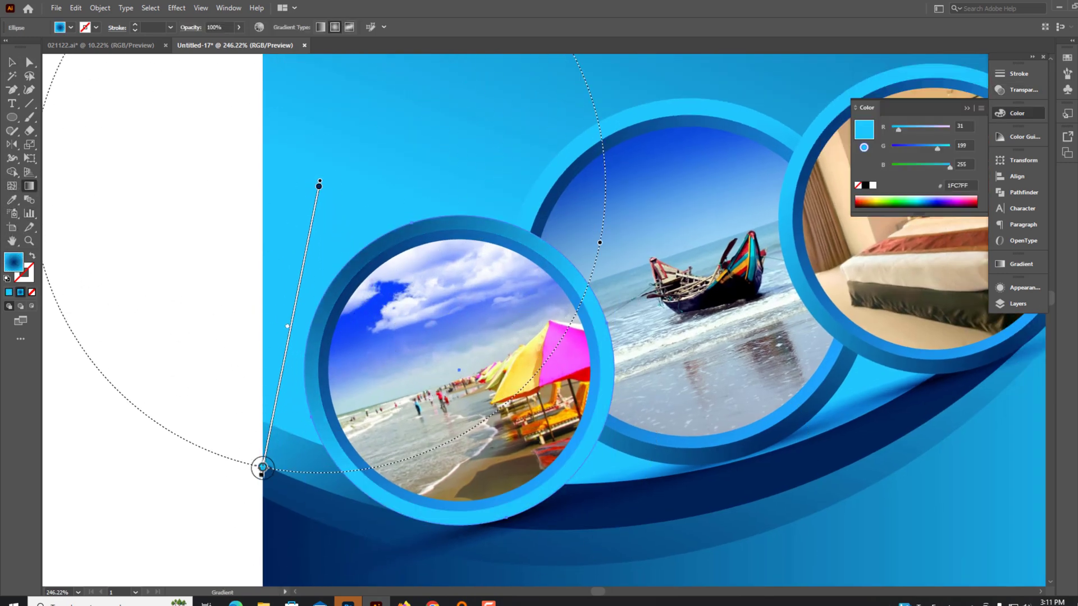
key("v")
left_click(185, 213)
key("ctrl+minus")
key("ctrl+minus")
scroll(168, 303, "right", 3)
scroll(208, 323, "down", 4)
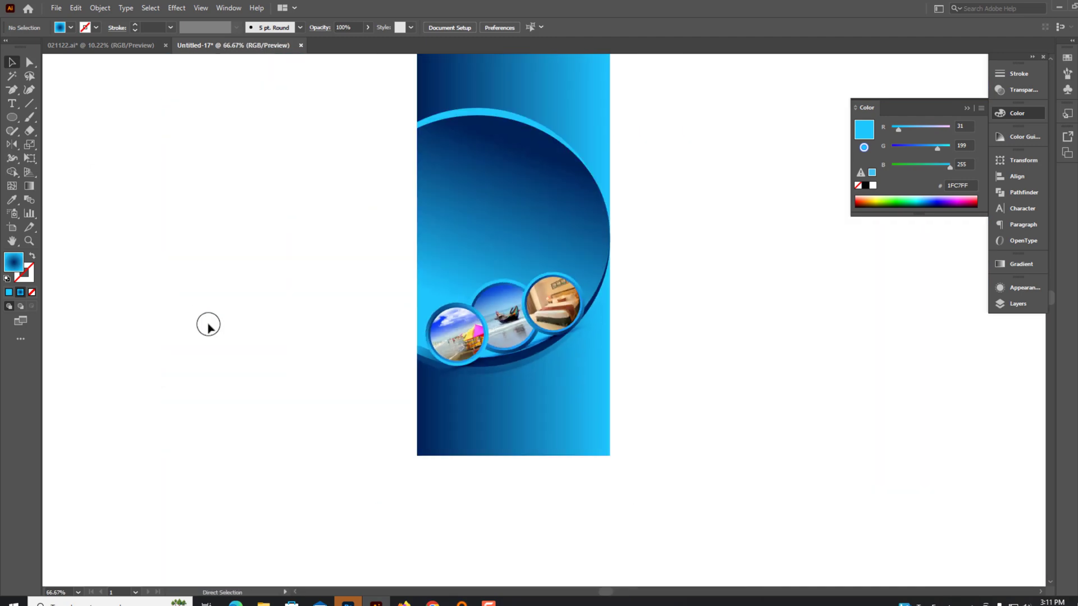
- Move the logo and text group beside the flyer
scroll(207, 322, "down", 2)
scroll(158, 392, "down", 3)
left_click(927, 495)
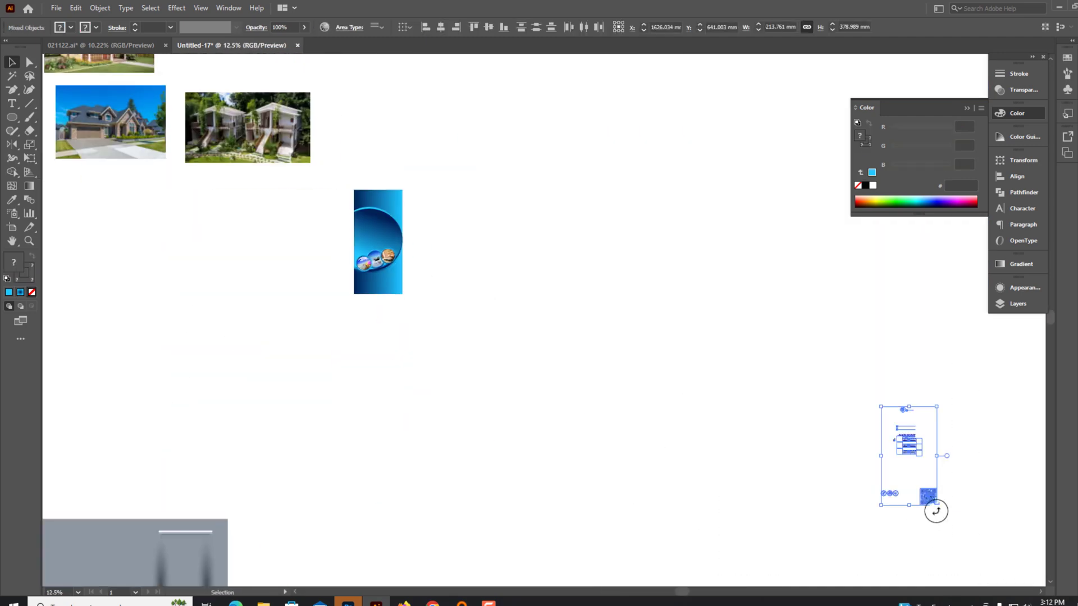
left_click_drag(909, 393, 445, 181)
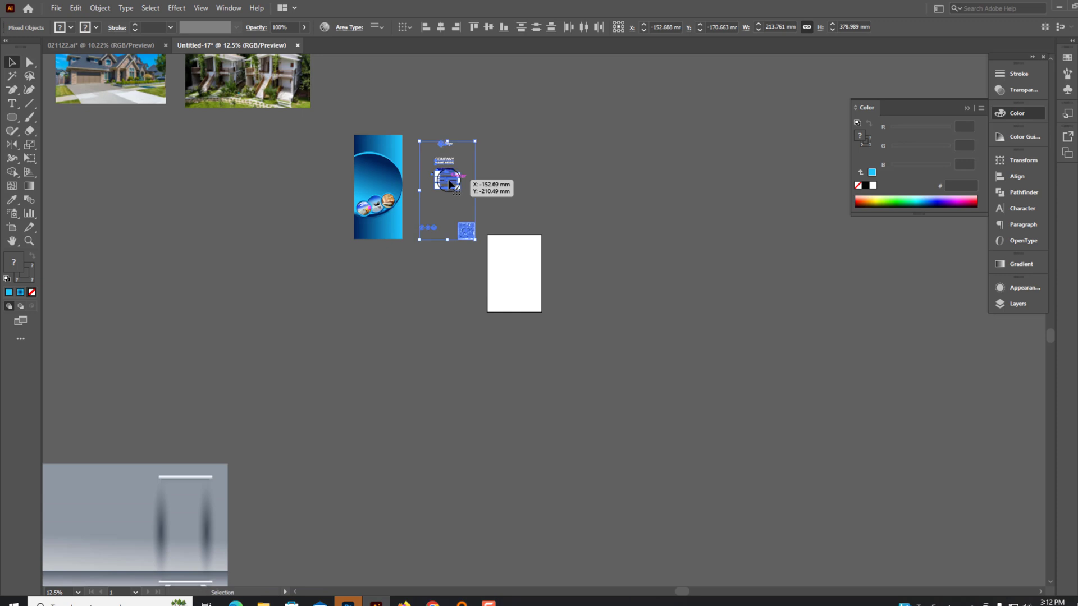
scroll(450, 215, "up", 5)
scroll(441, 237, "up", 3)
- Place the Logo at the top of the cover and COMPANY NAME HERE below it
left_click_drag(791, 275, 383, 249)
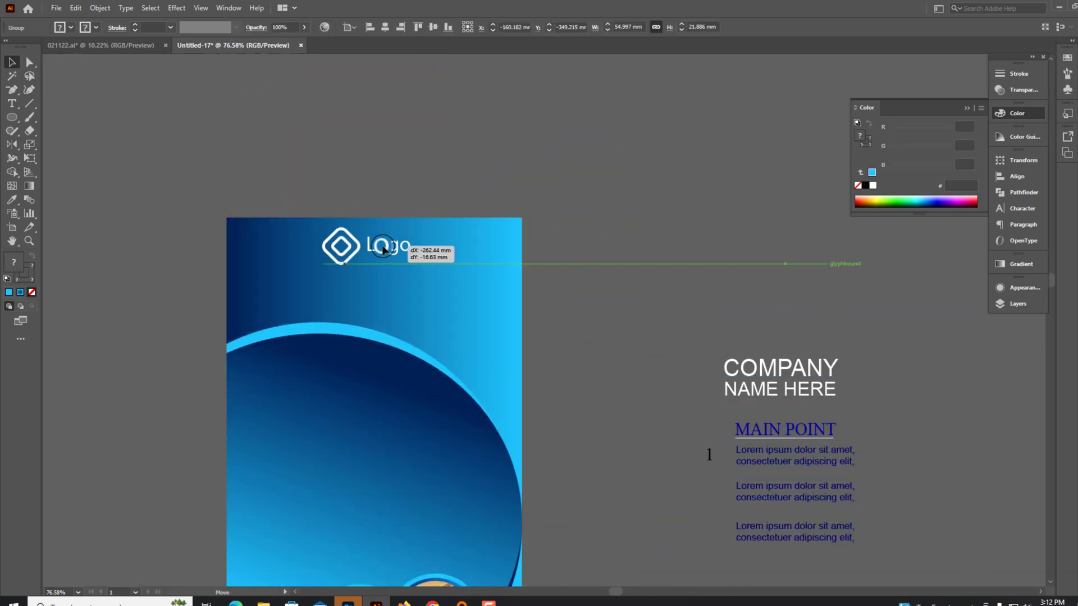
scroll(639, 274, "down", 3)
left_click(807, 316)
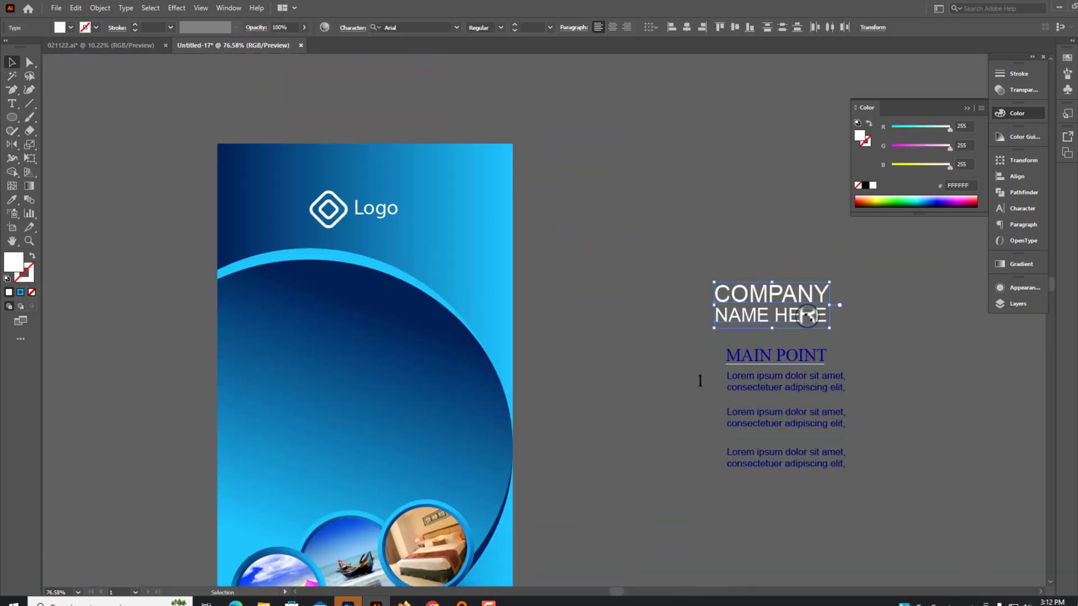
left_click_drag(306, 325, 323, 322)
- Move the MAIN POINT text group onto the cover and select its lorem ipsum blocks
left_click(806, 450)
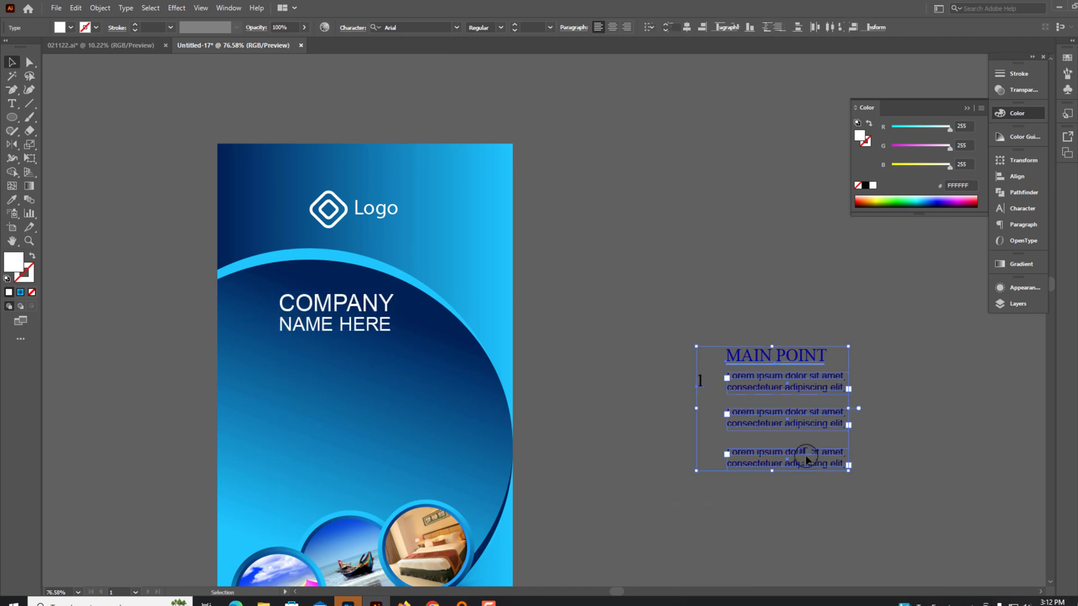
left_click_drag(806, 450, 343, 434)
left_click(323, 439)
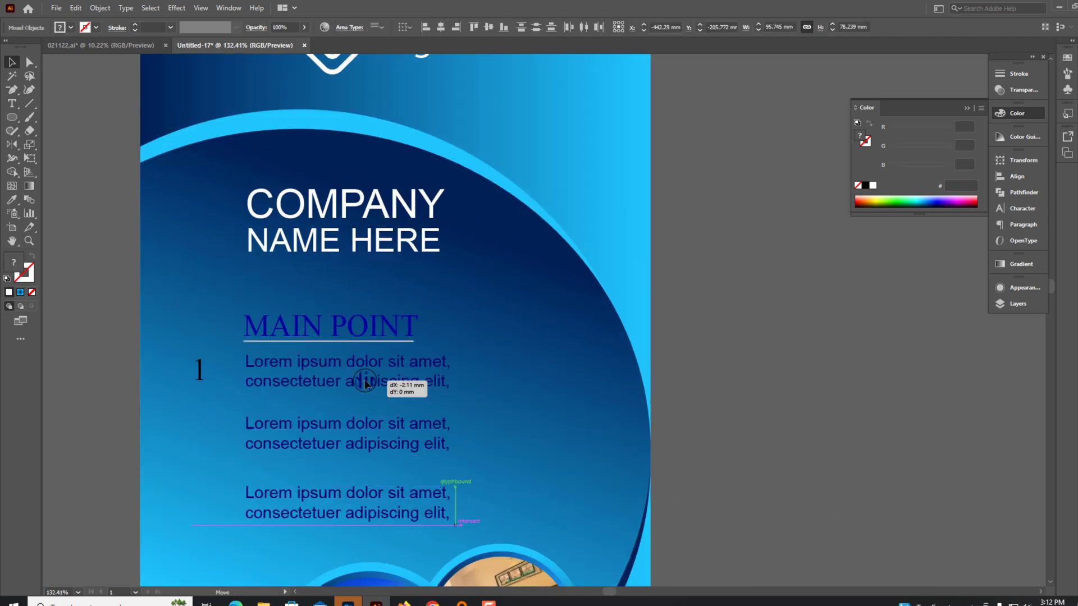
left_click(405, 496, "shift")
- Make the body text and the MAIN POINT heading white
left_click(871, 185)
left_click(303, 325)
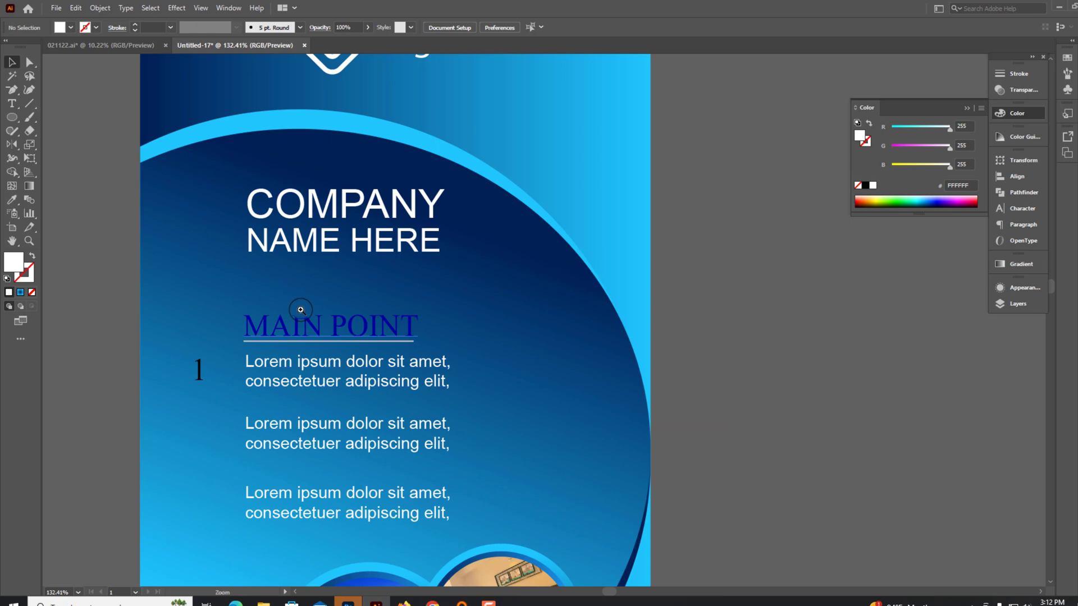
scroll(301, 308, "up", 3)
left_click(872, 186)
scroll(666, 289, "down", 3)
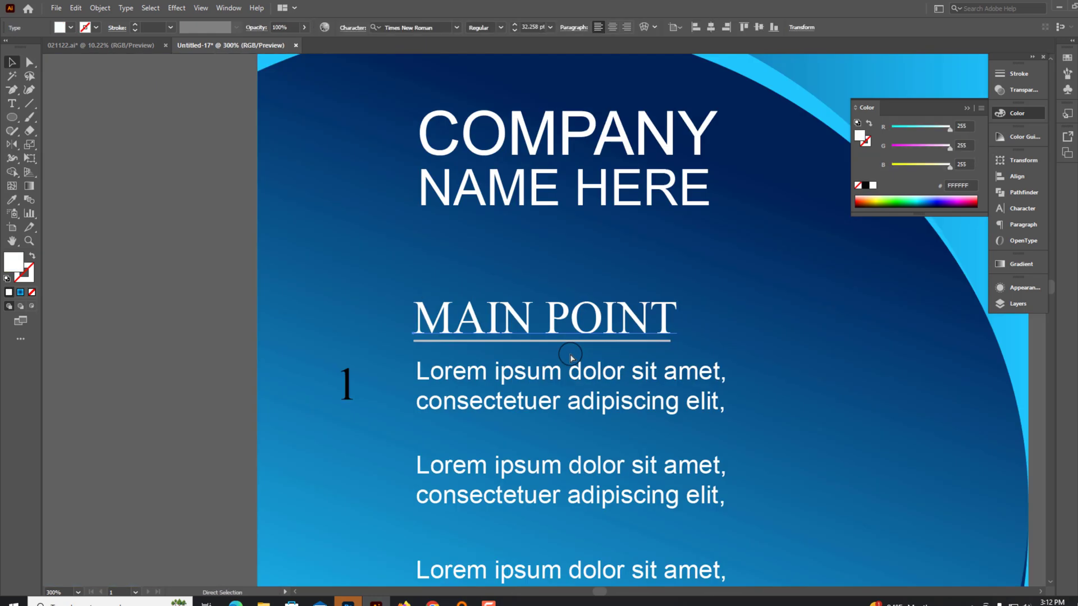
left_click(56, 186)
- Draw a circle over the number 1 beside the first text block
left_click_drag(425, 384, 374, 332)
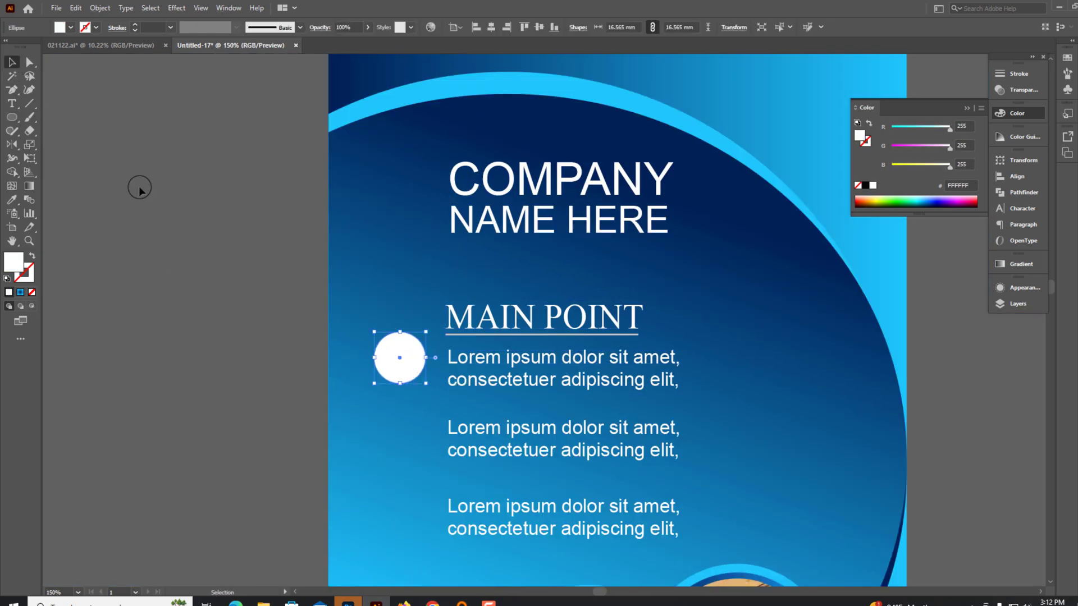
left_click_drag(388, 368, 388, 366)
scroll(380, 363, "down", 3)
scroll(477, 337, "up", 1)
scroll(573, 301, "up", 4)
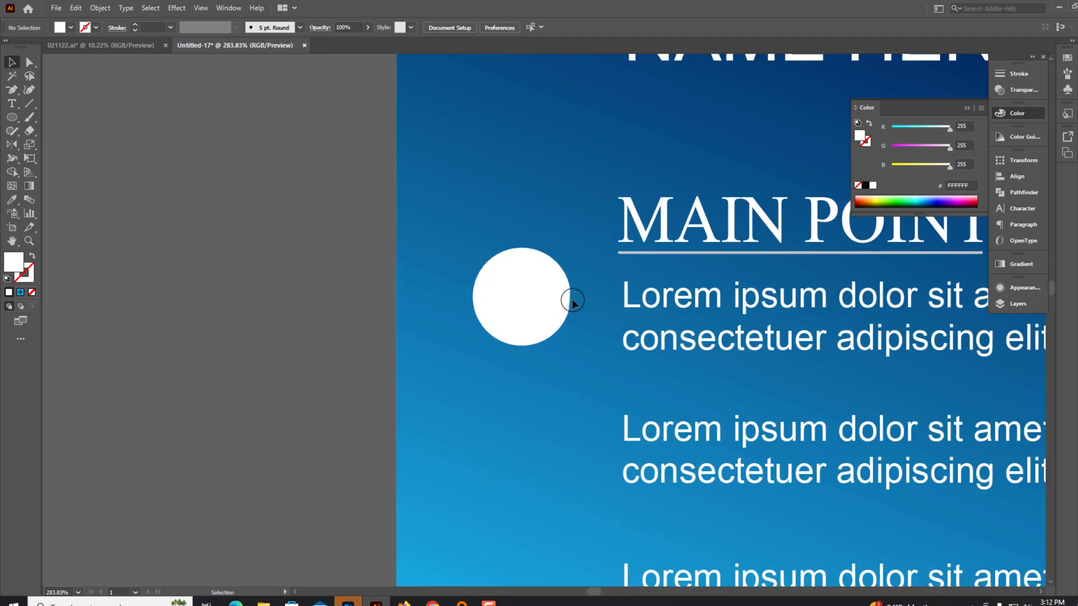
left_click_drag(526, 310, 525, 309)
scroll(337, 327, "down", 3)
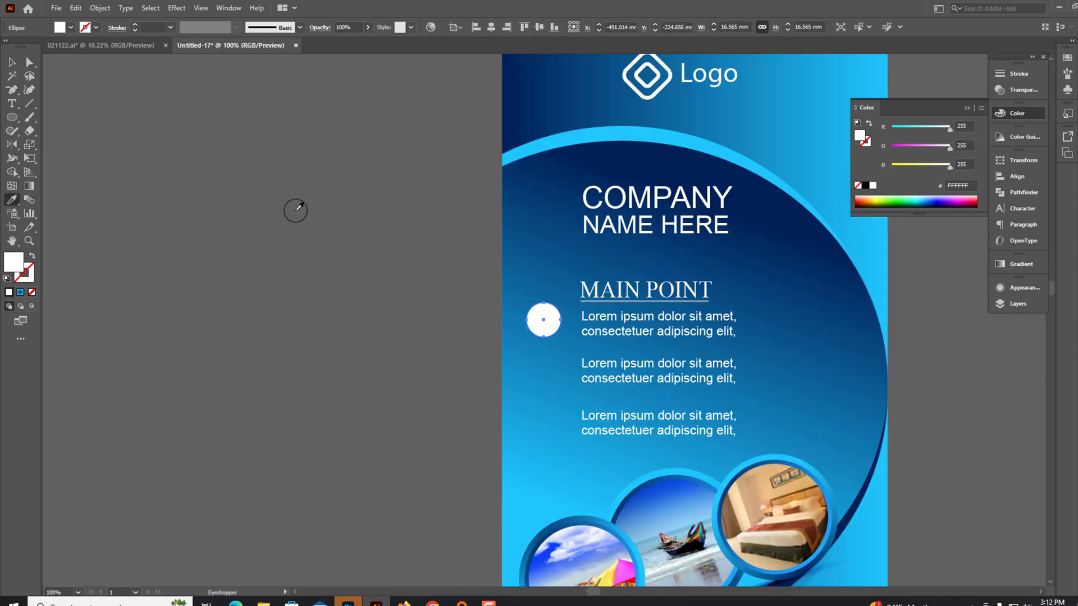
- Give the circle a radial blue gradient with a dark stop and a light blue stop
left_click(767, 125)
scroll(543, 319, "up", 5)
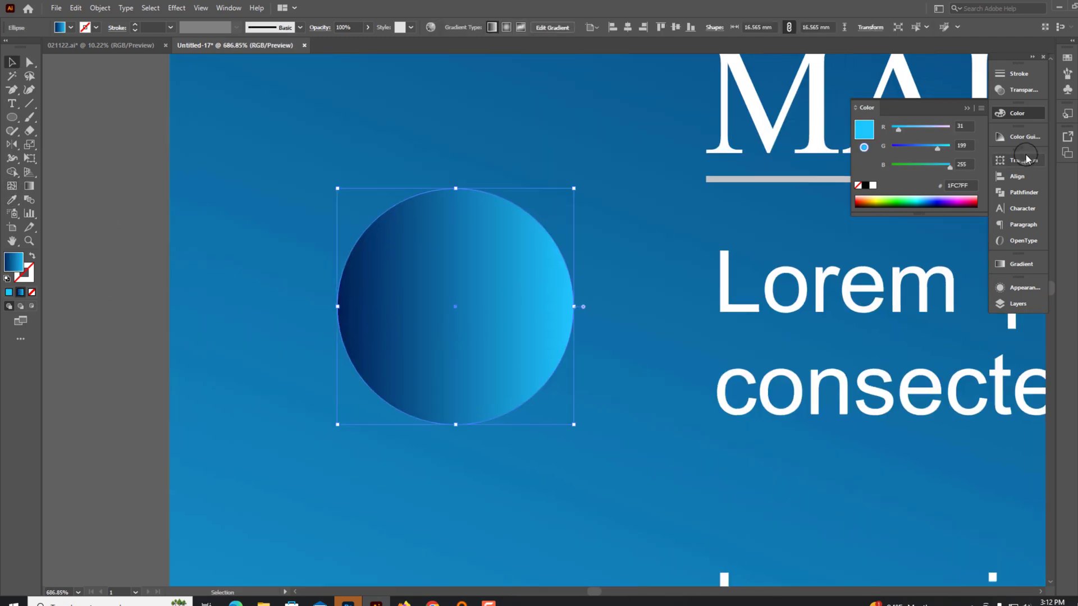
left_click(1017, 112)
left_click(1020, 264)
left_click(927, 277)
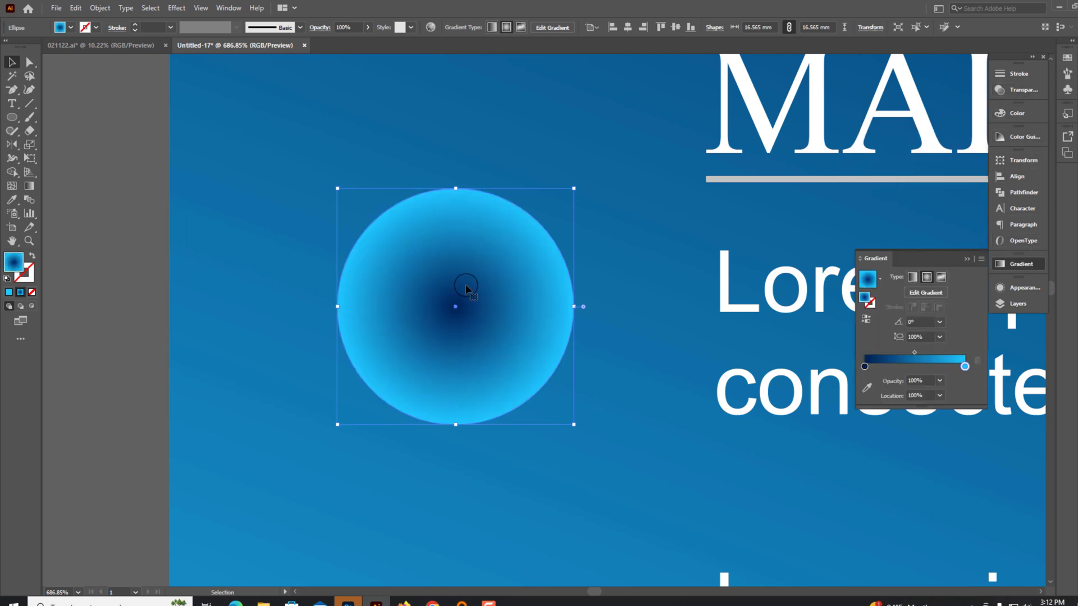
mouse_move(865, 368)
left_mouse_down()
mouse_move(909, 366)
mouse_move(868, 375)
left_mouse_up()
mouse_move(948, 374)
left_mouse_down()
mouse_move(878, 373)
mouse_move(949, 373)
mouse_move(934, 352)
left_mouse_up()
- Paste a copy of the circle in front and shrink it into a smaller concentric ring
left_click(76, 8)
left_click(95, 89)
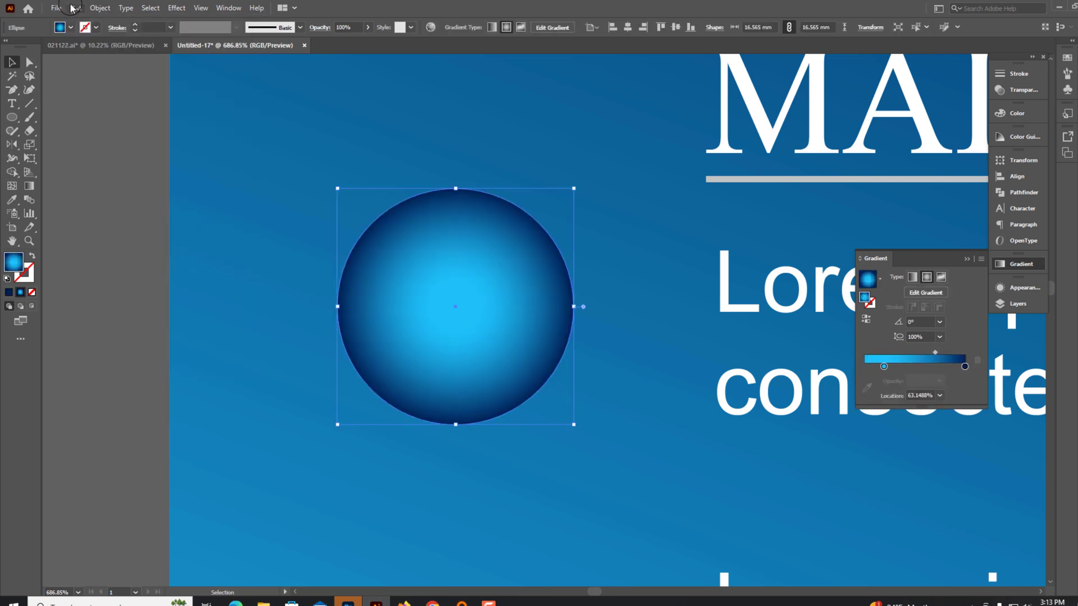
left_click_drag(456, 188, 456, 212)
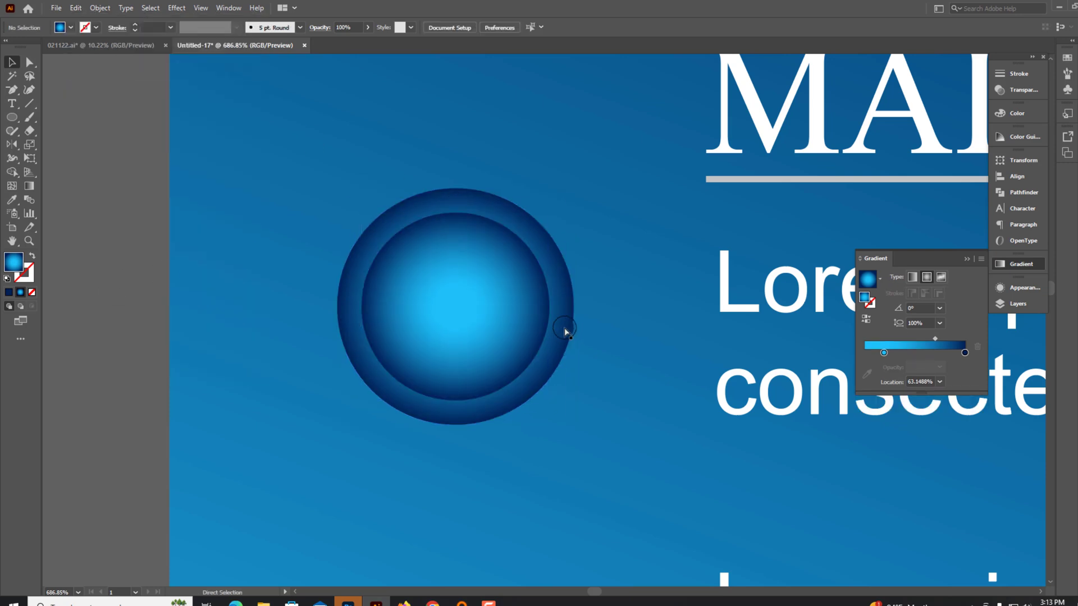
- Bring the number 1 to the front of the badge and fill it white
key("ctrl+y")
key("ctrl+v")
key("ctrl+y")
left_click(1017, 113)
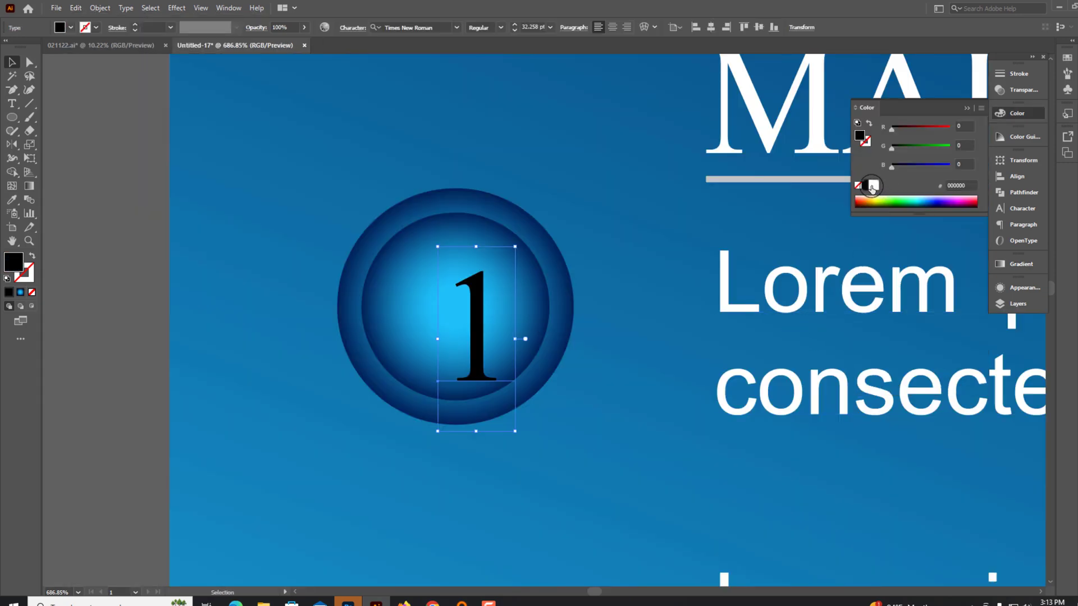
left_click(873, 185)
- Duplicate the inner circle downward, squash it into a flat ellipse, and set Screen blending
mouse_move(448, 307)
left_mouse_down()
mouse_move(505, 319)
mouse_move(456, 327)
mouse_move(466, 491)
left_mouse_up()
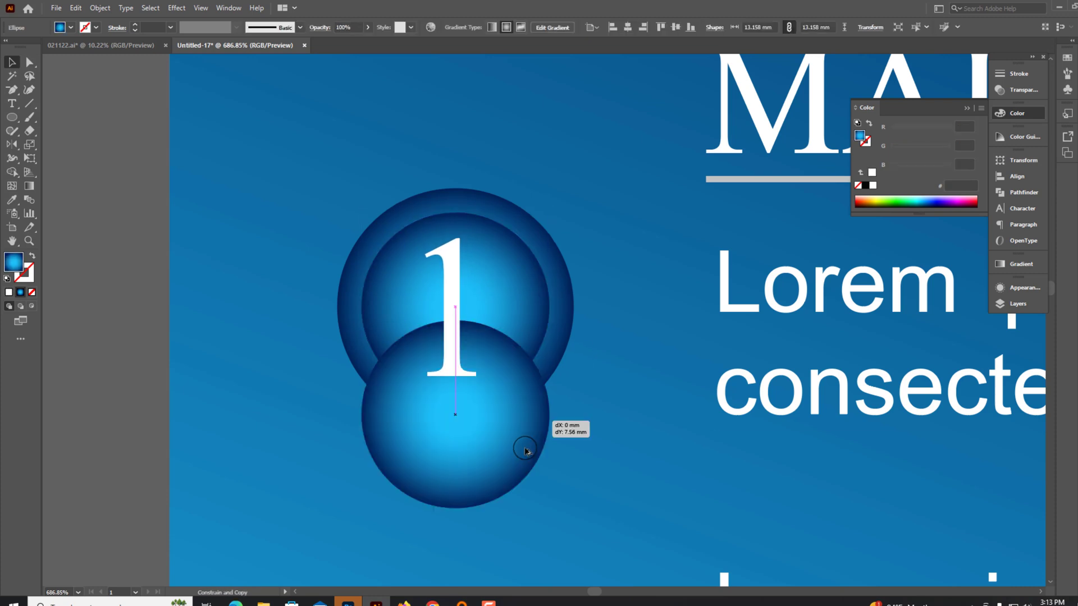
left_click_drag(456, 366, 460, 531)
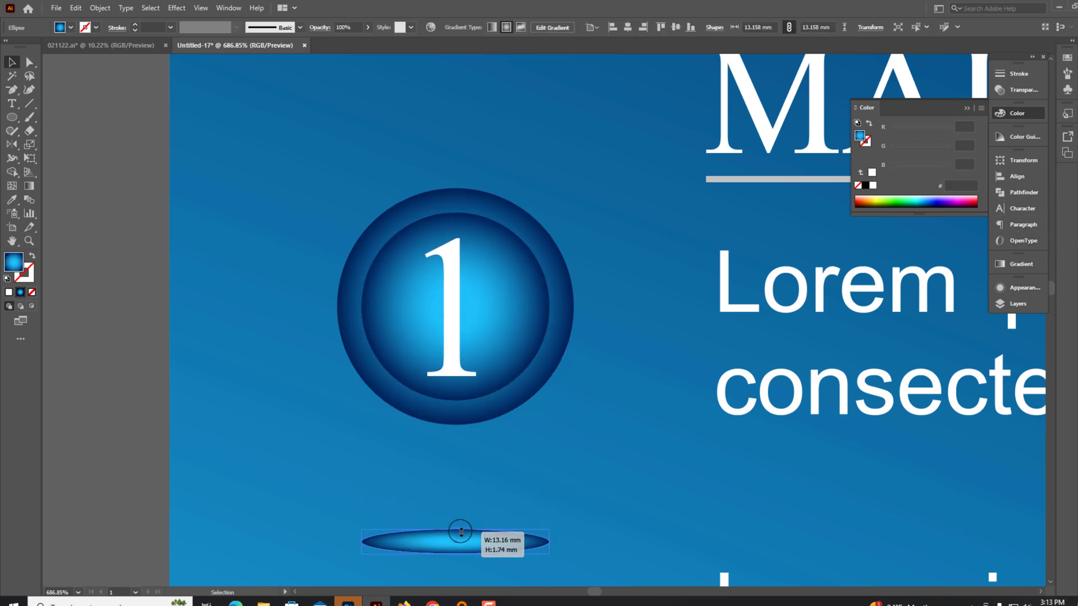
left_click(1035, 90)
left_click(884, 86)
left_click(875, 126)
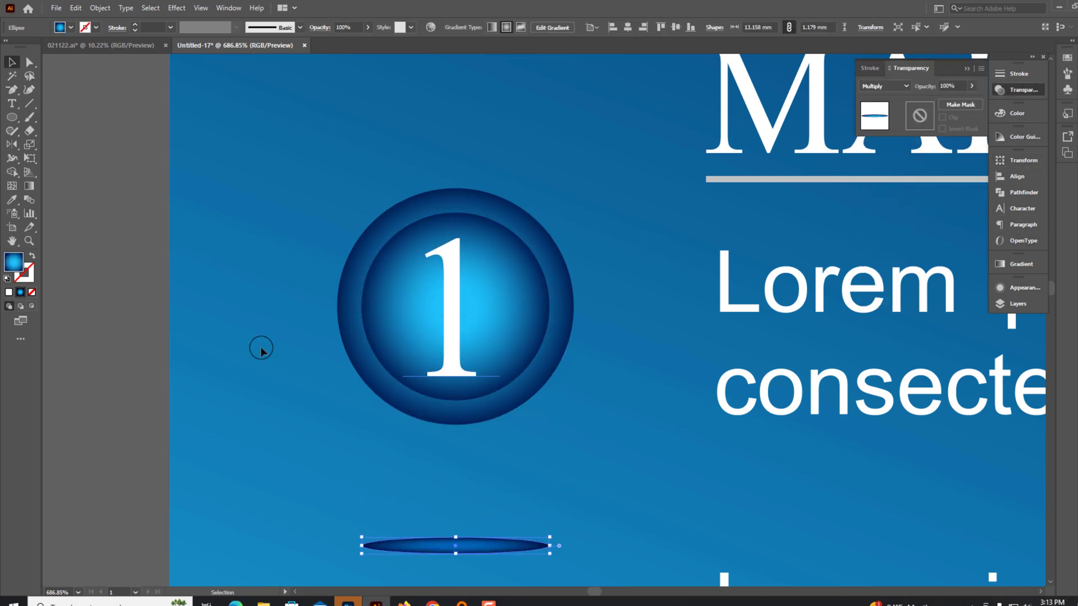
left_click(884, 85)
left_click(881, 178)
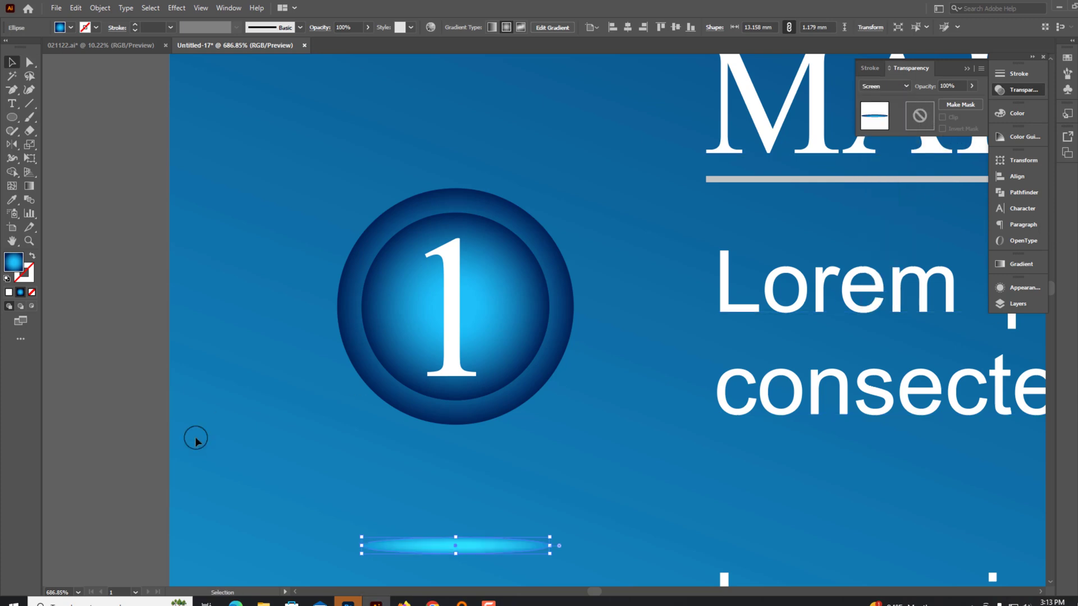
- Move the glow ellipse under the badge and set its outer gradient stop to 0% opacity
left_click(193, 438)
mouse_move(448, 548)
left_mouse_down()
mouse_move(486, 424)
mouse_move(505, 432)
left_mouse_up()
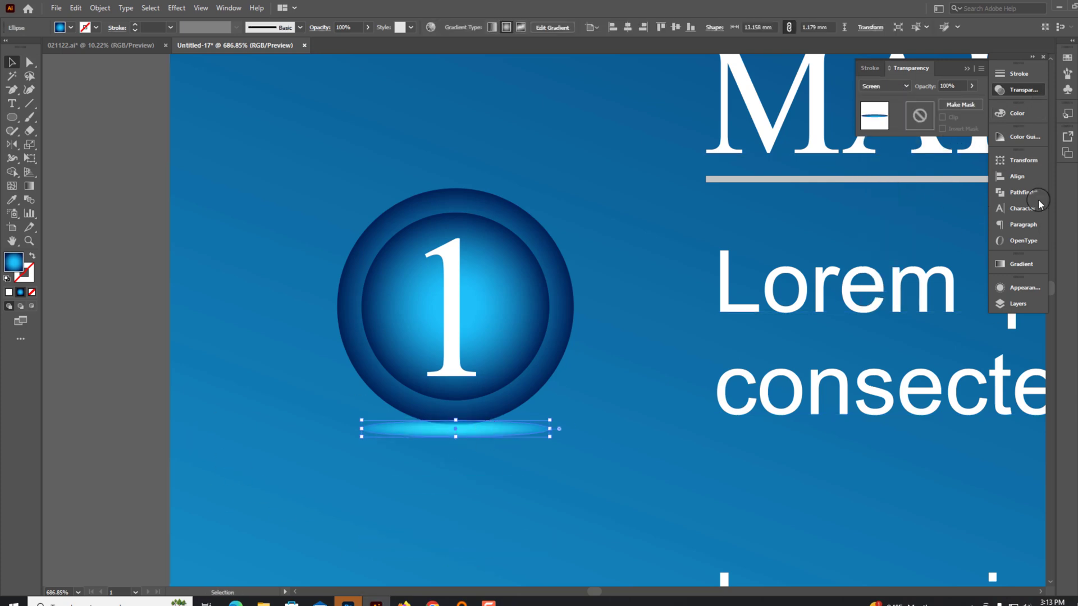
left_click(1019, 264)
type("00")
key("Return")
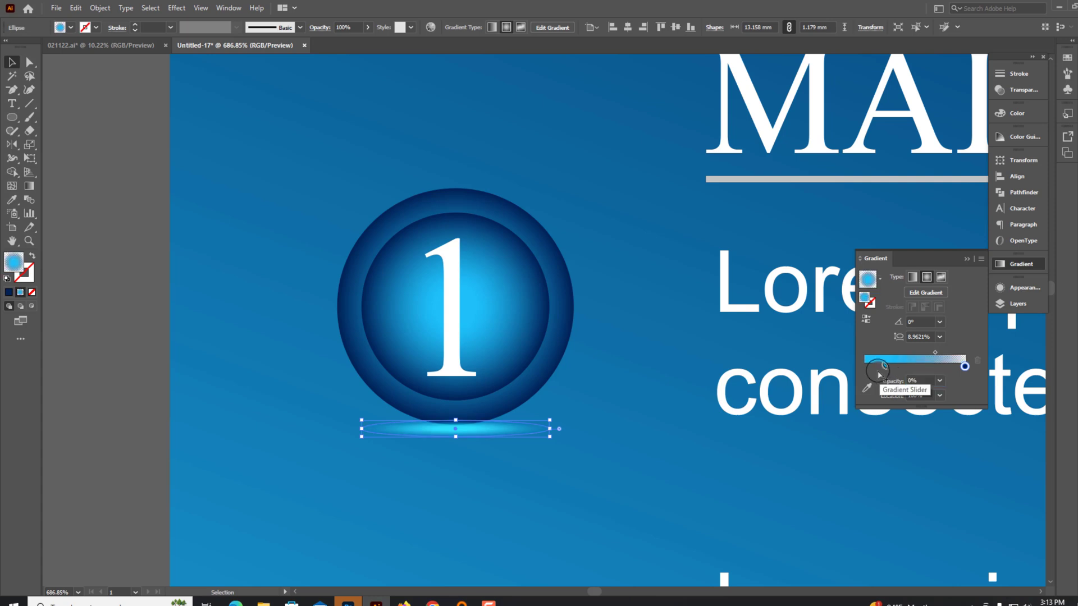
left_click_drag(883, 365, 866, 366)
- Flatten the glow ellipse beneath the badge to about half its height
left_click_drag(553, 451, 606, 451)
left_click(387, 370)
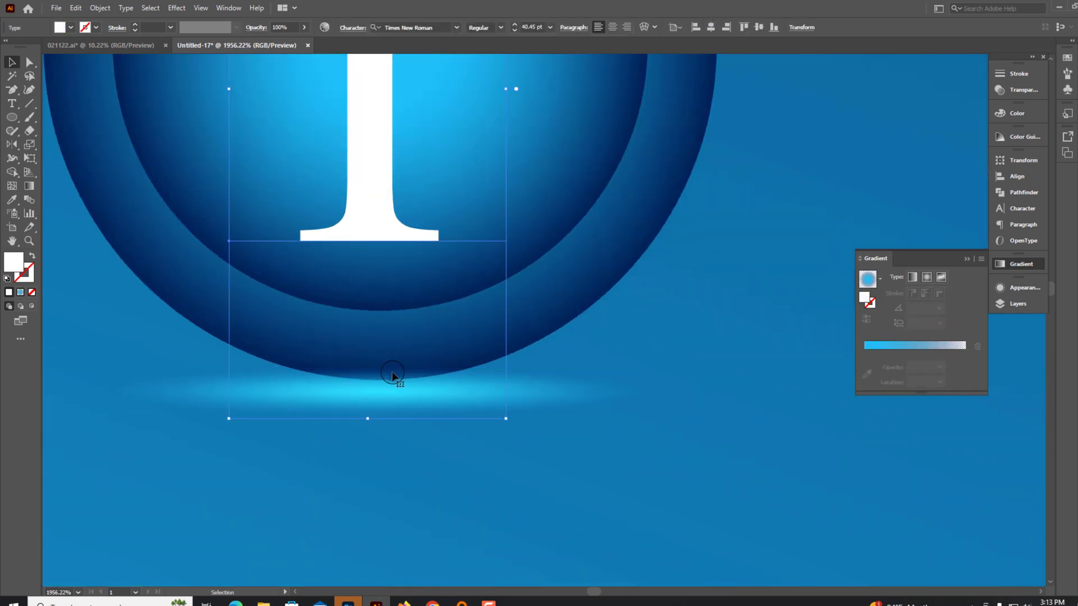
left_click_drag(380, 368, 380, 391)
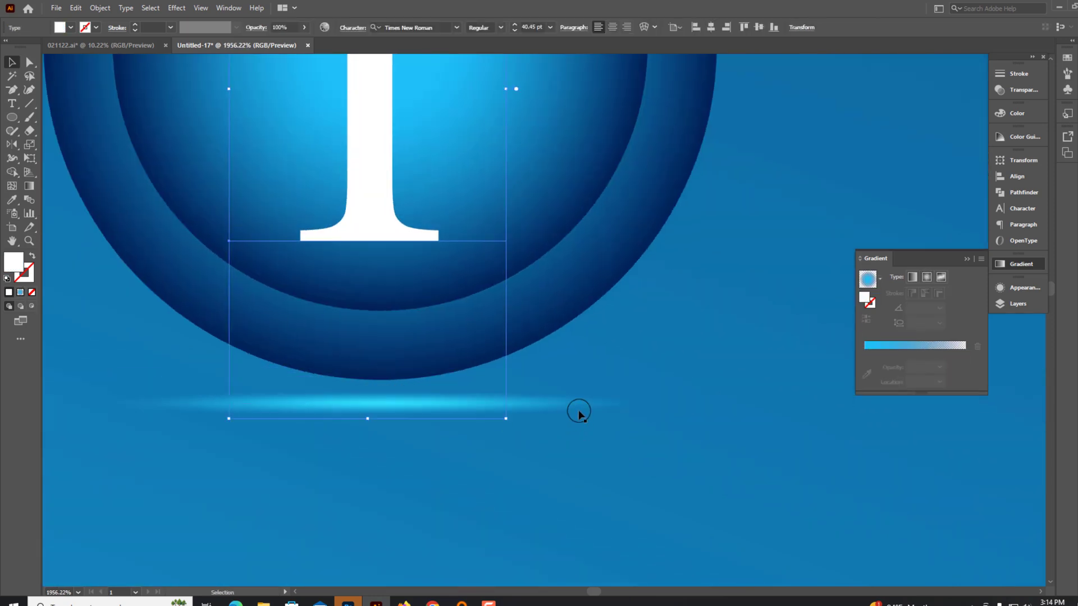
- Renumber the copied badge below badge 1 as 2
left_click_drag(588, 380, 557, 375)
left_click(557, 375)
mouse_move(529, 438)
left_mouse_down()
mouse_move(572, 272)
mouse_move(548, 462)
left_mouse_up()
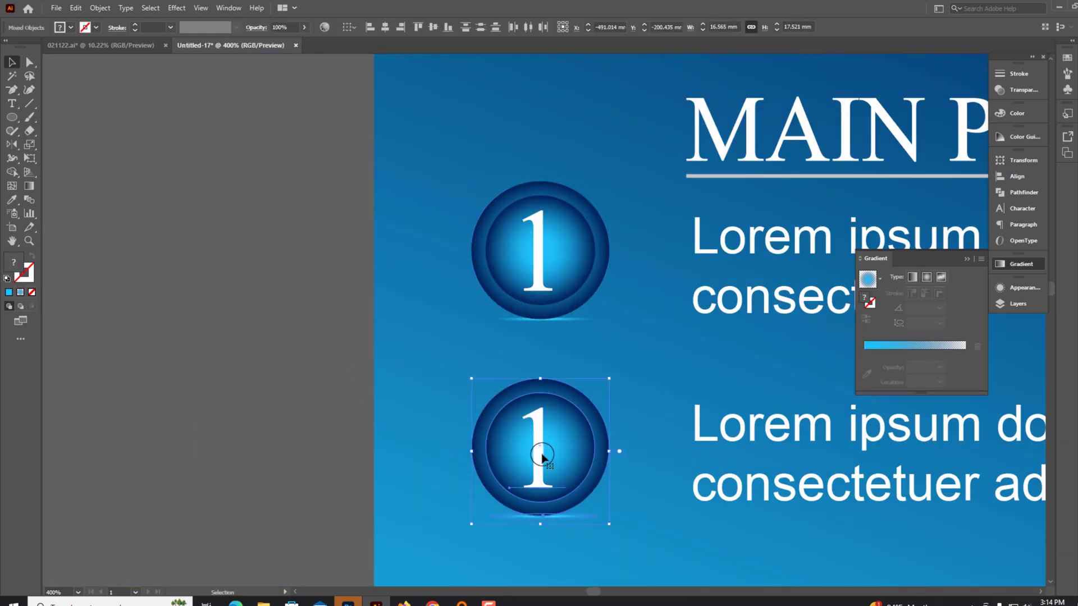
double_click(540, 450)
type("2")
key("Escape")
- Copy badge 2 down beside the third item and renumber it 3
scroll(525, 414, "up", 3)
left_click(296, 404)
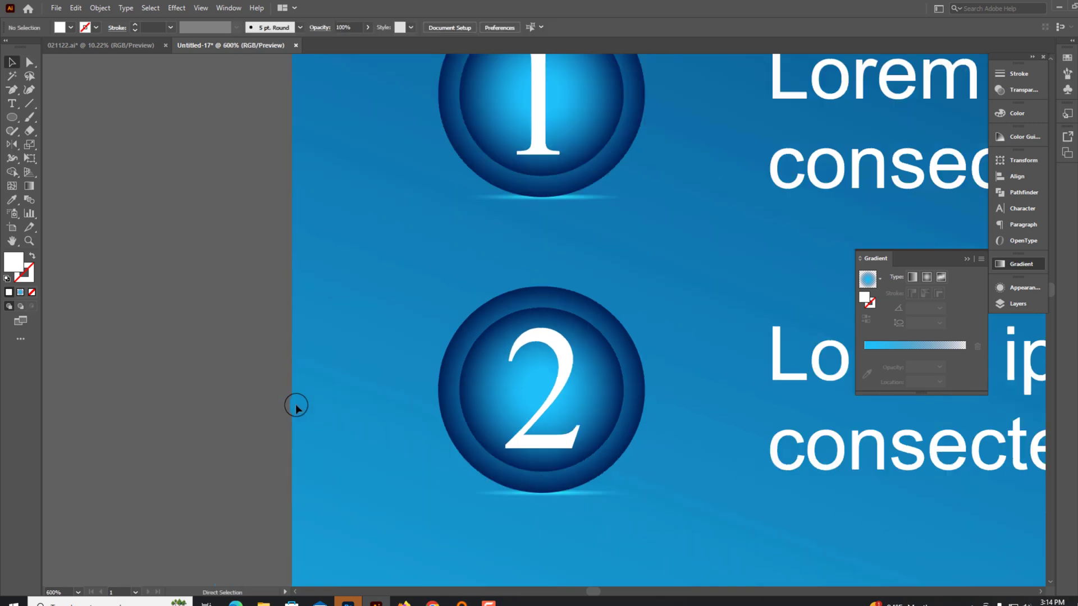
scroll(296, 404, "down", 5)
left_click_drag(306, 372, 336, 314)
left_click_drag(337, 315, 337, 473)
double_click(334, 446)
type("3")
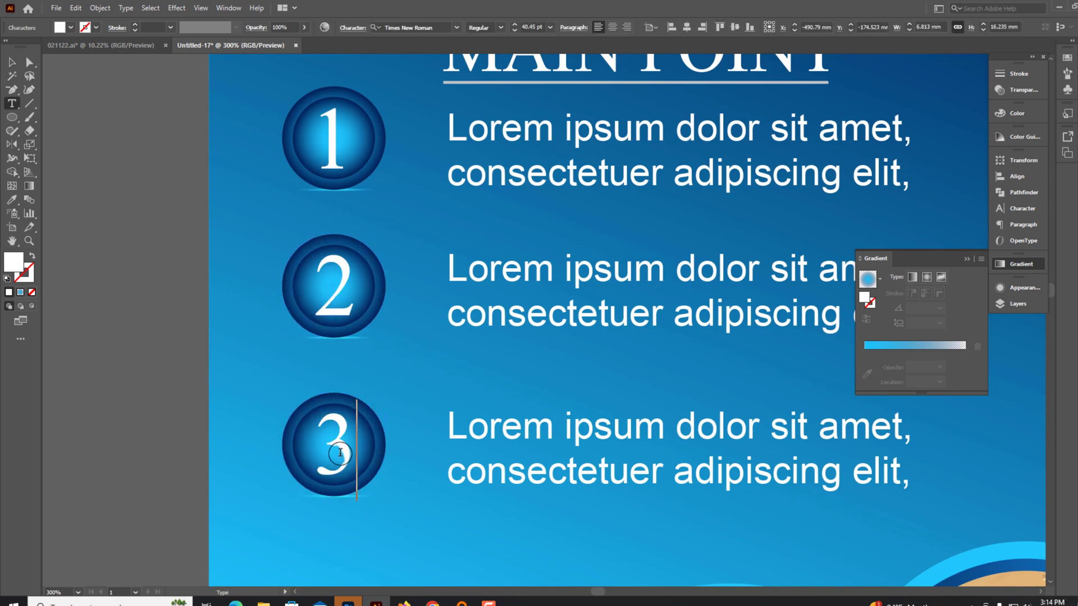
key("Escape")
- Fill the group of bottom icons white
scroll(548, 404, "down", 2)
left_click_drag(436, 395, 398, 202)
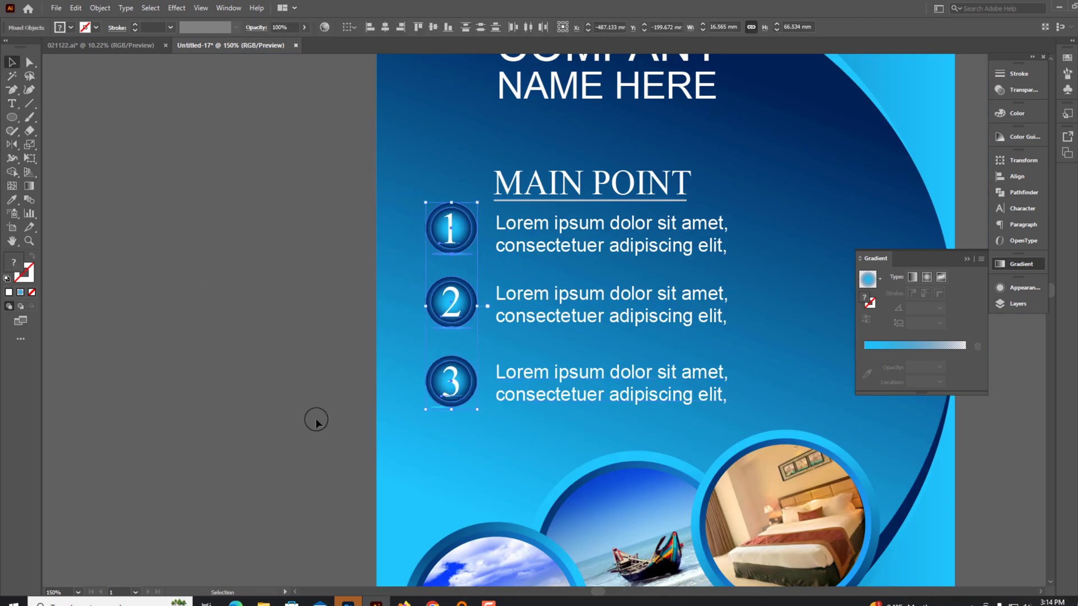
left_click(443, 431)
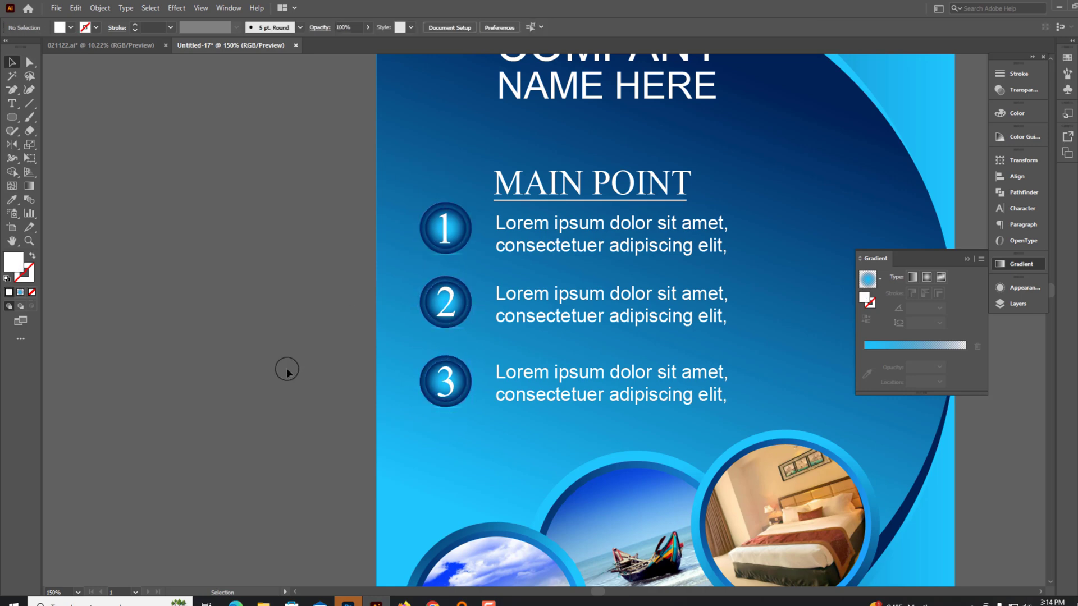
scroll(286, 365, "down", 3)
left_click(544, 493)
scroll(544, 494, "up", 1)
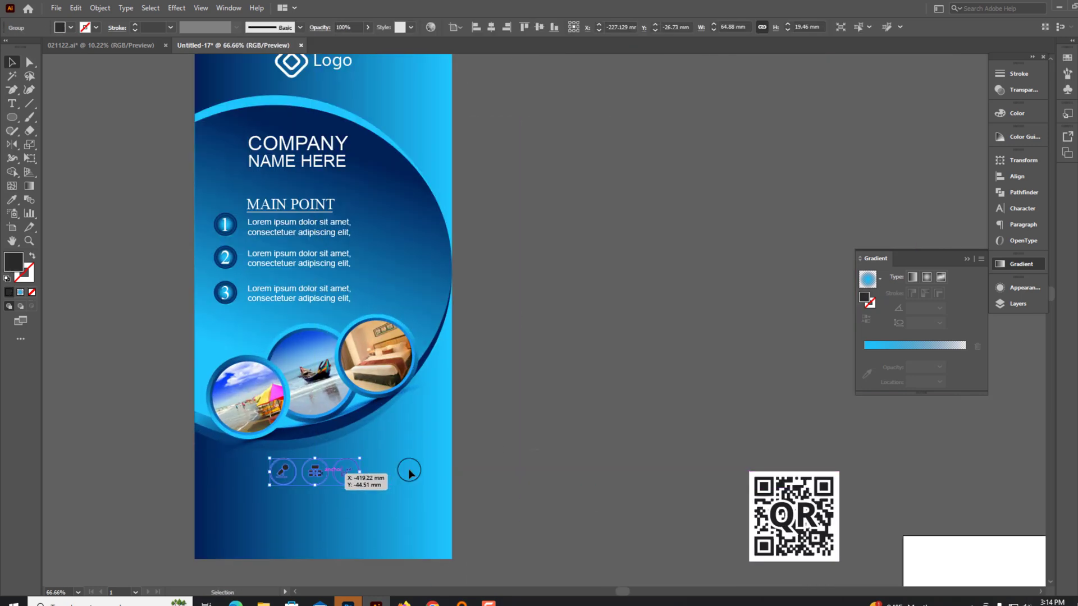
left_click(1019, 113)
left_click(873, 186)
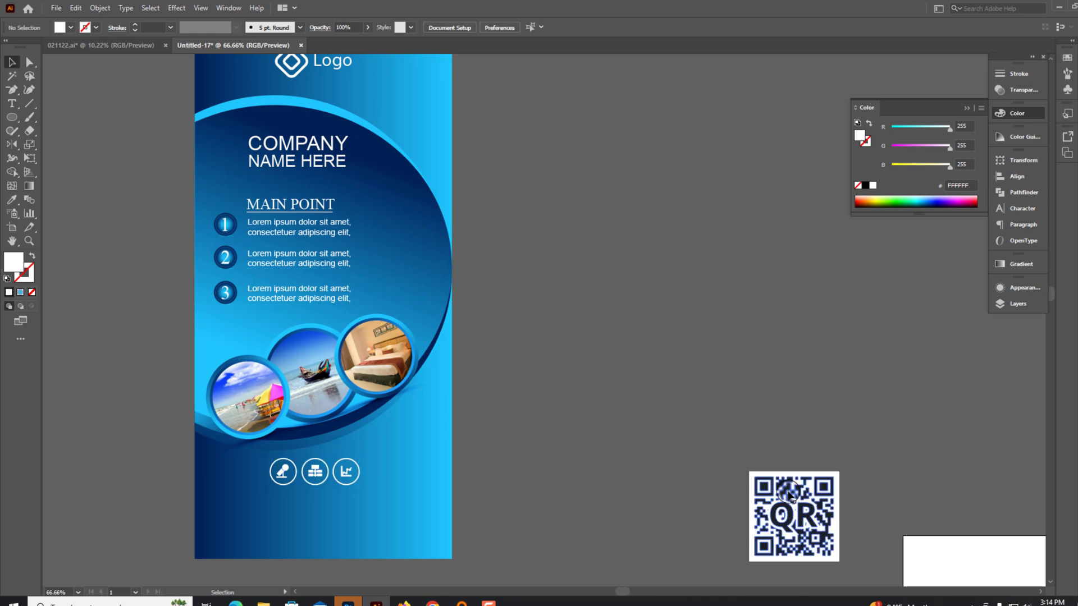
- Place the QR code on the flyer beside the icons and shrink it to fit
left_click_drag(808, 517, 432, 516)
scroll(410, 514, "up", 3)
mouse_move(669, 236)
left_mouse_down()
mouse_move(629, 180)
mouse_move(704, 230)
left_mouse_up()
left_click(851, 303)
scroll(851, 303, "down", 3)
scroll(617, 461, "up", 2)
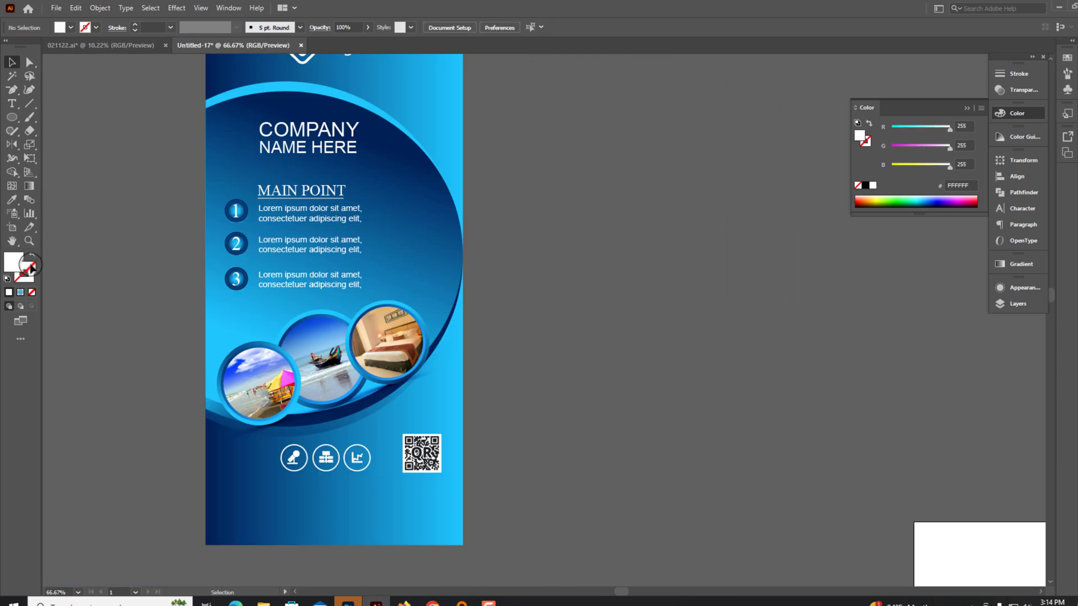
- Draw a large circle over the flyer and stretch it into a wide ellipse
left_click_drag(386, 403, 374, 357)
left_click_drag(281, 334, 427, 480)
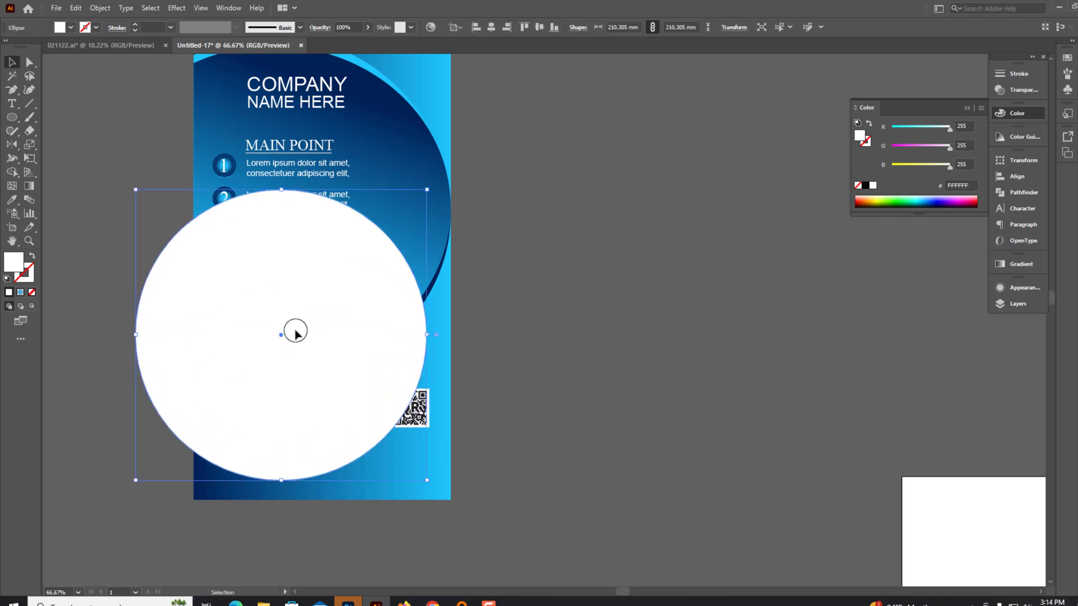
left_click_drag(430, 334, 478, 335)
left_click_drag(415, 356, 413, 344)
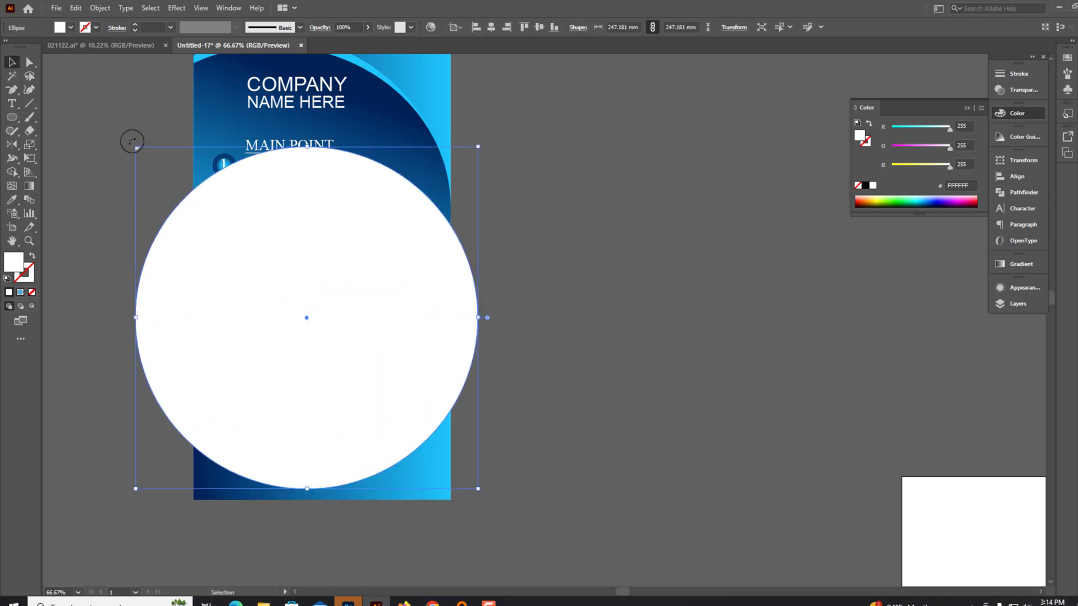
left_click_drag(137, 346, 112, 349)
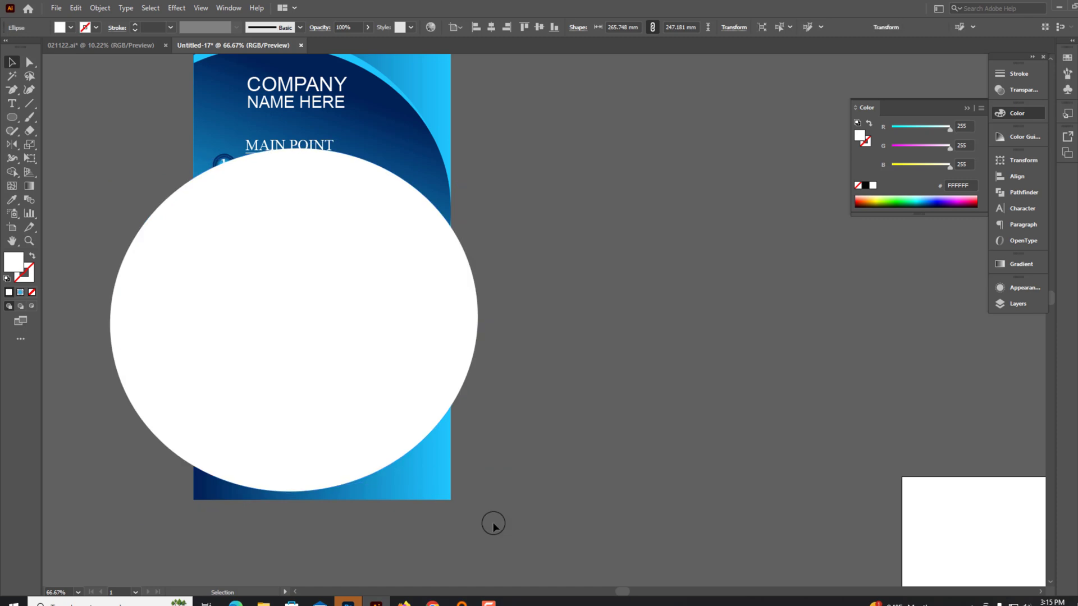
- Unlock all, paste a copy of the background in front, and bring it to front
key("ctrl+alt+2")
scroll(534, 267, "up", 2)
scroll(572, 390, "down", 2)
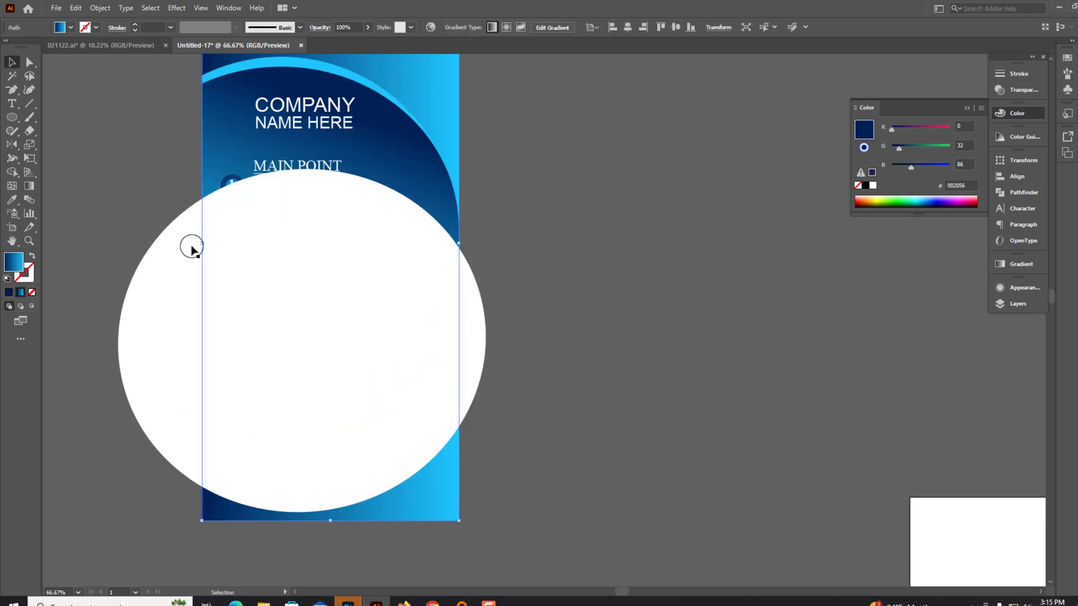
left_click(76, 8)
left_click(93, 63)
left_click(76, 8)
left_click(106, 88)
right_click(428, 362)
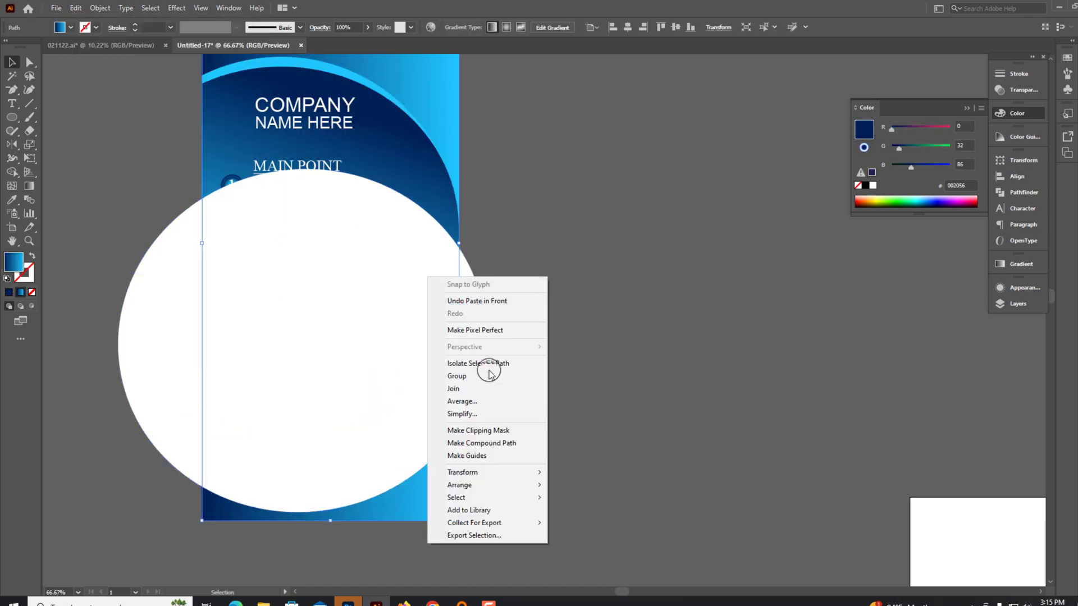
mouse_move(460, 485)
left_click(550, 482)
left_click(479, 362, "shift")
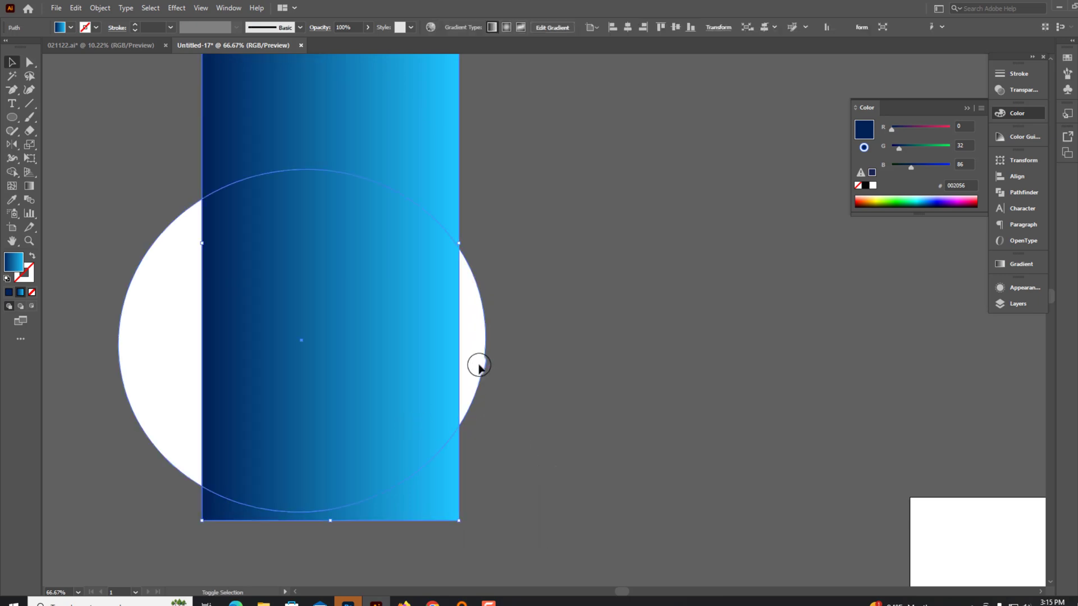
- Shape-build the curved bottom shape and angle its gradient nearly vertically
left_click(12, 172)
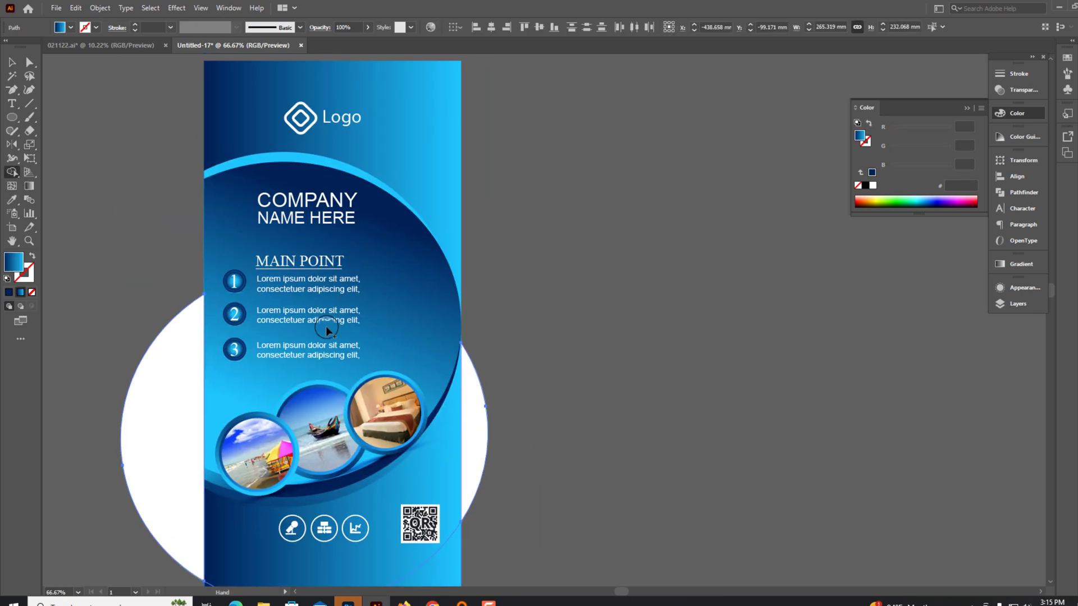
scroll(560, 260, "down", 3)
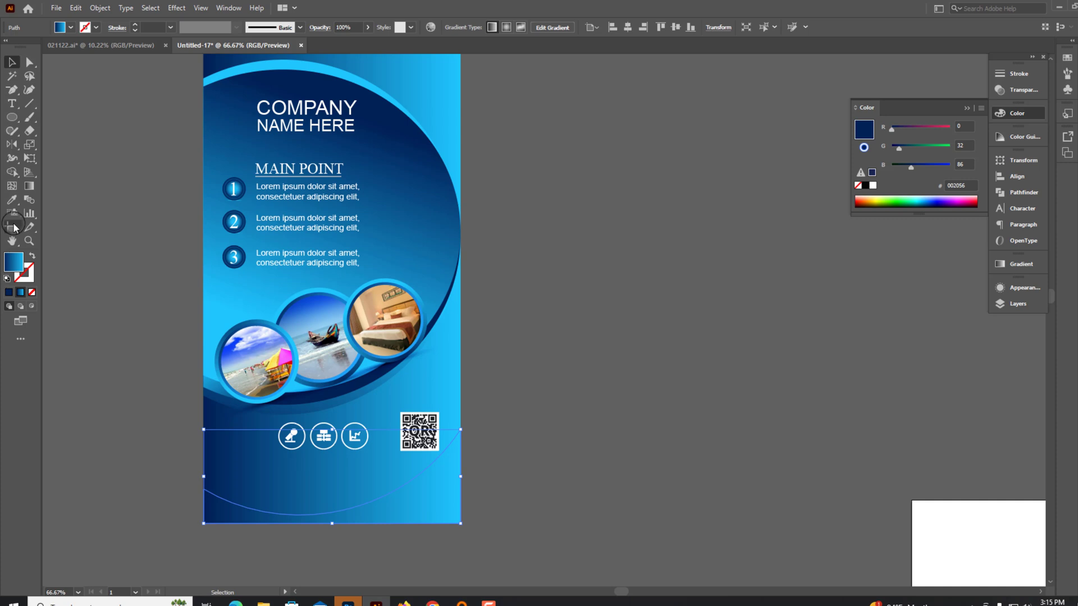
key("g")
left_click_drag(228, 456, 200, 539)
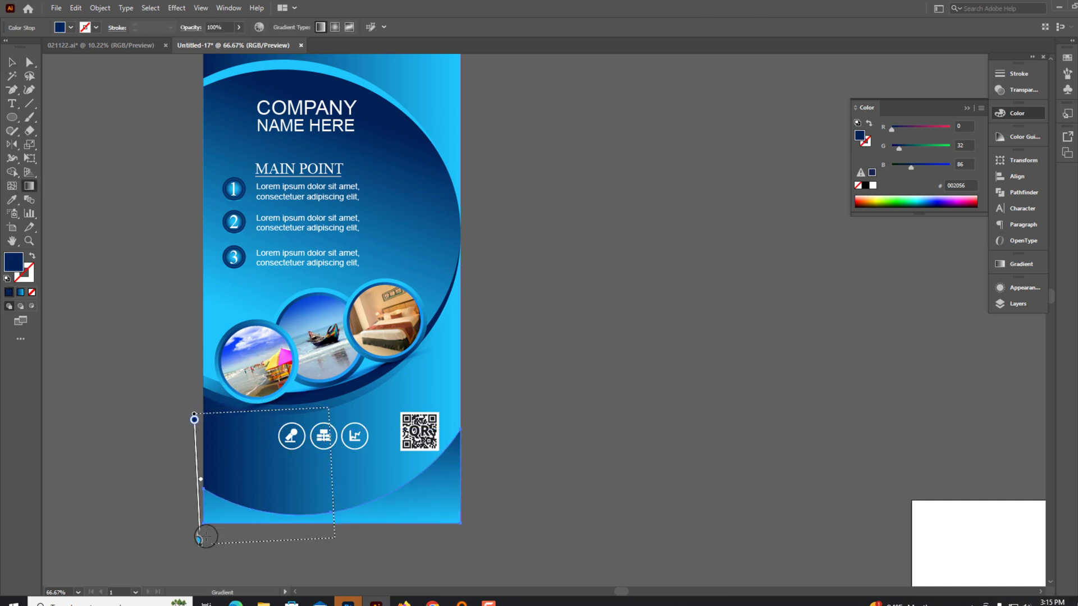
left_click(12, 76)
- Move the QR code into the bottom-right corner and enlarge it slightly
scroll(359, 427, "up", 3)
left_click(466, 337)
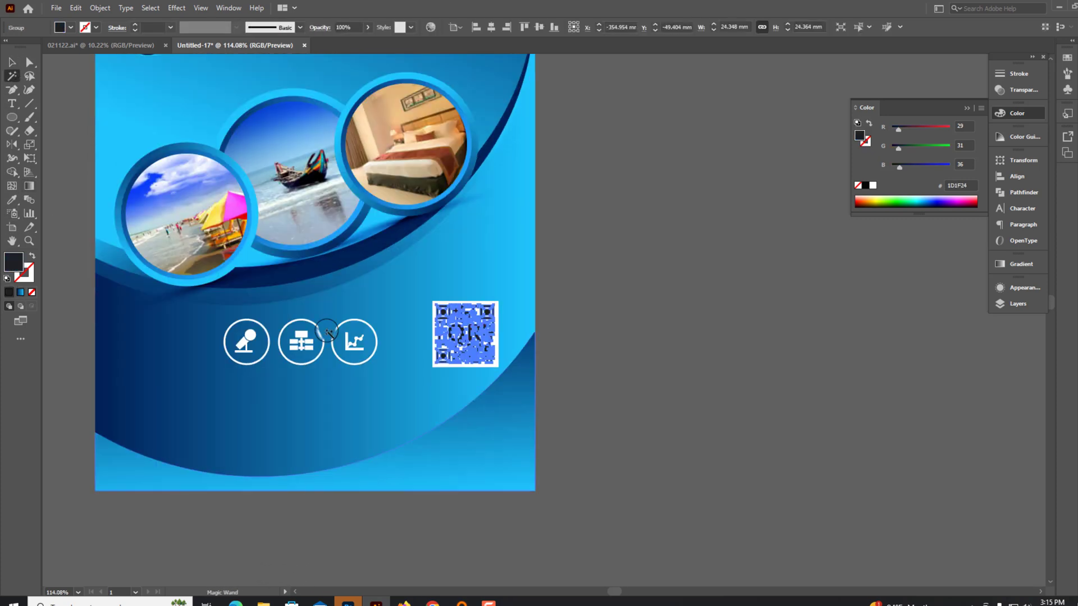
left_click_drag(496, 366, 496, 440)
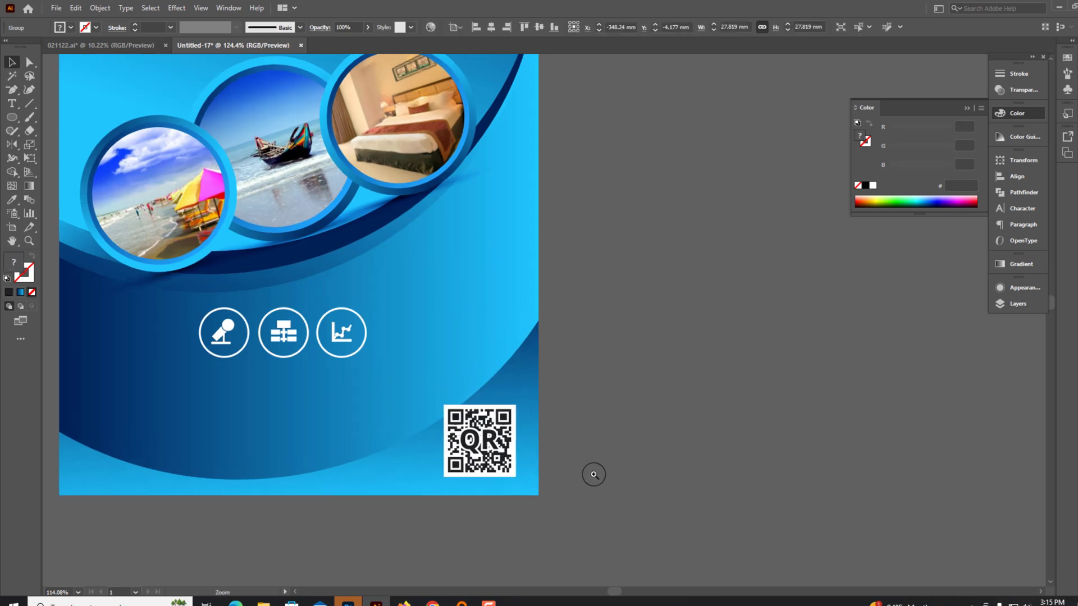
scroll(592, 473, "up", 3)
left_click_drag(524, 382, 522, 389)
scroll(359, 303, "left", 5)
- Move the three bottom icons slightly lower
left_click_drag(361, 242, 349, 325)
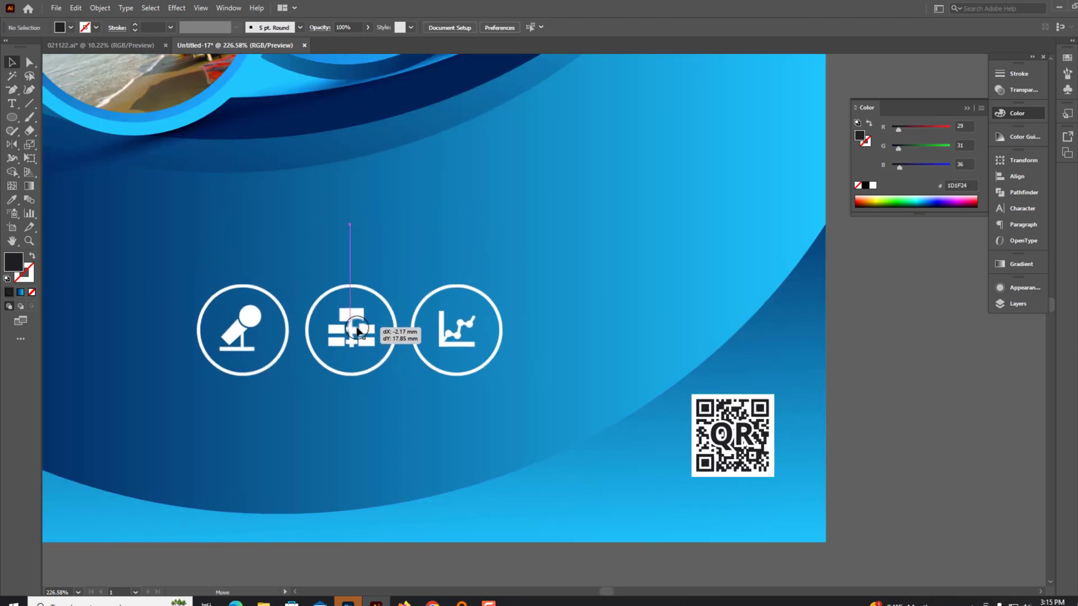
scroll(347, 329, "left", 3)
scroll(344, 325, "down", 5)
scroll(567, 311, "down", 2)
scroll(674, 320, "up", 5)
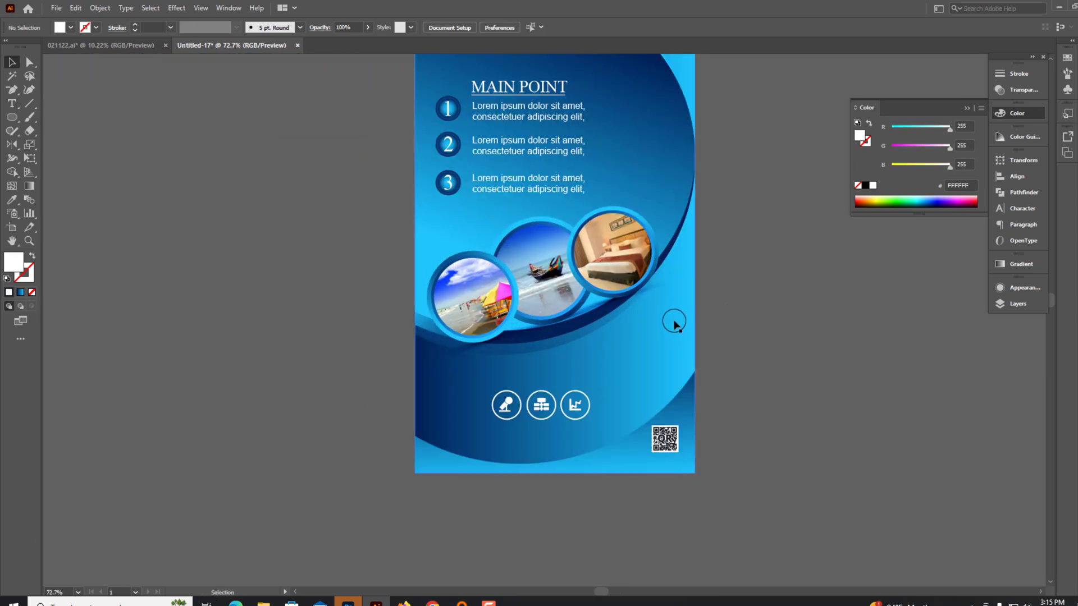
scroll(676, 303, "up", 2)
- Nudge the thin highlight ellipse under the photos and fade its gradient end to 0% opacity
left_click(677, 303)
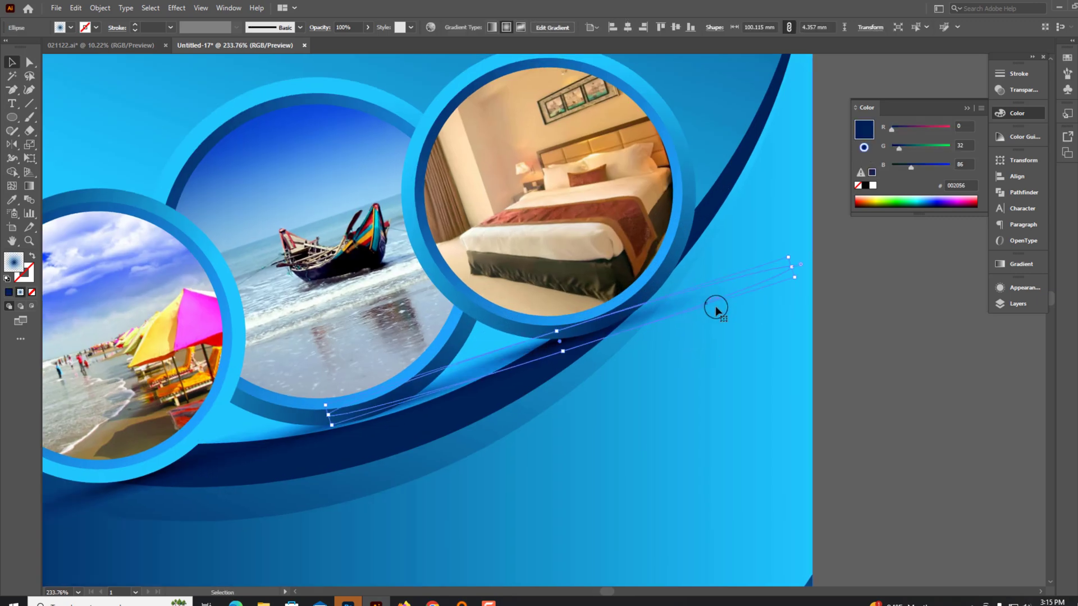
left_click_drag(715, 306, 729, 296)
left_click(1019, 264)
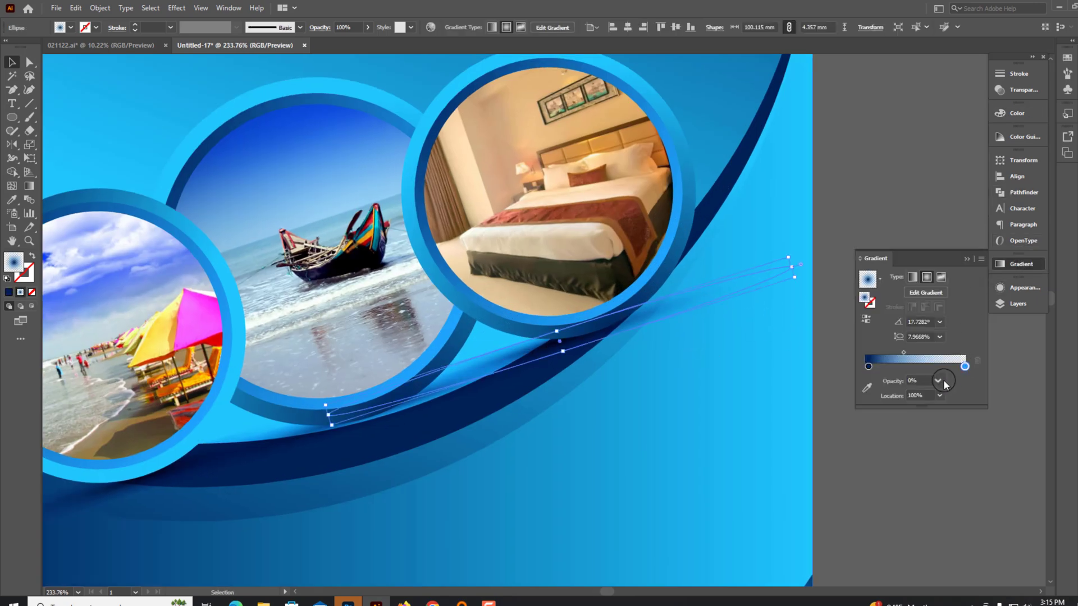
left_click(1016, 113)
left_click(846, 326)
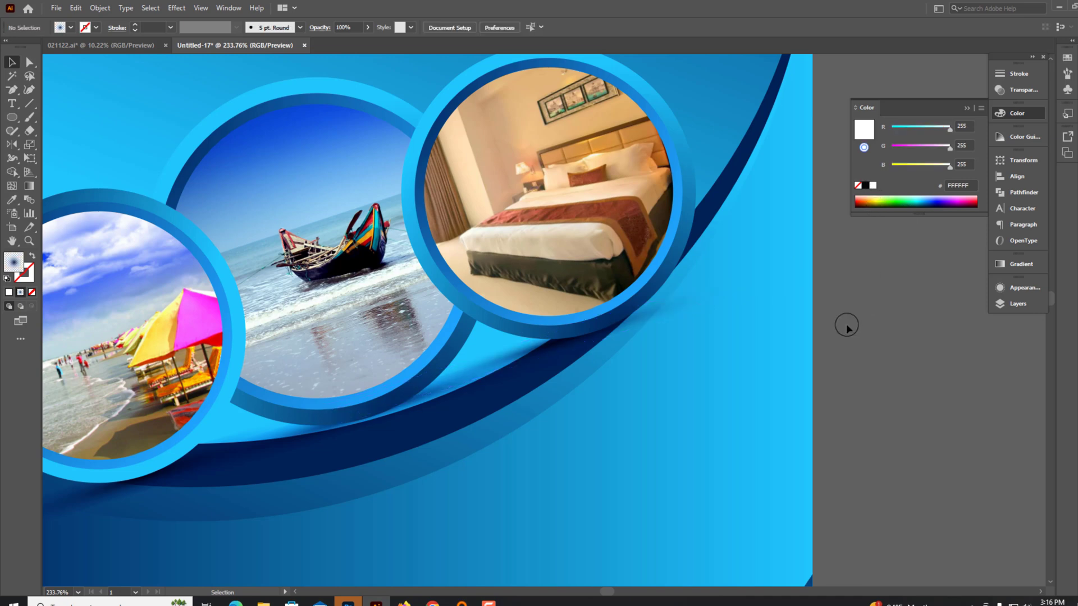
scroll(458, 415, "down", 3)
scroll(572, 372, "down", 2)
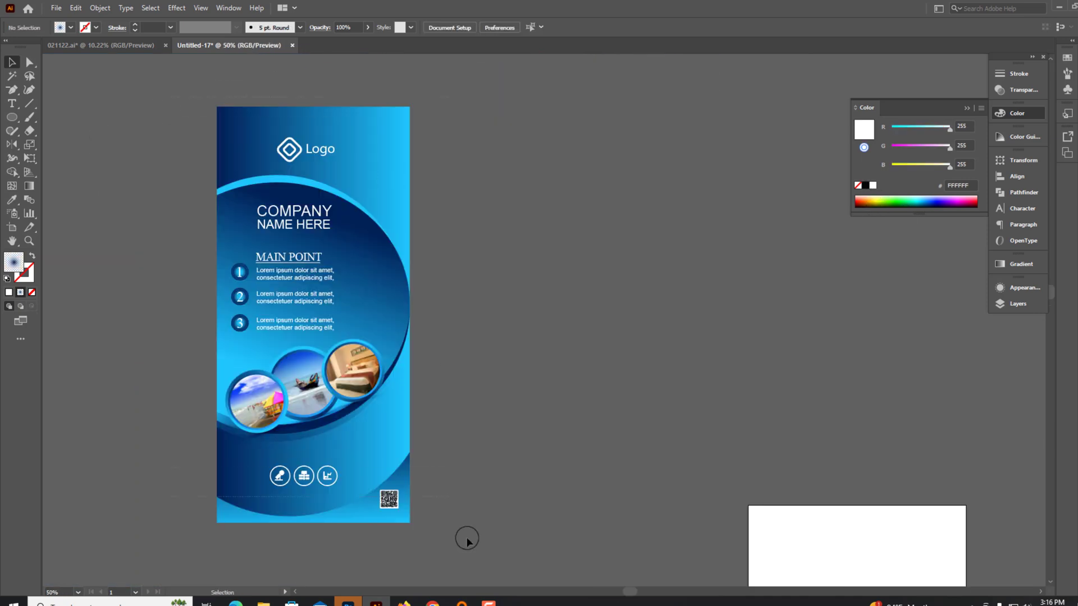
- Duplicate the whole flyer to the right
left_click_drag(467, 539, 334, 292)
key("ctrl+shift+a")
scroll(477, 505, "down", 1)
mouse_move(469, 558)
left_mouse_down()
mouse_move(336, 318)
mouse_move(583, 319)
left_mouse_up()
left_click(590, 385)
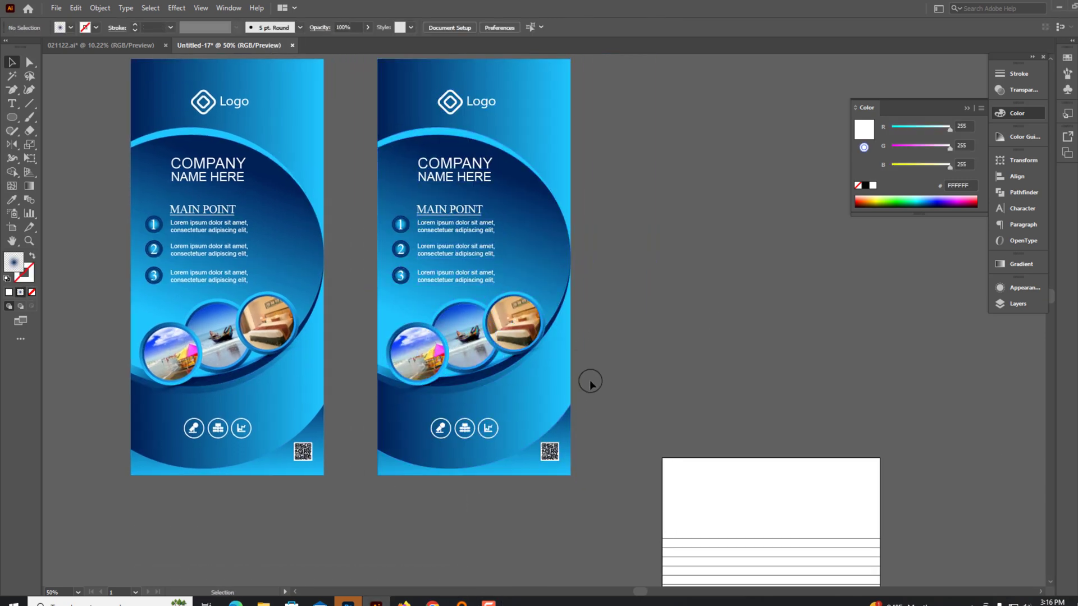
- Delete the dark circle, photo circles, bottom curve and QR code from the copy
left_click(555, 382, "ctrl")
left_click(569, 280)
key("Delete")
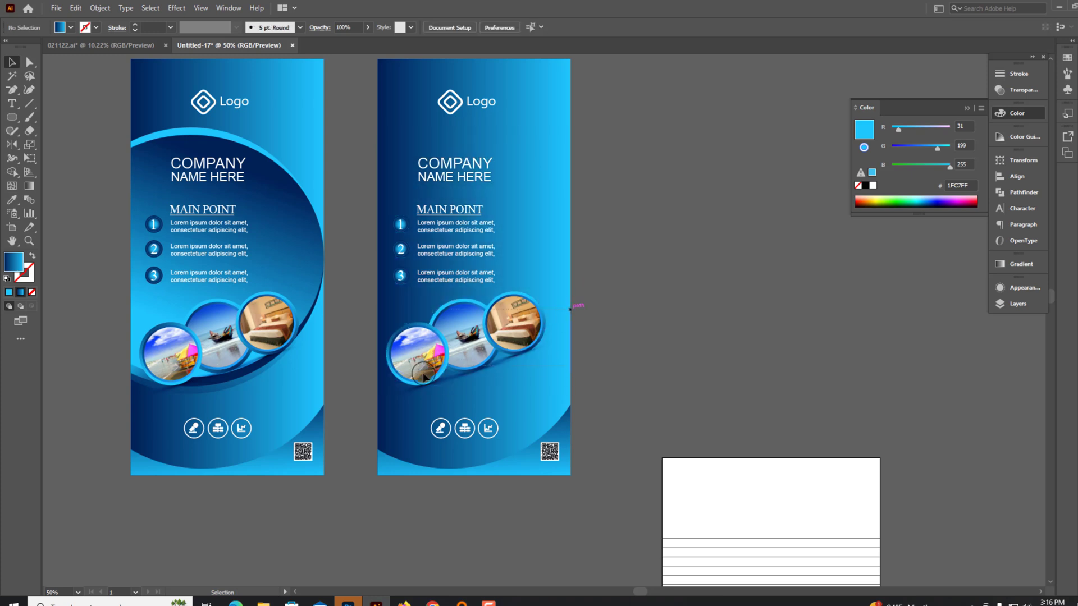
left_click(424, 373)
key("Delete")
left_click(572, 465)
key("Delete")
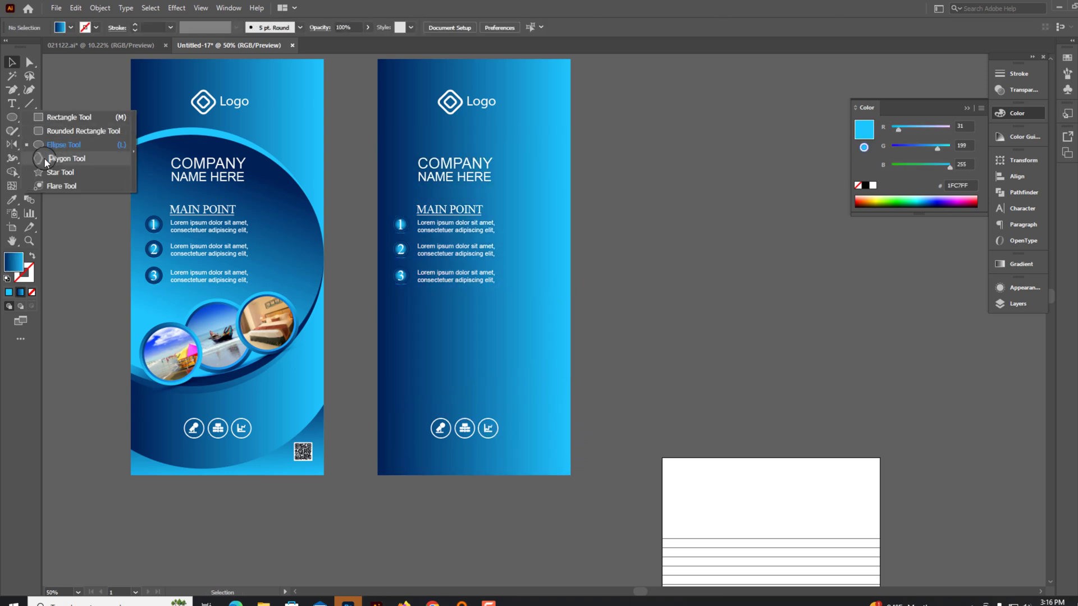
- Draw a point-up hexagon centred over the copied flyer
left_click_drag(17, 118, 45, 159)
left_click_drag(520, 260, 642, 316)
key("v")
left_click_drag(381, 232, 491, 399)
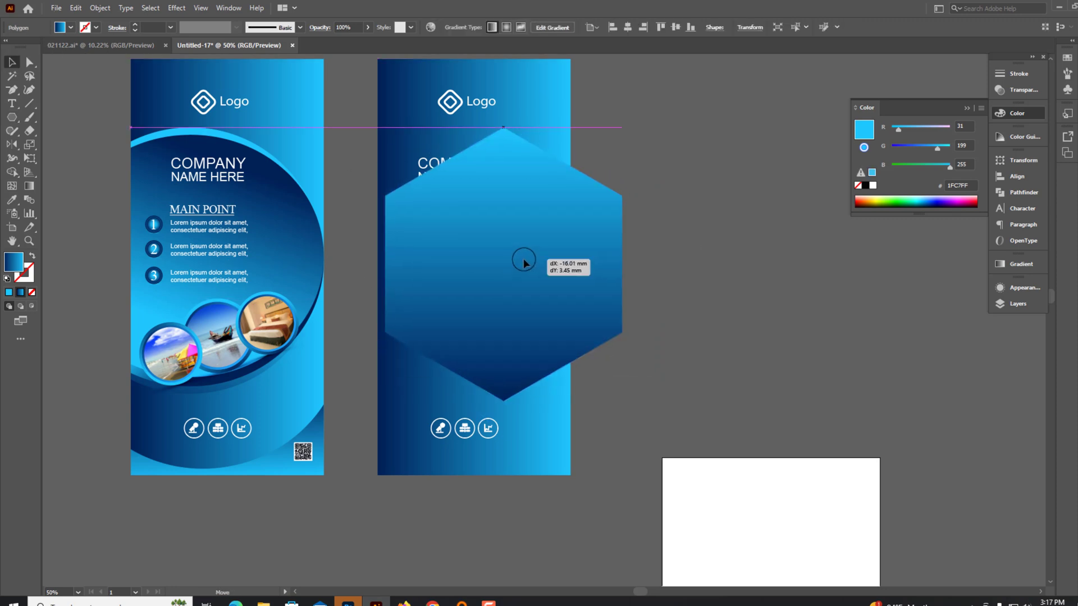
left_click_drag(540, 261, 516, 266)
left_click_drag(577, 279, 558, 284)
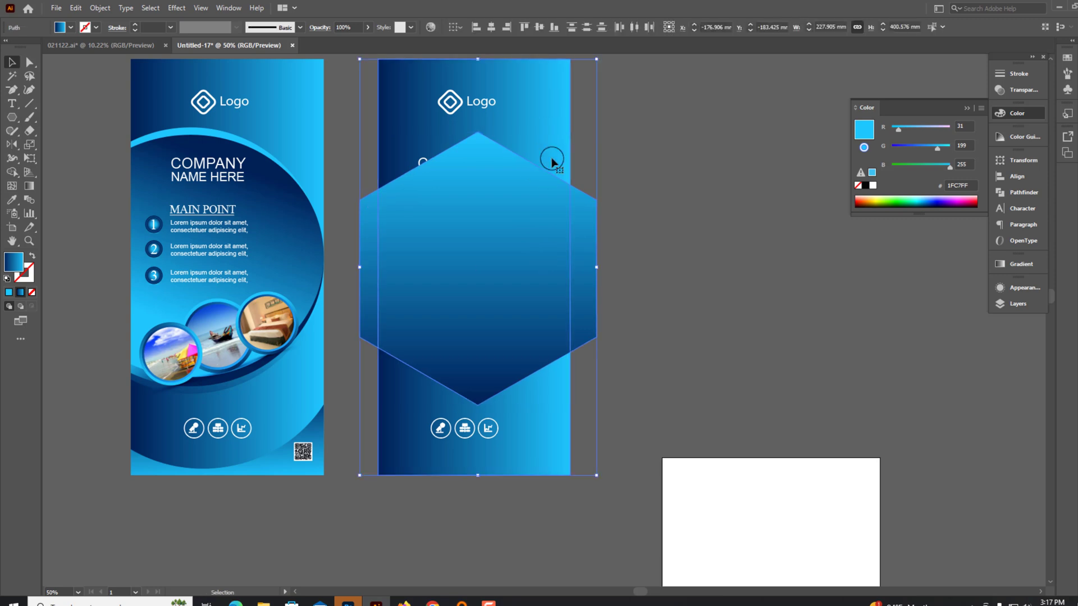
- Trim the hexagon to the flyer background and run its gradient from bottom-left to top
left_click(587, 203)
left_click(524, 112, "shift")
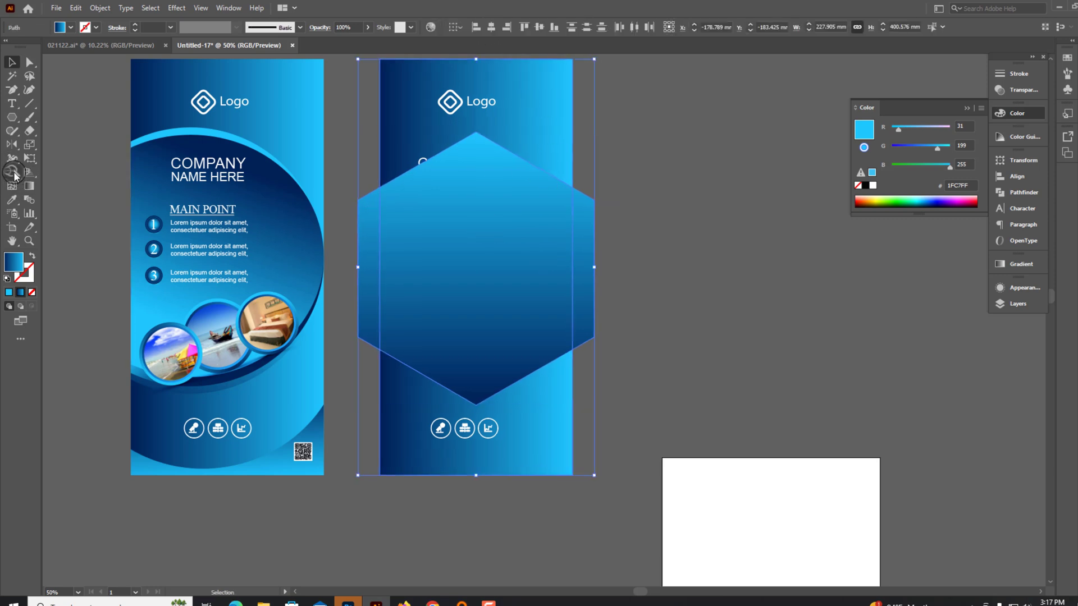
left_click(12, 173)
left_click(508, 275)
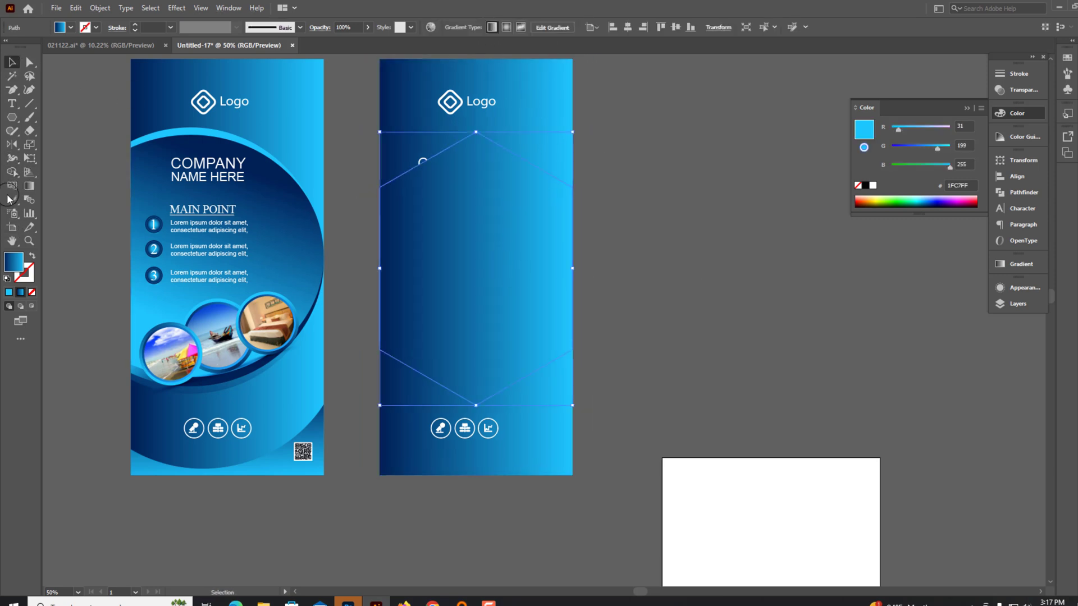
left_click(477, 252)
key("g")
left_click_drag(400, 443, 478, 185)
- Move the company name and numbered points block into the hexagon
left_click(14, 68)
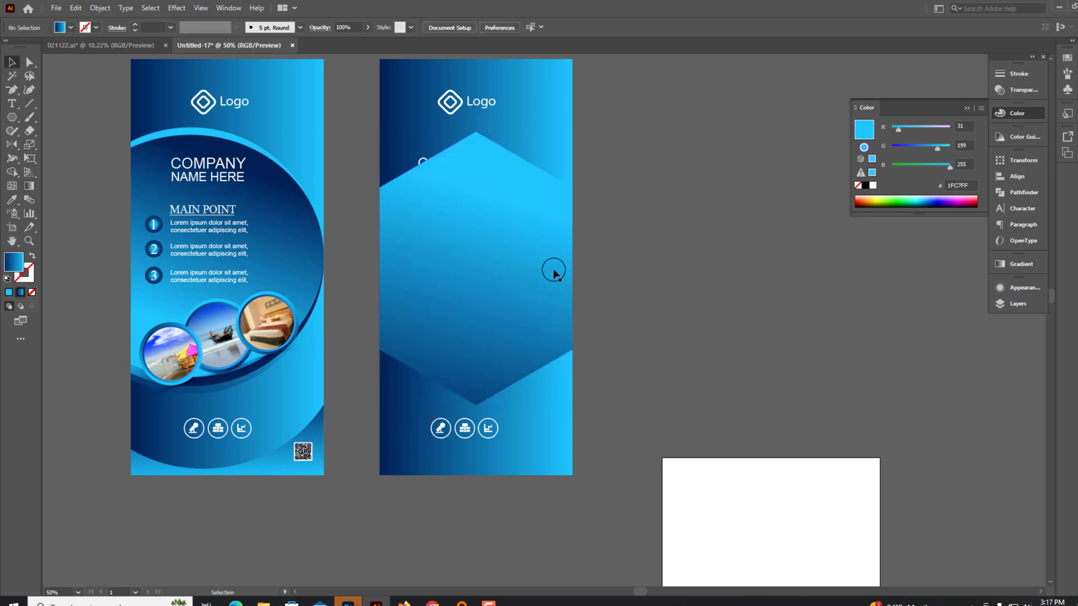
left_click(473, 438)
key("ctrl+y")
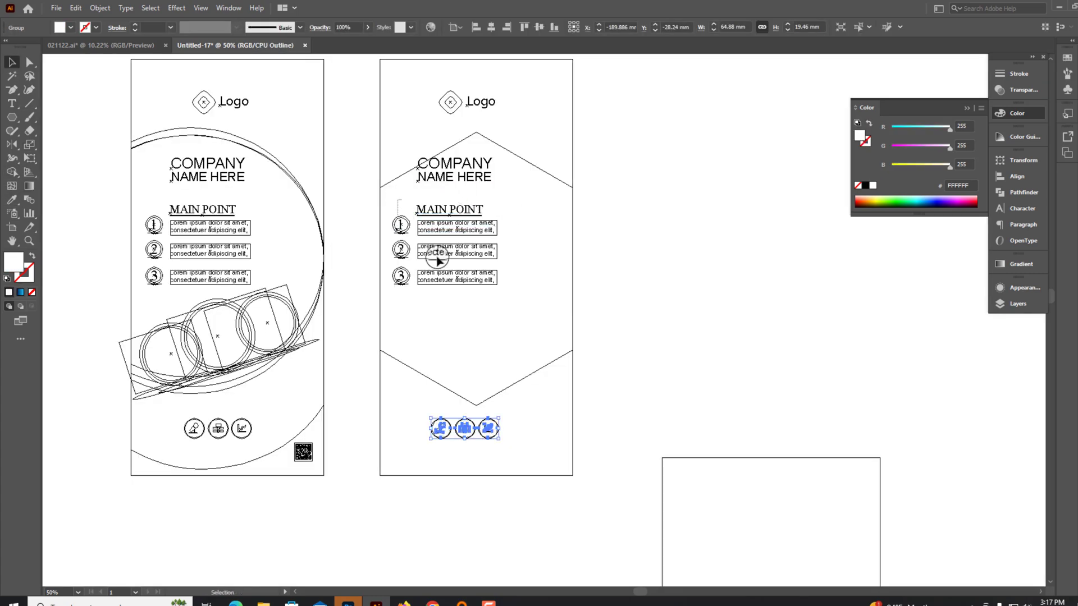
left_click_drag(508, 287, 393, 214)
key("ctrl+y")
key("ctrl+y")
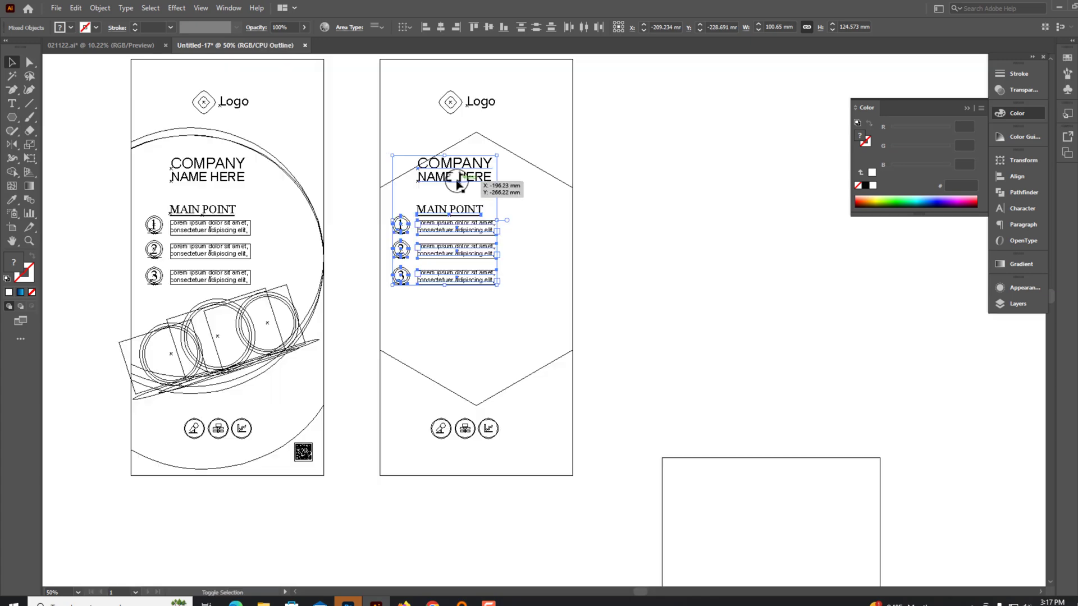
key("ctrl+y")
left_click_drag(457, 182, 477, 221)
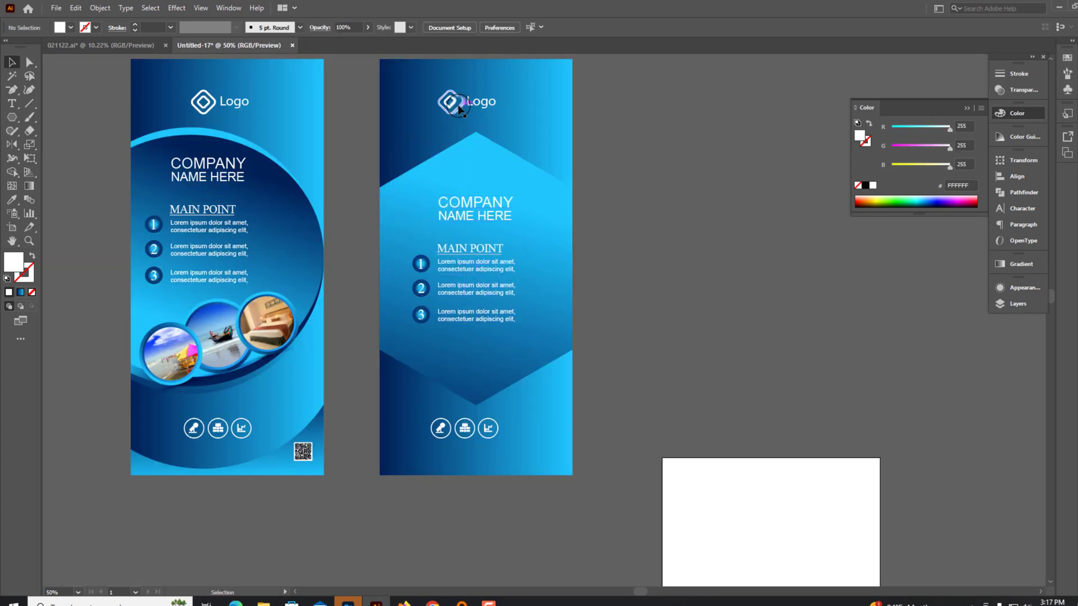
scroll(469, 162, "up", 3)
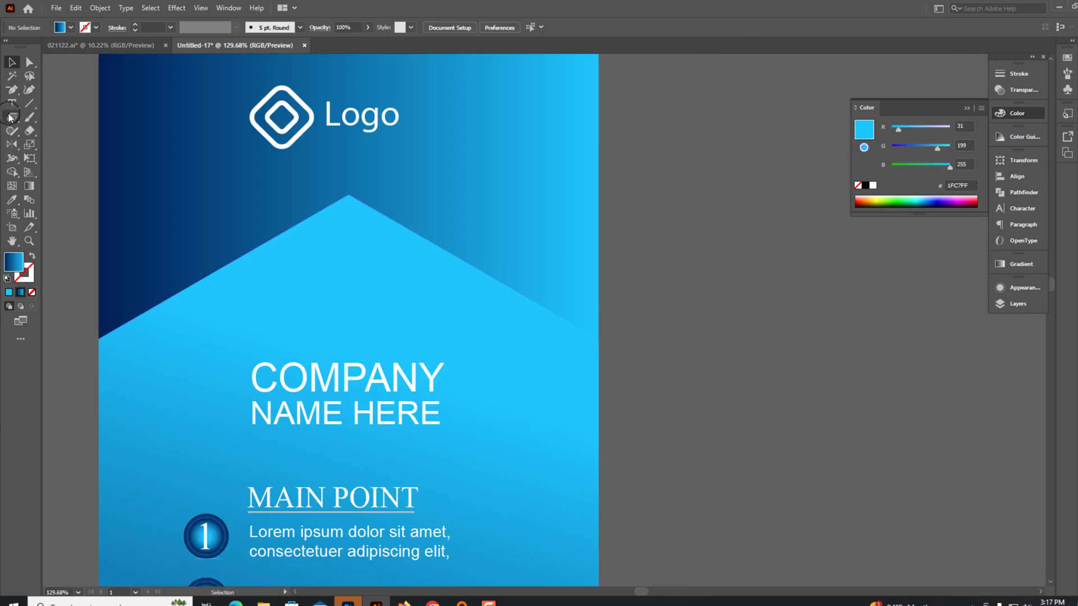
- Draw a chevron band with the Pen tool from the flyer's left edge, up to the hexagon apex and down to the right edge
left_click_drag(12, 90, 62, 89)
left_click(100, 312)
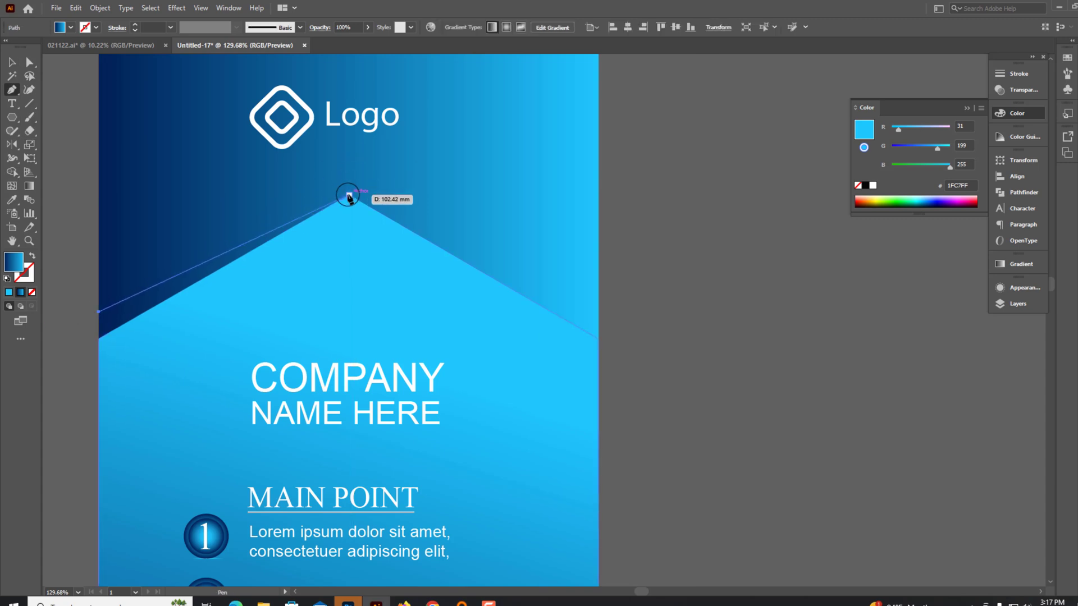
left_click(348, 195)
left_click(599, 317)
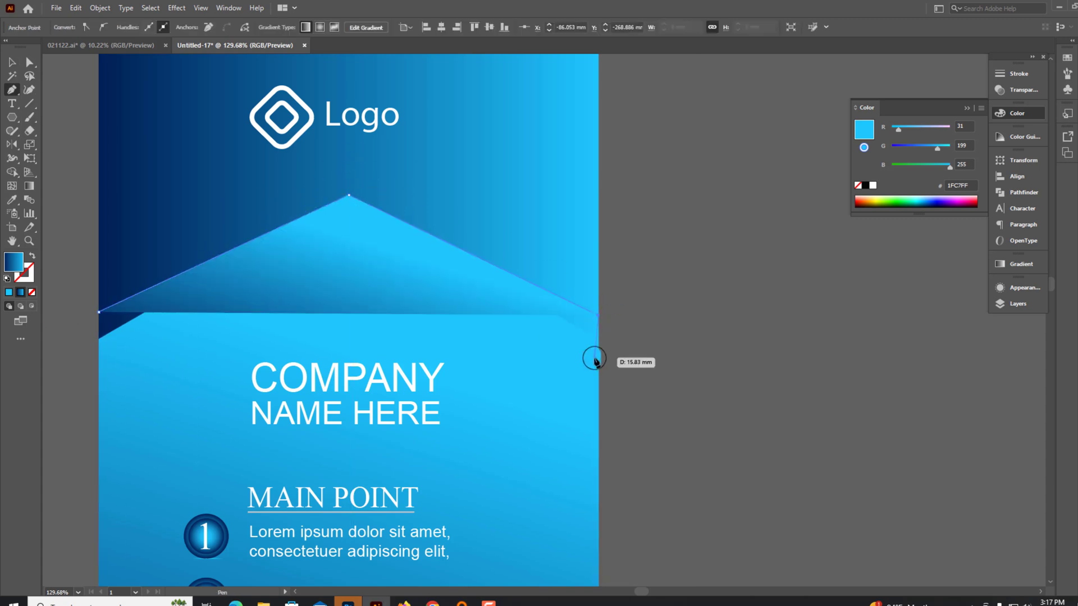
left_click(598, 357)
left_click(98, 381)
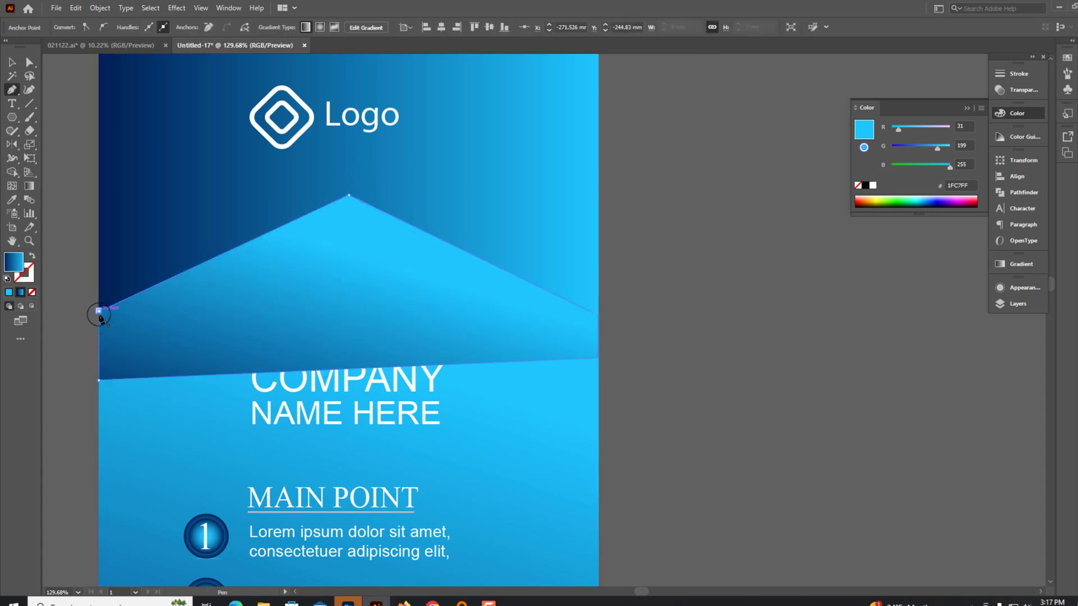
left_click(172, 276, "ctrl")
left_click(159, 193, "ctrl")
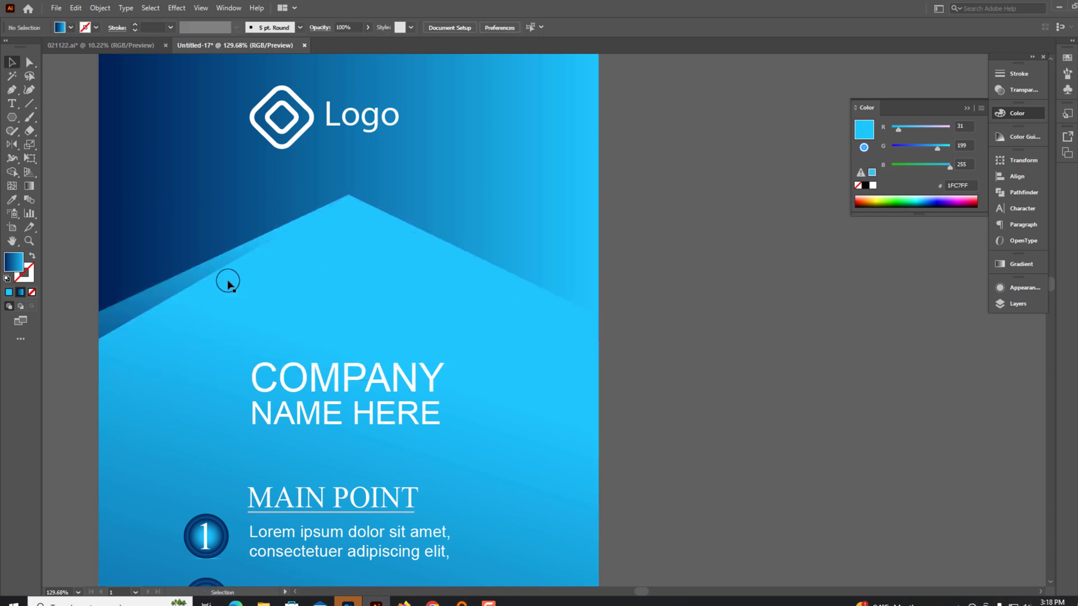
- Fill the first chevron band with a top-to-bottom gradient
left_click(30, 186)
left_click_drag(436, 170, 461, 429)
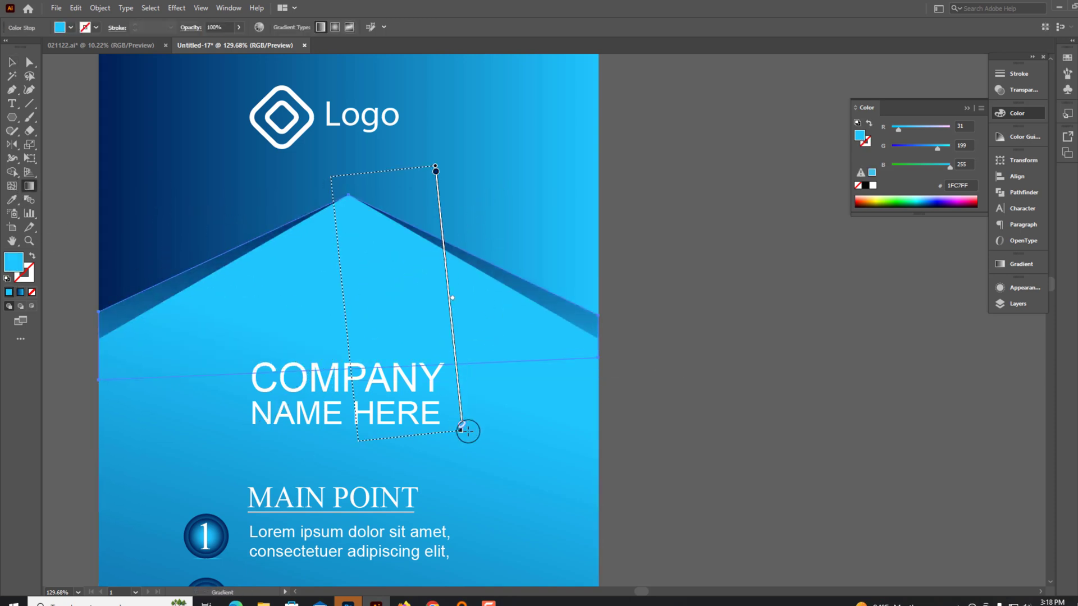
left_click(12, 63)
scroll(683, 289, "down", 2)
scroll(589, 385, "down", 2)
scroll(590, 385, "up", 4)
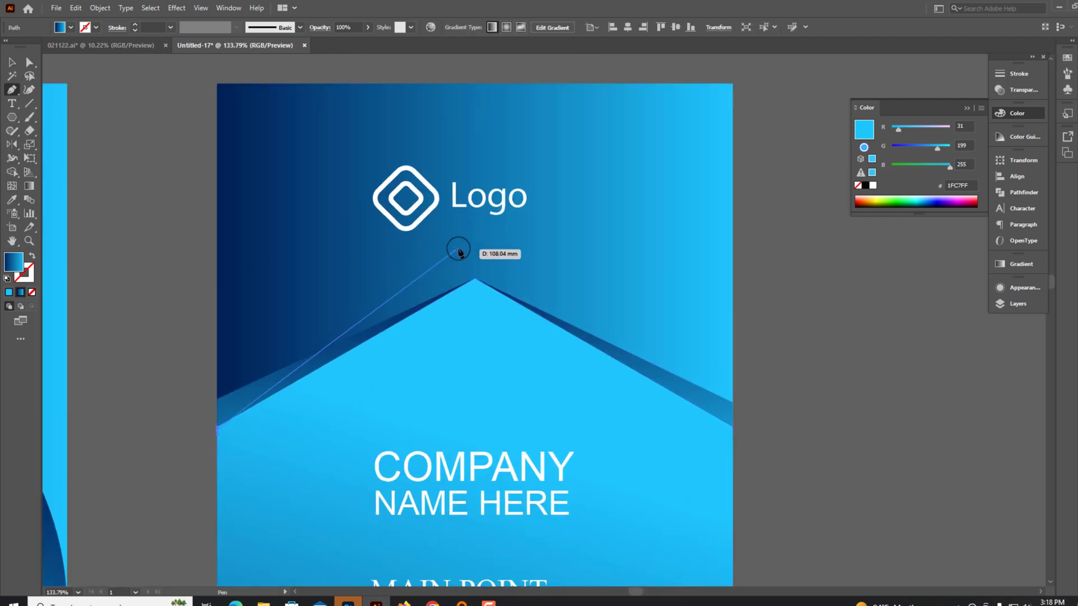
- Draw a second dark band just above the apex, send it backward, and set its gradient direction
left_click(216, 409)
left_click(474, 256)
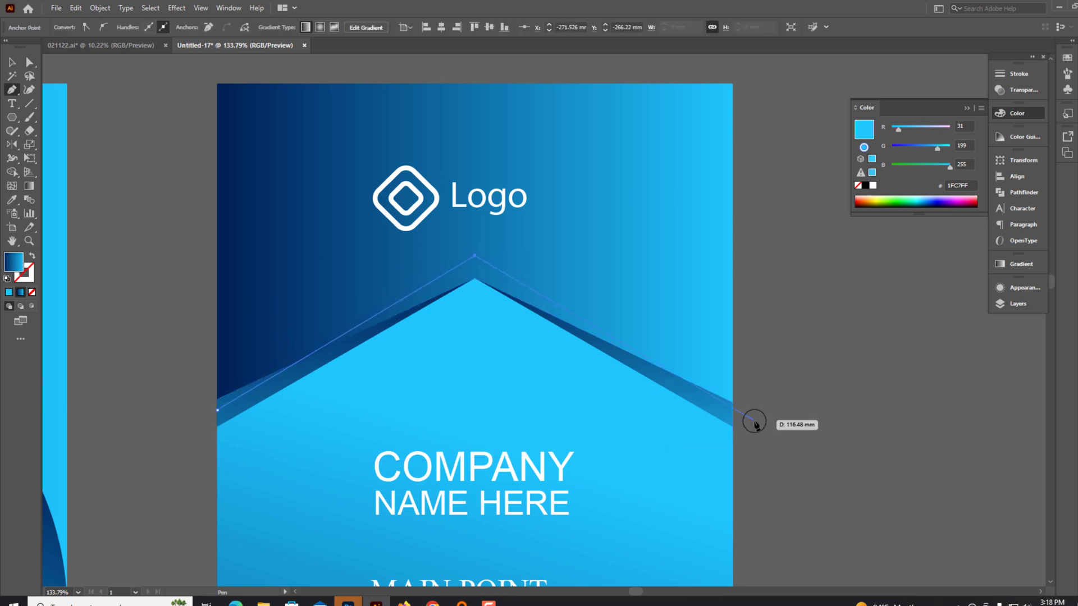
left_click(733, 402)
left_click(733, 466)
left_click(217, 466)
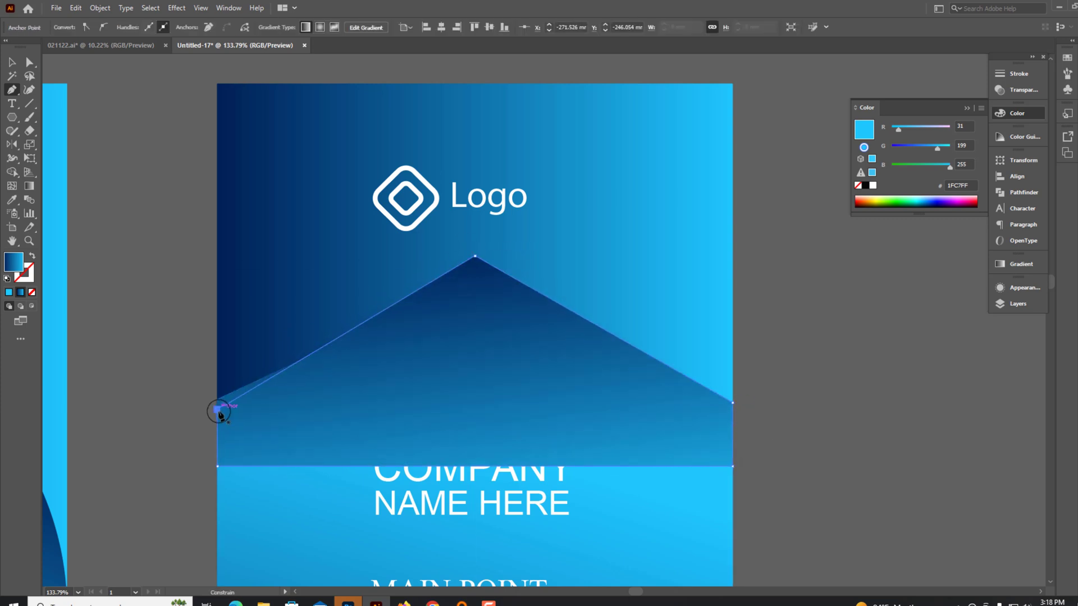
key("ctrl+bracketleft")
left_click(29, 186)
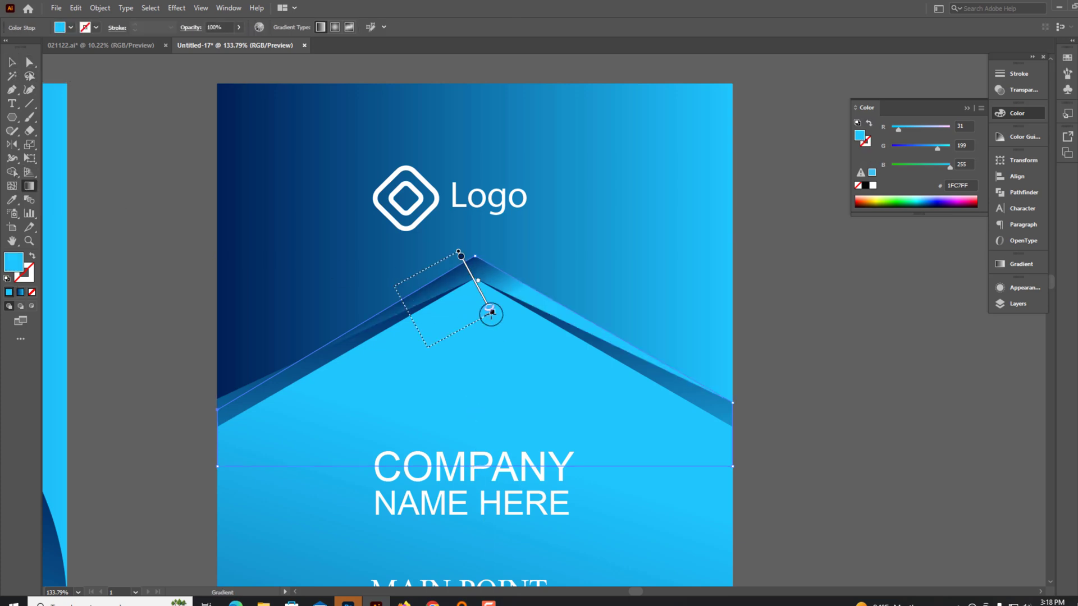
left_click_drag(491, 308, 452, 284)
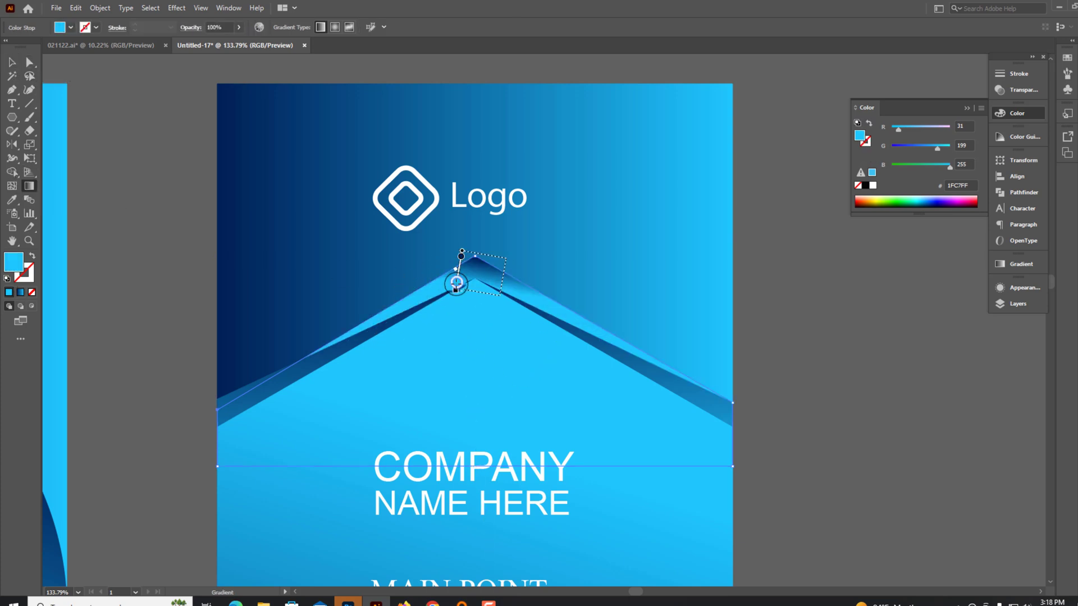
- Zoom out to show both flyers and select the top chevron bands
key("v")
key("ctrl+minus")
key("ctrl+minus")
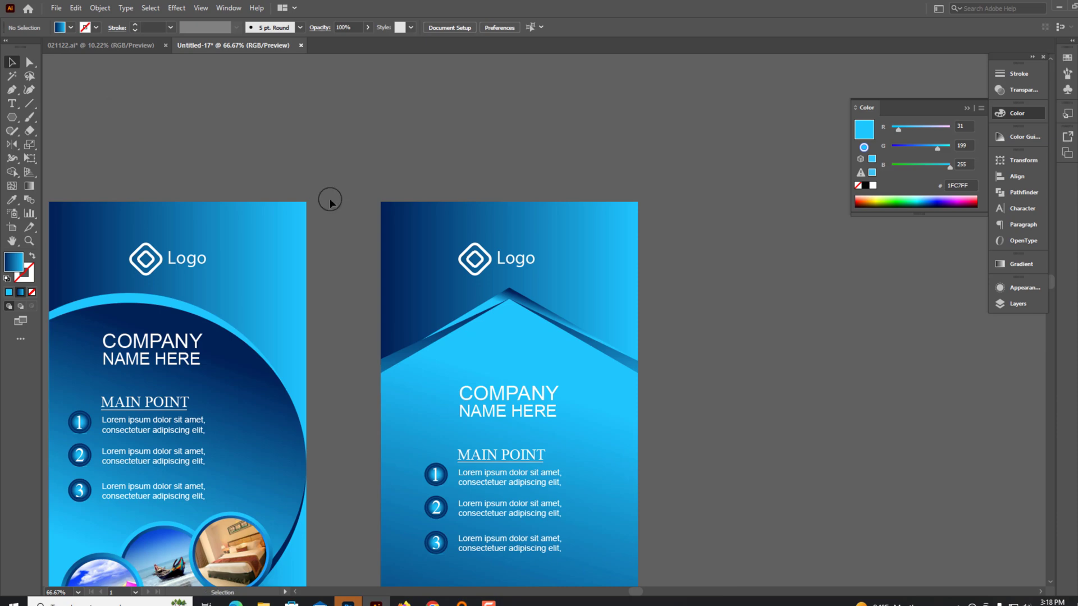
scroll(421, 224, "down", 3)
left_click(626, 217)
left_click(474, 177)
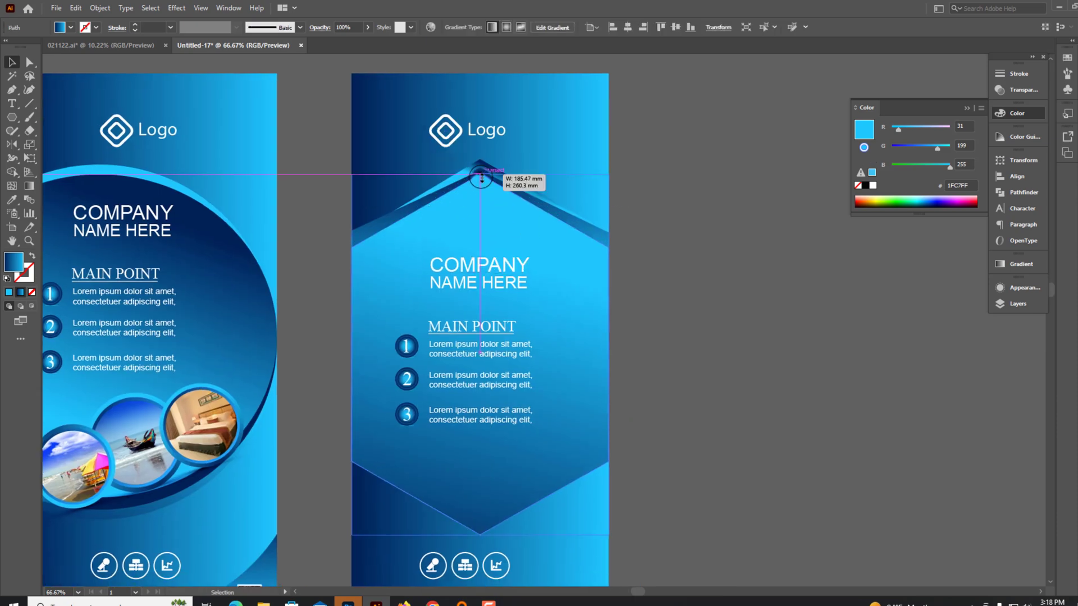
scroll(506, 224, "up", 3)
scroll(335, 102, "down", 5)
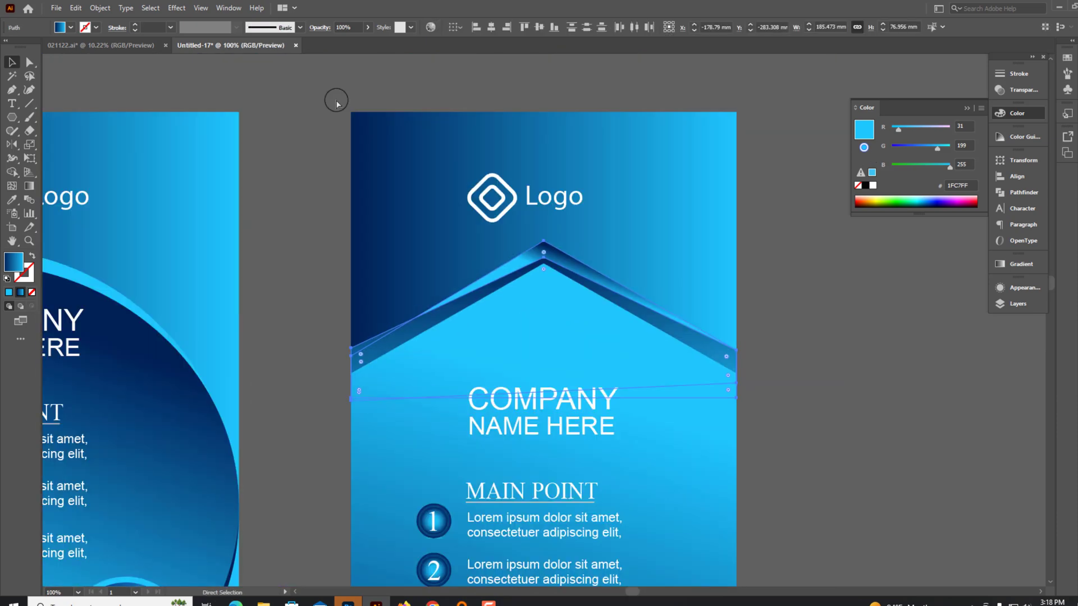
- Move a copy of the bands lower on the flyer, behind the text
left_click(458, 340)
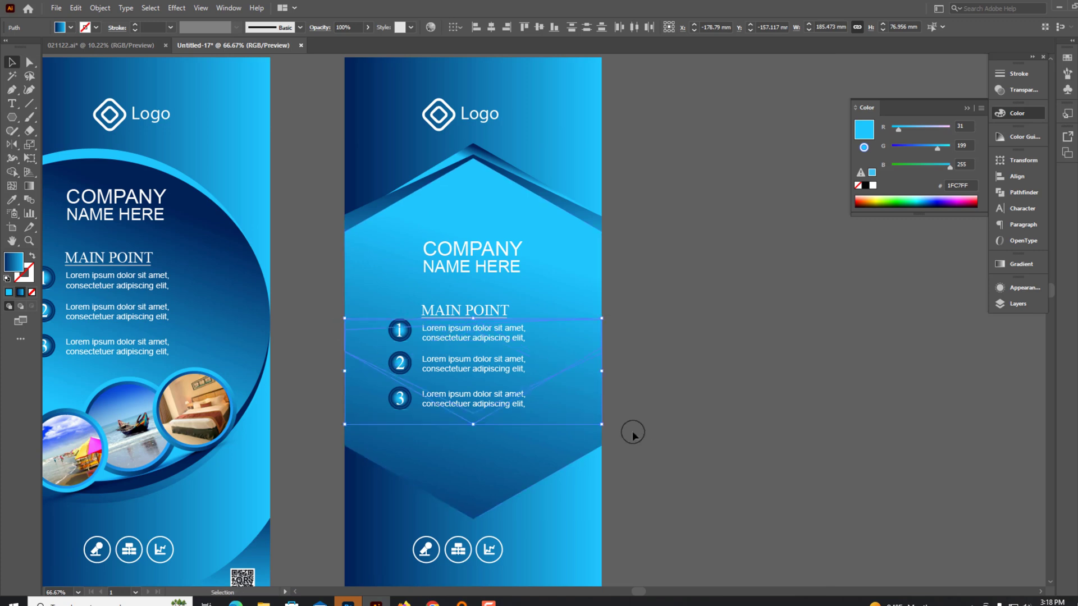
key("ctrl+shift+bracketright")
left_click_drag(471, 372, 469, 459)
key("ctrl+z")
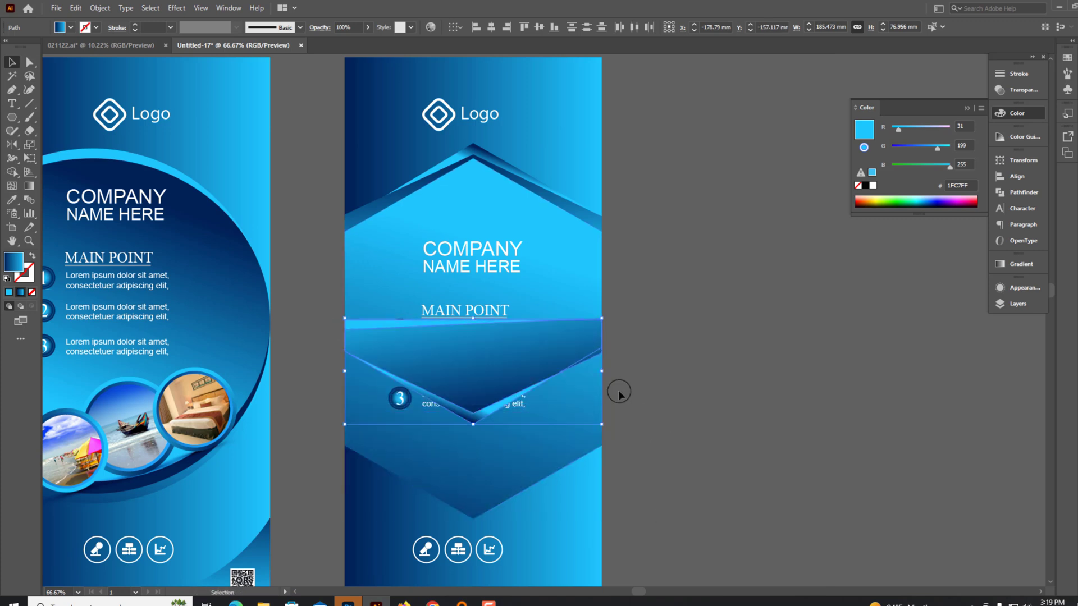
key("ctrl+z")
mouse_move(478, 327)
left_mouse_down()
mouse_move(477, 151)
mouse_move(486, 438)
left_mouse_up()
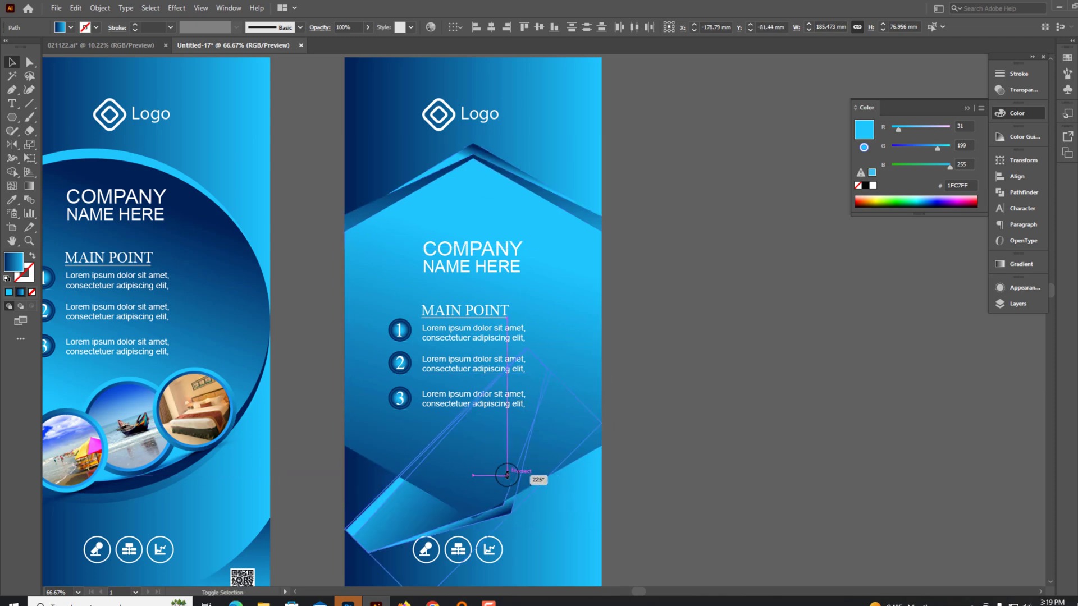
- Flip the copy point-down, nudge it onto the hexagon's bottom, and reposition the bottom icons
left_click_drag(336, 425, 609, 525)
scroll(488, 520, "up", 2)
scroll(489, 521, "up", 2)
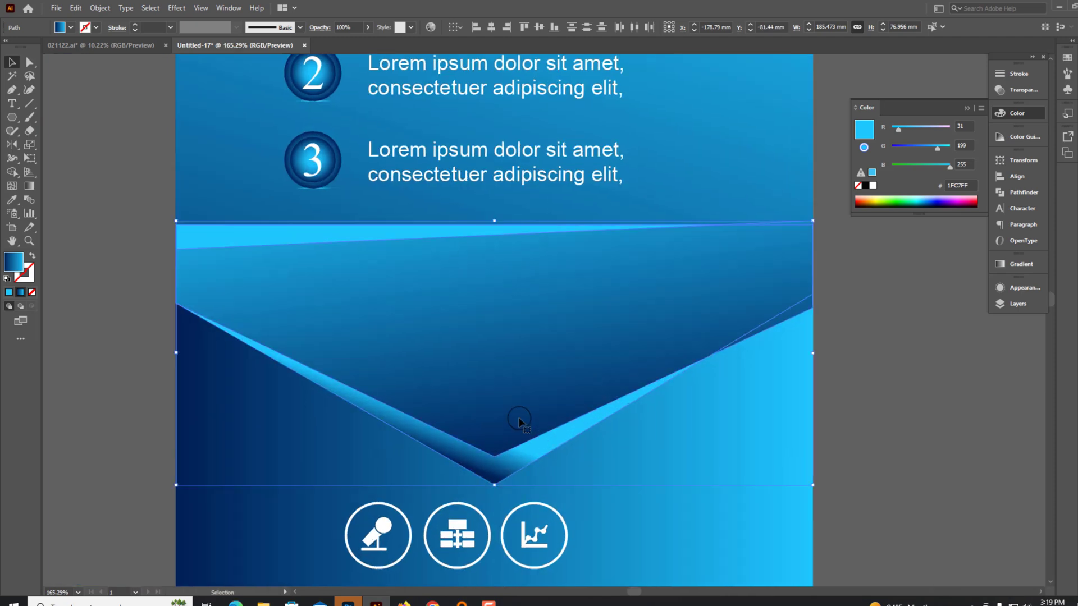
key("a")
left_click_drag(517, 421, 519, 436)
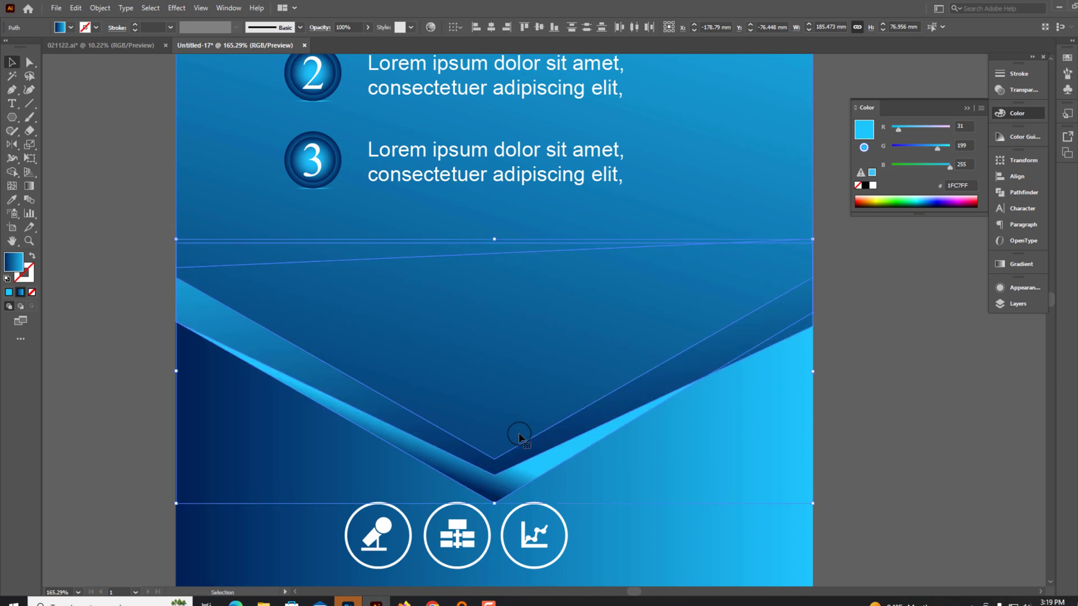
scroll(518, 434, "down", 5)
left_click_drag(446, 370, 465, 392)
- Copy the QR code beside the second flyer's icons and centre the icon row with it
scroll(376, 366, "down", 1)
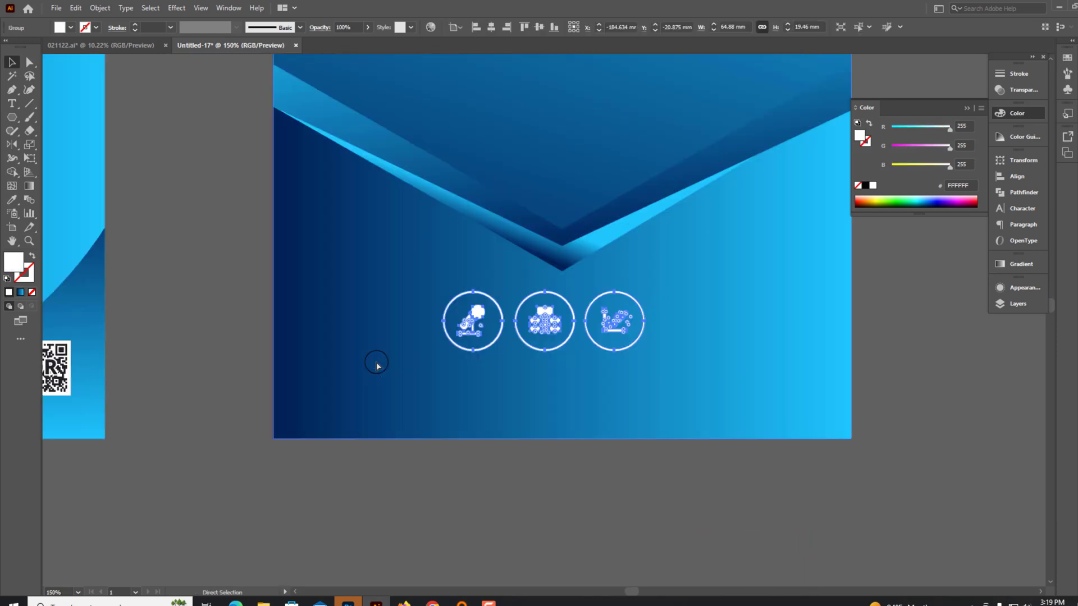
scroll(376, 365, "down", 4)
scroll(376, 366, "up", 2)
left_click_drag(301, 371, 656, 375)
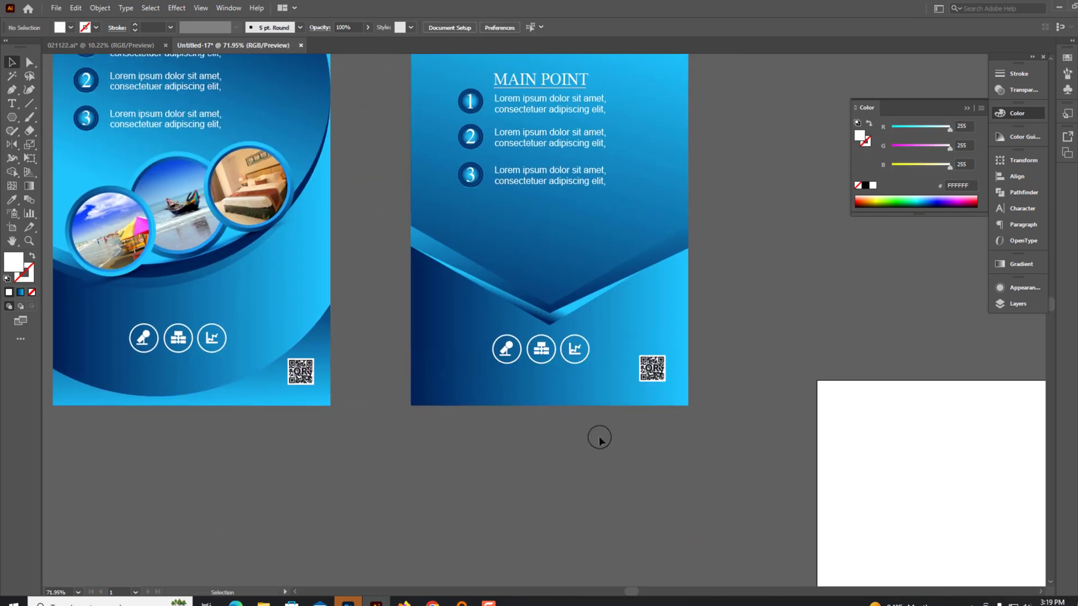
scroll(678, 440, "up", 2)
scroll(604, 423, "down", 3)
scroll(596, 488, "up", 3)
scroll(597, 489, "up", 2)
left_click_drag(635, 475, 566, 437)
left_click(385, 431, "shift")
left_click_drag(385, 431, 362, 437)
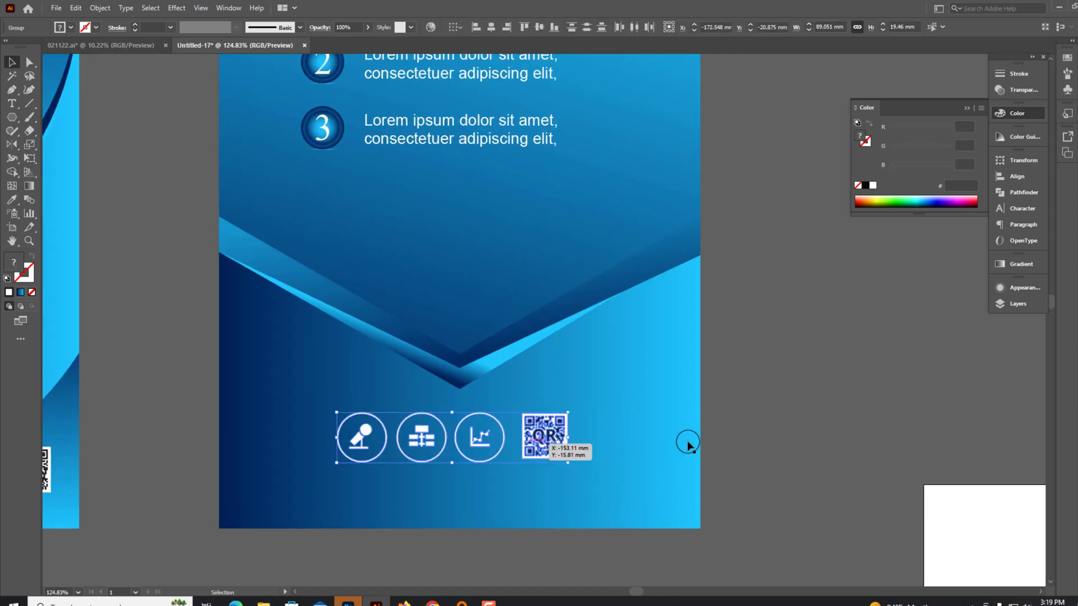
- Move the main points list lower in the hexagon and recentre the view on both flyers
scroll(688, 443, "down", 4)
scroll(758, 413, "down", 1)
scroll(571, 342, "up", 2)
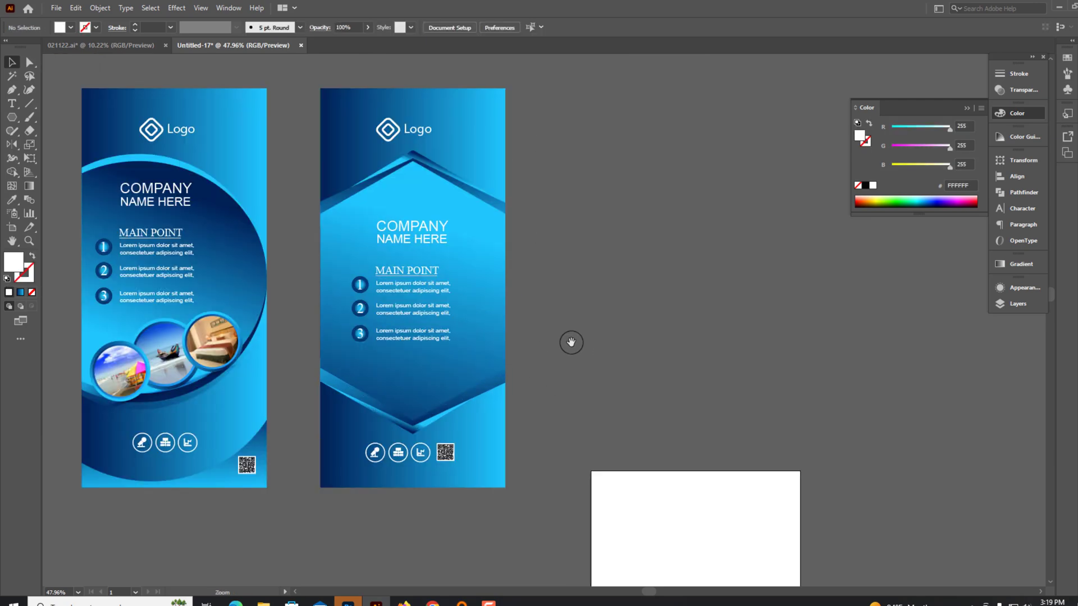
left_click_drag(570, 343, 598, 345)
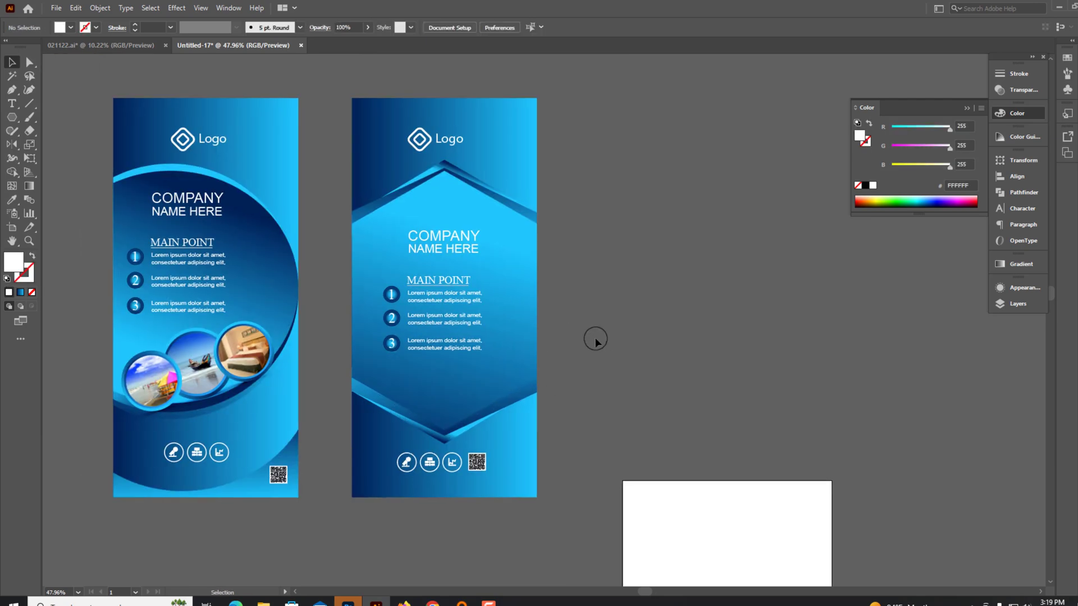
scroll(595, 339, "up", 3)
left_click_drag(314, 258, 568, 339)
mouse_move(445, 272)
left_mouse_down()
mouse_move(445, 325)
mouse_move(460, 319)
left_mouse_up()
left_click(432, 217)
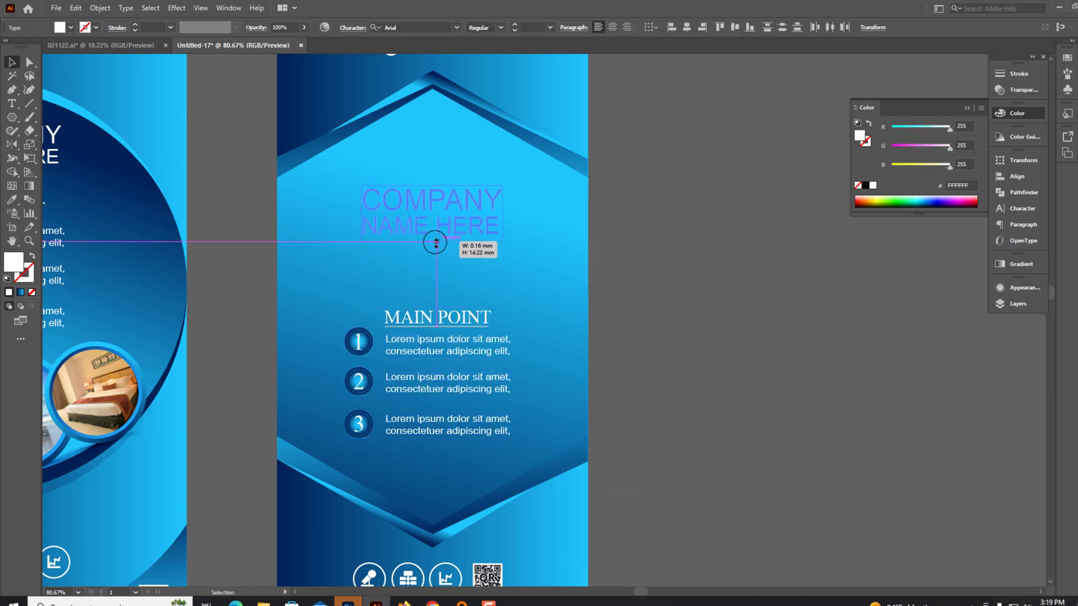
left_click(598, 366)
scroll(598, 365, "down", 2)
left_click_drag(600, 368, 570, 365)
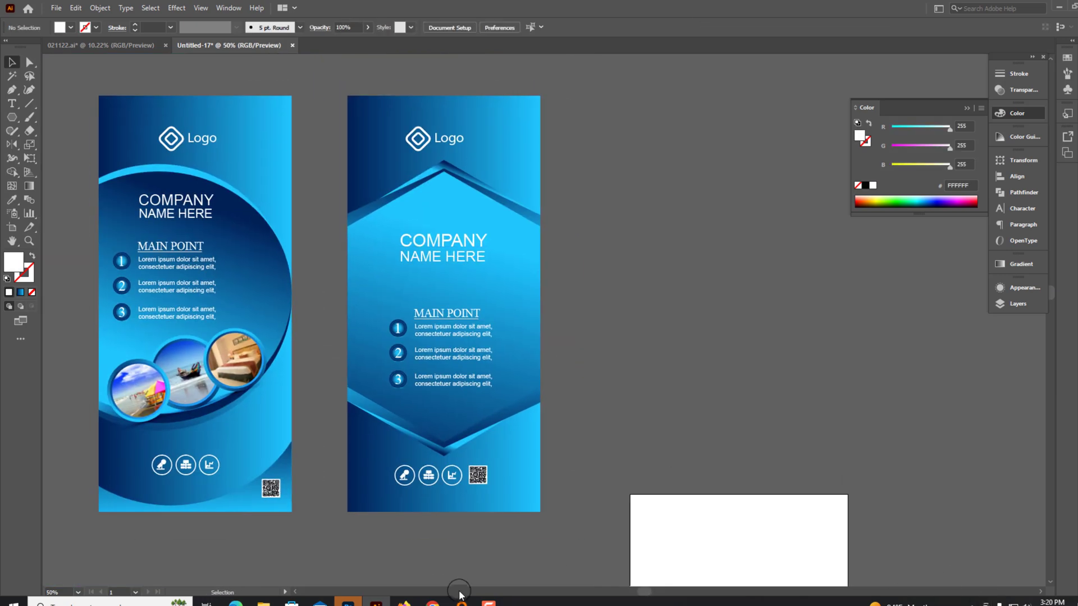
- Duplicate the second flyer's gradient background to the right as the third flyer
left_click(525, 452)
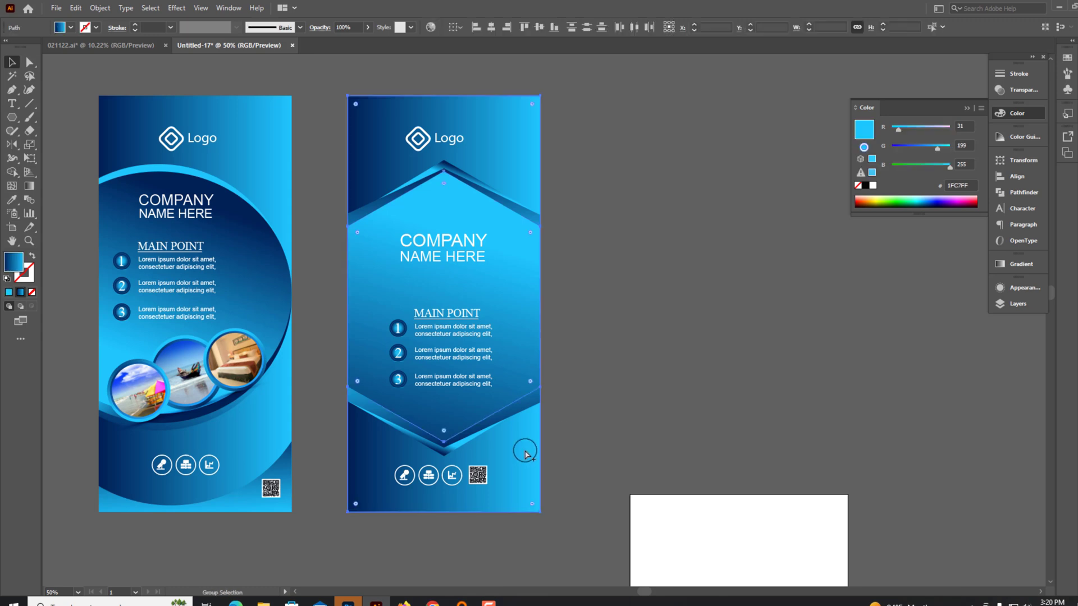
left_click_drag(525, 452, 760, 457, "alt")
scroll(839, 435, "right", 5)
left_click_drag(536, 433, 579, 435)
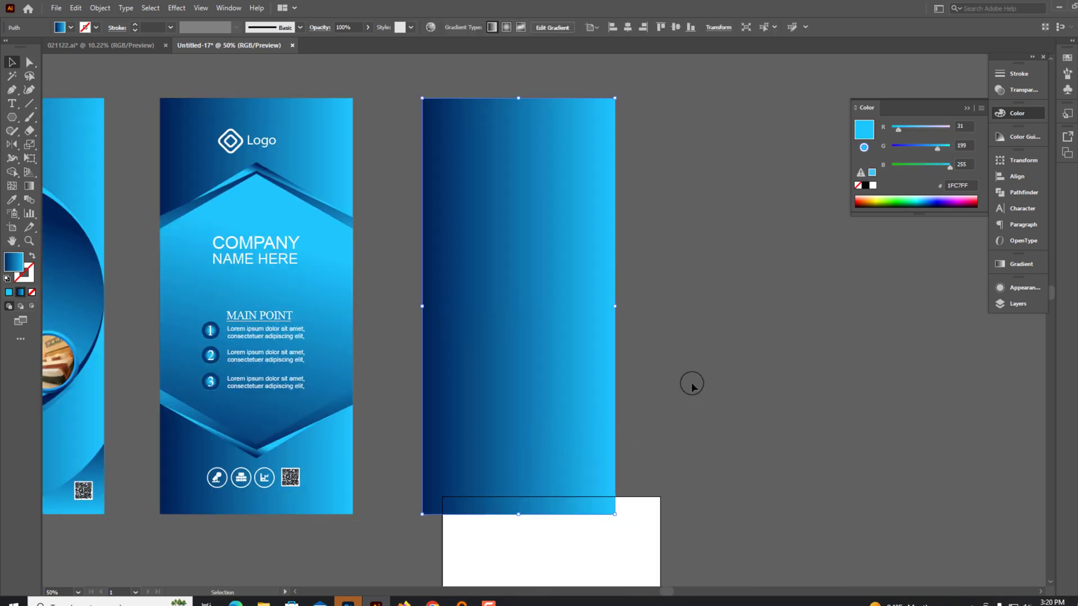
- Draw a large circle over the new rectangle's top, widened past its sides
left_click(12, 117)
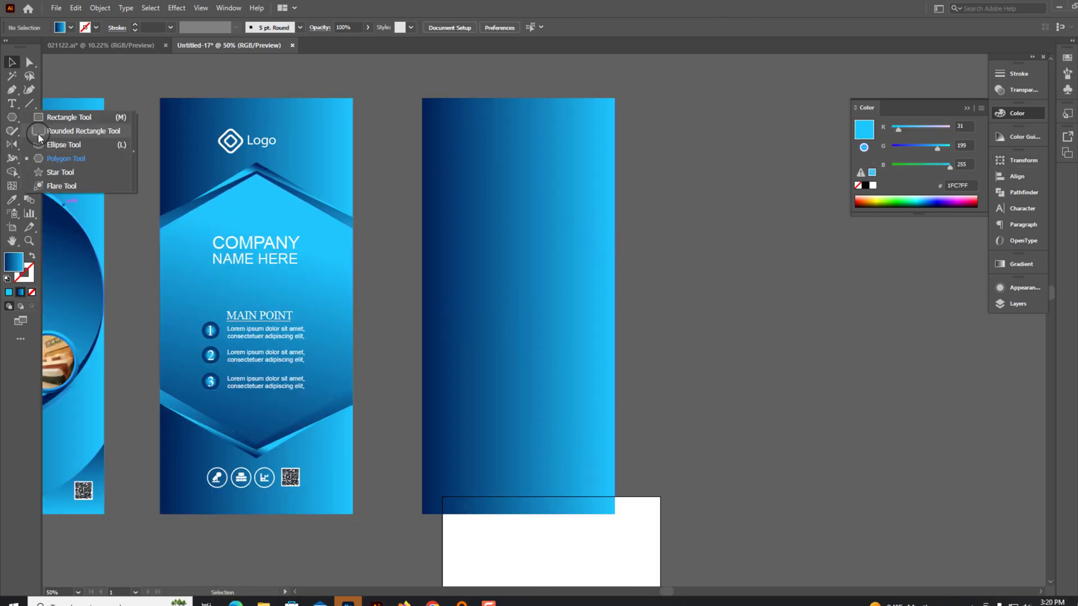
left_click(62, 145)
left_click_drag(474, 144, 585, 256, "alt+shift")
key("v")
scroll(449, 272, "up", 3)
mouse_move(523, 328)
left_mouse_down()
mouse_move(570, 296)
mouse_move(512, 320)
left_mouse_up()
key("ctrl+shift+a")
left_click(545, 196)
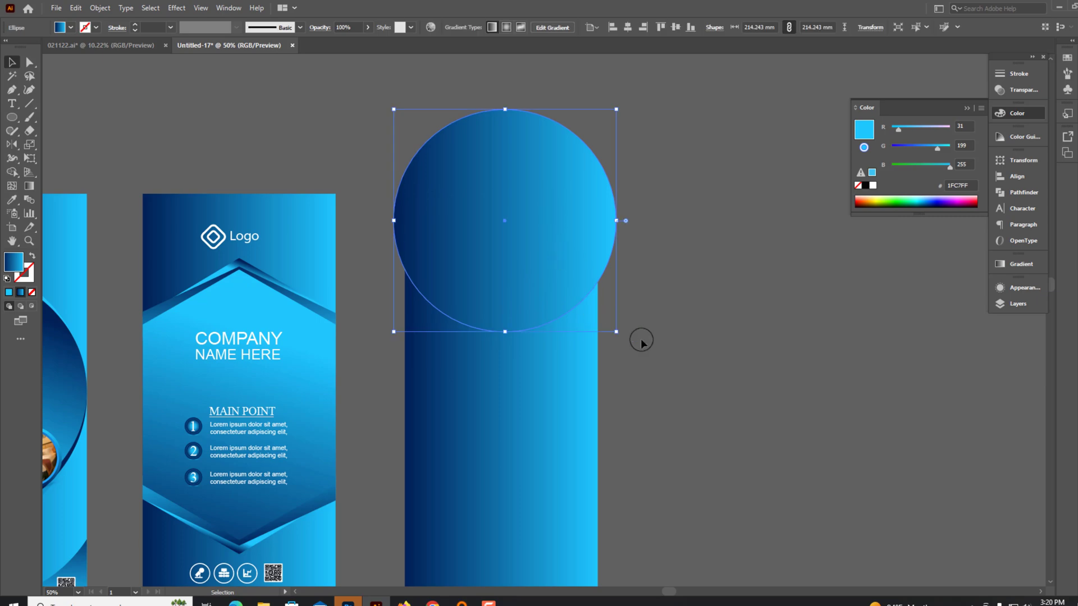
mouse_move(551, 288)
left_mouse_down()
mouse_move(522, 211)
mouse_move(486, 306)
mouse_move(605, 315)
left_mouse_up()
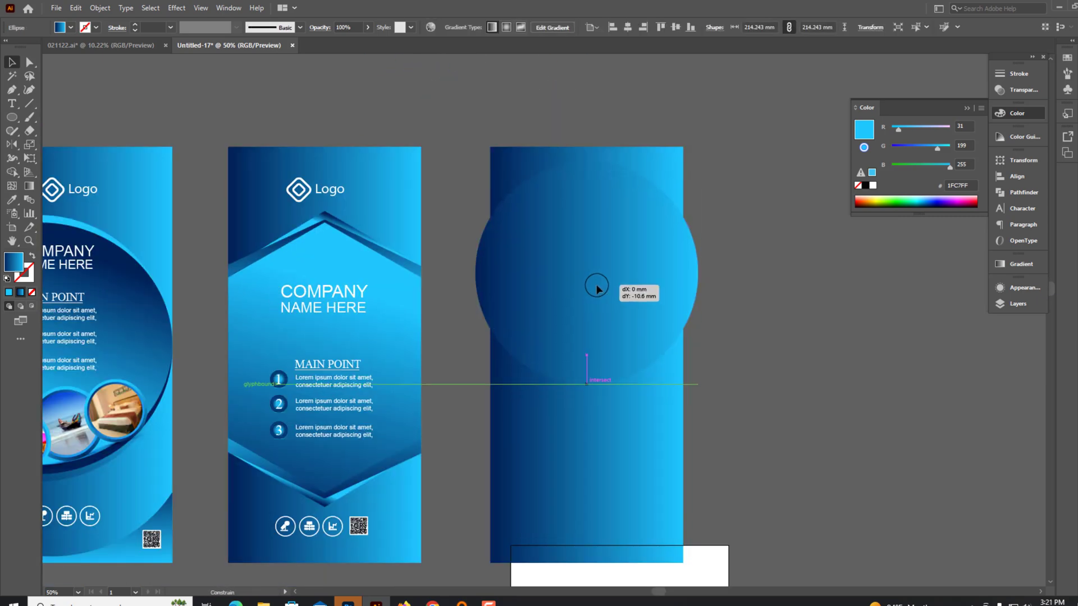
scroll(589, 301, "up", 2)
scroll(721, 245, "up", 2)
left_click_drag(754, 351, 766, 353)
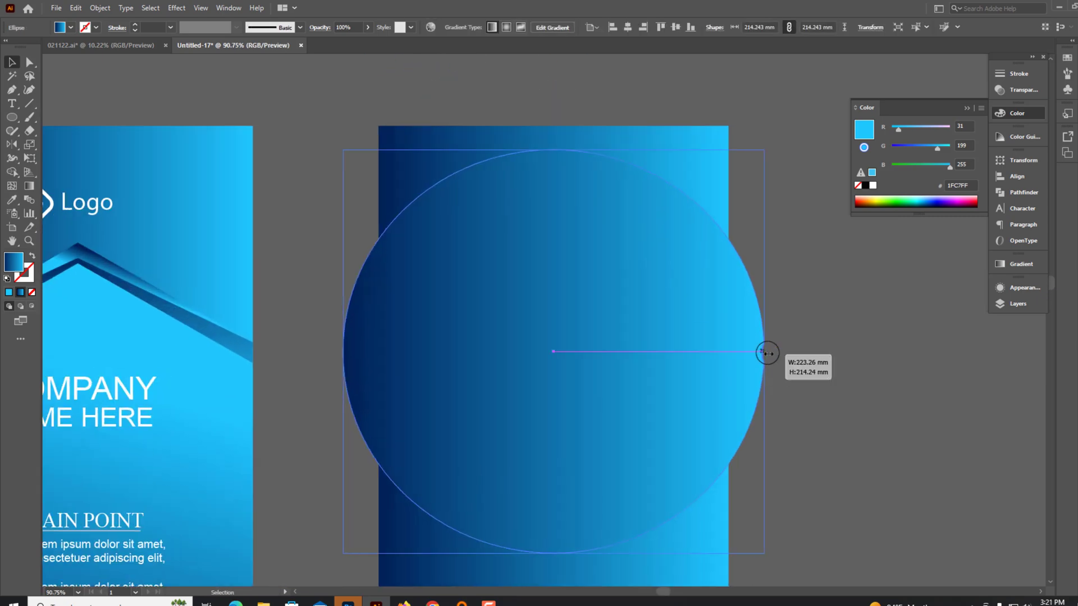
- Trim away the circle's outside slivers and centre piece with Shape Builder, and fill the top corner piece black
left_click(601, 142)
left_click(76, 8)
left_click(94, 63)
left_click(75, 8)
left_click(108, 89)
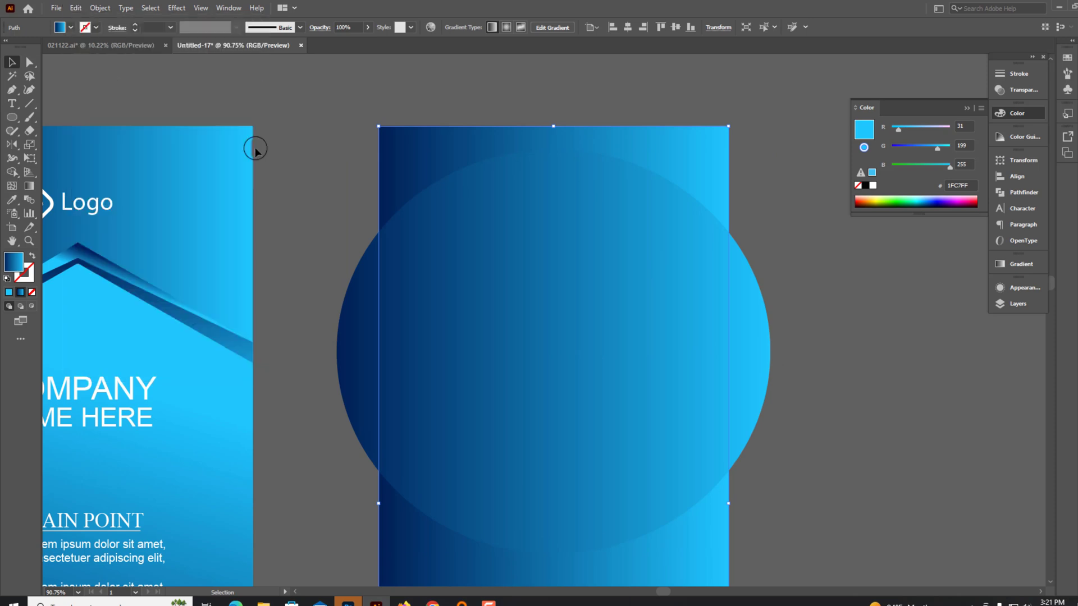
left_click(747, 348, "alt")
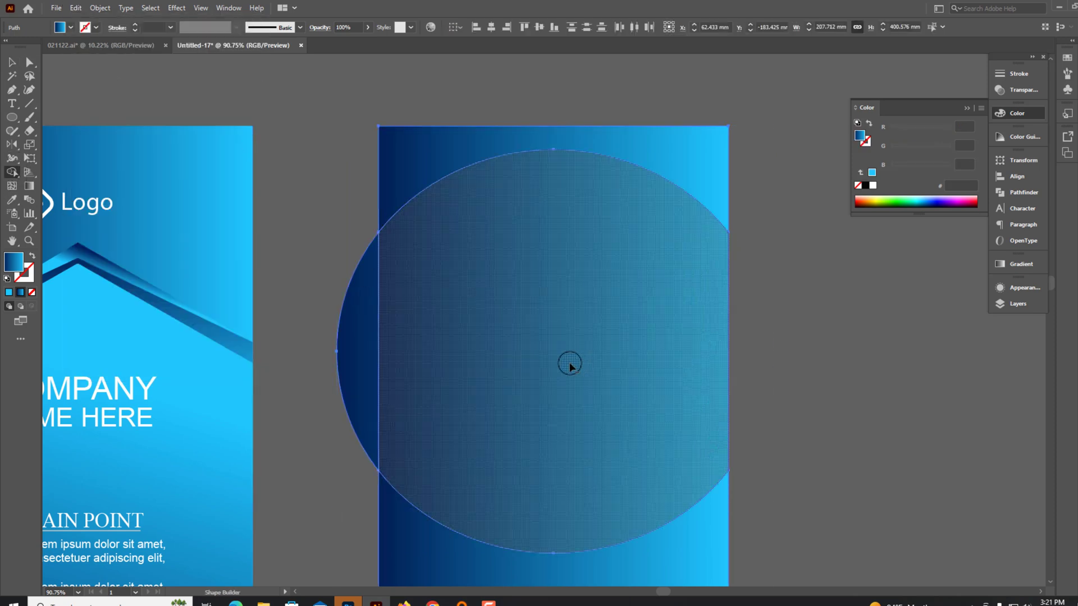
left_click(567, 378, "alt")
left_click(356, 356, "alt")
key("v")
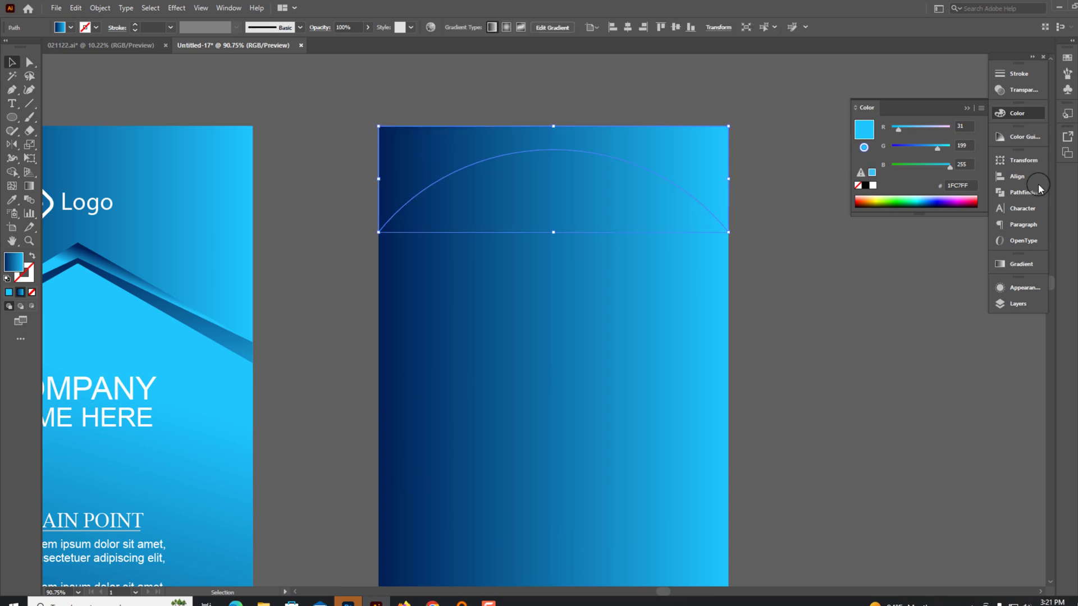
left_click(865, 185)
- Recolour the background gradient's right-hand stop to a pale grey in CMYK
key("ctrl+minus")
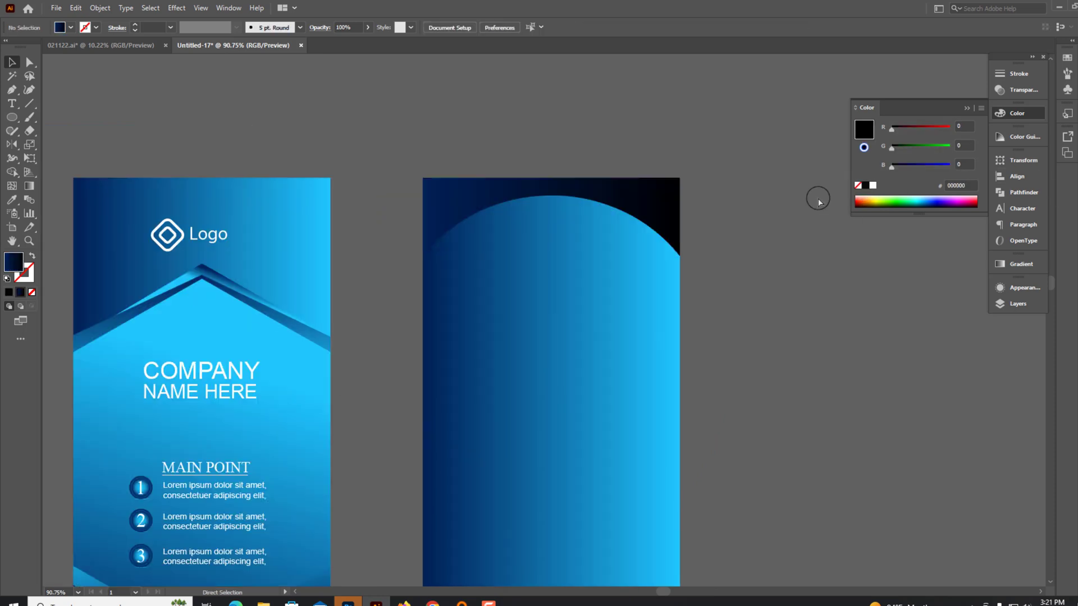
key("ctrl+minus")
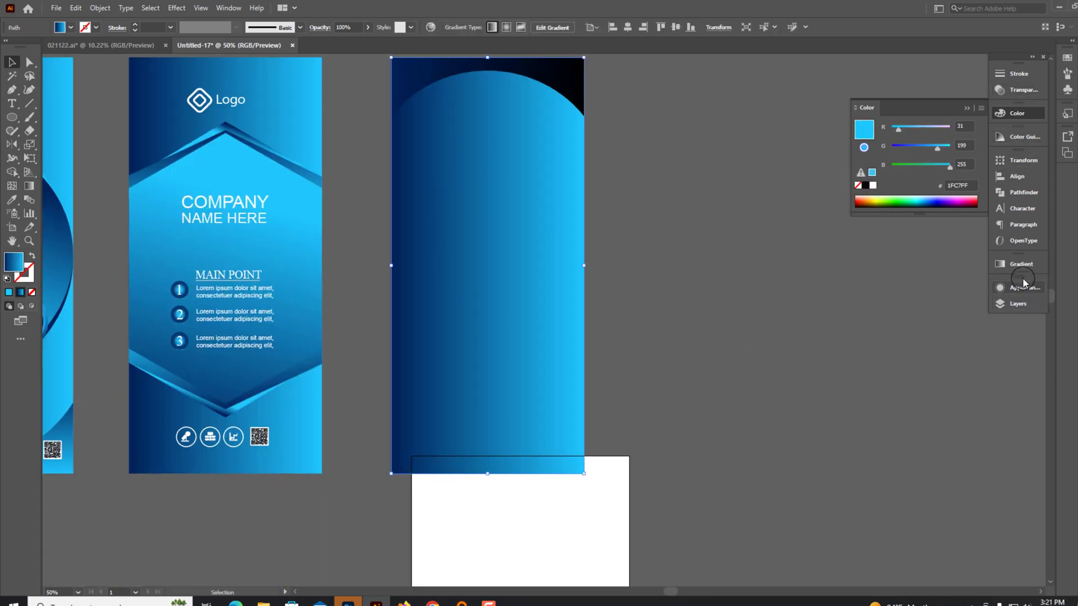
left_click(1022, 265)
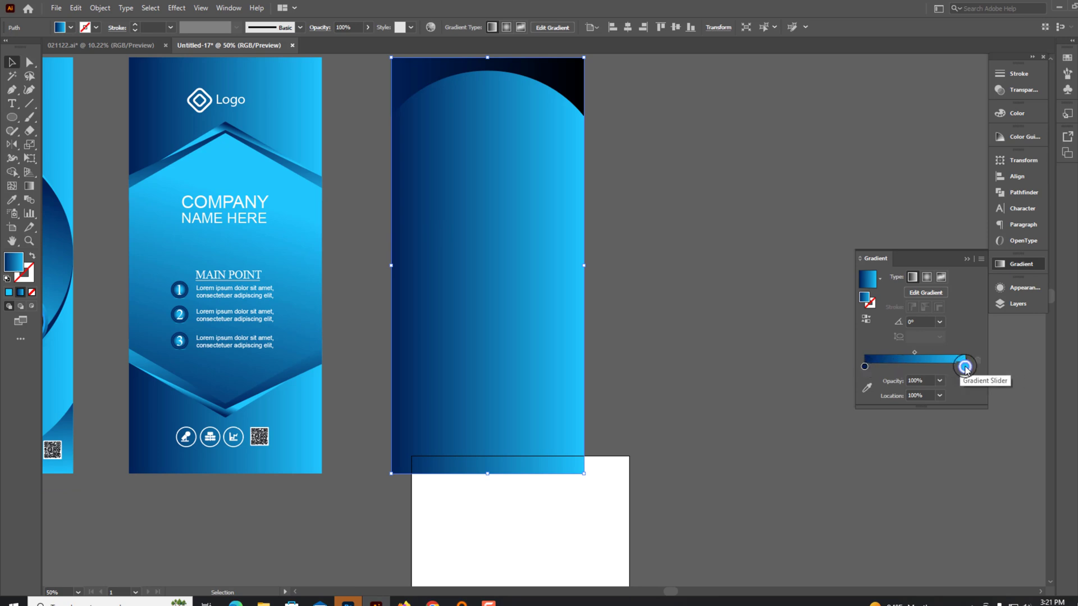
left_click(1023, 114)
left_click(871, 185)
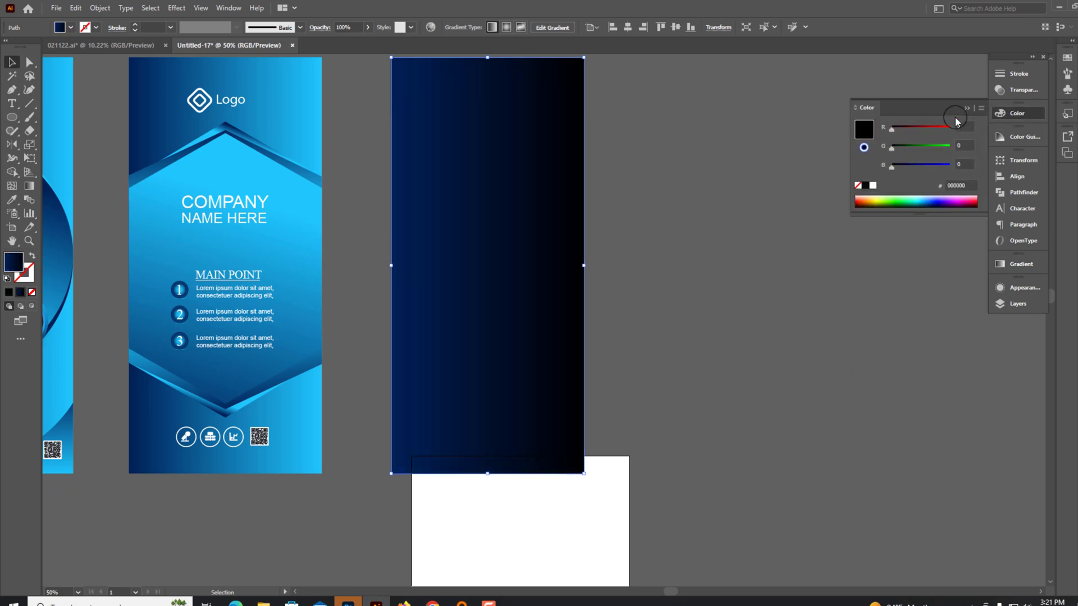
left_click(981, 107)
left_click(892, 151)
left_click(872, 185)
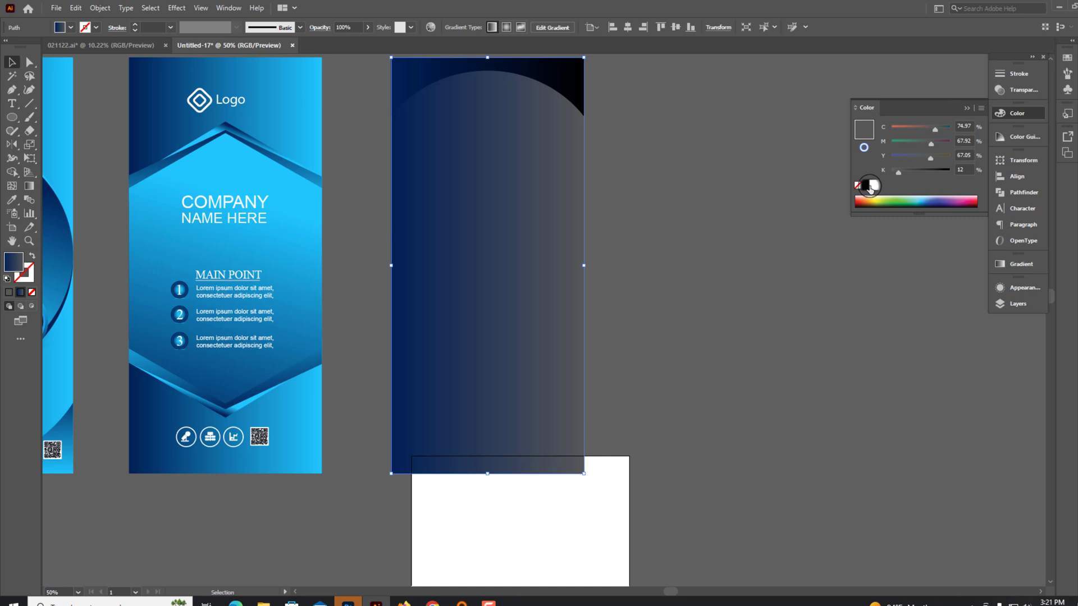
left_click_drag(901, 172, 837, 227)
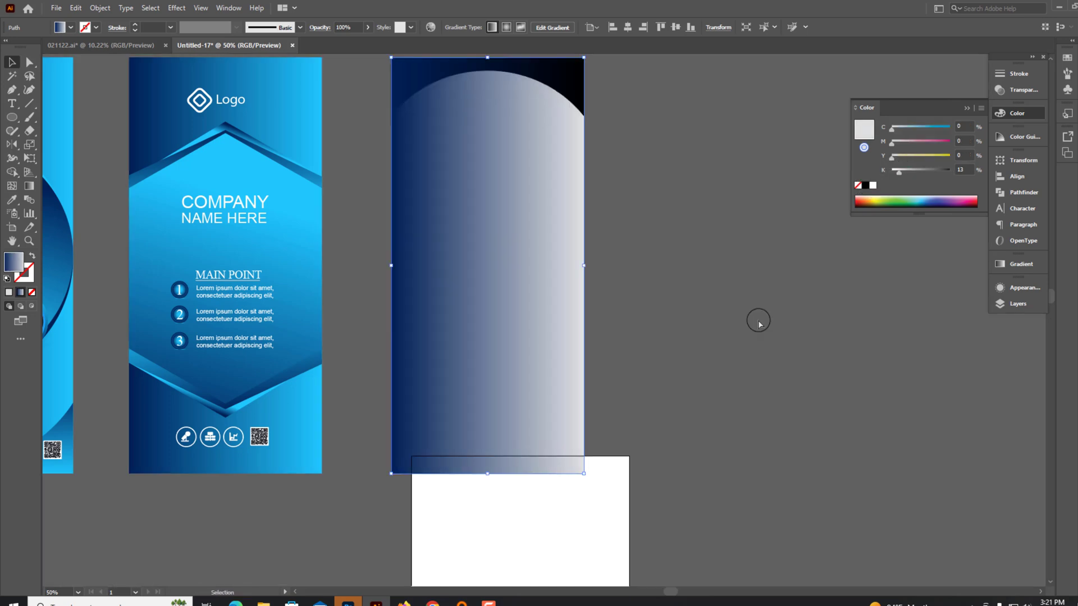
left_click_drag(758, 323, 749, 365)
- Make the gradient's middle stop white and shift its midpoint toward the left
left_click(1021, 264)
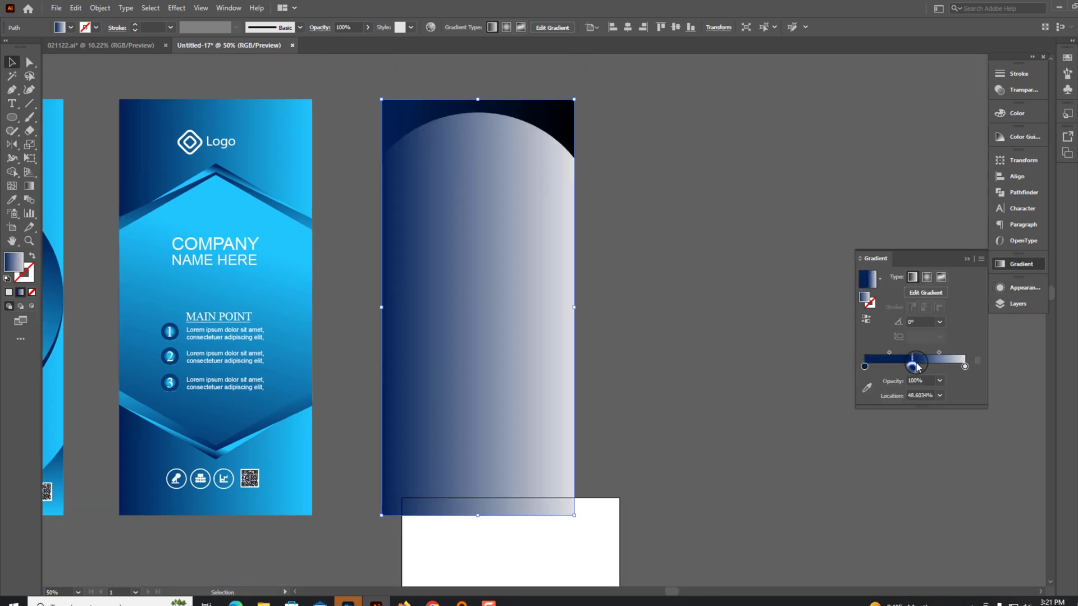
left_click(914, 366)
left_click_drag(864, 366, 869, 366)
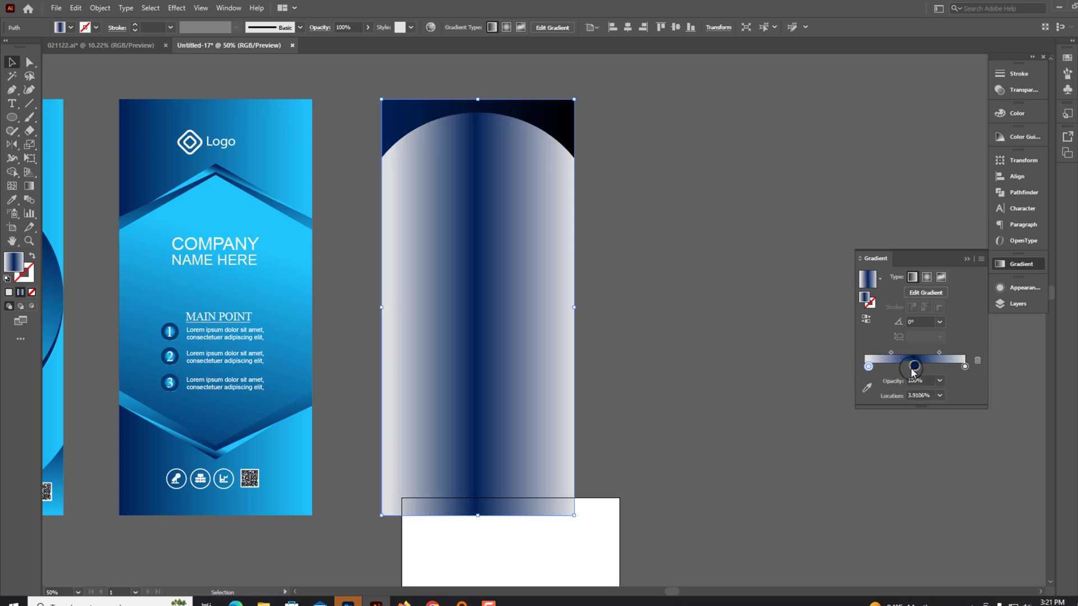
left_click(1031, 118)
left_click(873, 185)
left_click(641, 268)
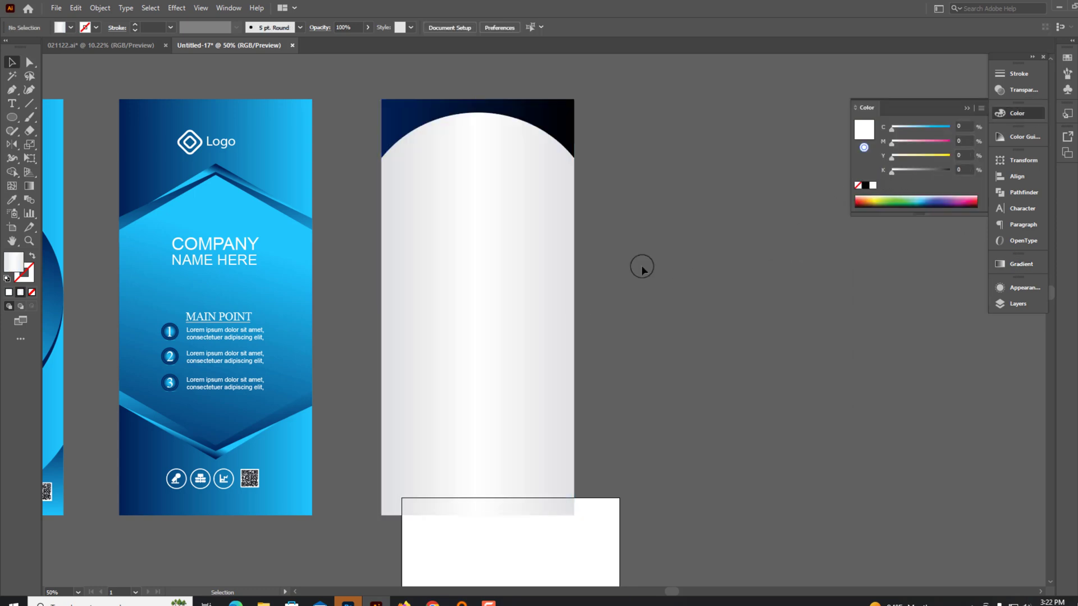
key("ctrl+F9")
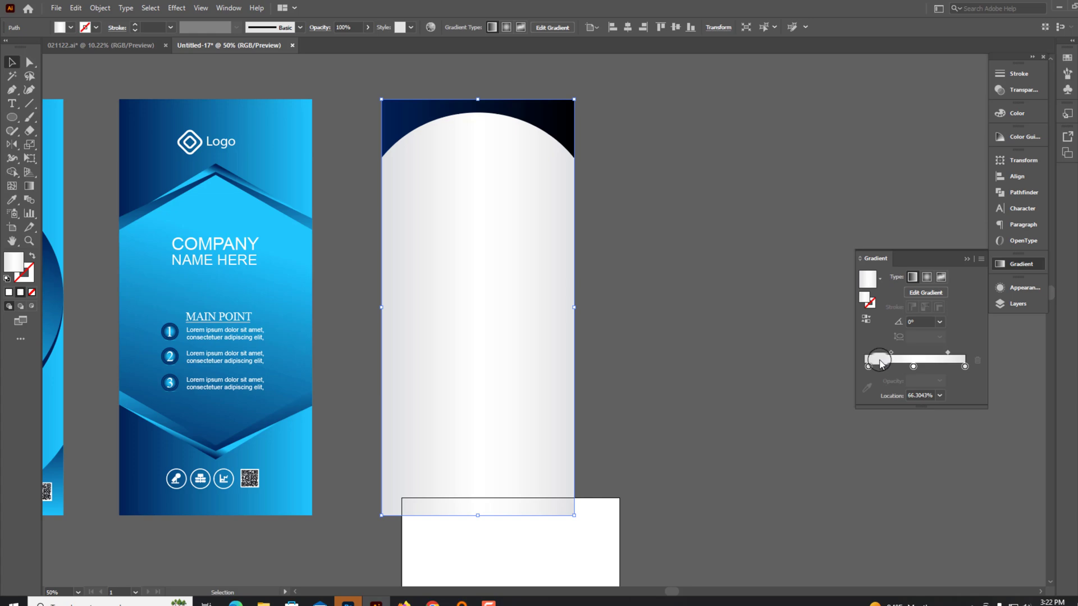
left_click_drag(880, 353, 874, 352)
scroll(549, 260, "down", 2)
- Draw a large circle over the flyer's top and trim away its part outside the background rectangle
scroll(487, 339, "up", 2)
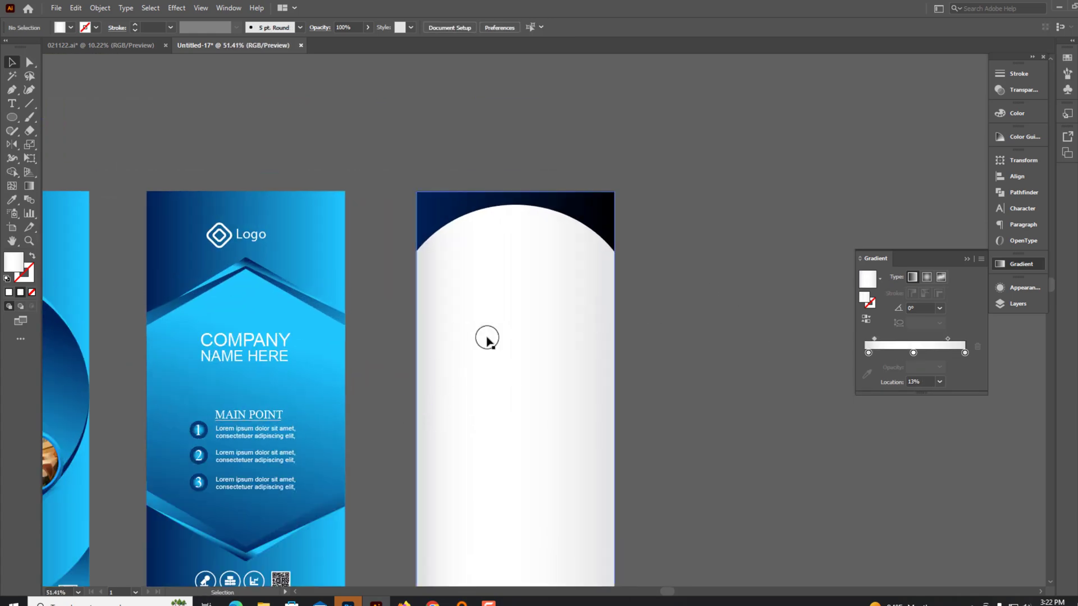
left_click_drag(12, 117, 51, 150)
left_click(50, 148)
left_click_drag(345, 54, 586, 295)
left_click_drag(481, 190, 503, 191)
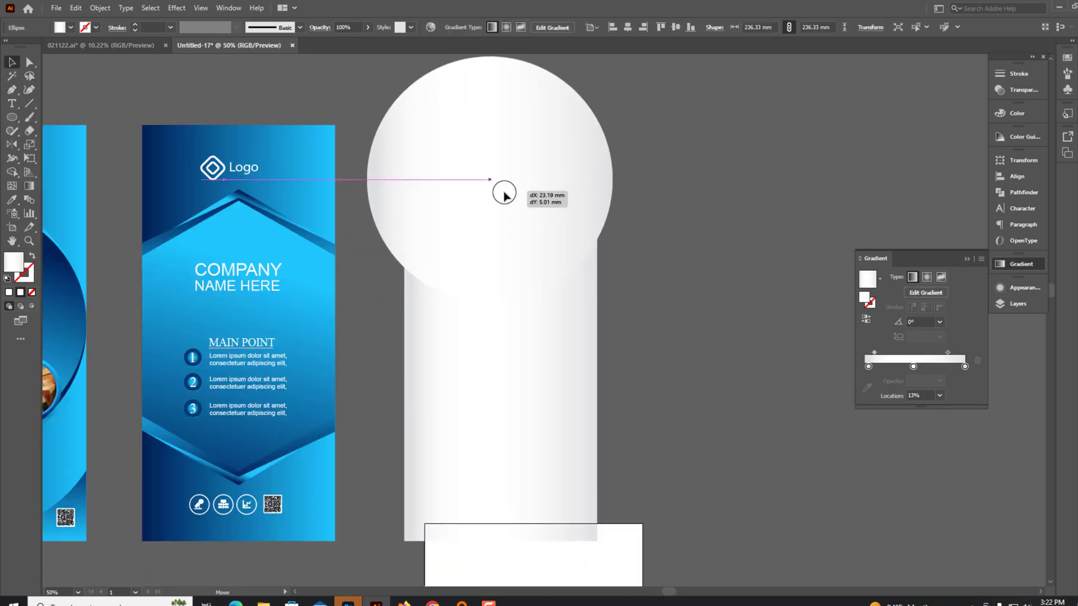
left_click(523, 339, "ctrl")
left_click(393, 224, "ctrl+shift")
left_click(12, 173)
left_click(387, 145, "alt")
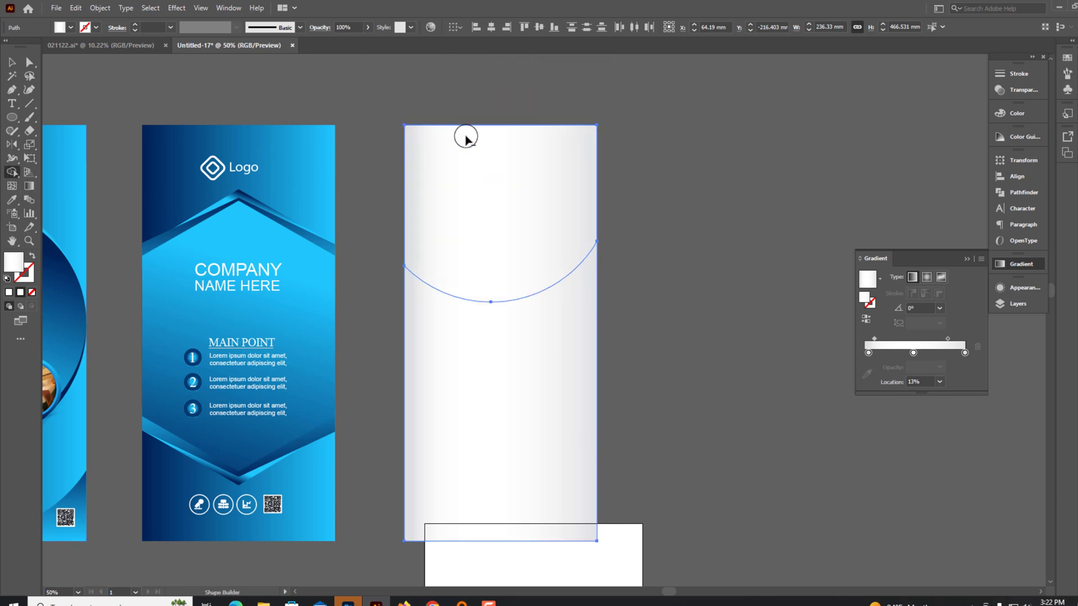
- Fill the circular piece at the top of the flyer with black
left_click(477, 164)
left_click(1030, 112)
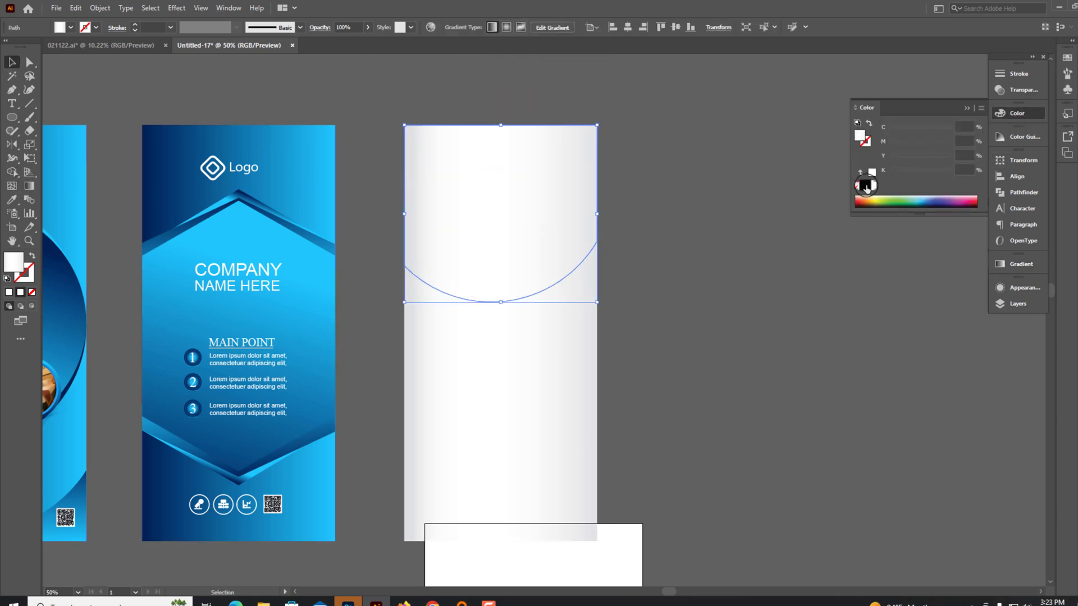
left_click(867, 185)
key("ctrl+z")
key("ctrl+z")
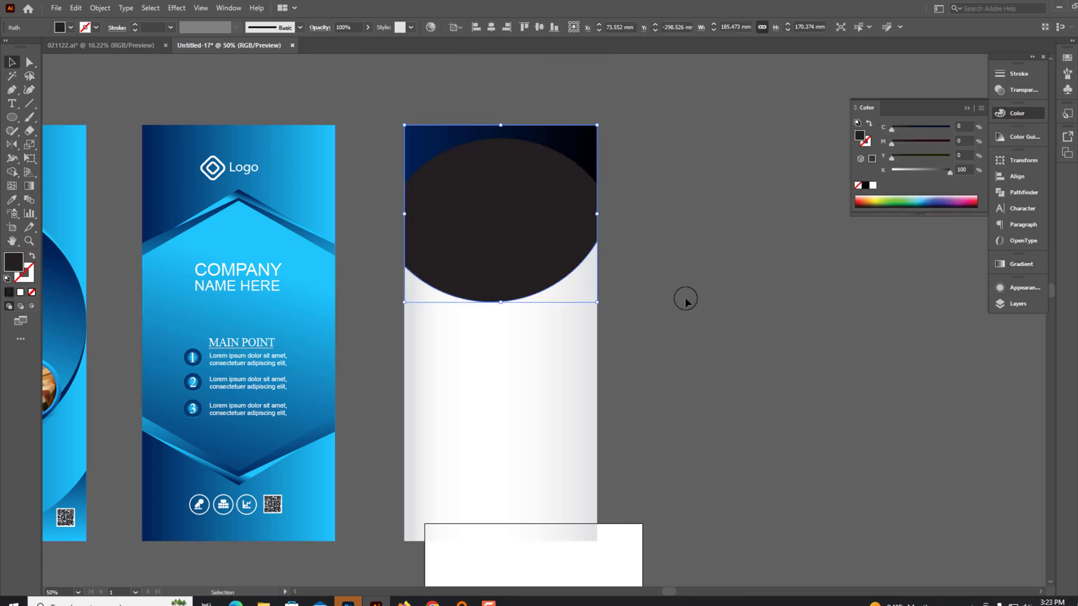
scroll(685, 298, "up", 3)
- Turn the right-hand gradient stop red in RGB so the top corners show a red-blue gradient
left_click(1032, 265)
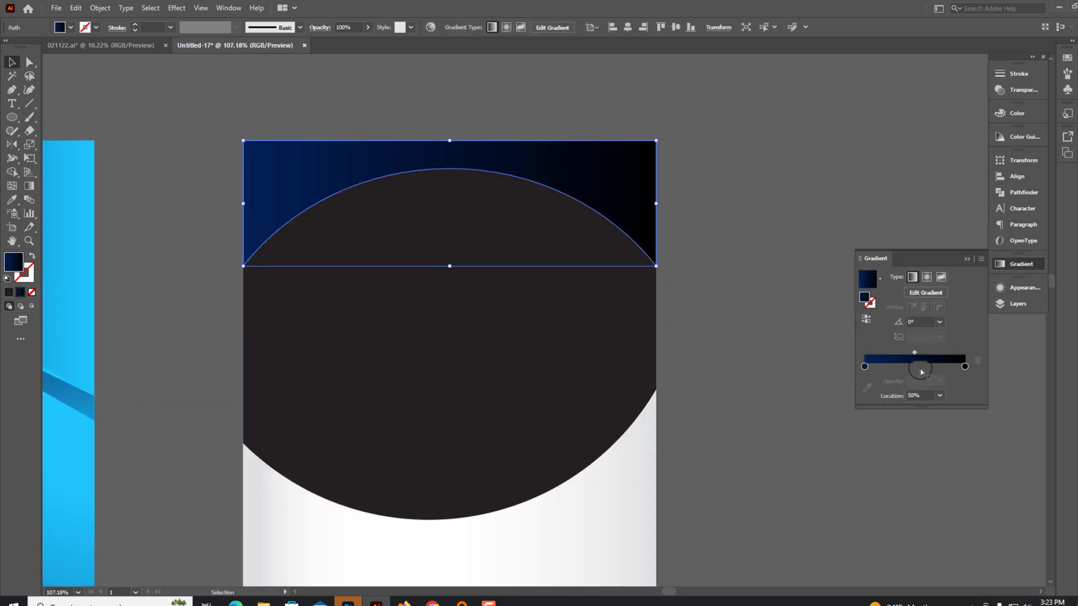
left_click(1020, 115)
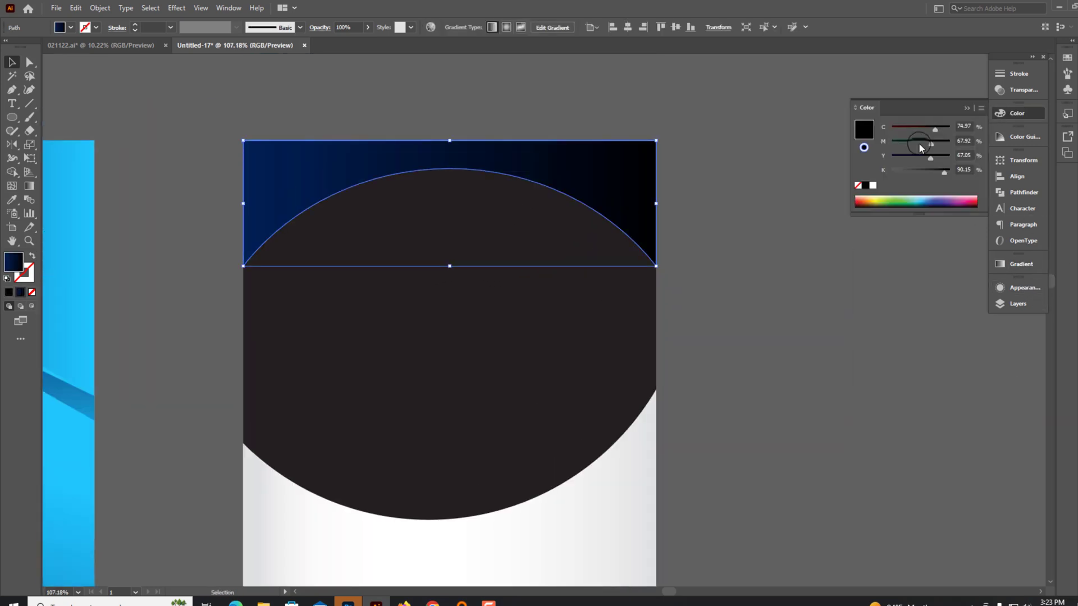
left_click(981, 107)
left_click(908, 138)
left_click_drag(892, 128, 948, 129)
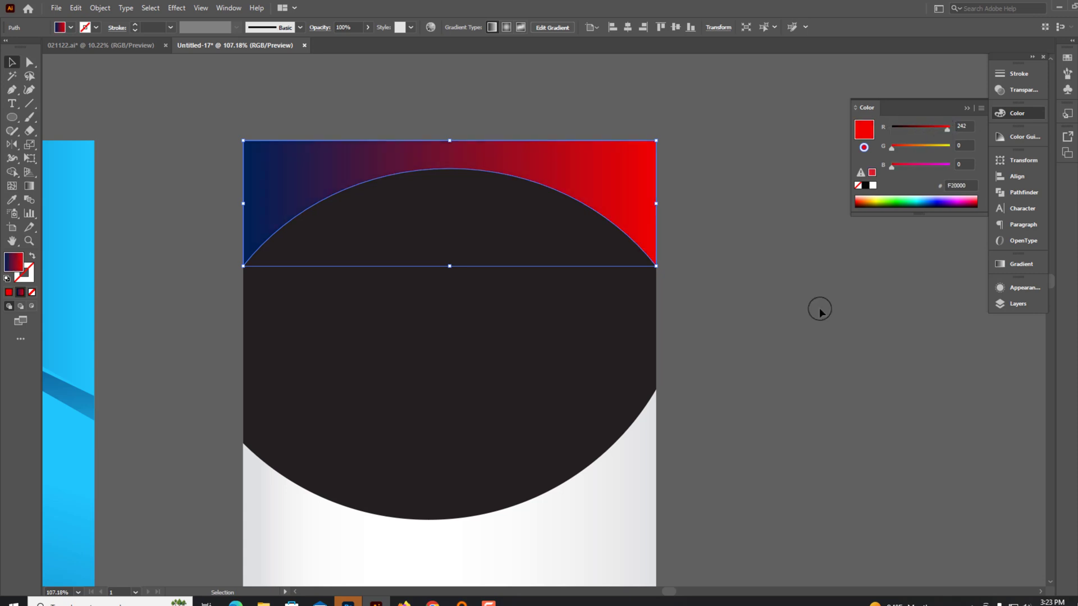
left_click(818, 305)
scroll(563, 382, "down", 2)
scroll(563, 382, "up", 1)
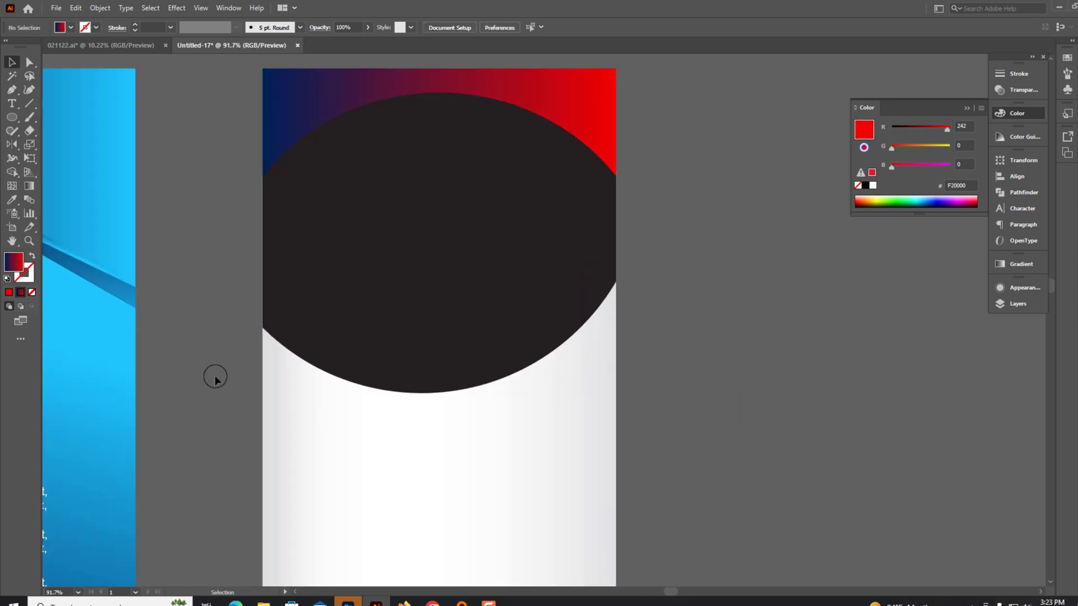
- Widen the dark circle past the flyer's edges by dragging its anchor points
left_click(460, 325)
left_click(75, 8)
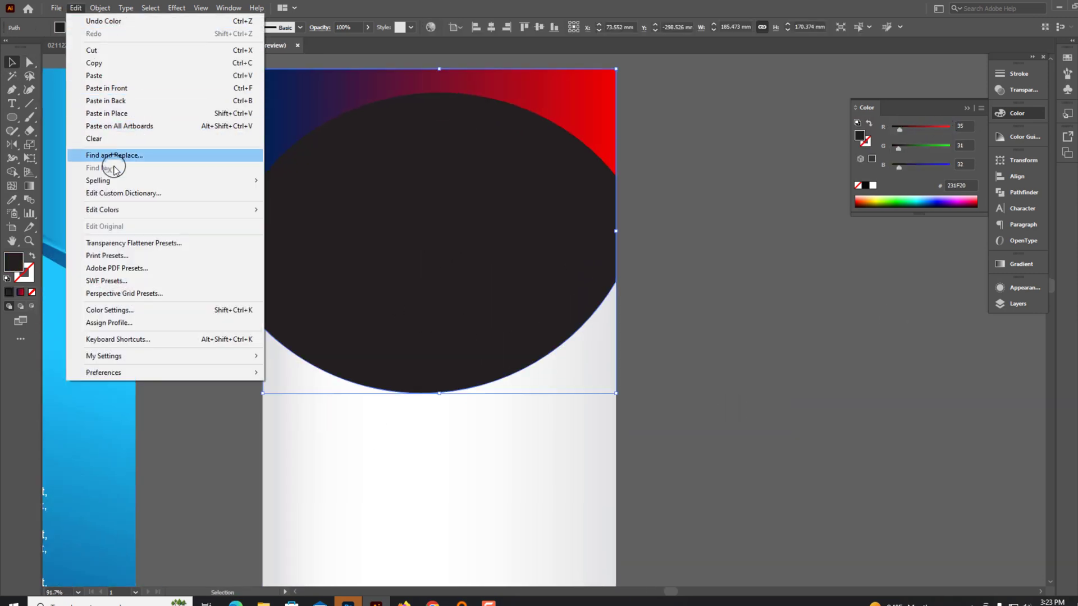
left_click(106, 88)
key("a")
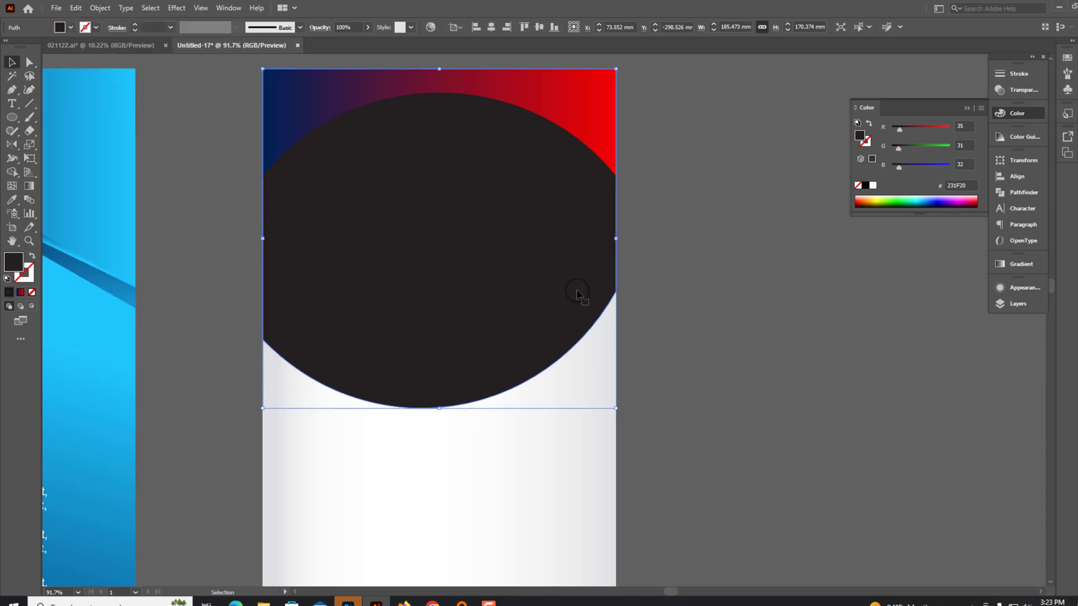
left_click_drag(616, 231, 636, 248)
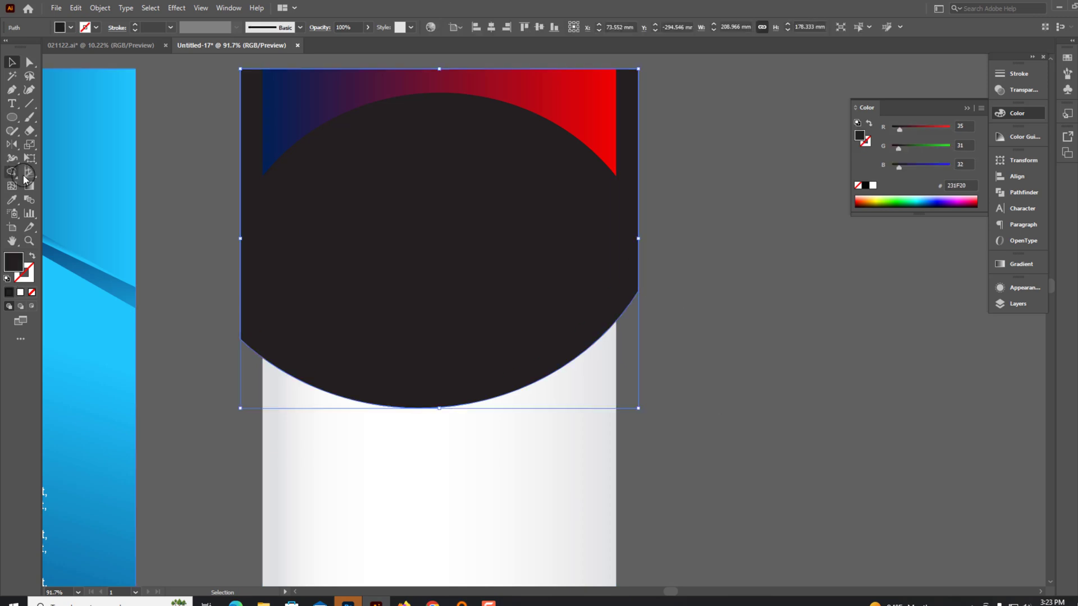
- Copy the blue-to-red gradient onto the arc shape with the Eyedropper
left_click(29, 185)
left_click(12, 200)
left_click(269, 124)
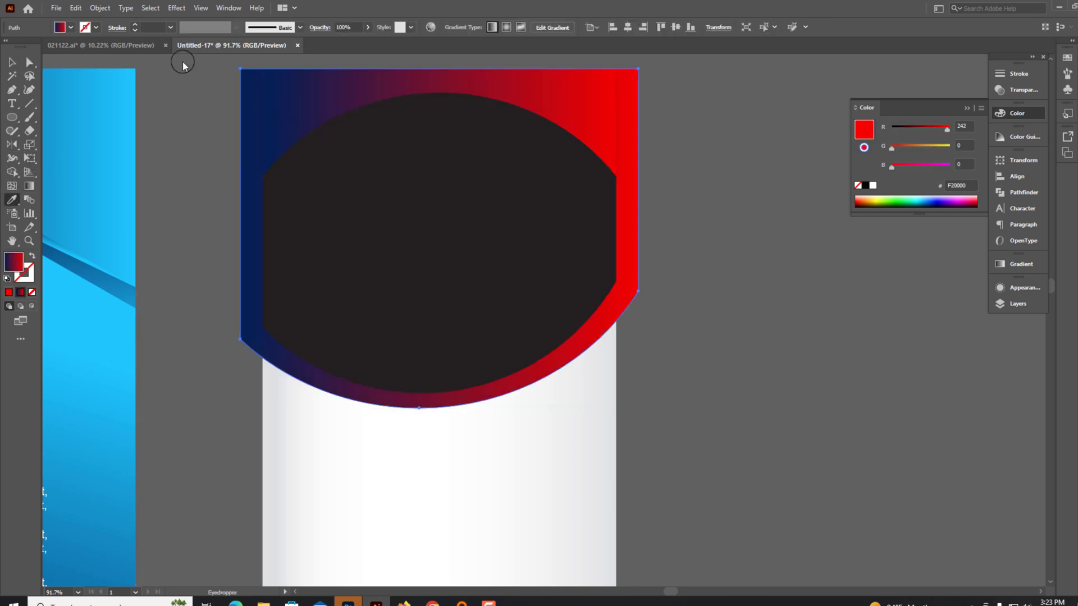
left_click(620, 409)
left_click(544, 438)
- Tilt the gradient shape about 15° counter-clockwise and trim off the part above the flyer's top edge
left_click(572, 355)
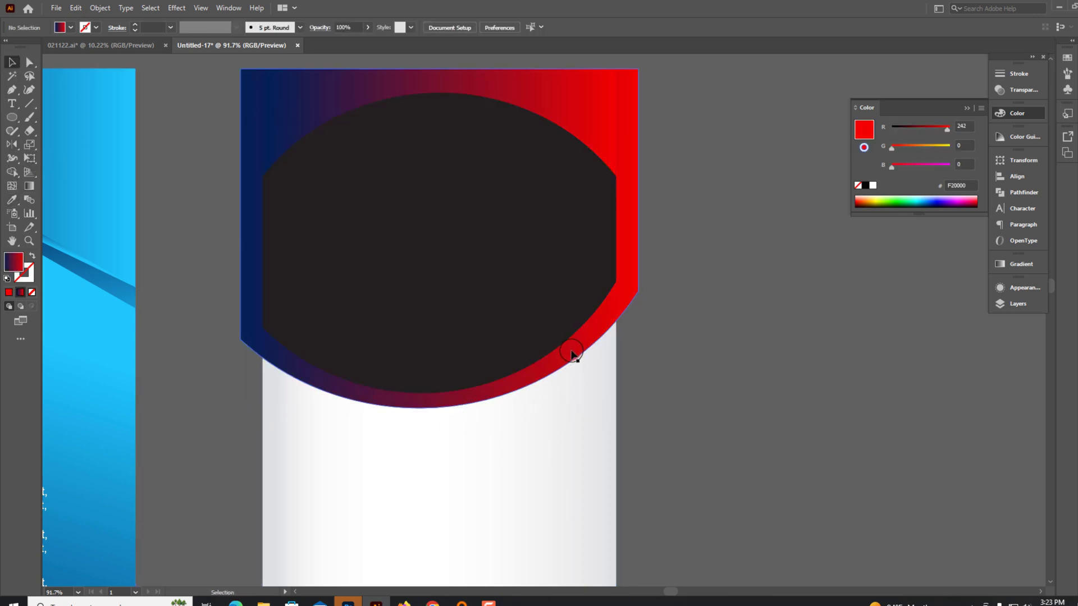
left_click_drag(646, 416, 651, 361)
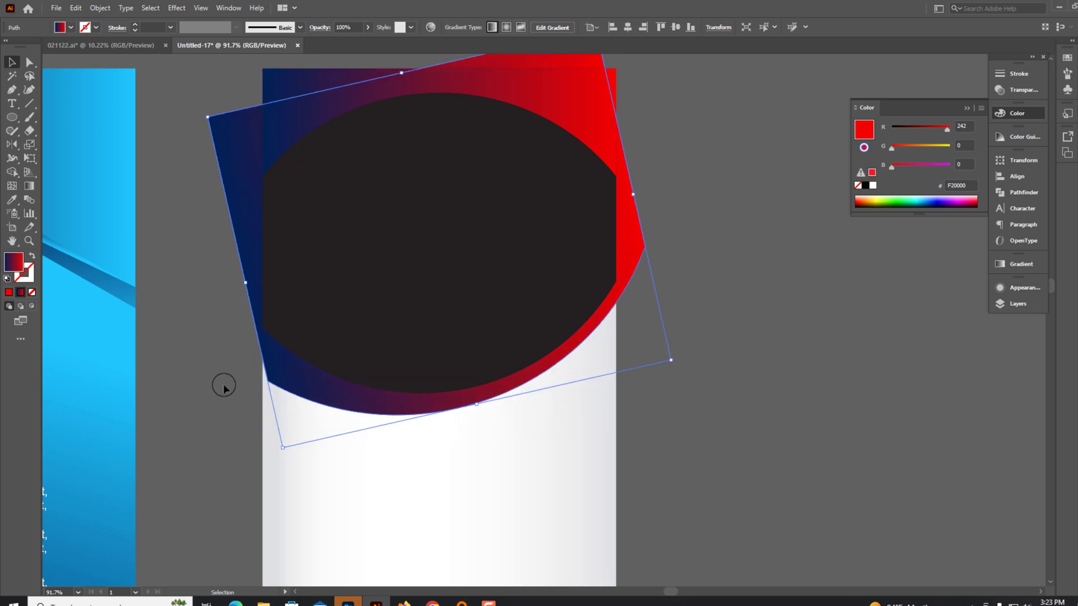
mouse_move(286, 443)
left_mouse_down()
mouse_move(264, 448)
mouse_move(270, 466)
mouse_move(262, 446)
left_mouse_up()
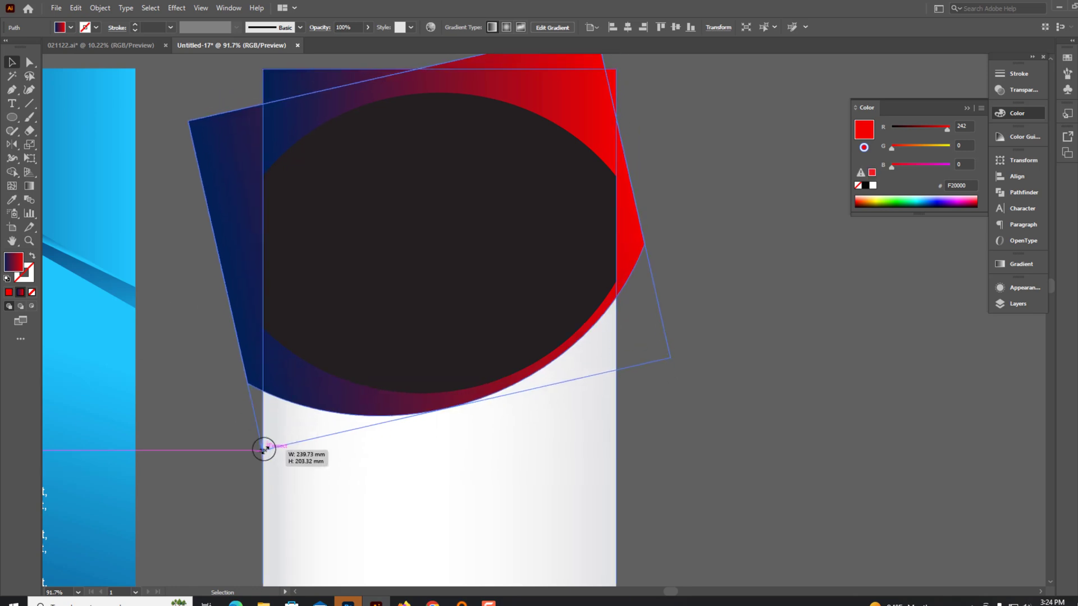
scroll(313, 221, "up", 5)
left_click_drag(415, 186, 410, 128)
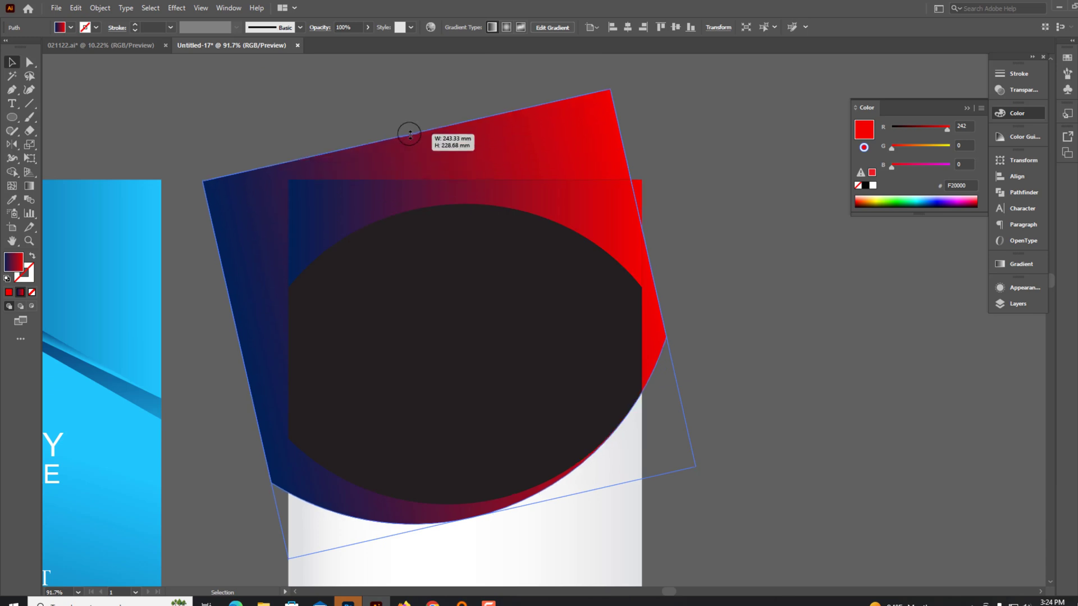
key("ctrl+z")
scroll(432, 416, "down", 3)
key("shift+m")
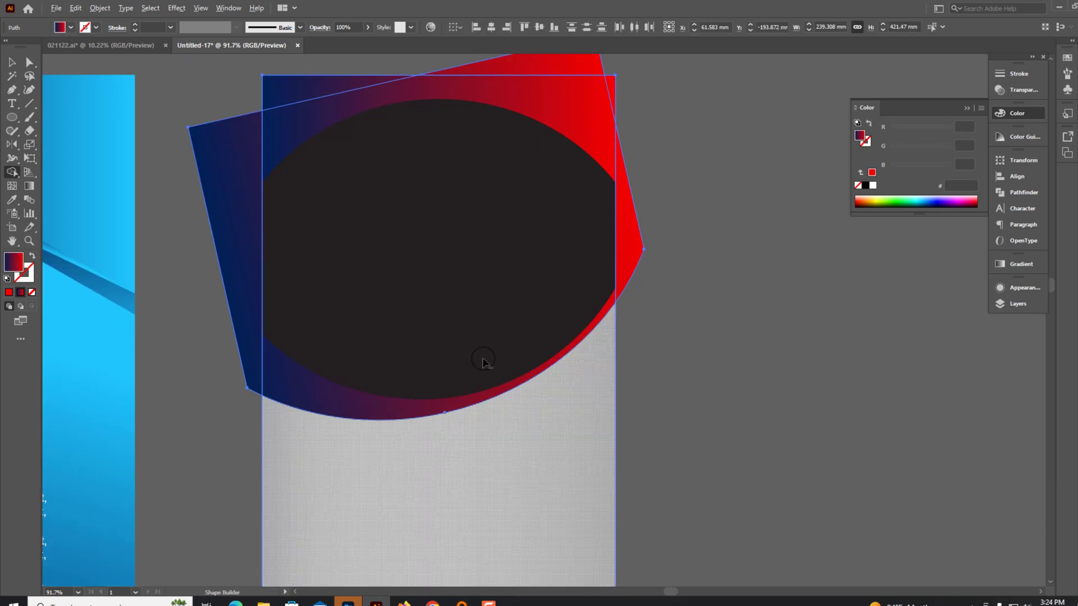
left_click(584, 65, "alt")
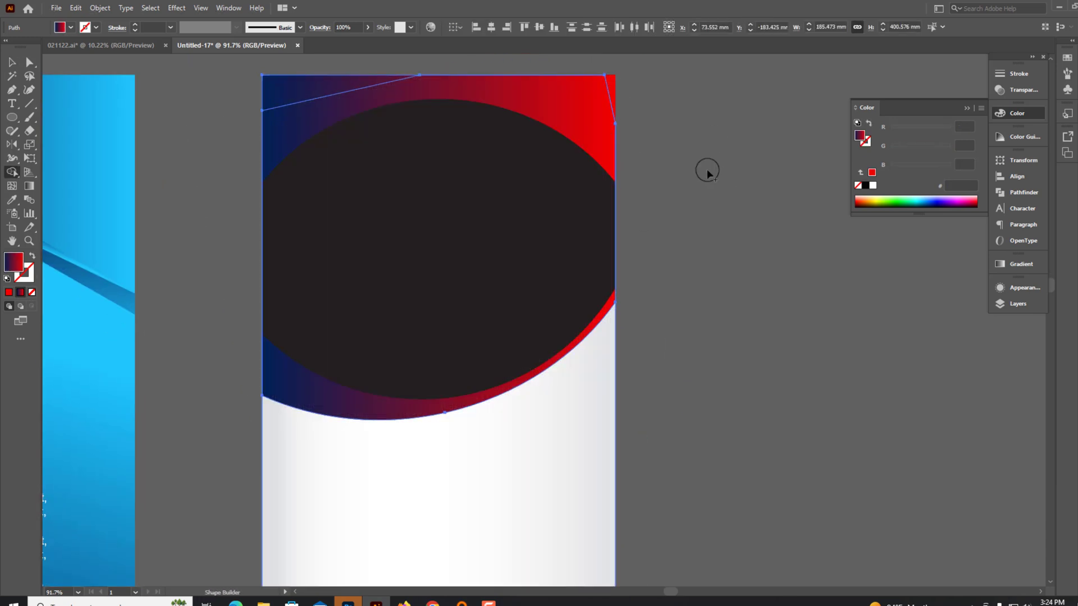
- Redirect the arc's gradient along its length so it turns mostly dark red
left_click(354, 400)
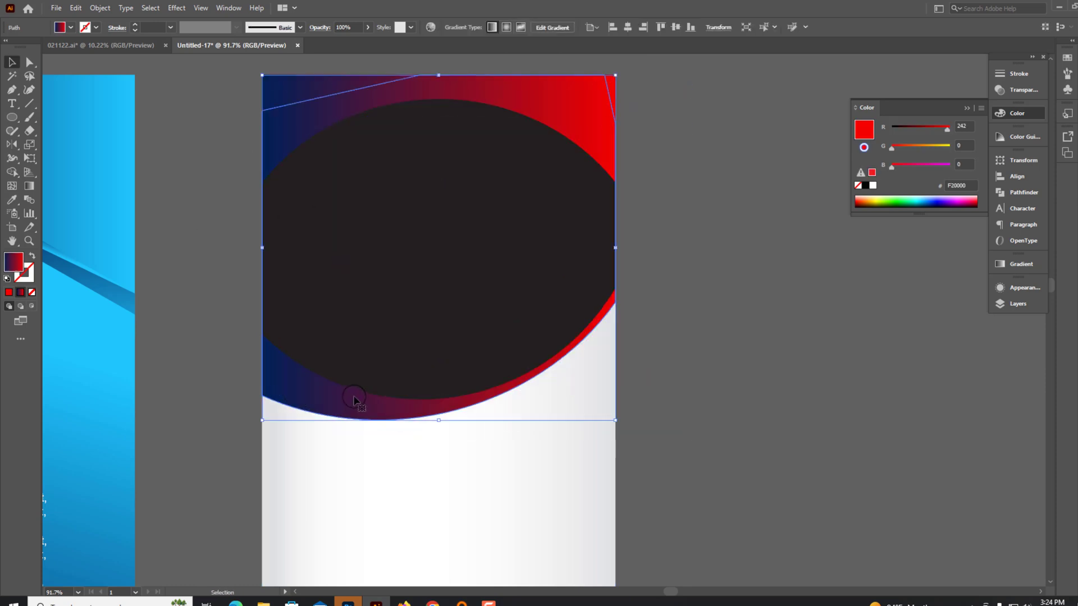
key("g")
left_click_drag(216, 224, 281, 421)
left_click_drag(428, 193, 455, 409)
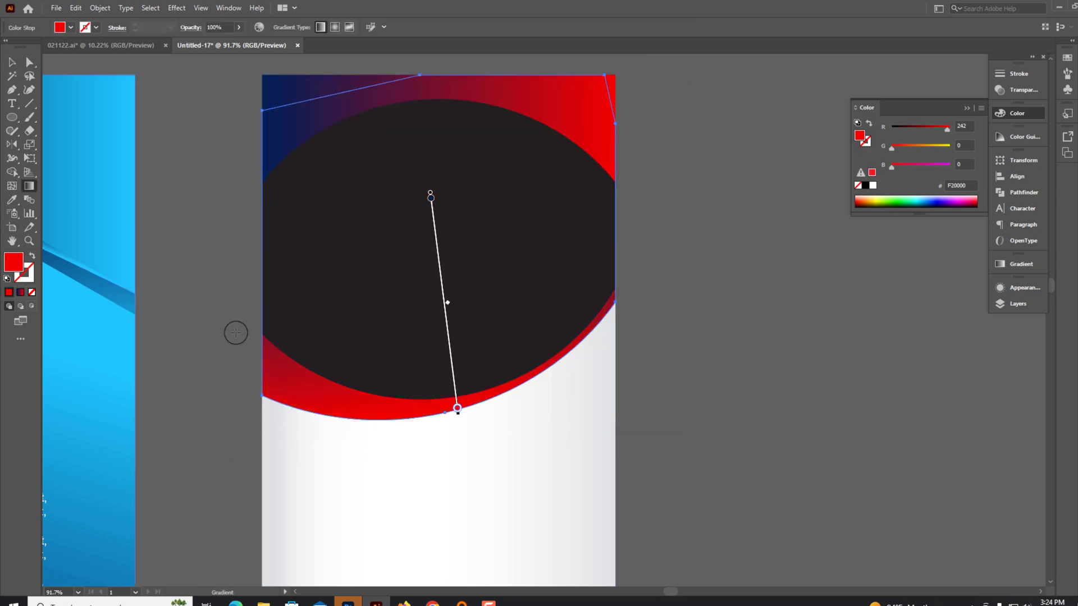
key("v")
left_click_drag(939, 130, 929, 131)
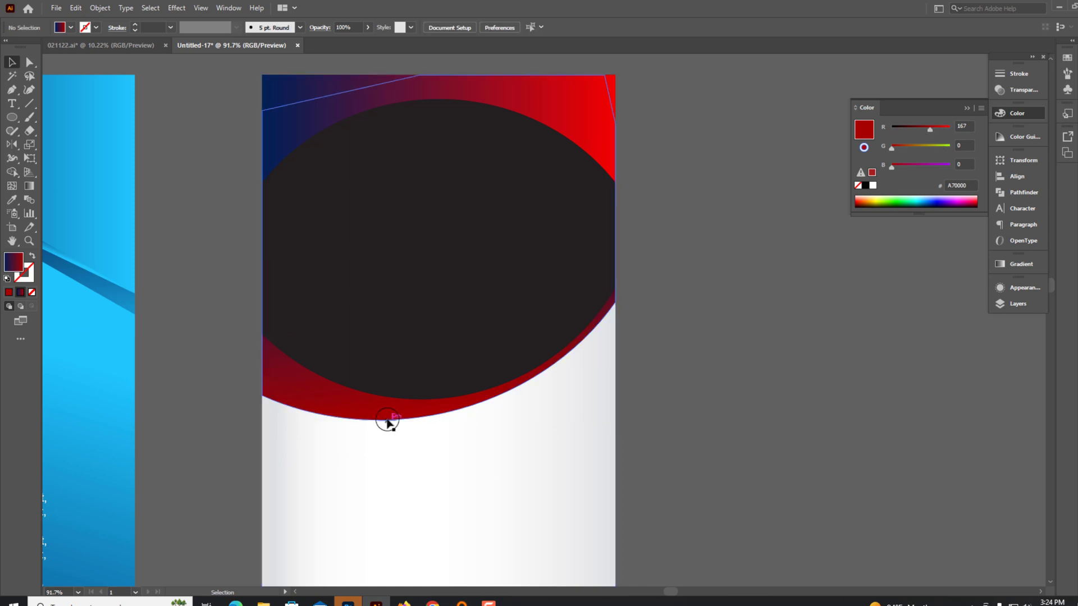
- Paste a copy of the arc in place, shrink it, and brighten its red
left_click(76, 8)
left_click(106, 62)
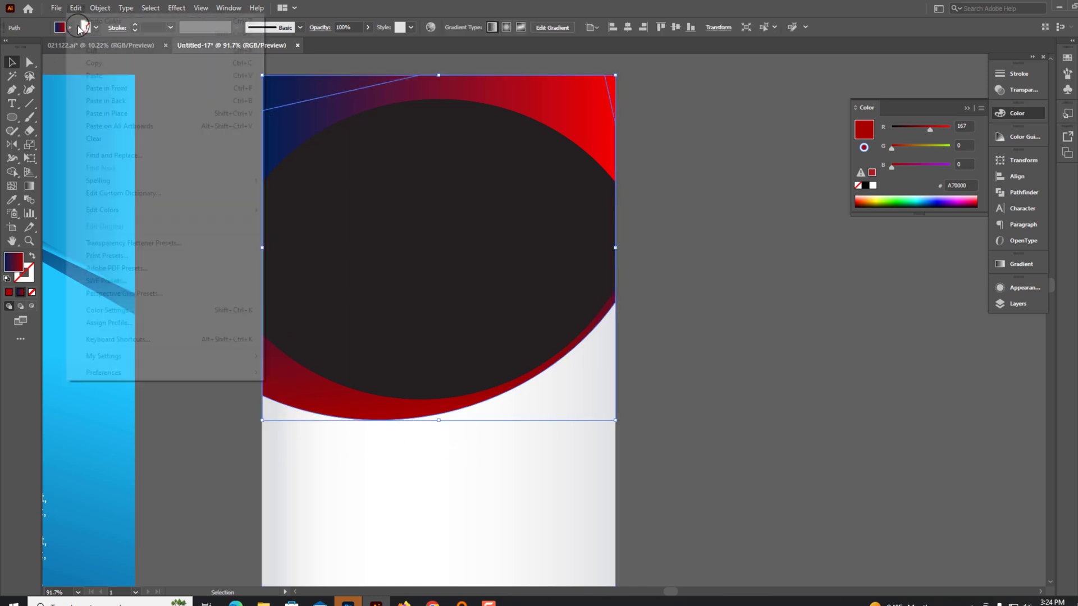
left_click(76, 8)
left_click(106, 87)
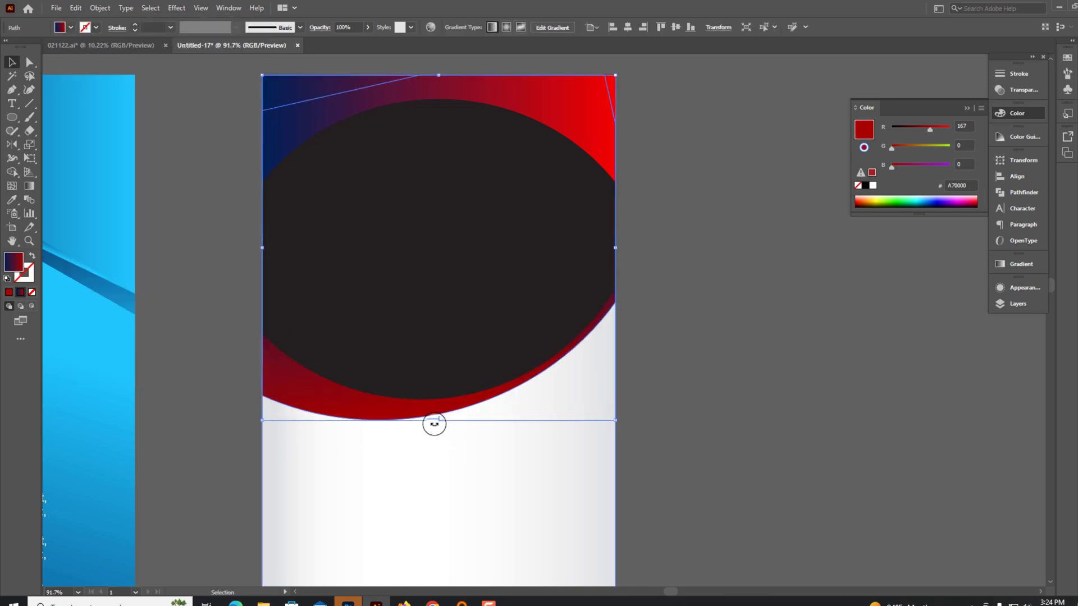
left_click_drag(444, 422, 441, 410)
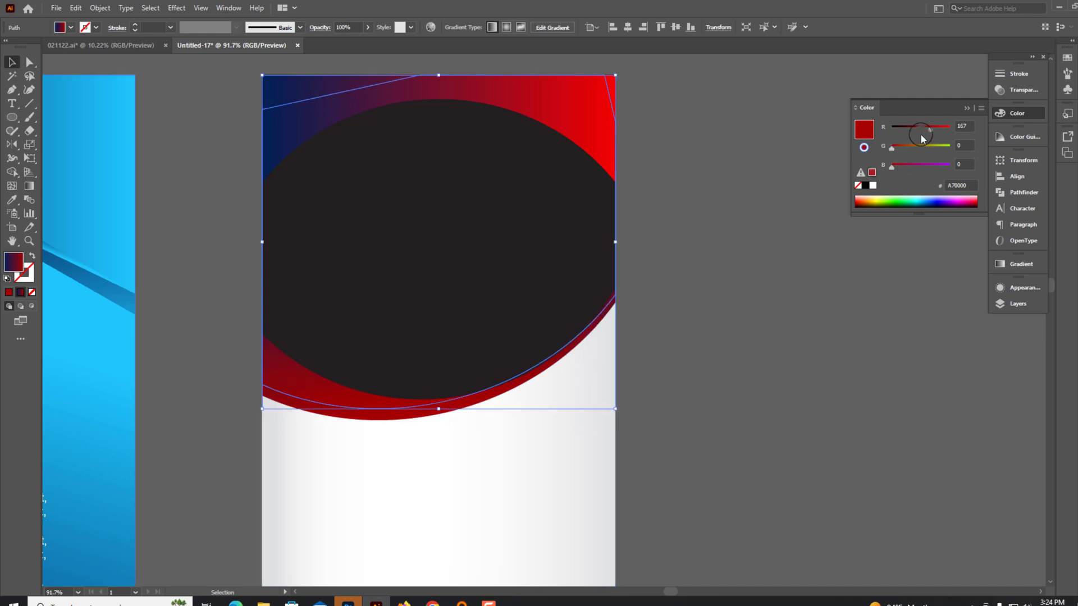
left_click_drag(922, 138, 941, 130)
- Deselect everything and review the layered red arcs around the dark circle
left_click(827, 292)
scroll(811, 269, "down", 3)
scroll(457, 262, "up", 3)
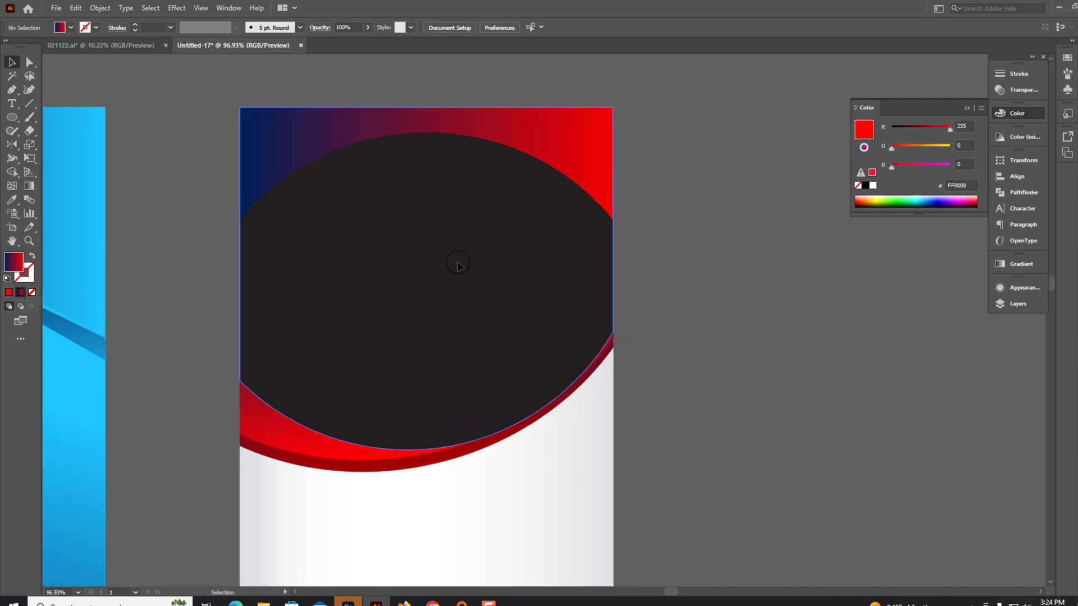
scroll(605, 272, "down", 2)
scroll(582, 355, "down", 3)
- Select and inspect the third flyer's top gradient shape, then deselect everything
left_click(448, 135)
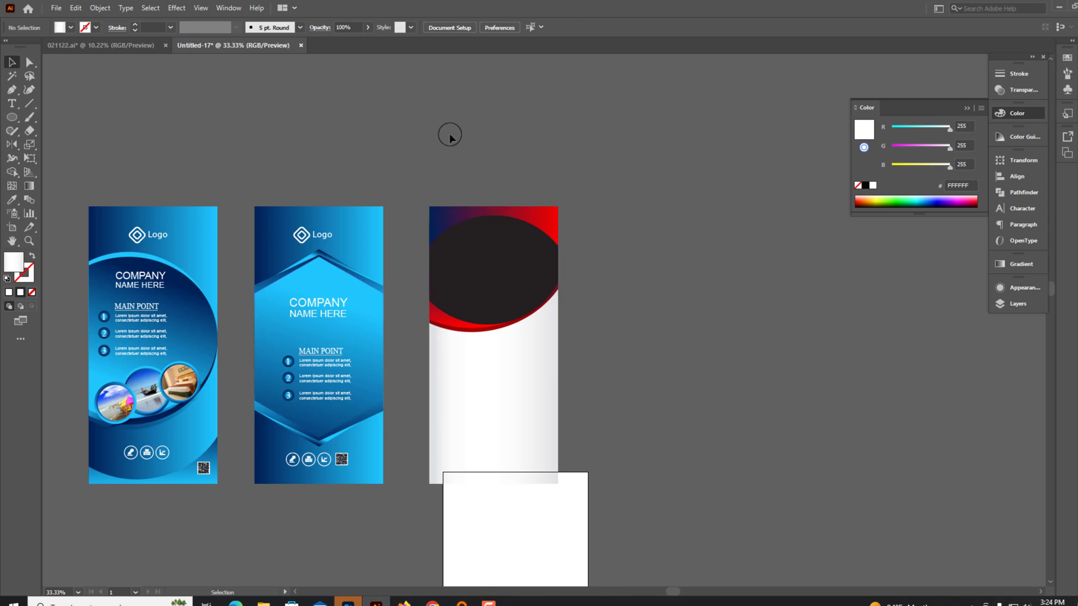
scroll(480, 242, "up", 3)
left_click(515, 234)
left_click(288, 196)
scroll(387, 356, "down", 3)
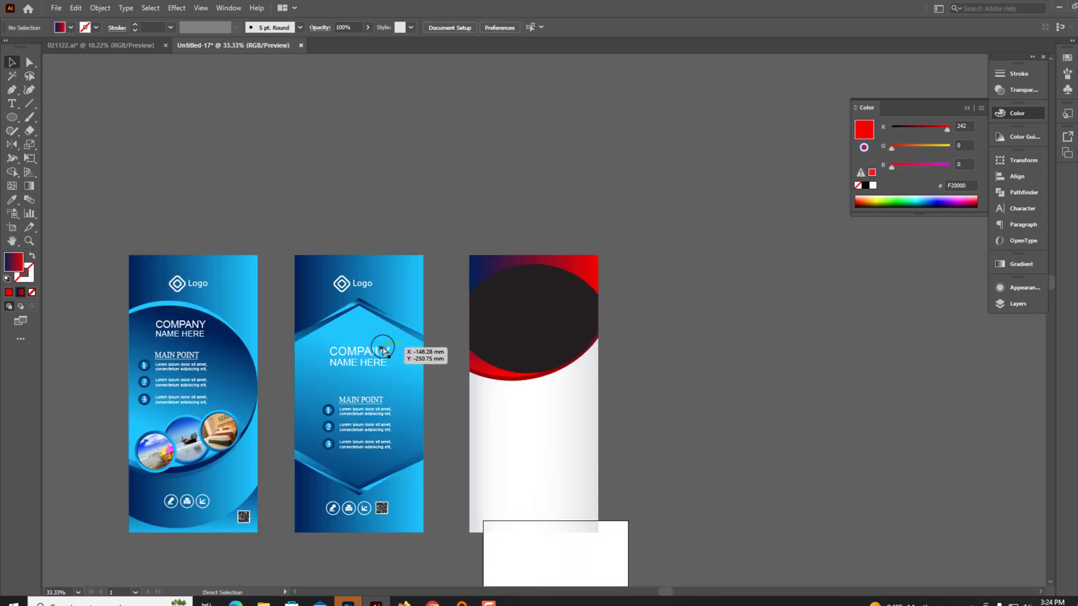
scroll(415, 354, "up", 1)
scroll(538, 436, "up", 1)
scroll(492, 463, "up", 2)
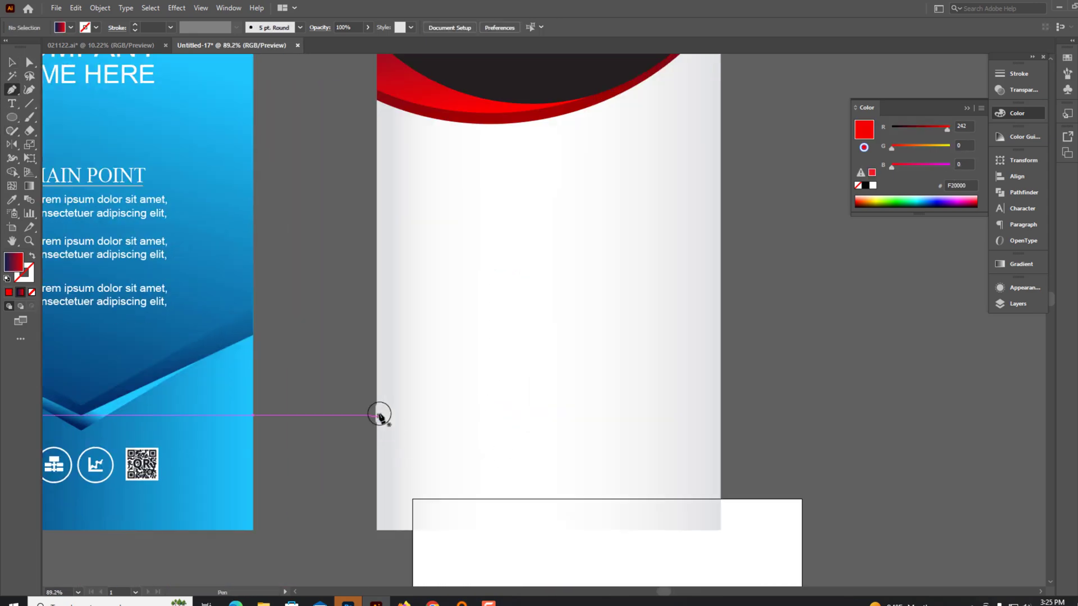
- Draw a gradient rounded square below the arcs, rotate it about 27° and enlarge it
left_click_drag(12, 117, 47, 134)
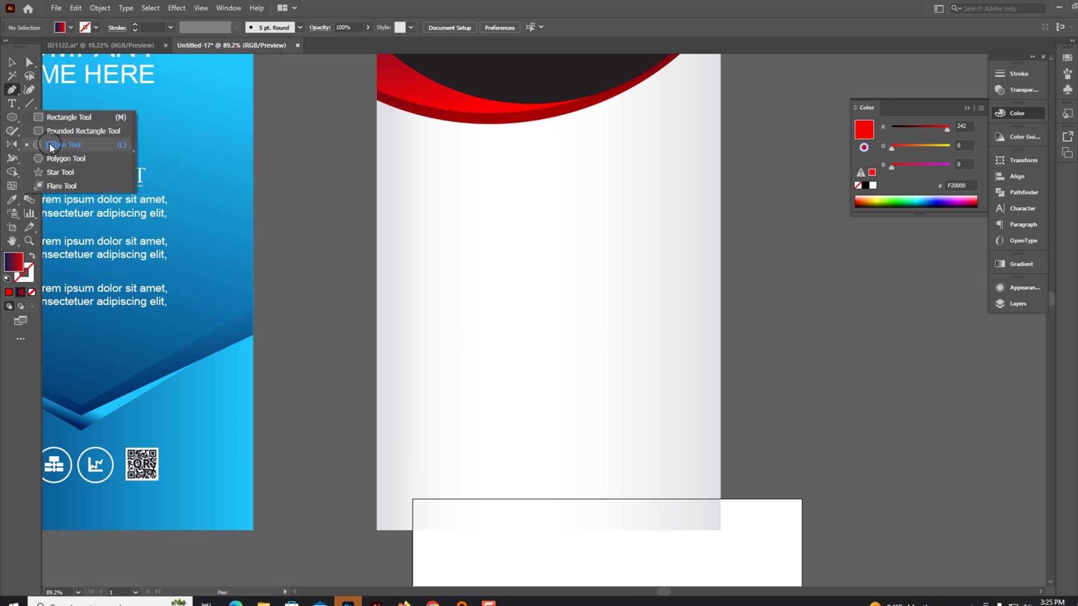
left_click(83, 131)
left_click_drag(522, 260, 625, 363)
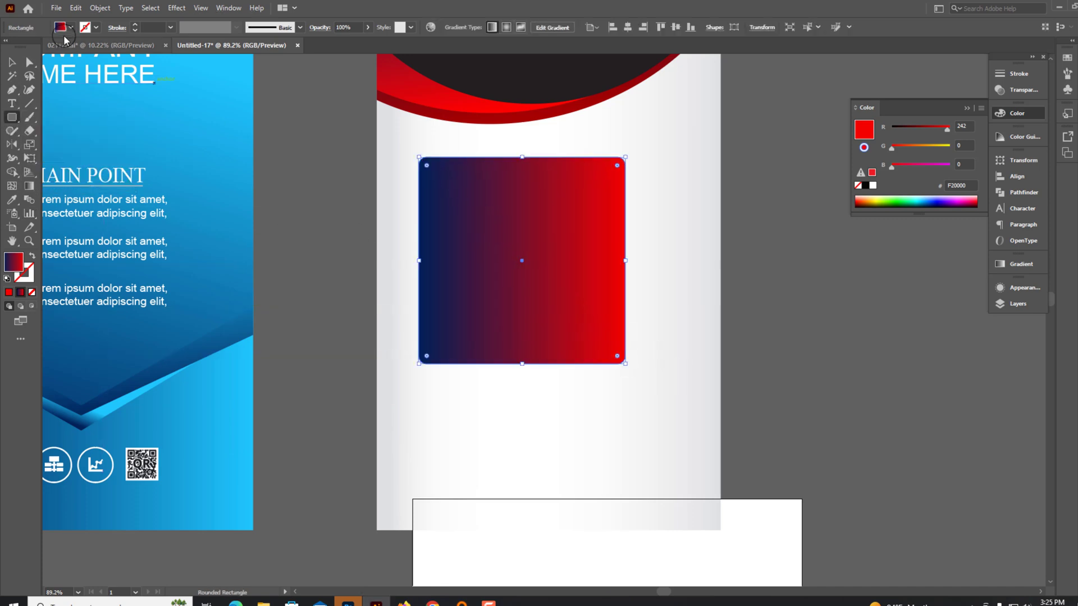
left_click_drag(416, 151, 478, 115)
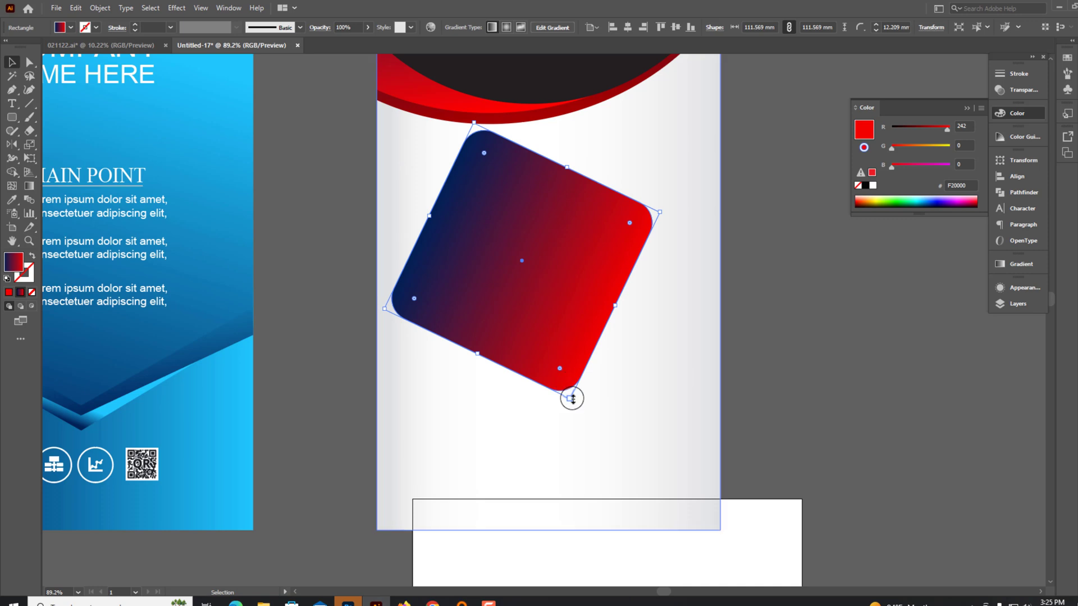
left_click_drag(564, 387, 608, 508)
mouse_move(724, 283)
left_mouse_down()
mouse_move(760, 217)
mouse_move(640, 341)
left_mouse_up()
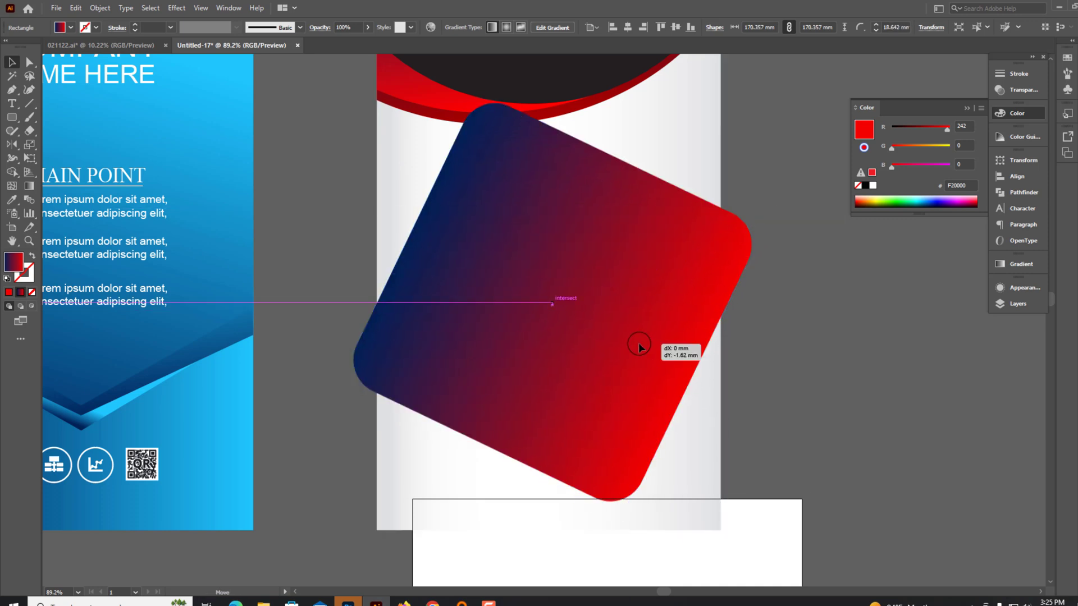
- Trim the rounded panel to the flyer using the white background rectangle
left_click(593, 371)
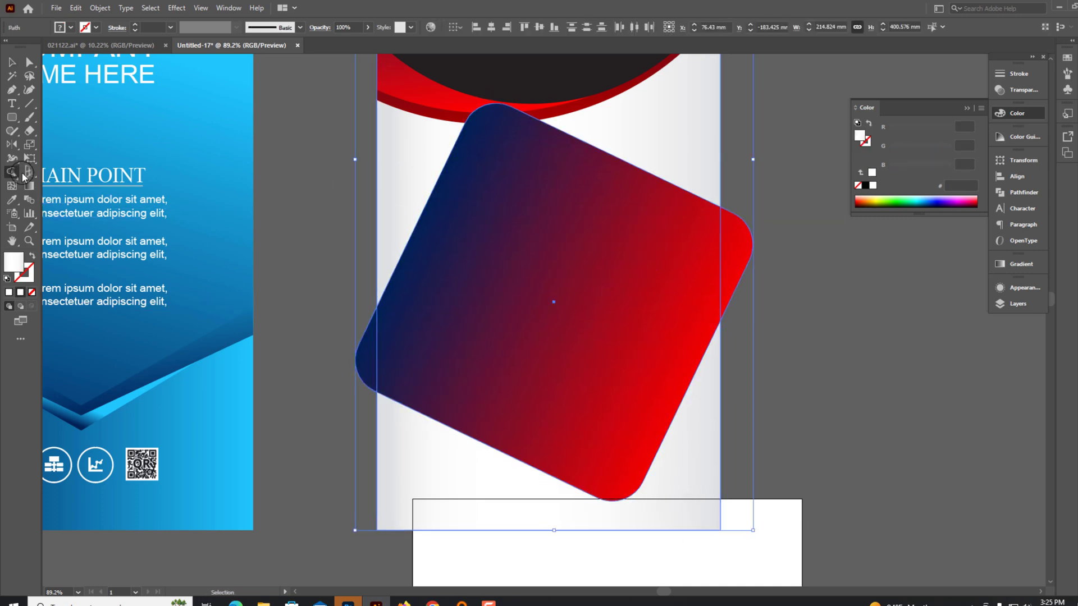
left_click(365, 351, "alt")
left_click(735, 252, "alt")
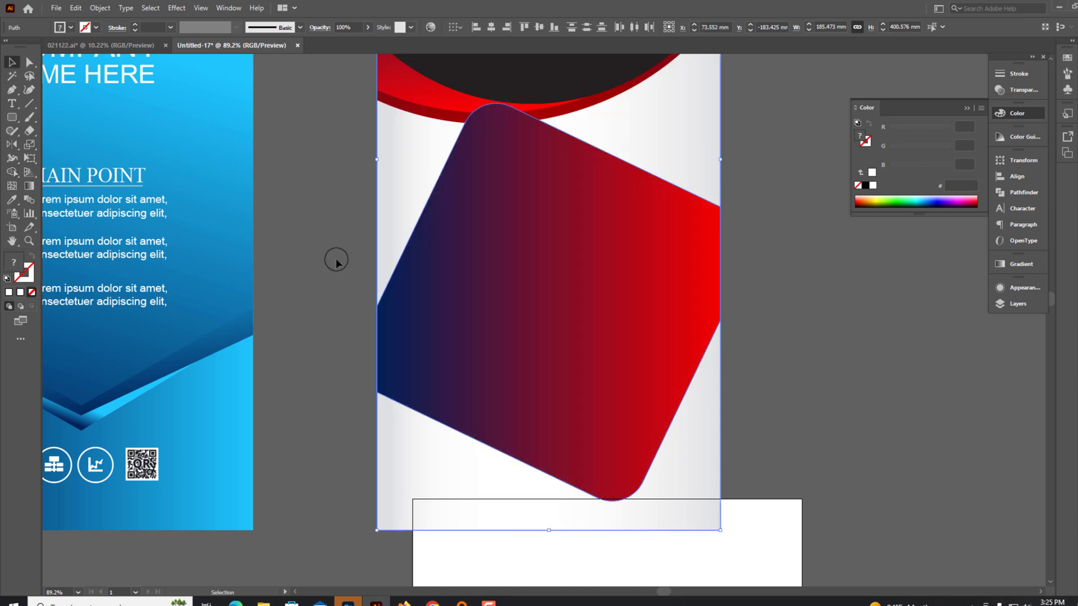
left_click(557, 332)
left_click(648, 478)
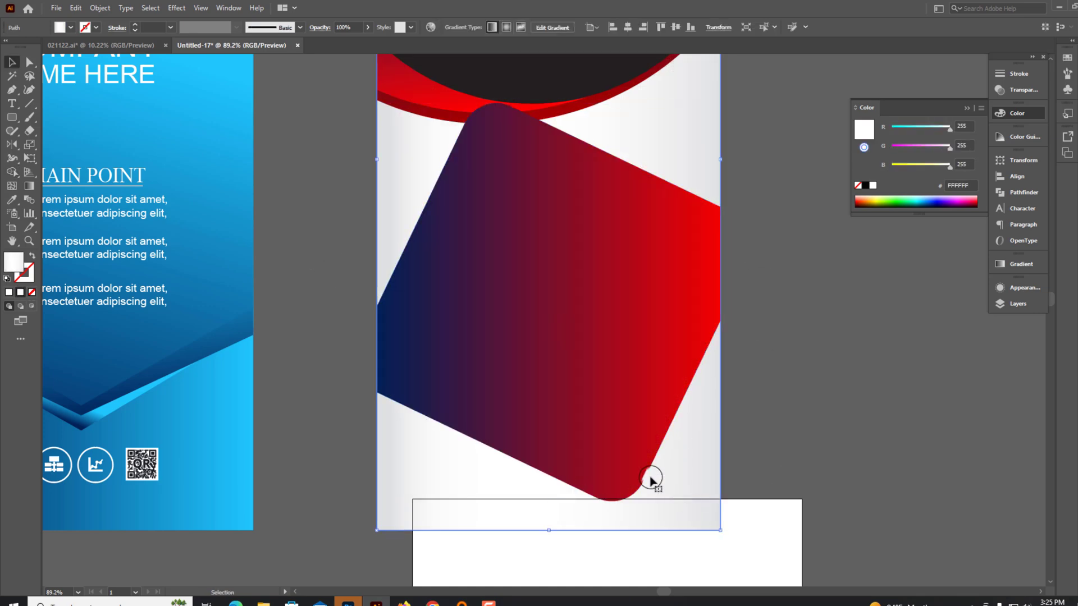
- Paste a white copy of the background rectangle in front of the panel
left_click(76, 7)
left_click(75, 7)
left_click(110, 90)
key("ctrl+minus")
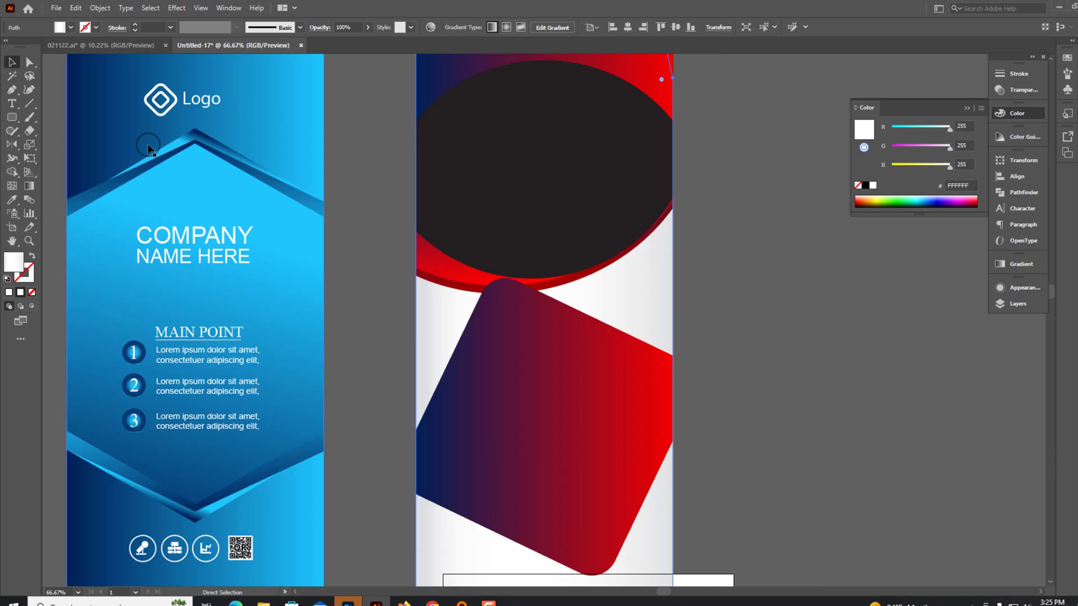
key("ctrl+minus")
- Delete the rounded panel's region with Shape Builder
key("ctrl+shift+bracketleft")
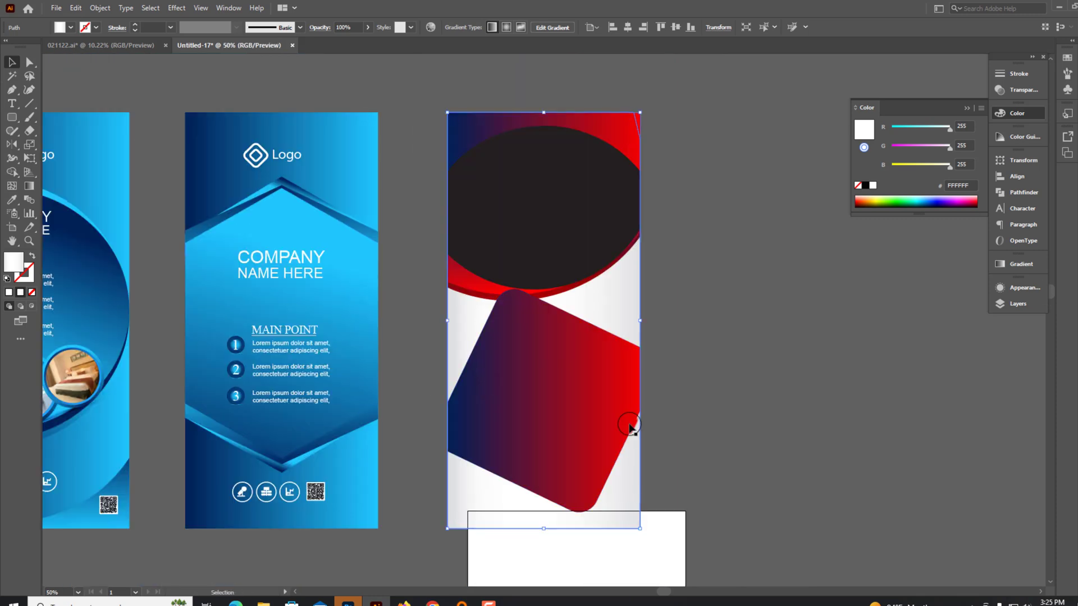
key("ctrl+a")
left_click(12, 172)
left_click(519, 351, "alt")
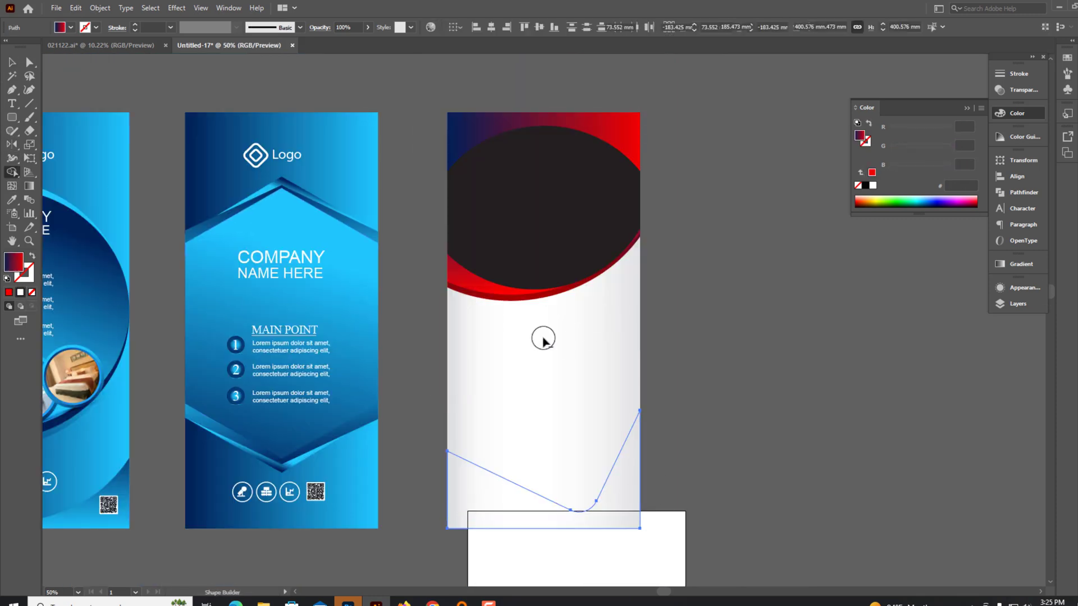
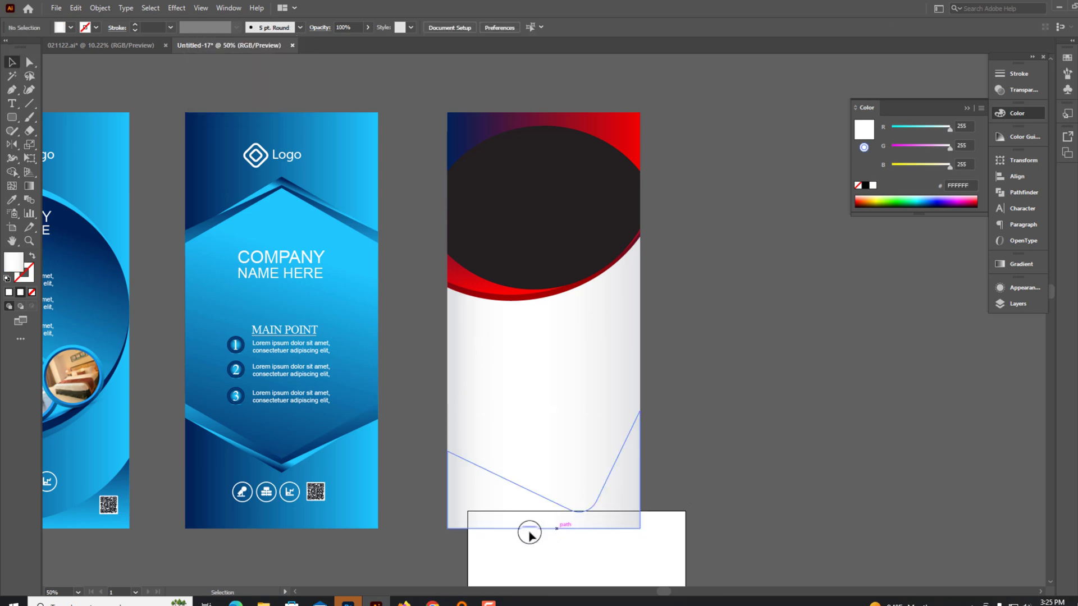
- Eyedrop the navy-to-red gradient onto the banner's bottom shape
key("a")
left_click(12, 199)
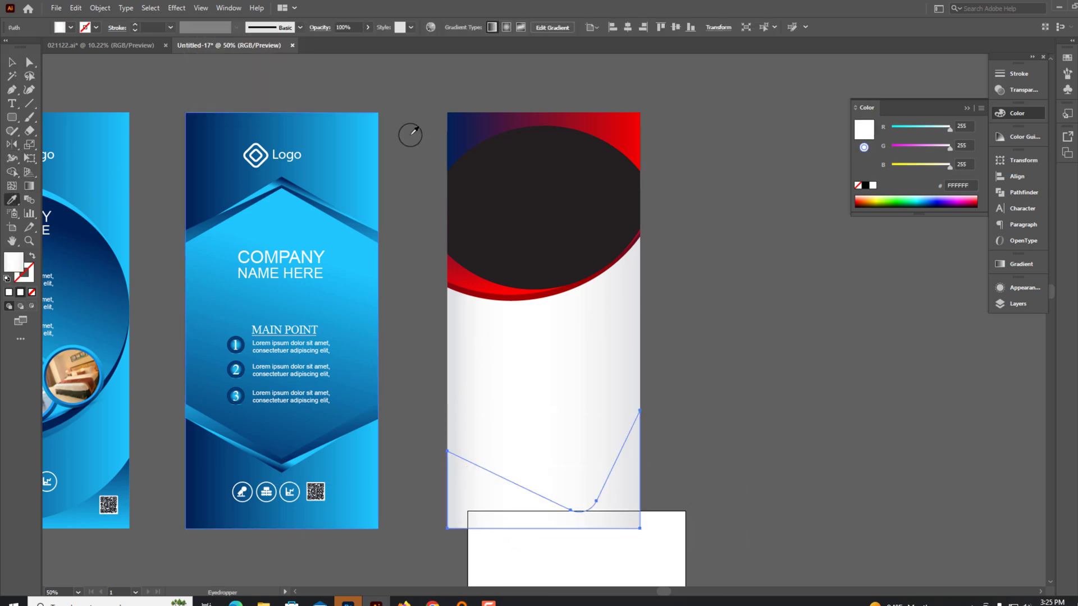
left_click(458, 121)
left_click(680, 466, "ctrl")
scroll(680, 466, "up", 3)
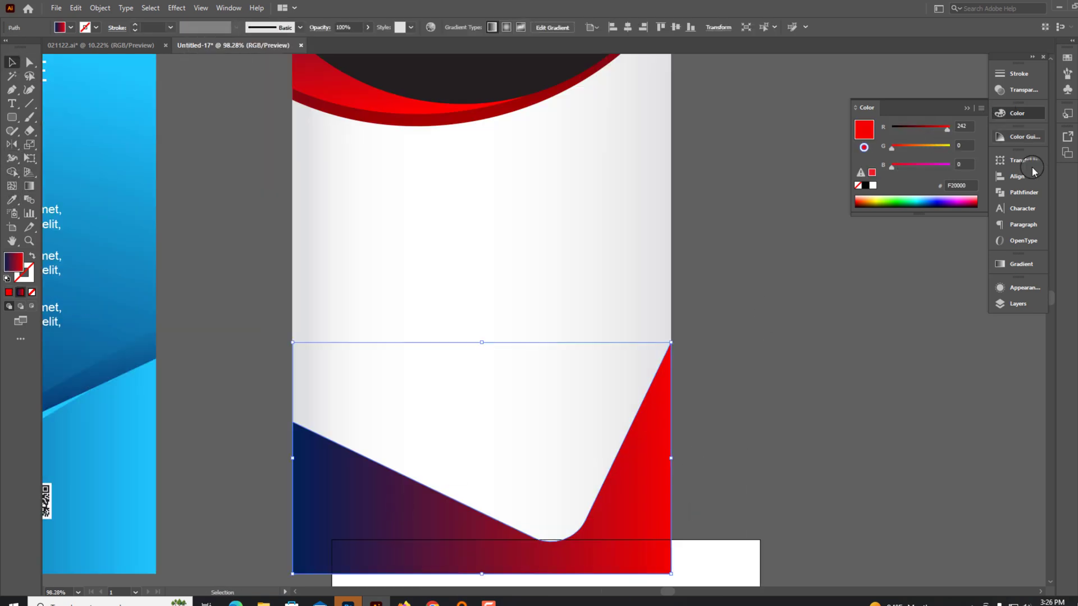
- Change the gradient's left stop to cyan 00D6FF
left_click(1020, 264)
left_click(862, 365)
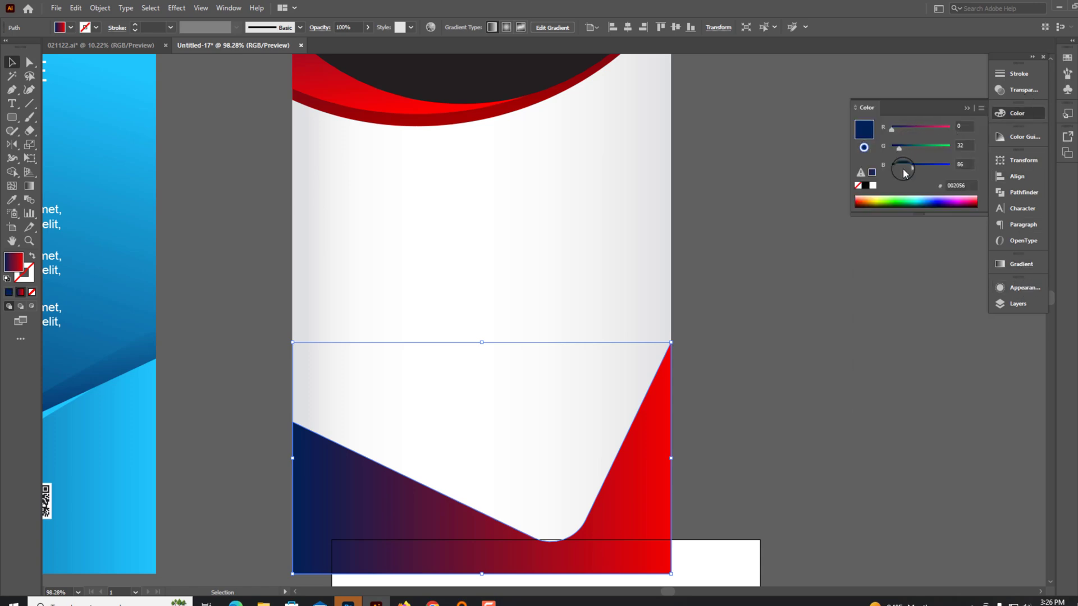
left_click_drag(858, 206, 915, 201)
left_click(851, 290)
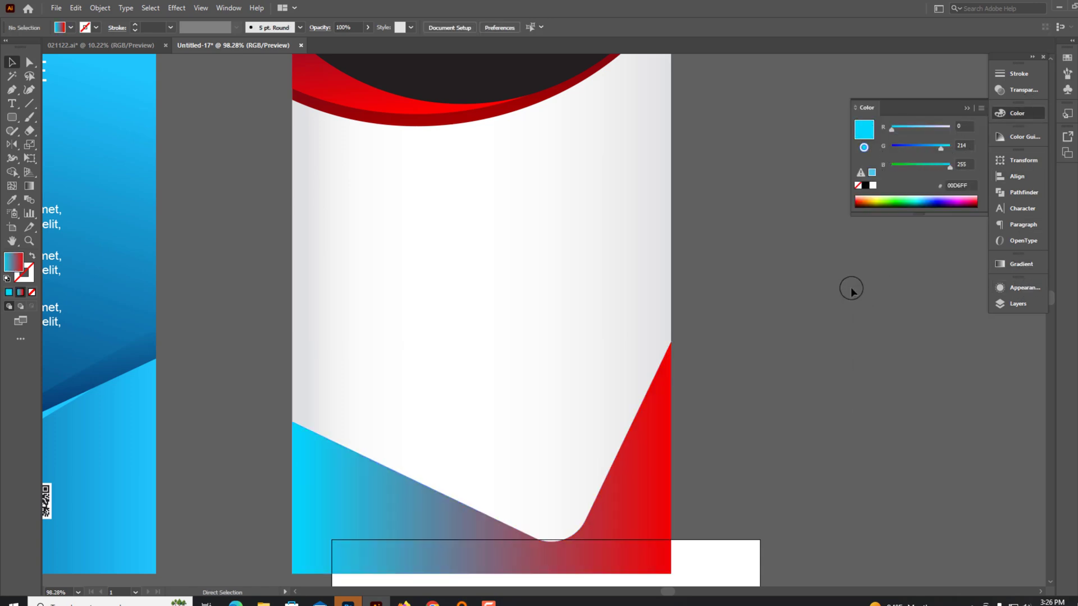
scroll(602, 351, "down", 5)
scroll(484, 435, "up", 3)
left_click(484, 427)
left_click(332, 353)
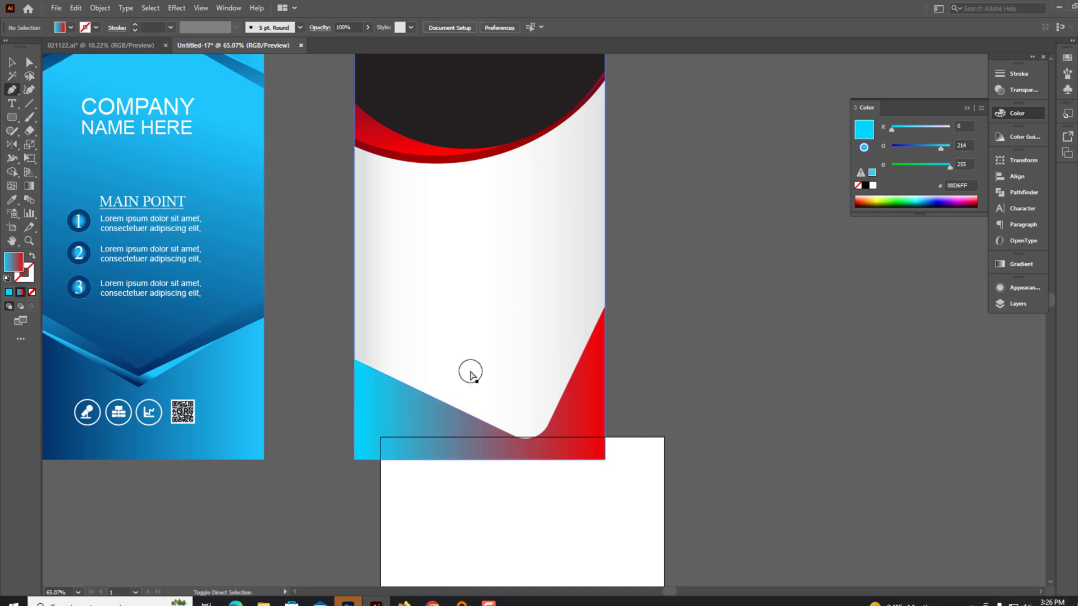
scroll(471, 371, "up", 3)
- Redraw the bottom shape as an angled wave with the Pen tool
left_click(241, 321)
left_click(607, 523)
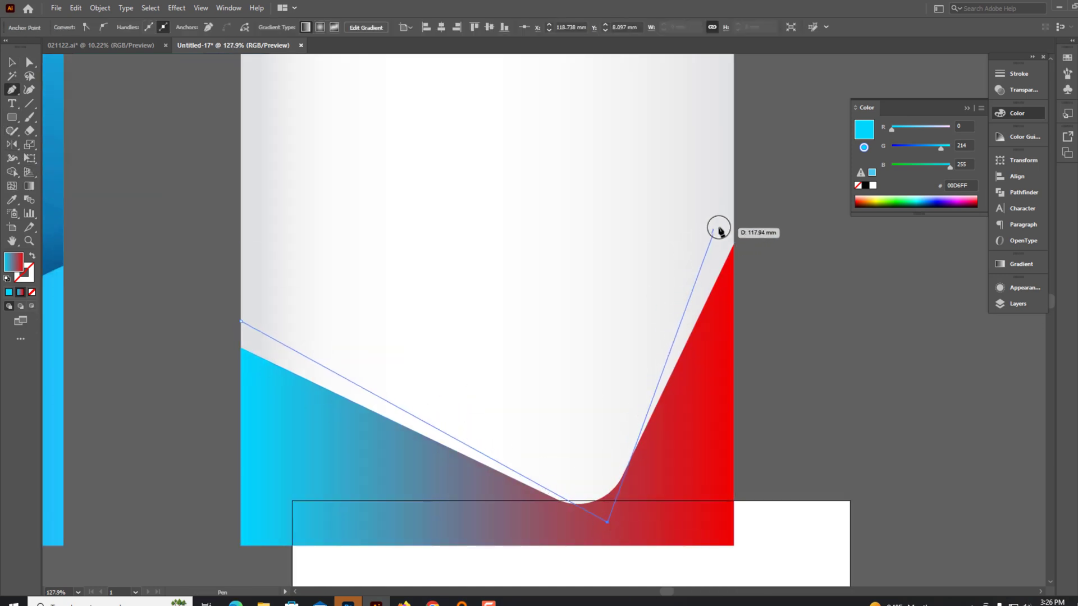
left_click(733, 212)
left_click(733, 250)
left_click(726, 514)
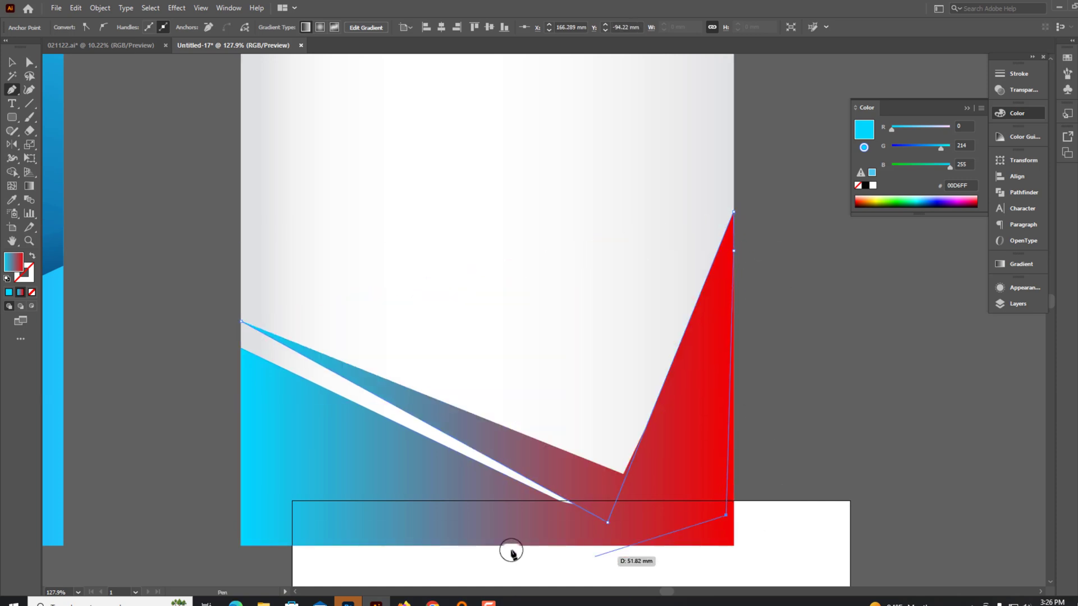
left_click(241, 514)
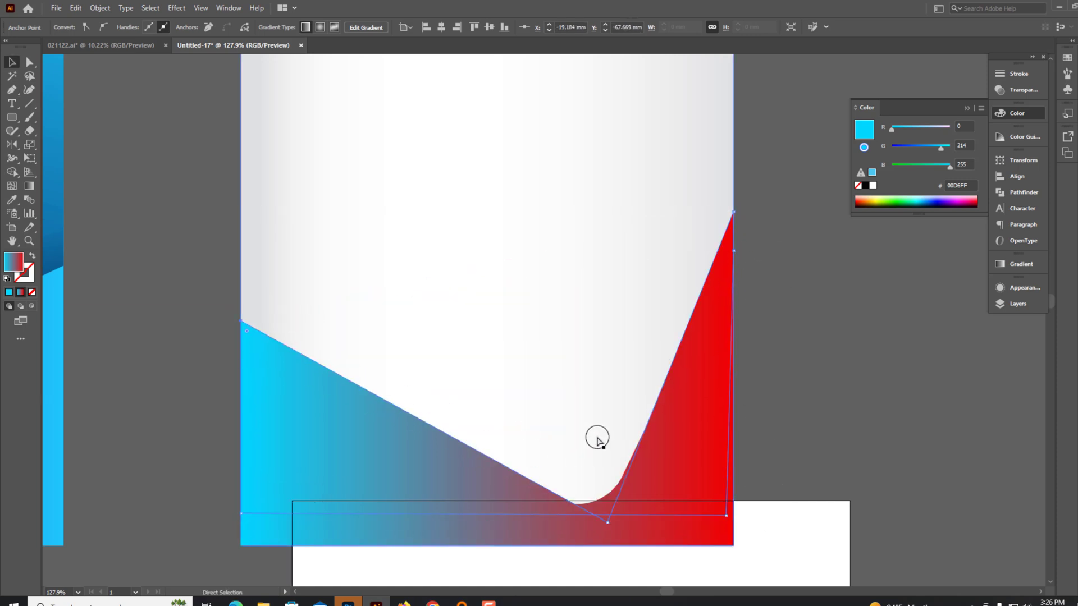
- Angle the gradient diagonally from upper right to lower left across the wave
left_click(29, 186)
left_click_drag(308, 139, 471, 342)
left_click_drag(733, 289, 309, 505)
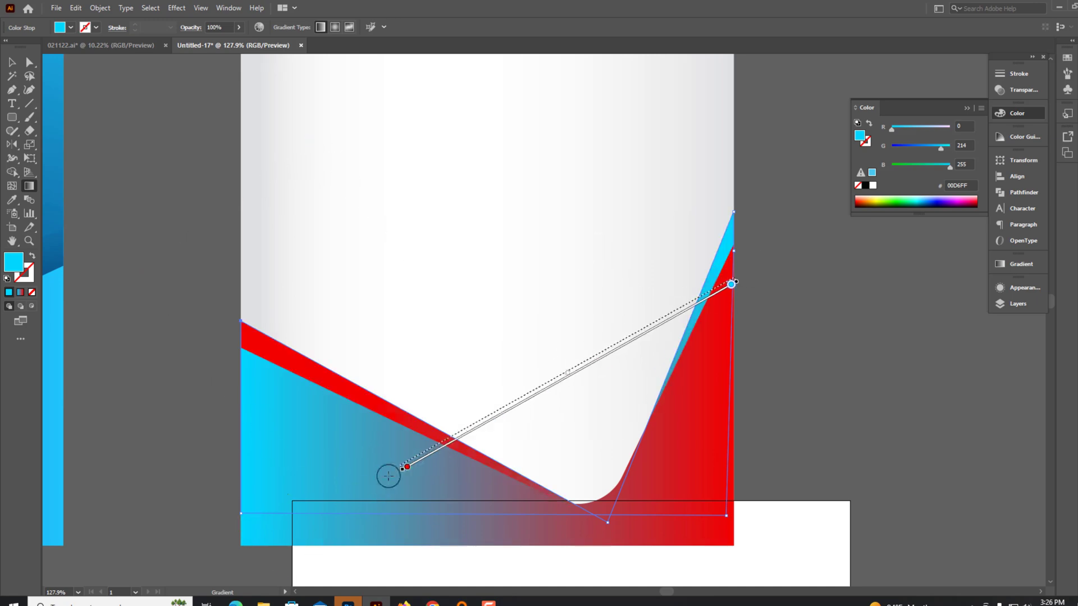
key("v")
key("ctrl+minus")
key("ctrl+minus")
key("ctrl+minus")
left_click(115, 127)
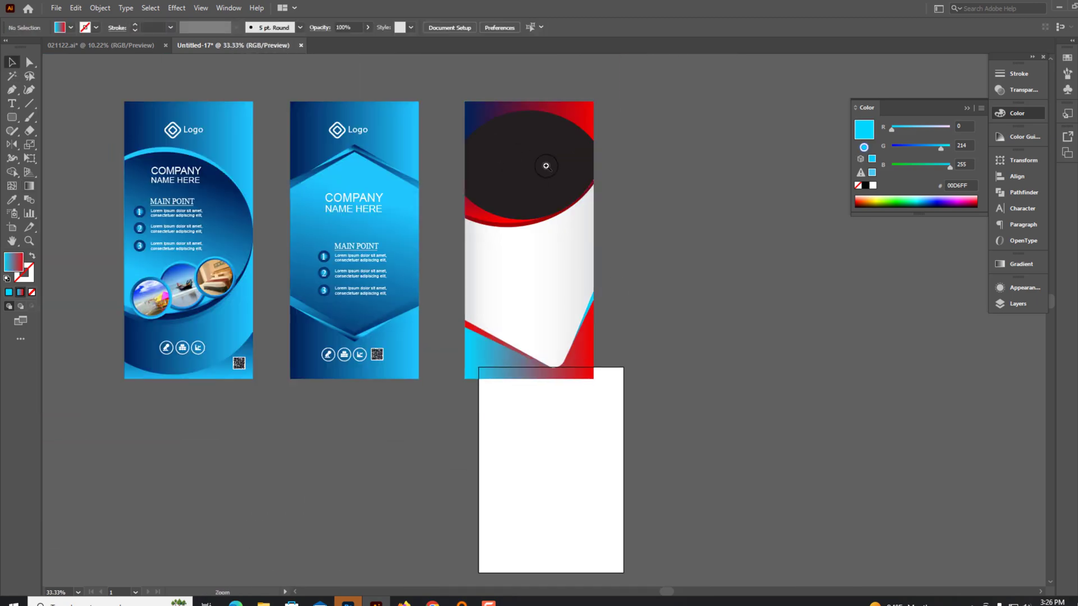
- Give the bottom wave the black-to-red gradient sampled from existing artwork
left_click_drag(546, 166, 686, 183)
left_click(473, 522)
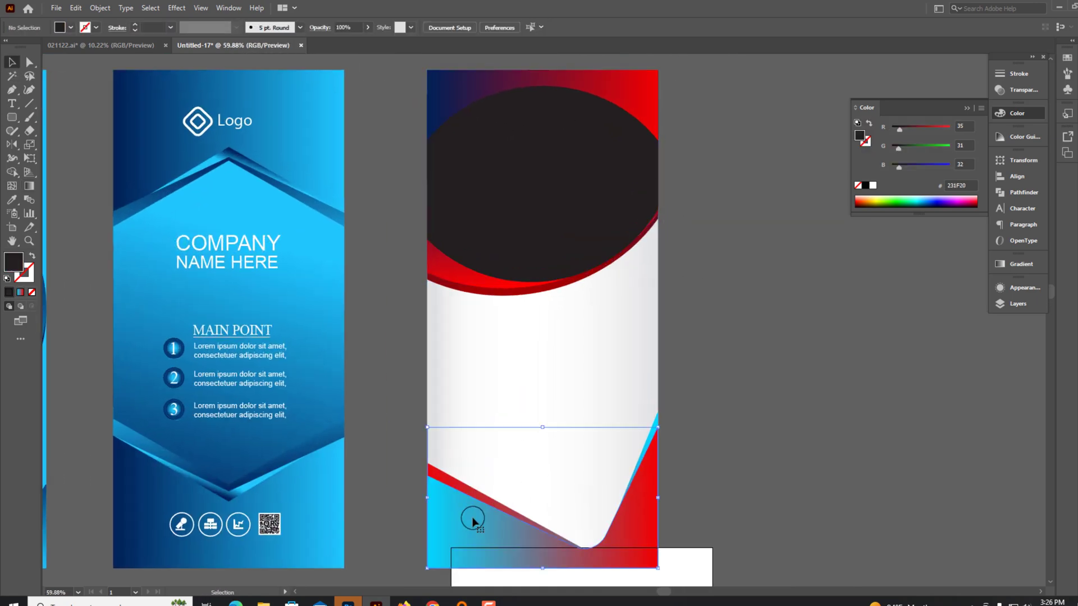
key("ctrl+F9")
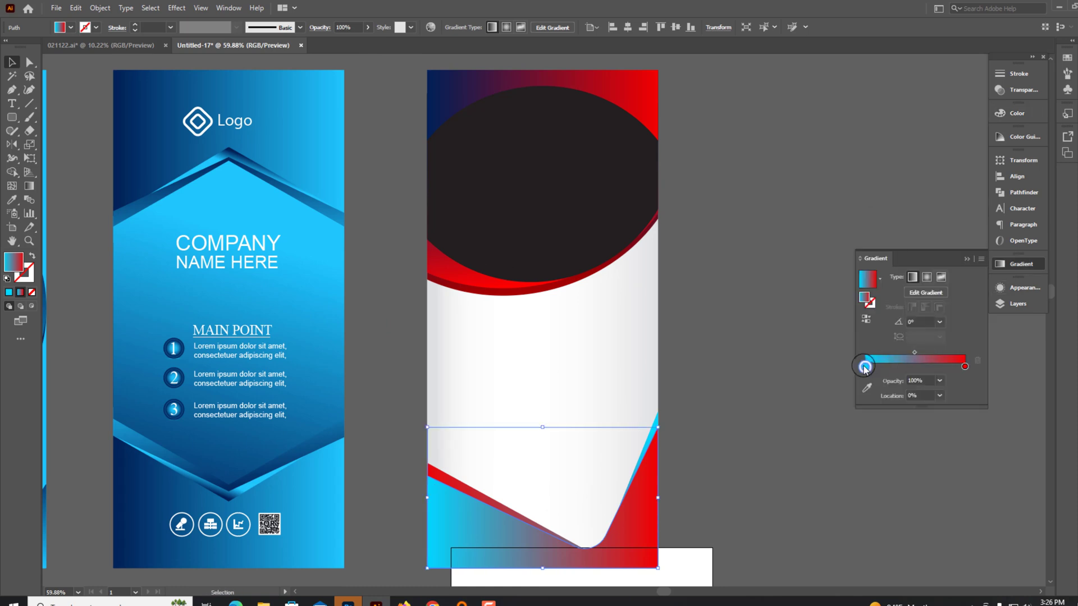
double_click(865, 366)
left_click(865, 185)
scroll(664, 524, "up", 2)
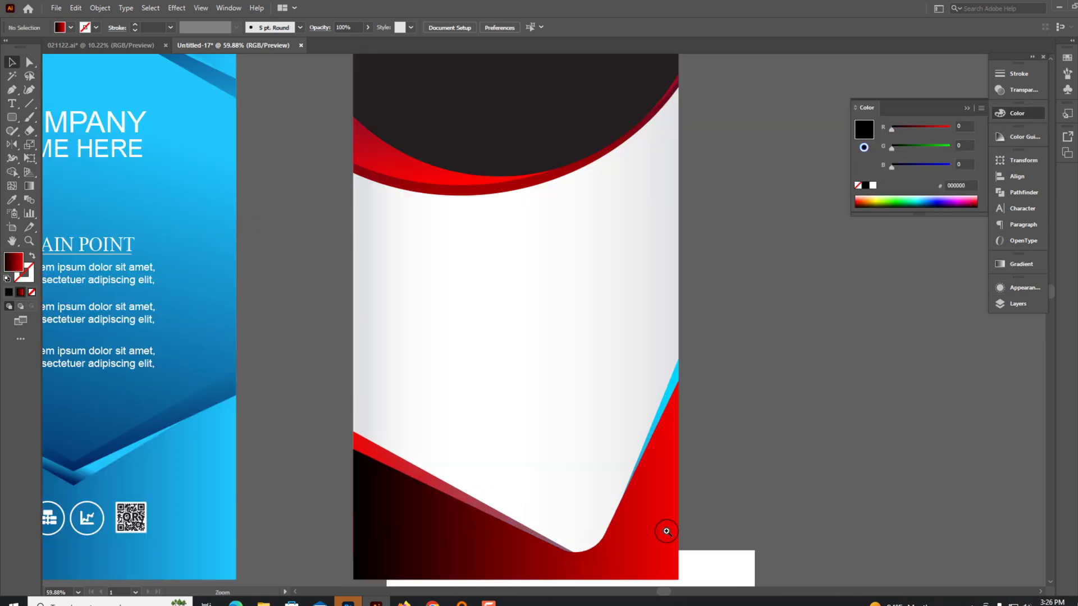
left_click(670, 386)
left_click(359, 477)
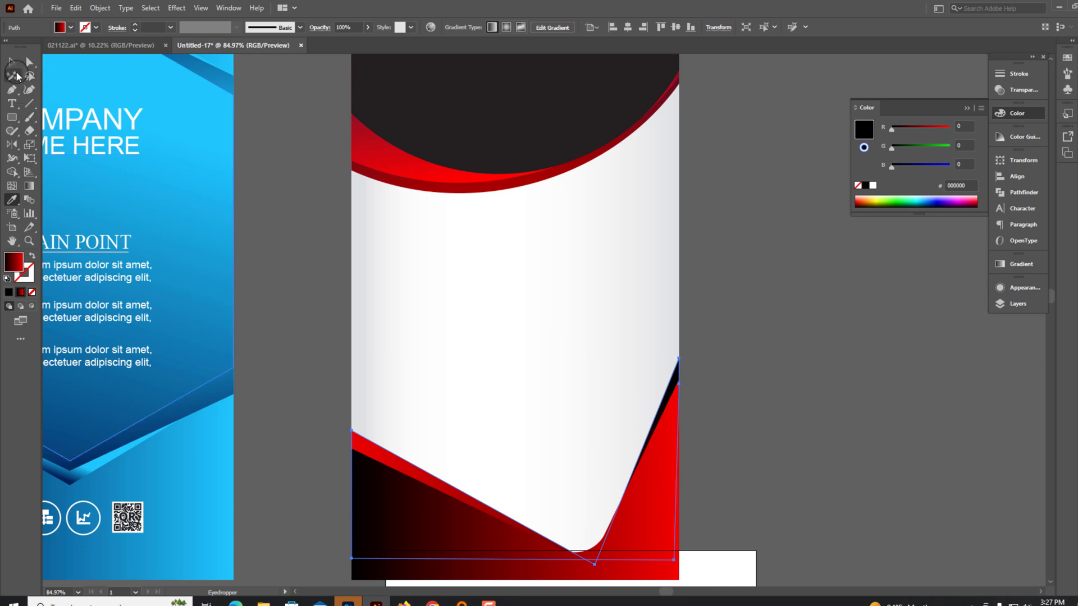
scroll(309, 320, "up", 3)
- Darken the header gradient's top stop to 00002C, running vertically from the top
key("a")
left_click(308, 320)
scroll(306, 297, "down", 1)
key("ctrl+minus")
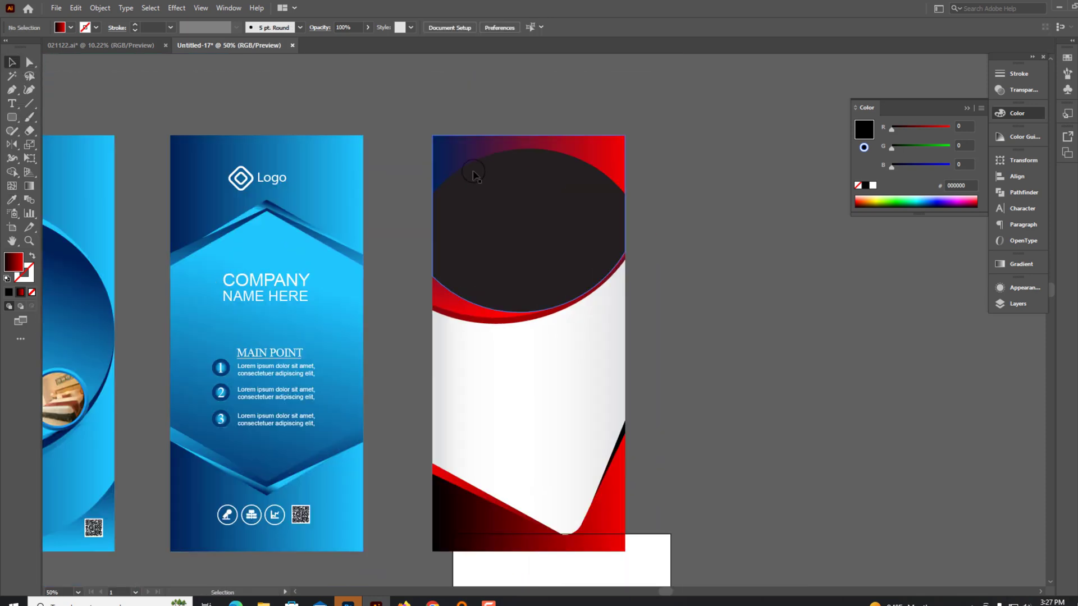
left_click(29, 185)
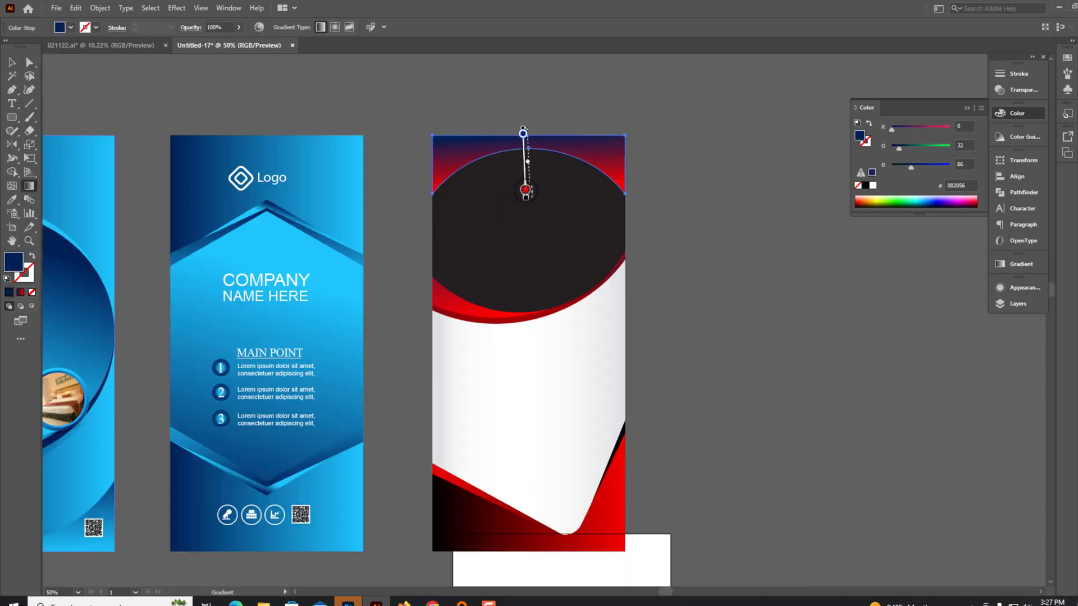
left_click_drag(546, 134, 606, 135)
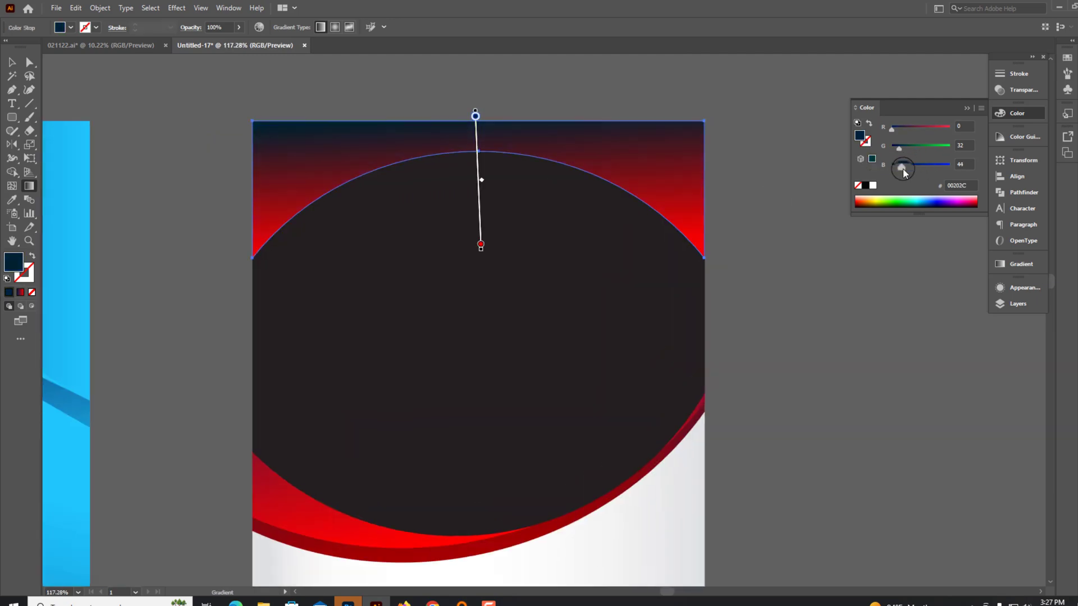
left_click_drag(898, 149, 890, 149)
key("v")
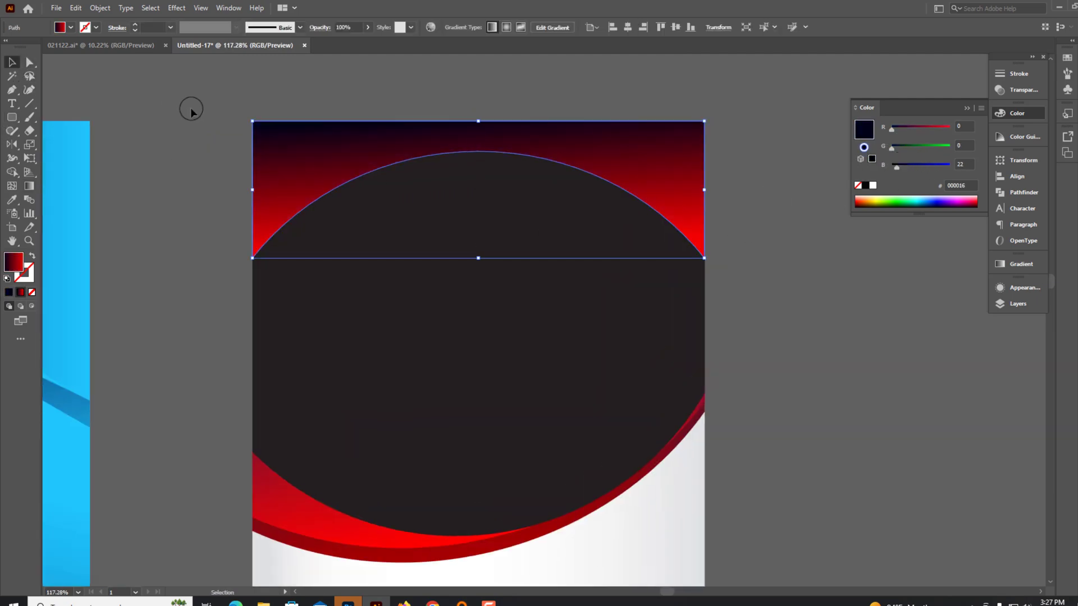
scroll(582, 320, "down", 5)
left_click(741, 393)
- Shrink the three house photos and move them above the banners
scroll(741, 393, "down", 1)
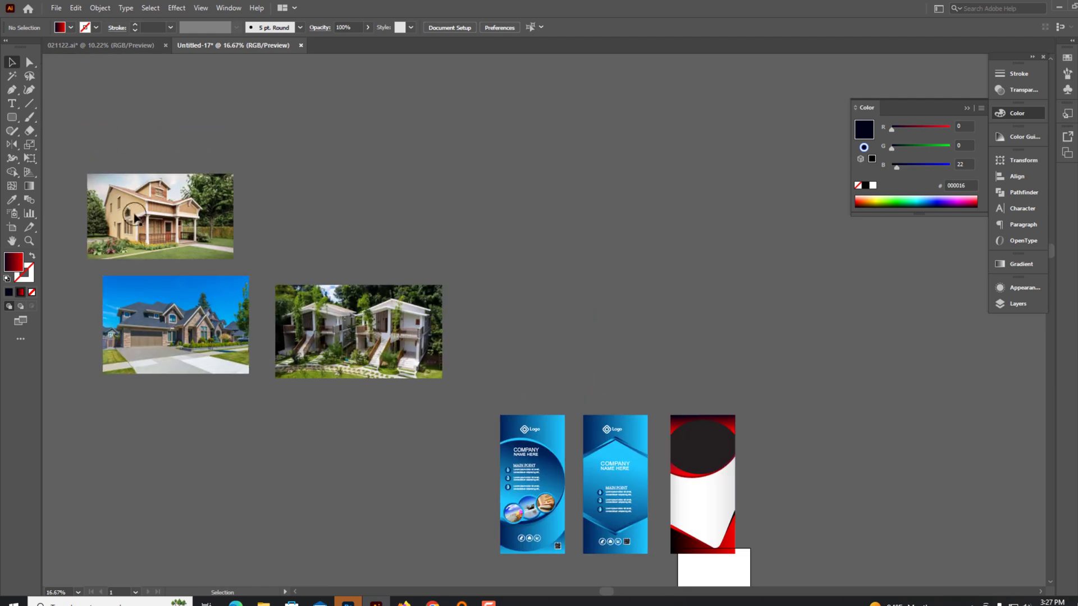
left_click_drag(176, 325, 571, 313)
mouse_move(838, 366)
left_mouse_down()
mouse_move(728, 243)
mouse_move(776, 470)
left_mouse_up()
left_click(775, 470)
scroll(705, 436, "up", 4)
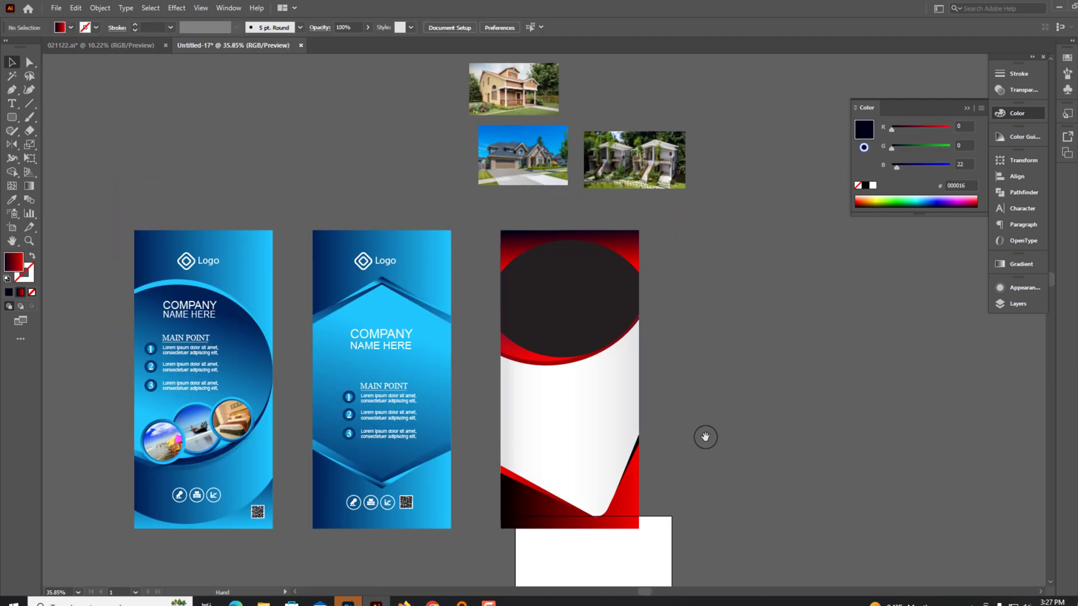
- Copy the logo onto the red banner and paste a stretched copy behind the header
left_click_drag(549, 277, 554, 277)
scroll(413, 320, "up", 2)
left_click(275, 400)
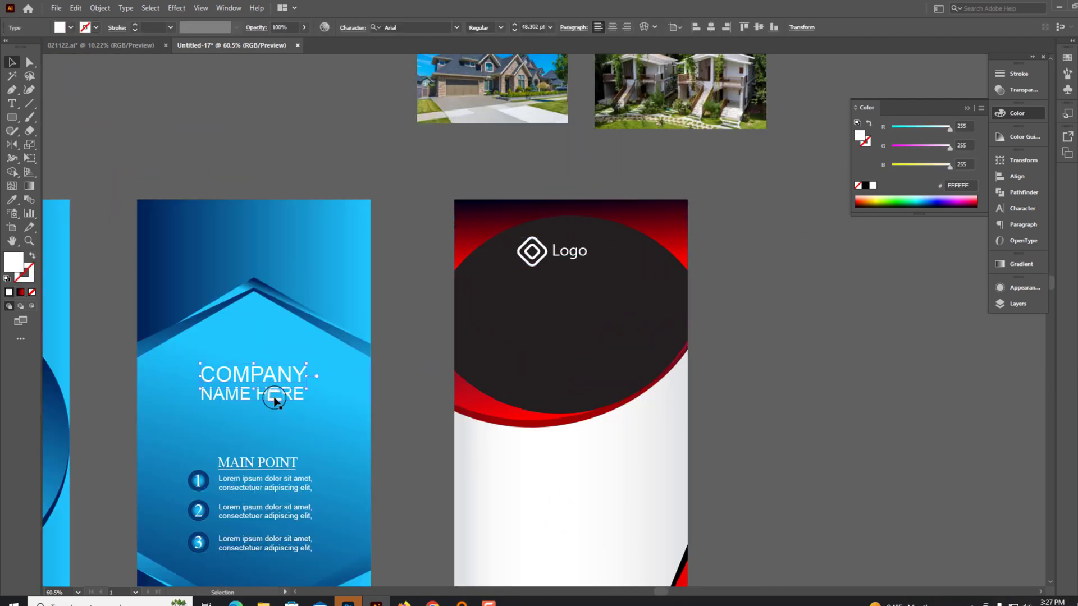
scroll(591, 190, "up", 4)
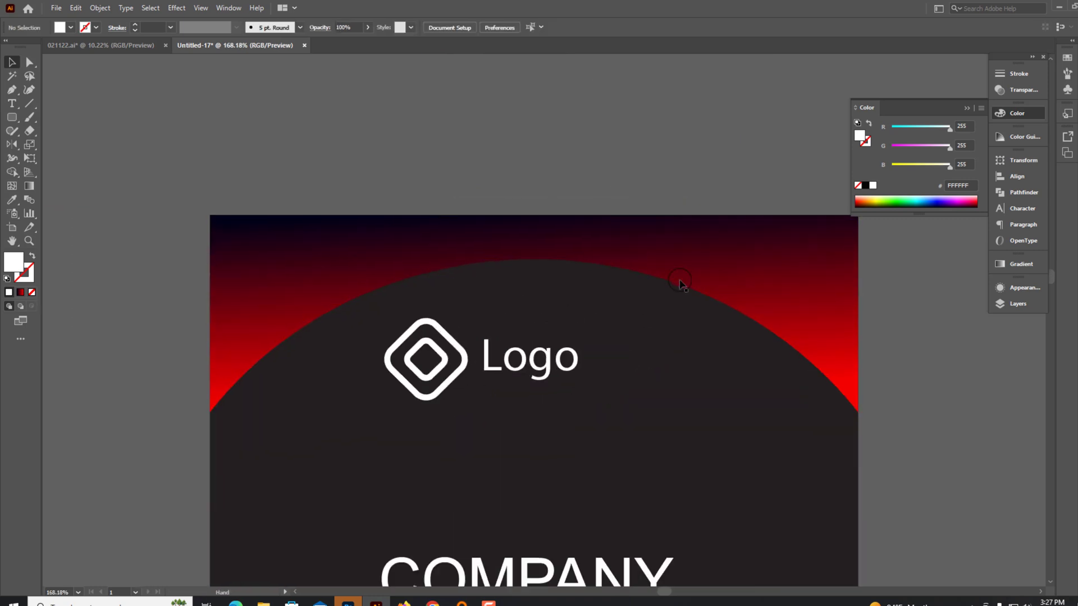
left_click(681, 281)
left_click(76, 8)
left_click(98, 101)
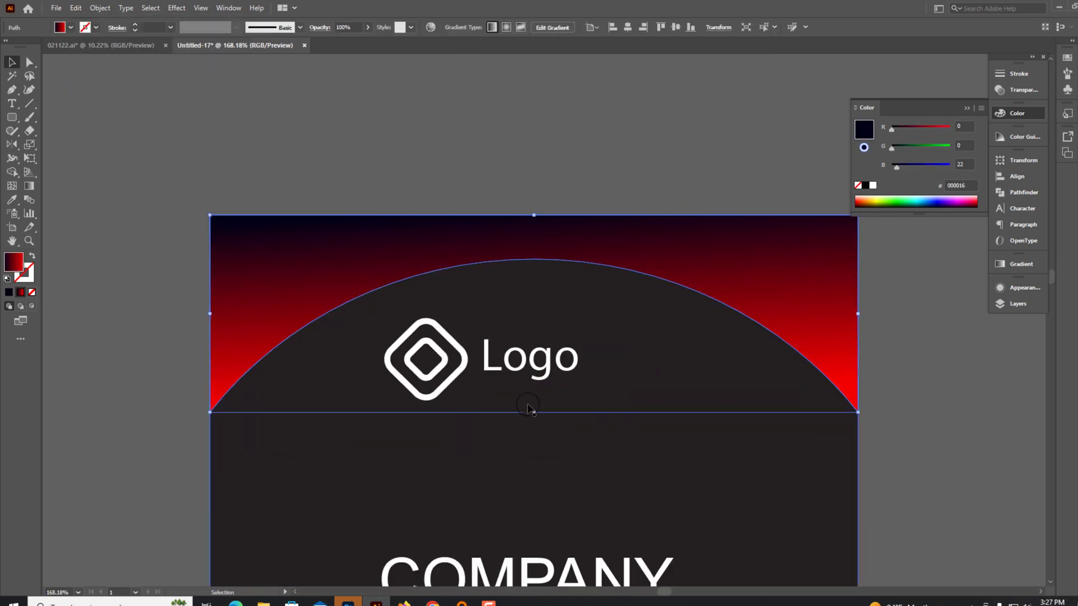
left_click_drag(533, 412, 535, 432)
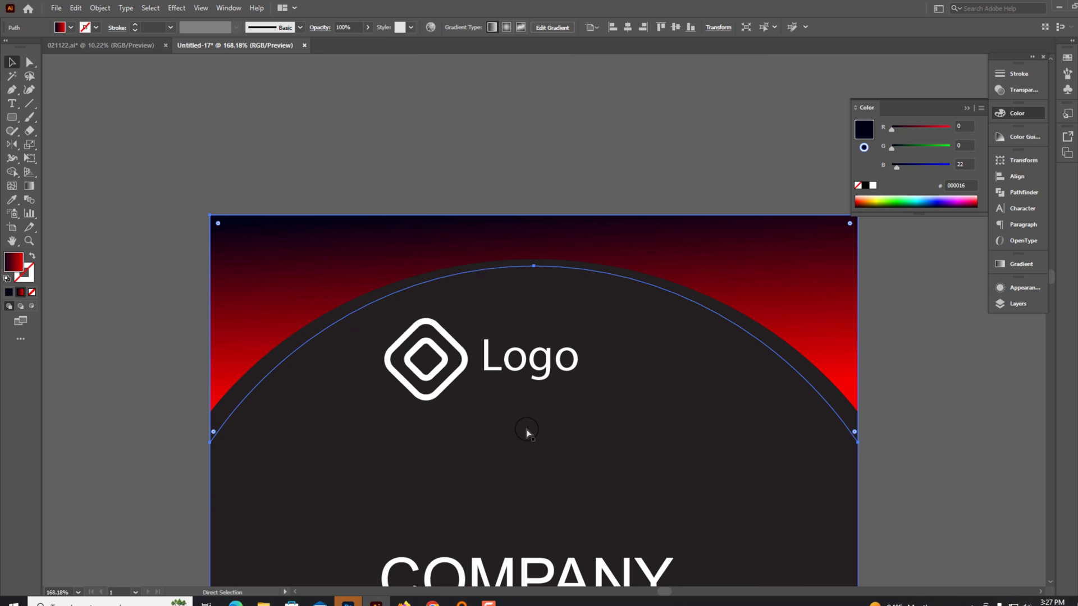
- Apply a diagonal black-to-red gradient to the arc around the dark circle
scroll(478, 486, "down", 1)
scroll(452, 450, "down", 1)
key("a")
left_click(561, 539)
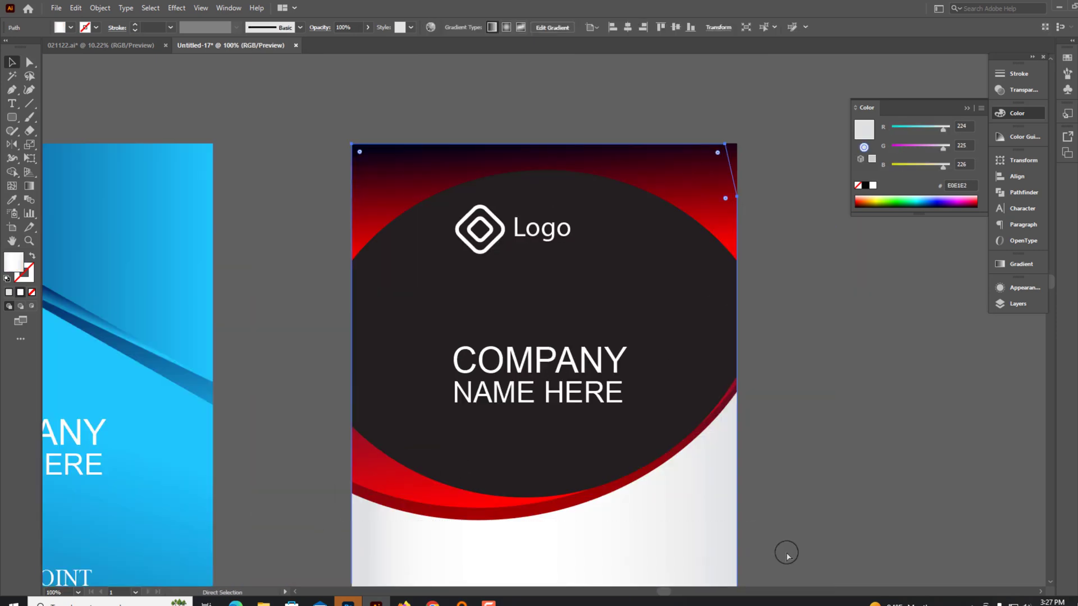
left_click_drag(376, 506, 352, 498)
left_click(512, 175)
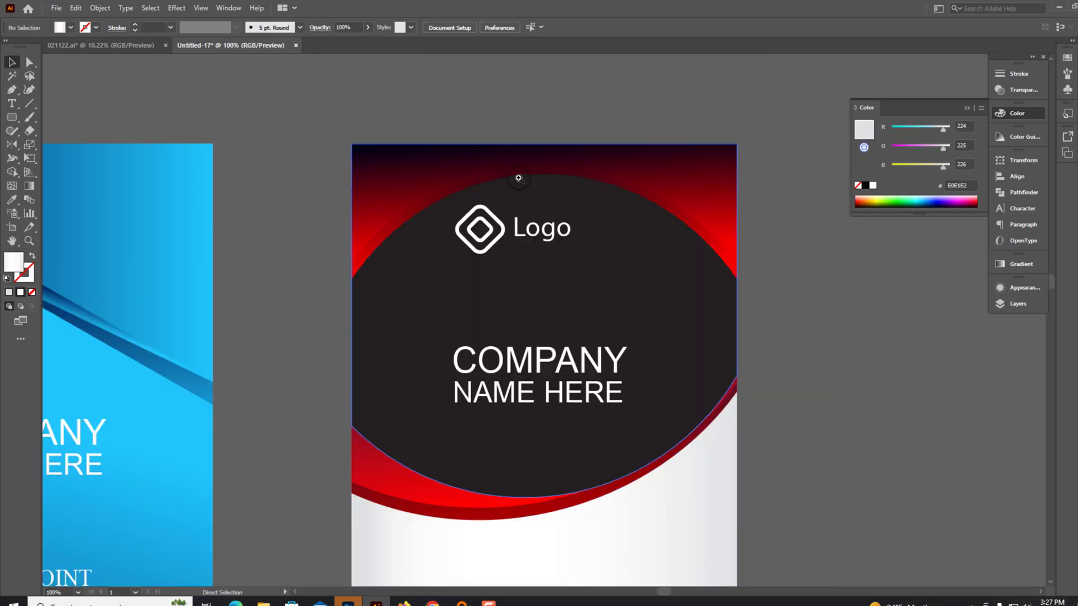
scroll(522, 177, "up", 3)
key("g")
left_click_drag(570, 88, 580, 389)
mouse_move(399, 151)
left_mouse_down()
mouse_move(370, 216)
mouse_move(488, 238)
mouse_move(392, 268)
mouse_move(442, 254)
left_mouse_up()
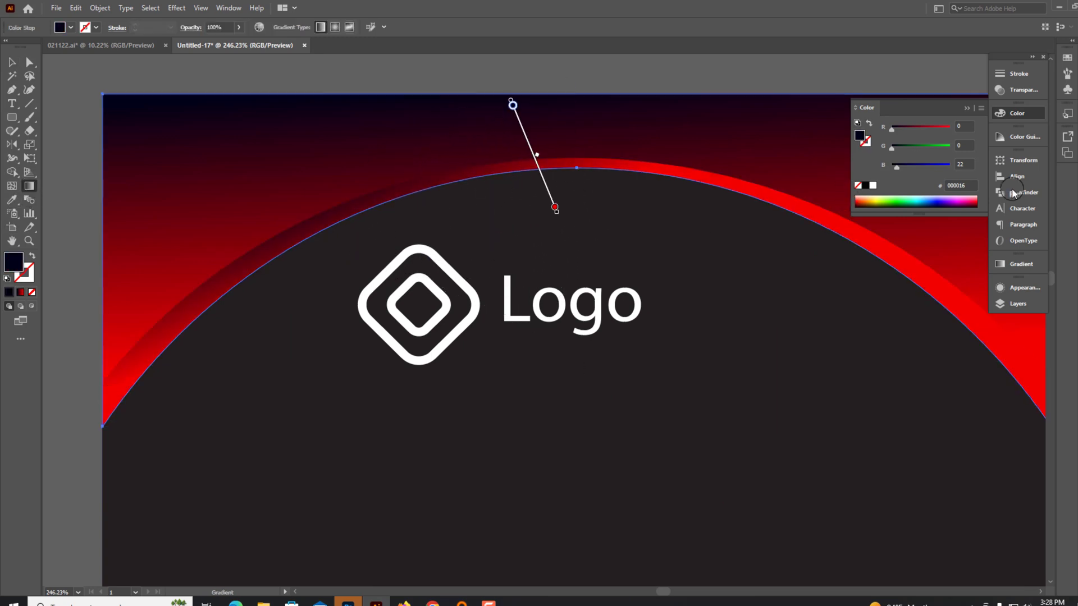
- Shift the arc gradient's red stop to magenta-pink
left_click(1013, 263)
left_click(1017, 112)
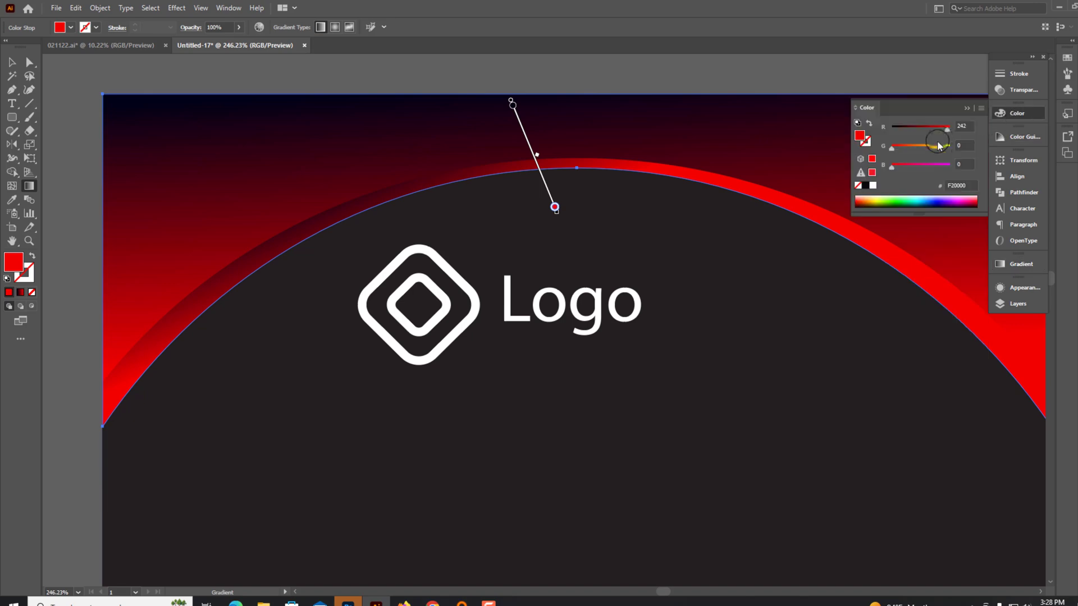
left_click_drag(943, 165, 937, 169)
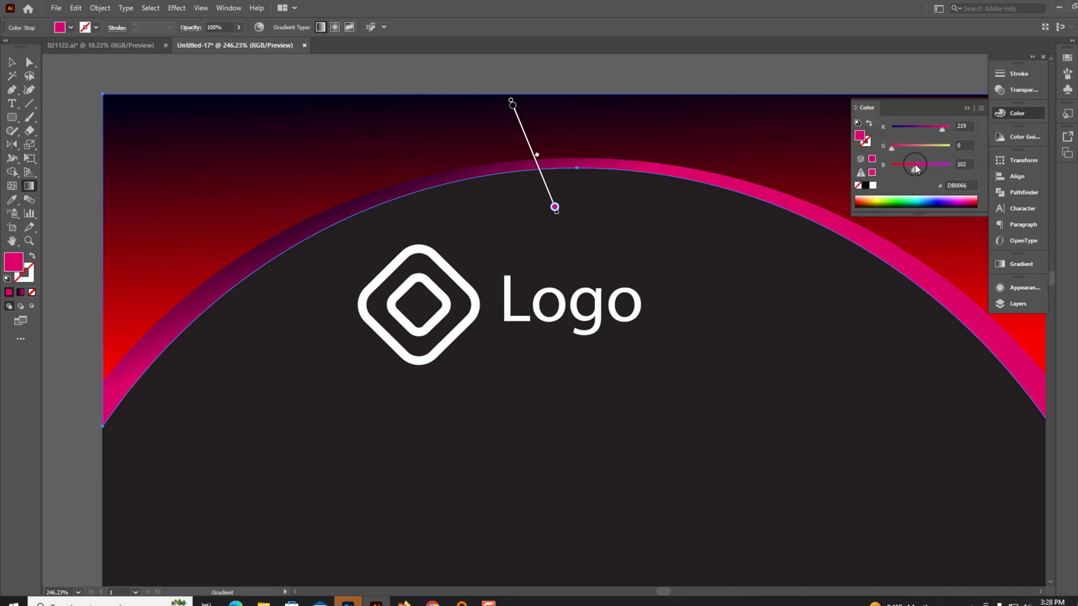
key("v")
key("ctrl+minus")
key("ctrl+minus")
key("ctrl+minus")
key("ctrl+minus")
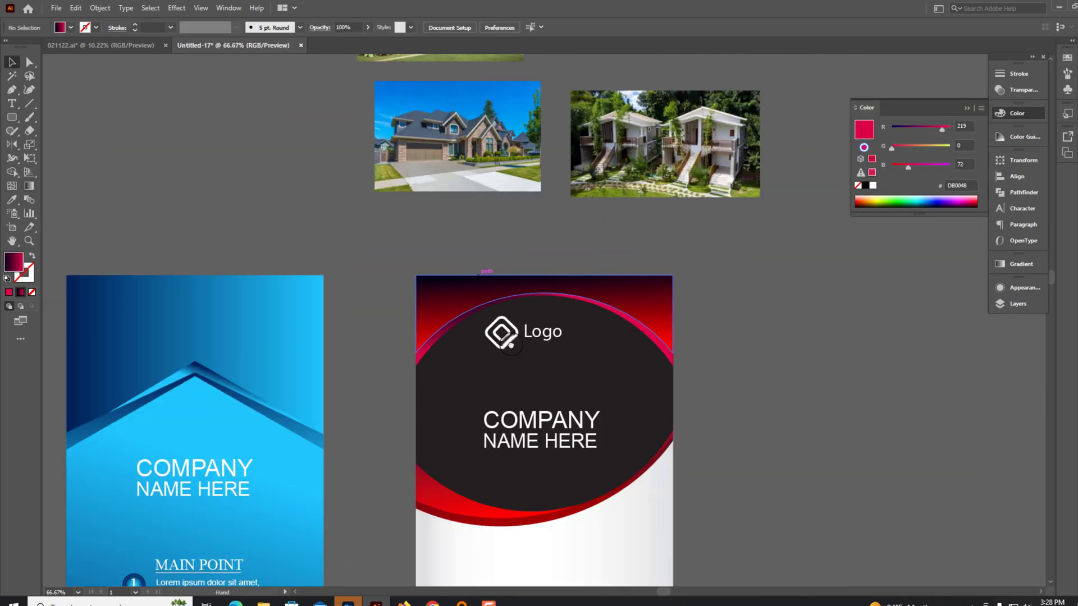
key("ctrl+minus")
scroll(397, 382, "up", 1)
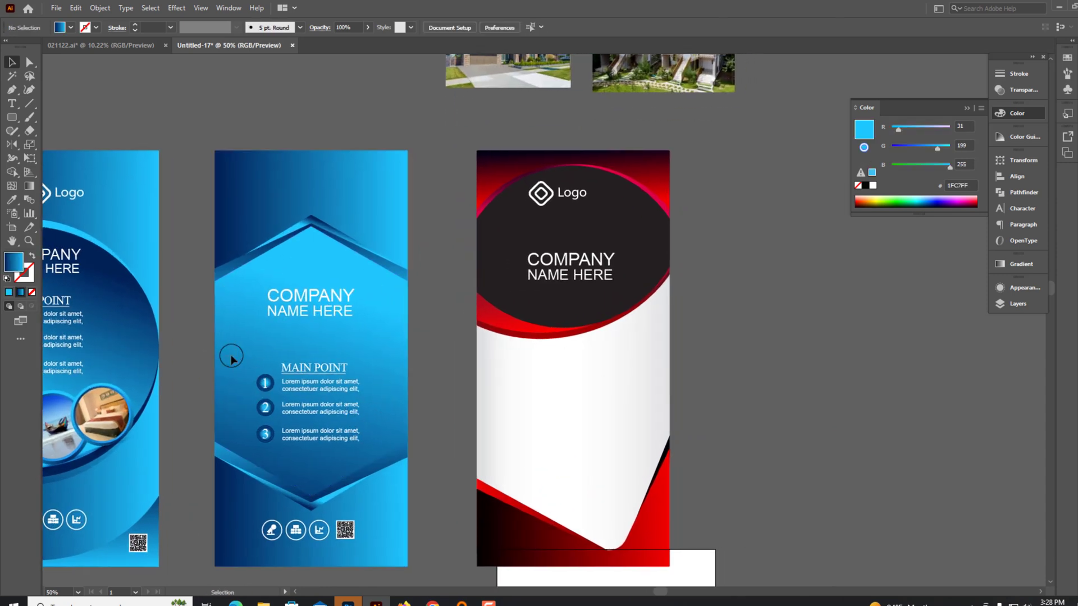
- Copy the numbered MAIN POINT list from the blue banner onto the red banner
mouse_move(231, 358)
left_mouse_down()
mouse_move(298, 470)
mouse_move(368, 442)
left_mouse_up()
left_click(332, 360)
left_click_drag(344, 394, 361, 441)
key("Delete")
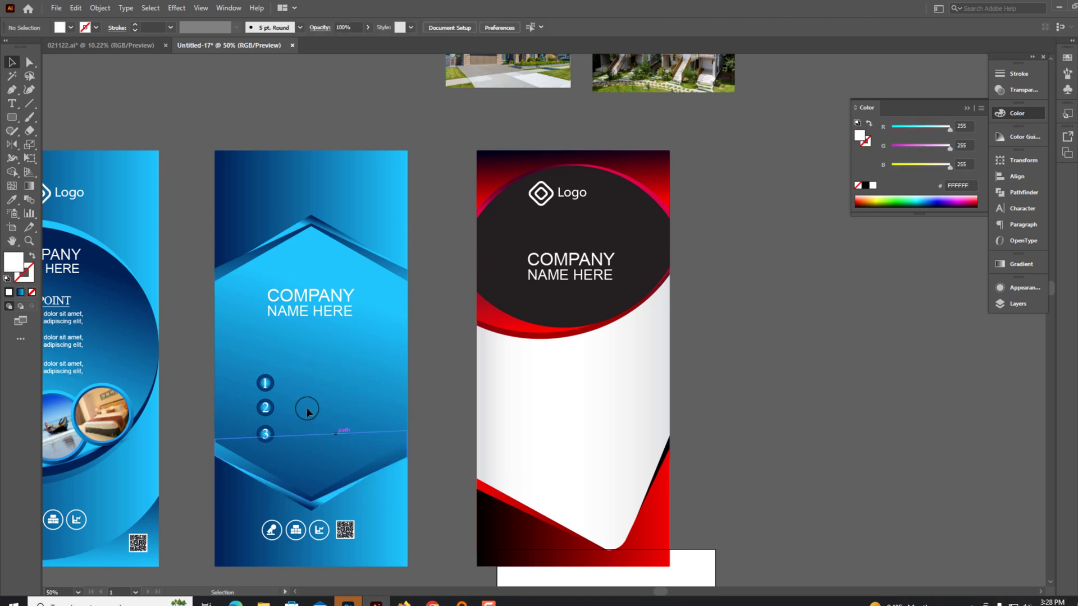
left_click_drag(250, 371, 342, 397)
left_click(330, 462)
key("ctrl+z")
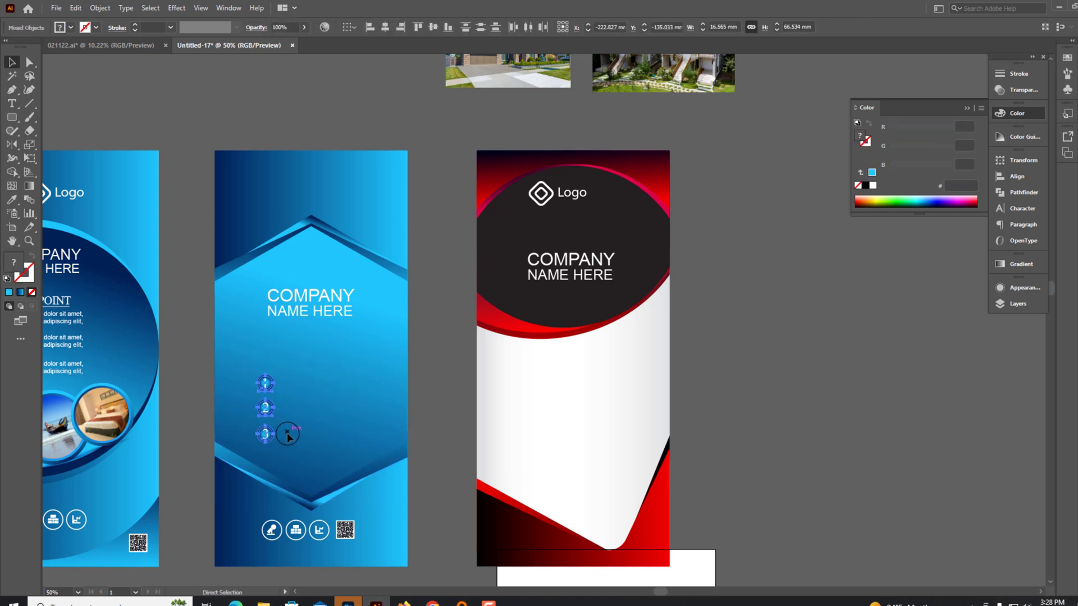
- Make the pasted list text dark navy
scroll(556, 425, "up", 3)
scroll(591, 394, "up", 2)
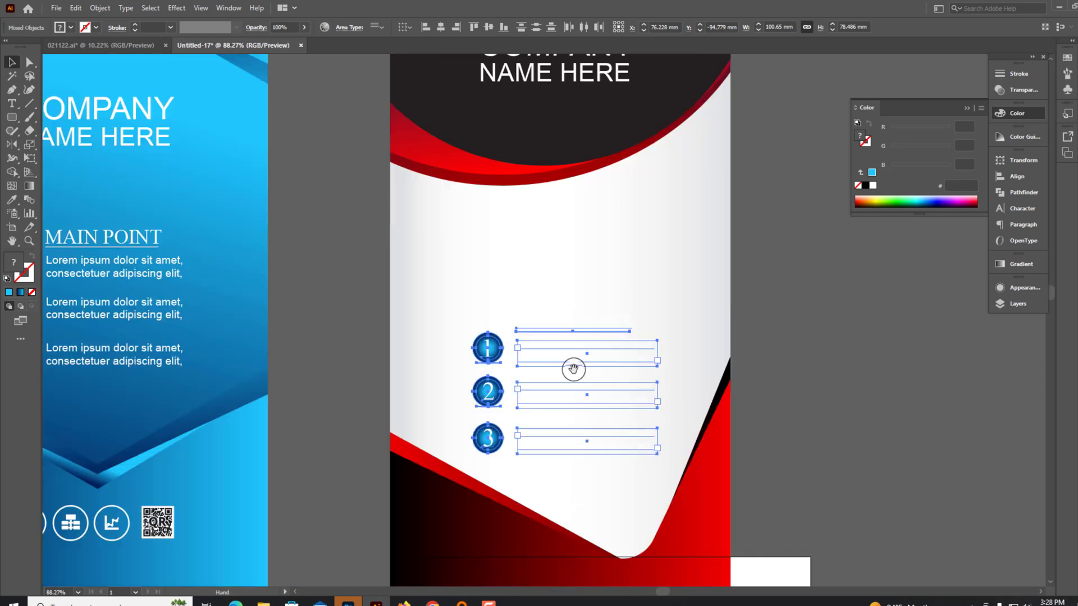
left_click(584, 348)
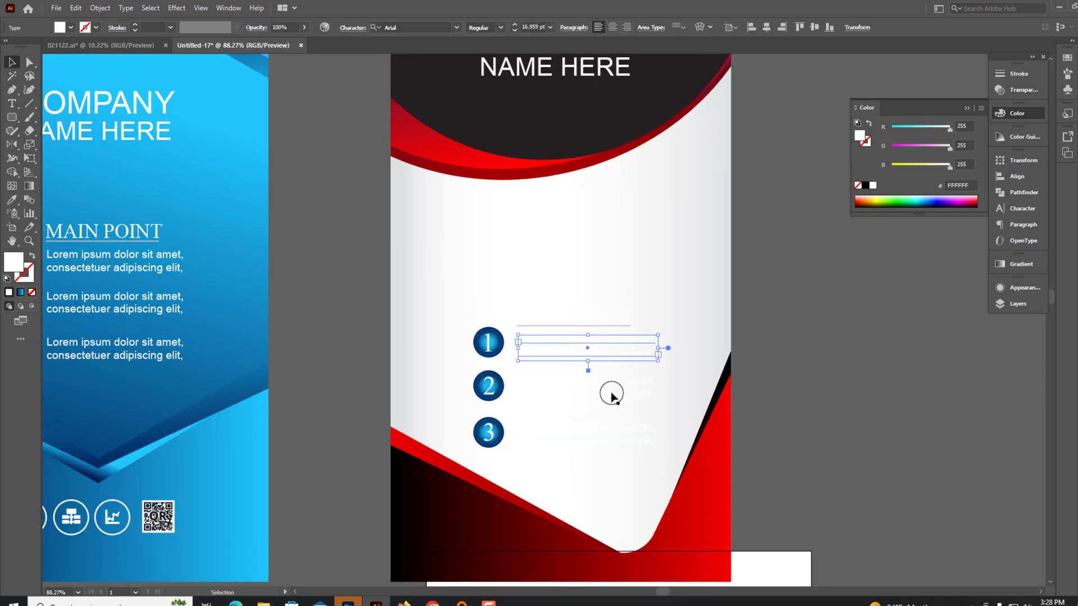
left_click(866, 187)
scroll(691, 315, "up", 3)
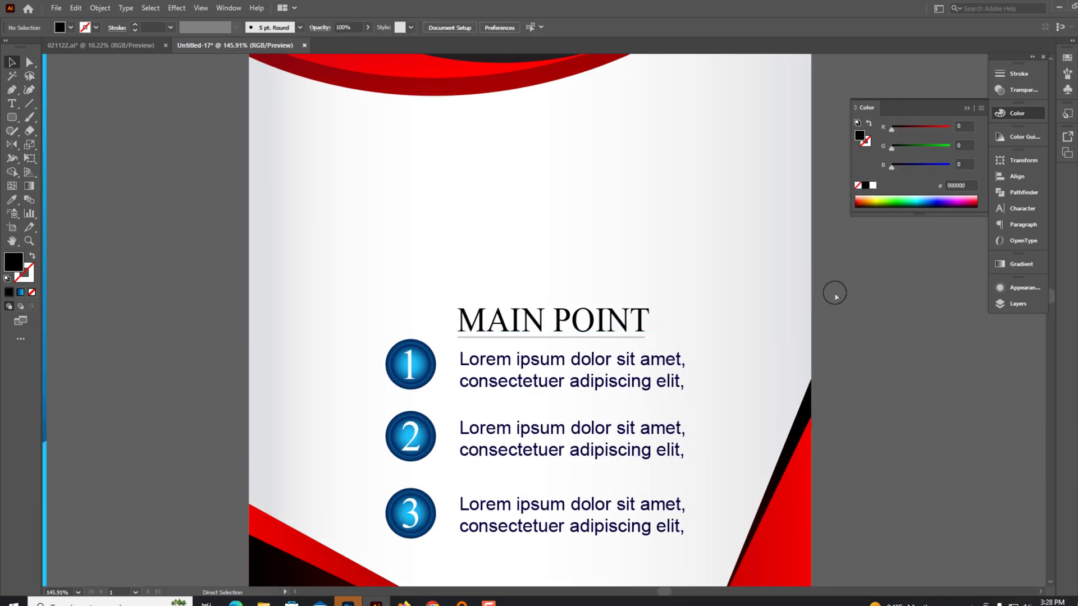
- Copy the icon row and QR code onto the red base, QR code at the right edge
scroll(641, 415, "down", 5)
left_click_drag(309, 442, 540, 456)
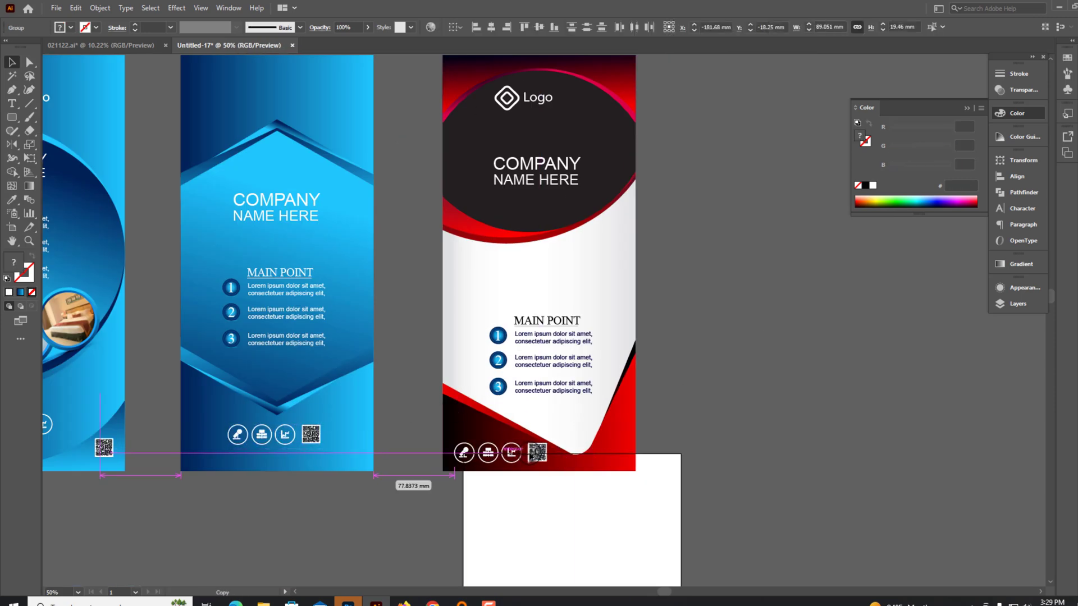
scroll(540, 456, "up", 5)
left_click_drag(579, 488, 797, 475)
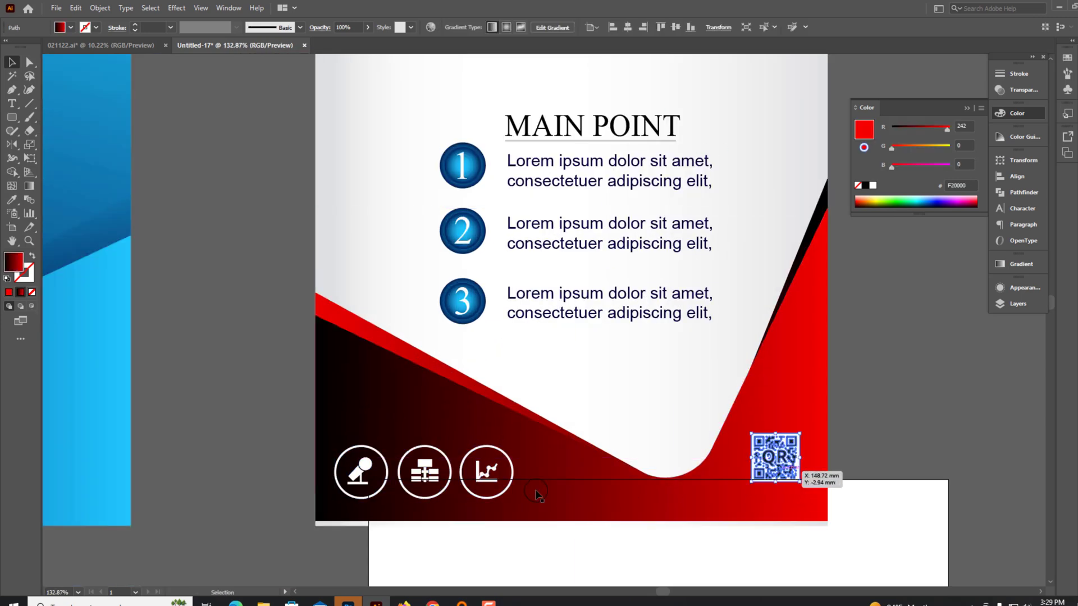
left_click(485, 487)
key("ctrl+z")
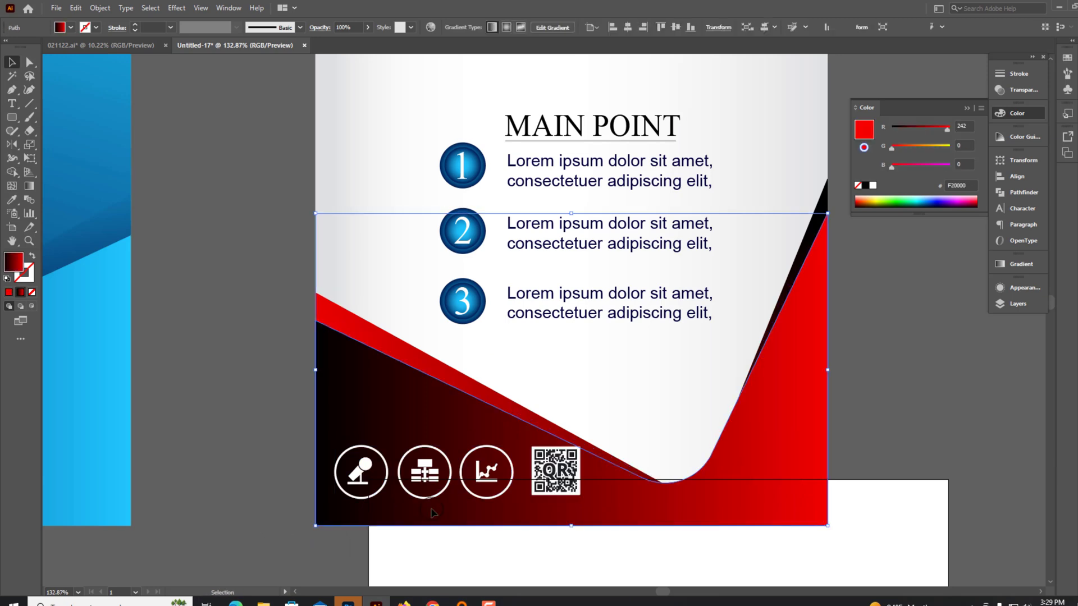
left_click_drag(553, 477, 768, 474)
left_click_drag(472, 486, 506, 486)
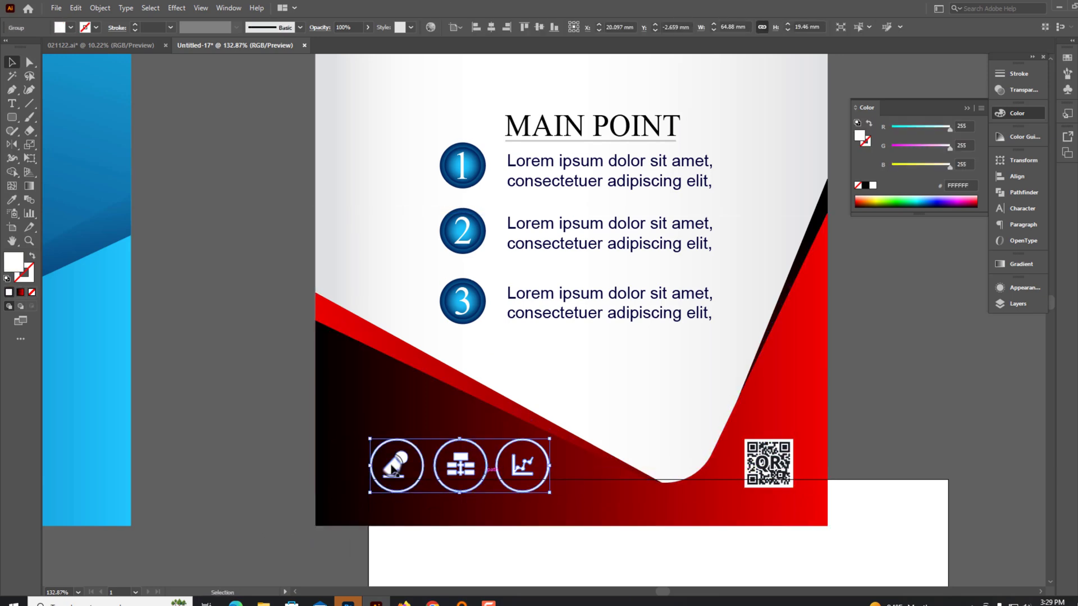
- Bring the MAIN POINT list into view and select circle 1's inner disc
key("ctrl+minus")
key("ctrl+minus")
left_click_drag(732, 301, 709, 346)
scroll(525, 249, "up", 5)
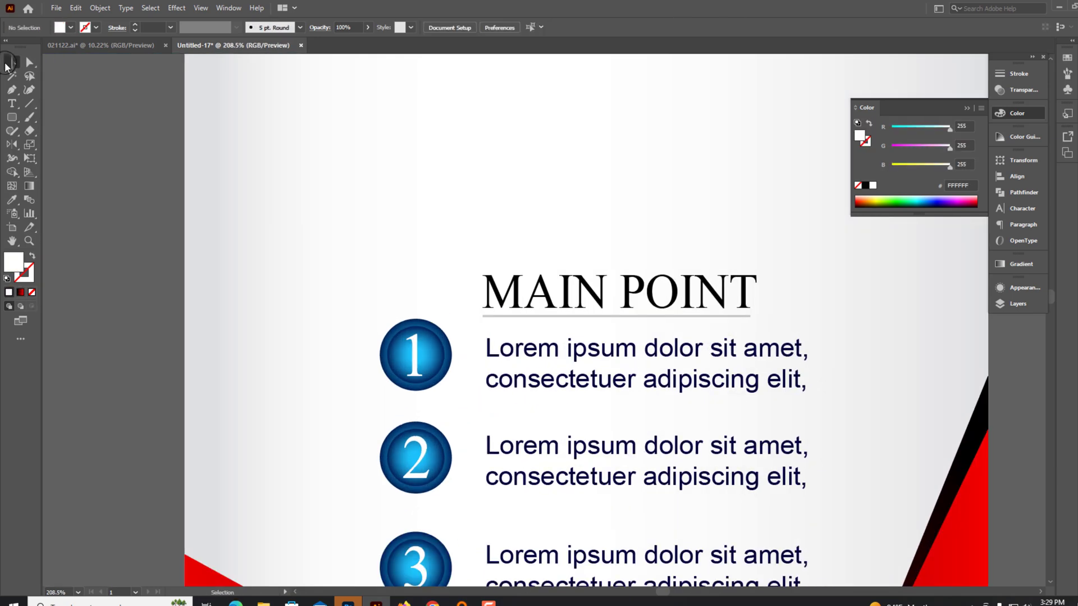
key("a")
left_click(408, 320)
- Give circle 1 a red-to-black gradient running top to bottom
key("ctrl+1")
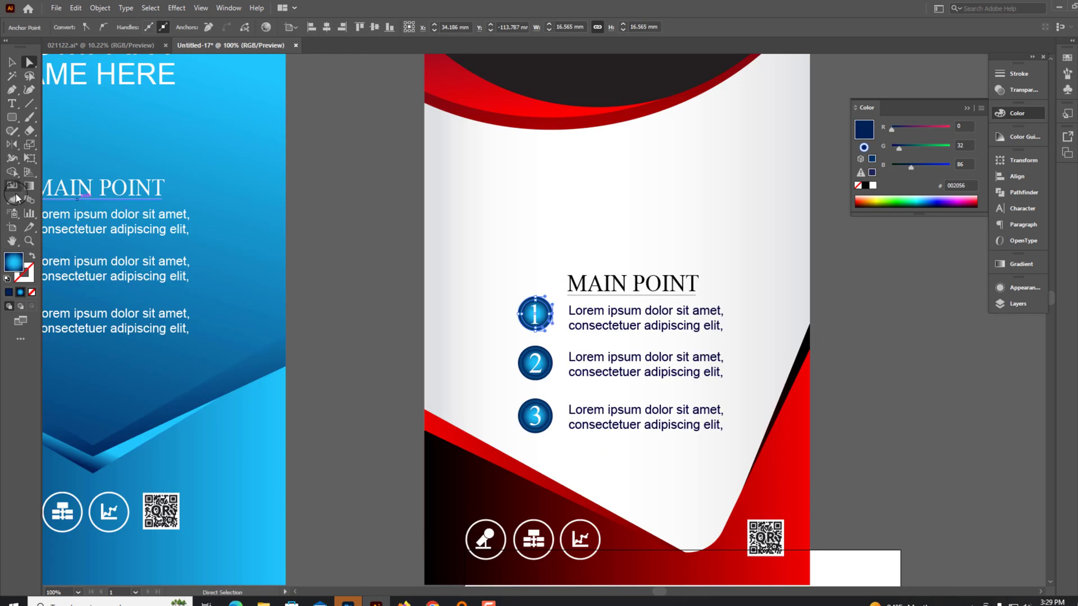
left_click(377, 162)
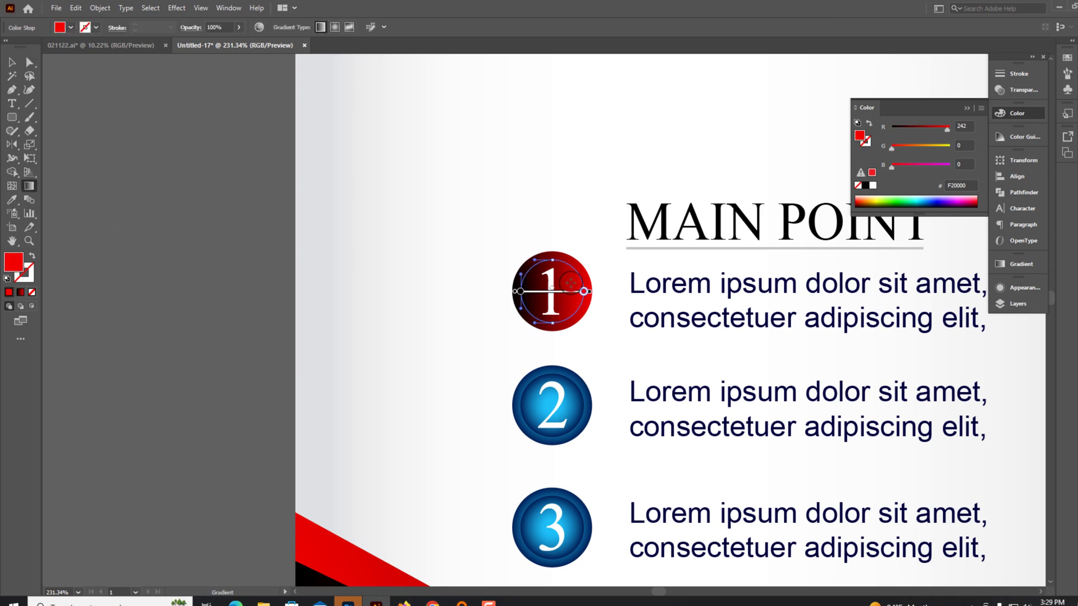
left_click_drag(571, 282, 815, 296)
left_click_drag(505, 163, 506, 398)
- Delete the blue circles 2 and 3 along with their numbers
left_click(15, 70)
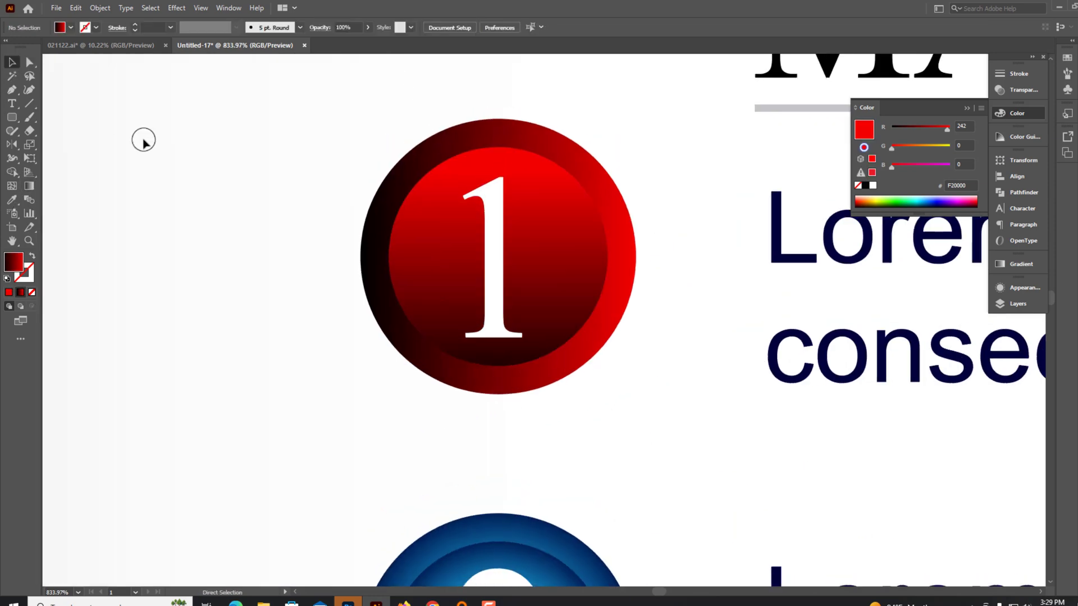
scroll(144, 139, "down", 3)
left_click(461, 343)
key("Delete")
key("ctrl+minus")
key("ctrl+minus")
key("ctrl+minus")
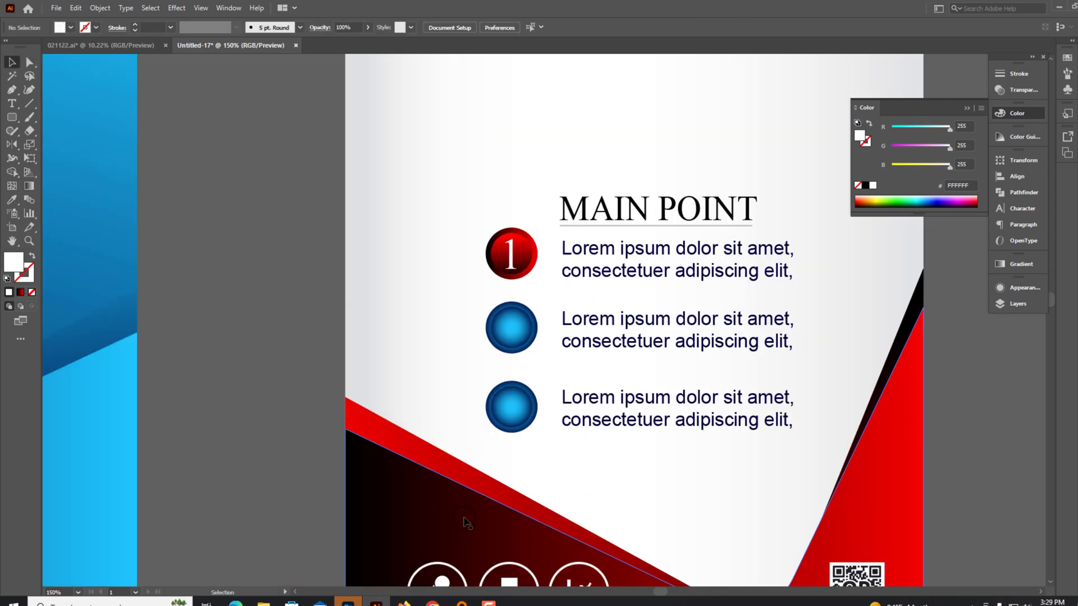
scroll(533, 377, "up", 1)
left_click_drag(427, 294, 483, 424)
key("Delete")
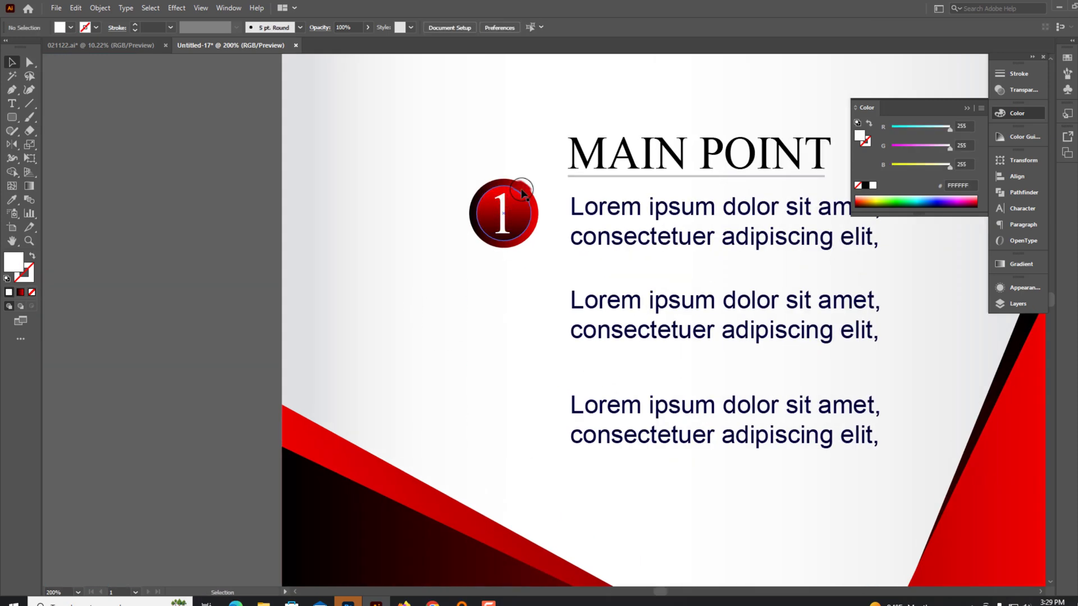
- Place copies of red circle 1 below it as circles 2 and 3
left_click_drag(535, 236, 538, 321)
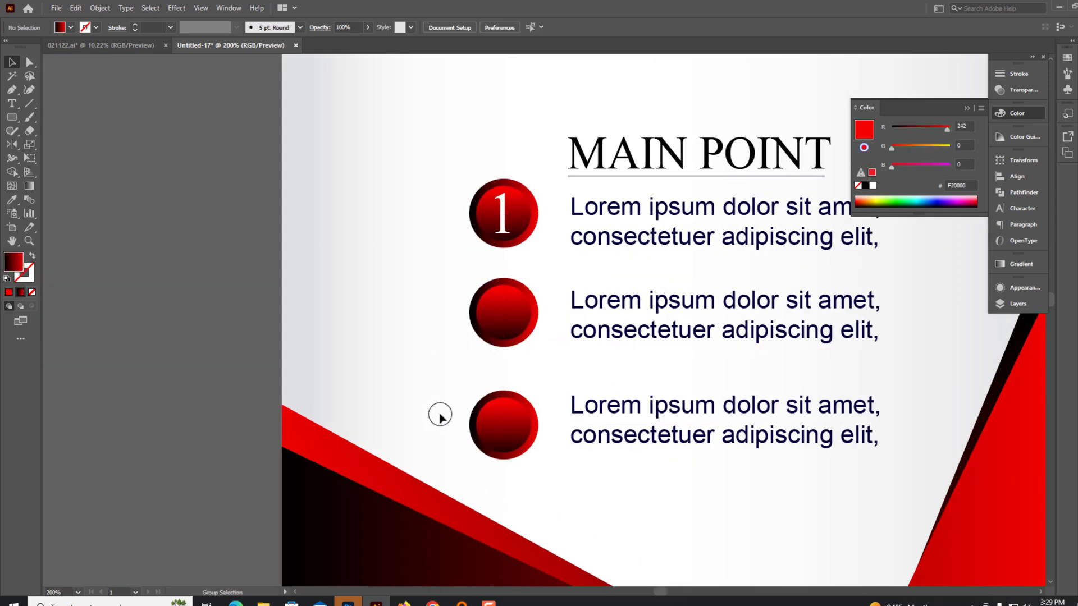
scroll(467, 403, "up", 3)
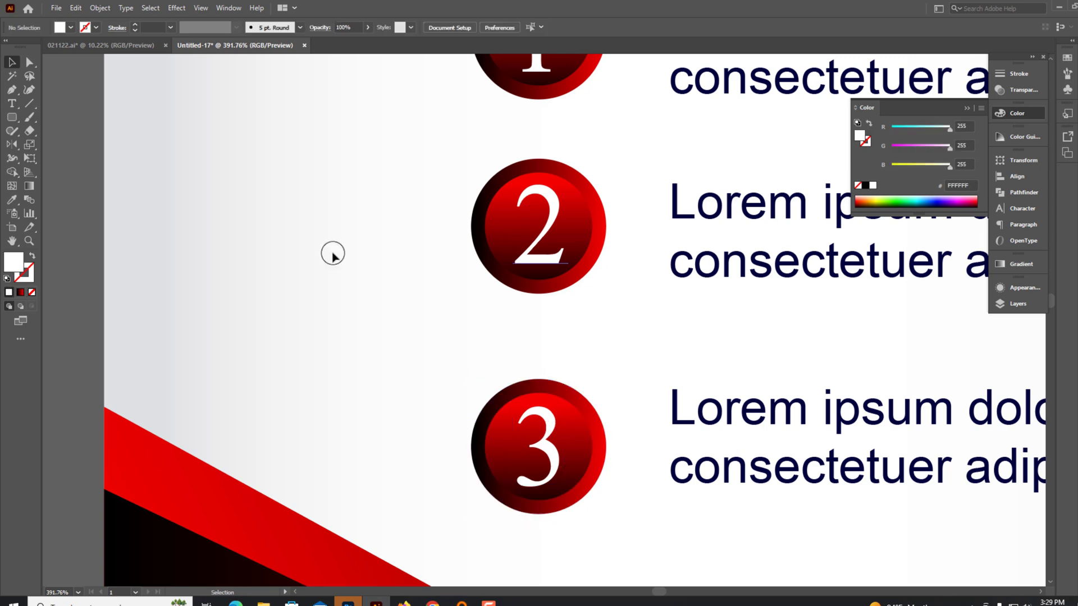
key("ctrl+minus")
key("ctrl+minus")
key("ctrl+minus")
scroll(333, 254, "up", 2)
scroll(333, 254, "up", 1)
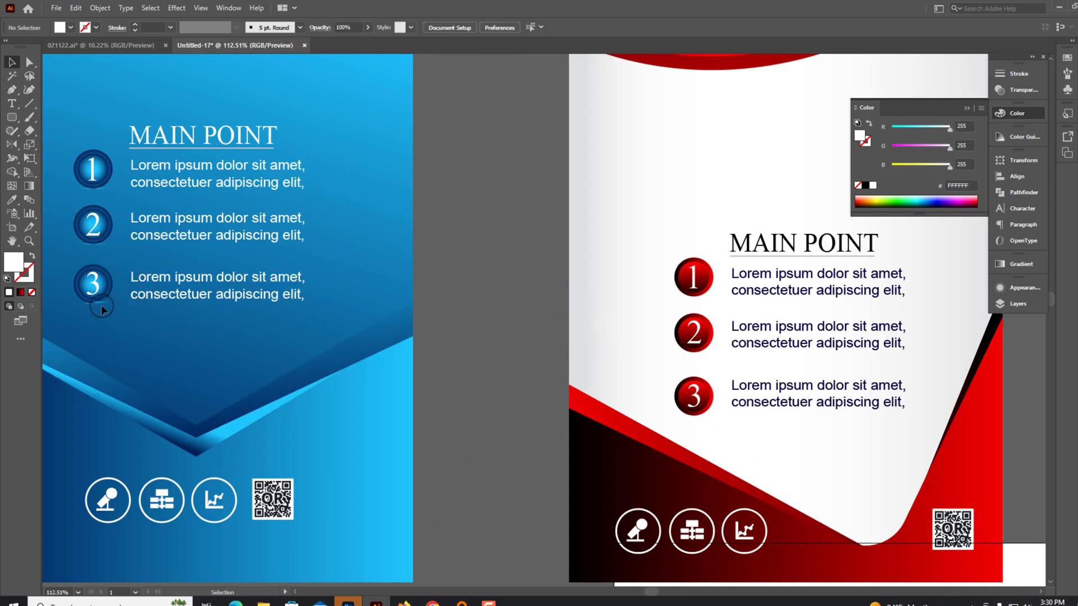
scroll(101, 307, "up", 3)
- Set the shadow ellipse under circle 1 to Multiply blend mode
left_click_drag(157, 311, 262, 325)
scroll(238, 305, "down", 5)
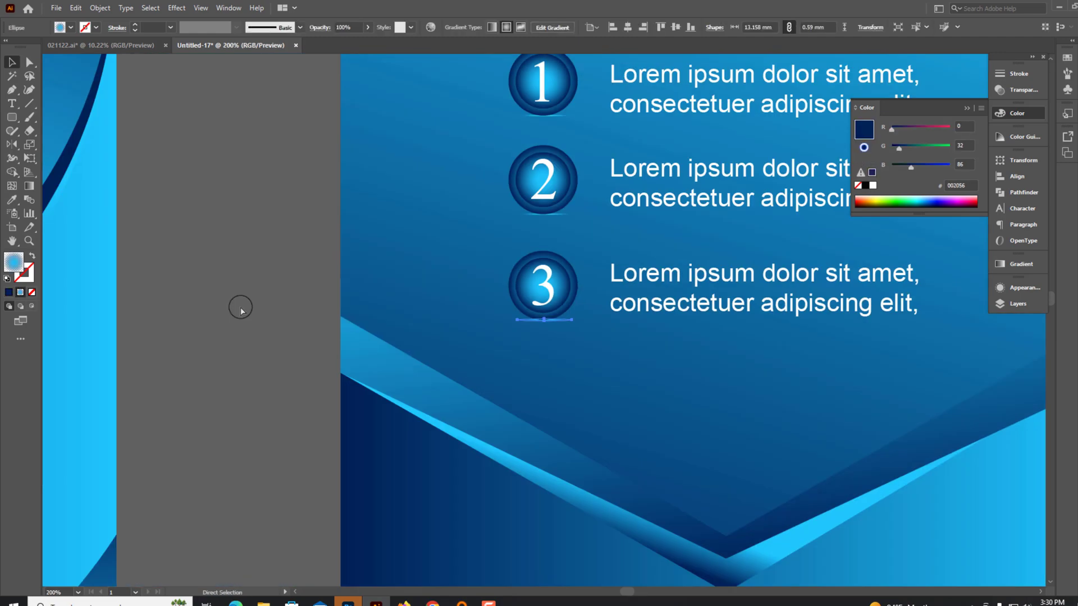
scroll(567, 325, "up", 5)
scroll(263, 324, "up", 2)
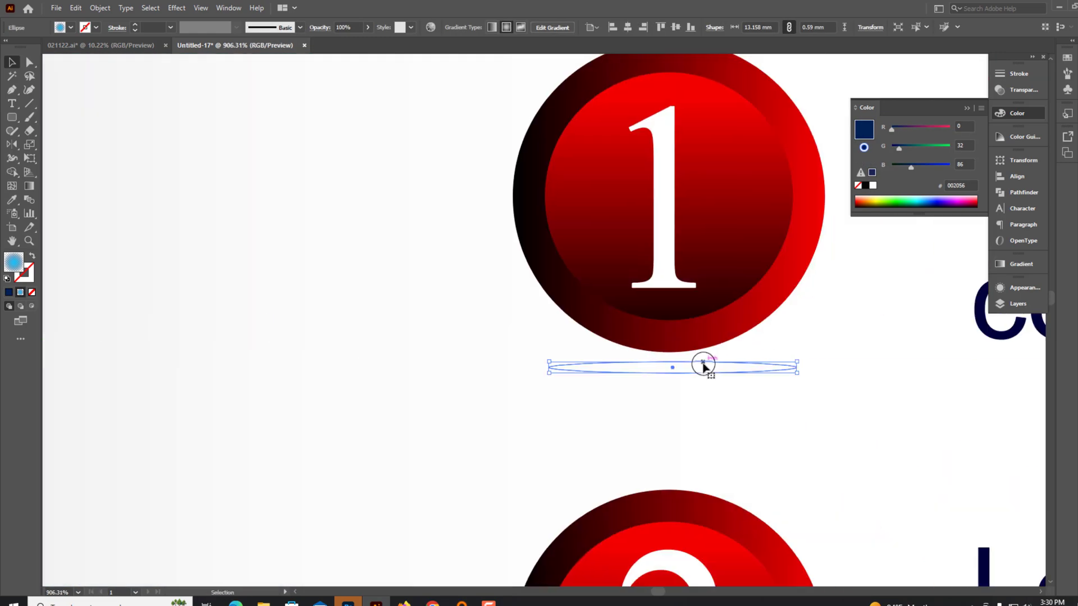
key("ctrl+shift+F10")
left_click(887, 84)
left_click(884, 126)
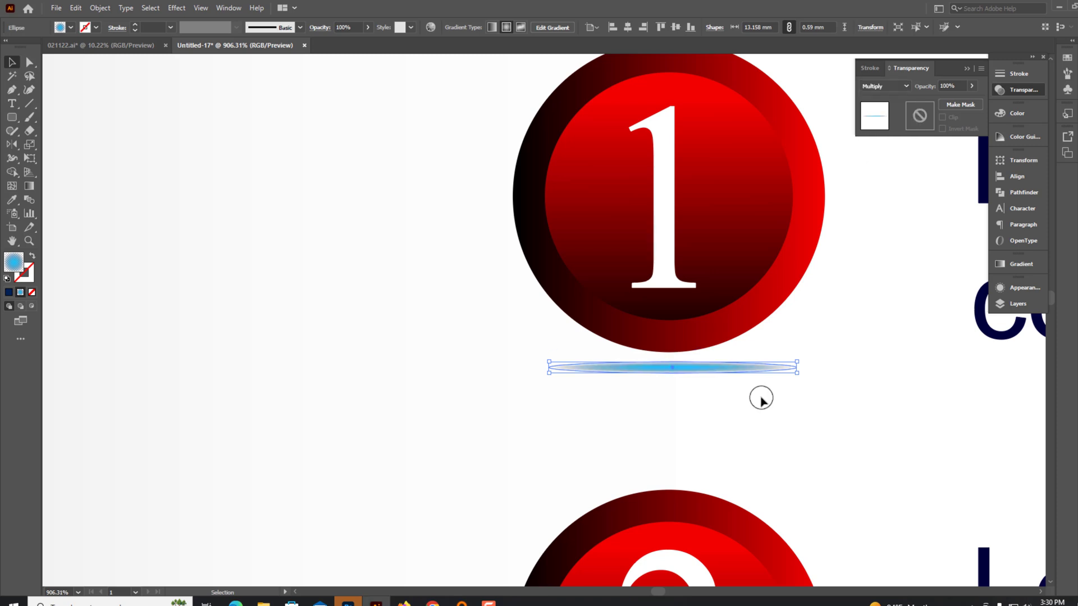
- Make the shadow's gradient black fading to 0% opacity
left_click(1020, 264)
left_click(878, 358)
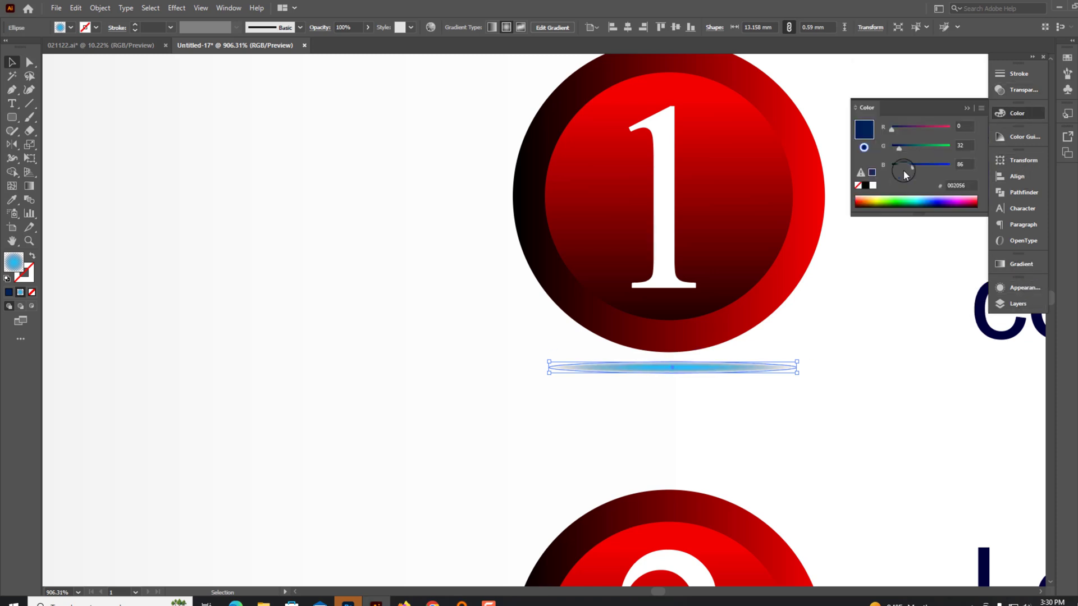
key("shift+ctrl+F10")
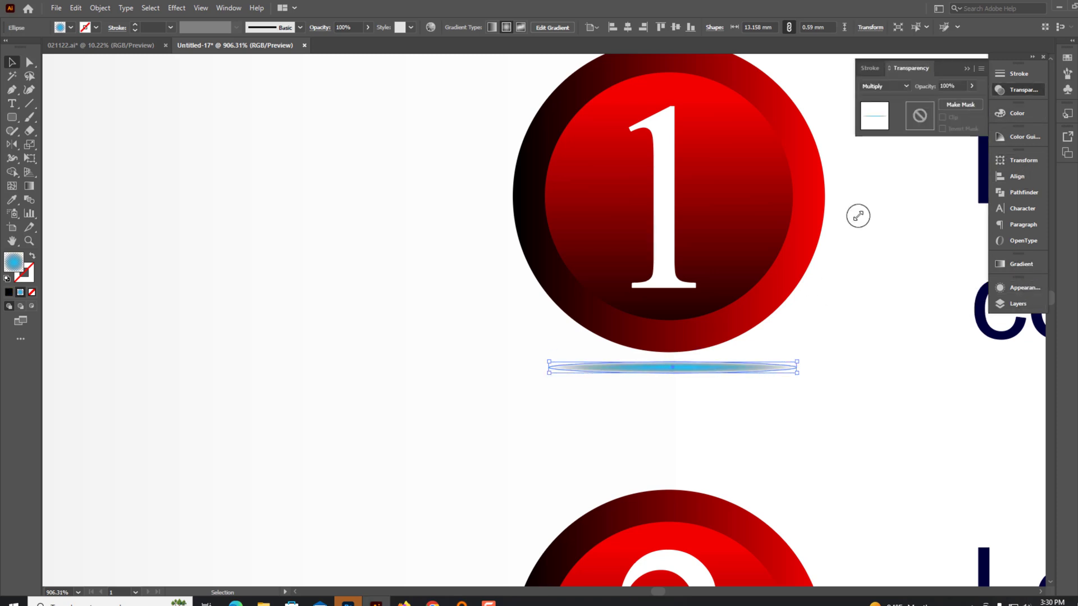
key("ctrl+F9")
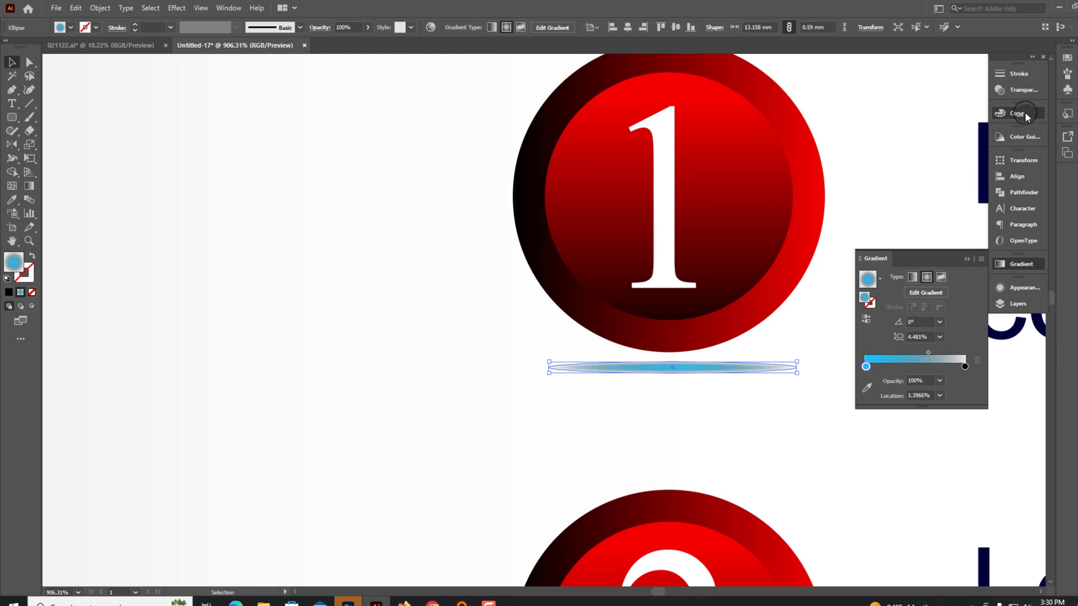
left_click(1024, 114)
key("shift+ctrl+F9")
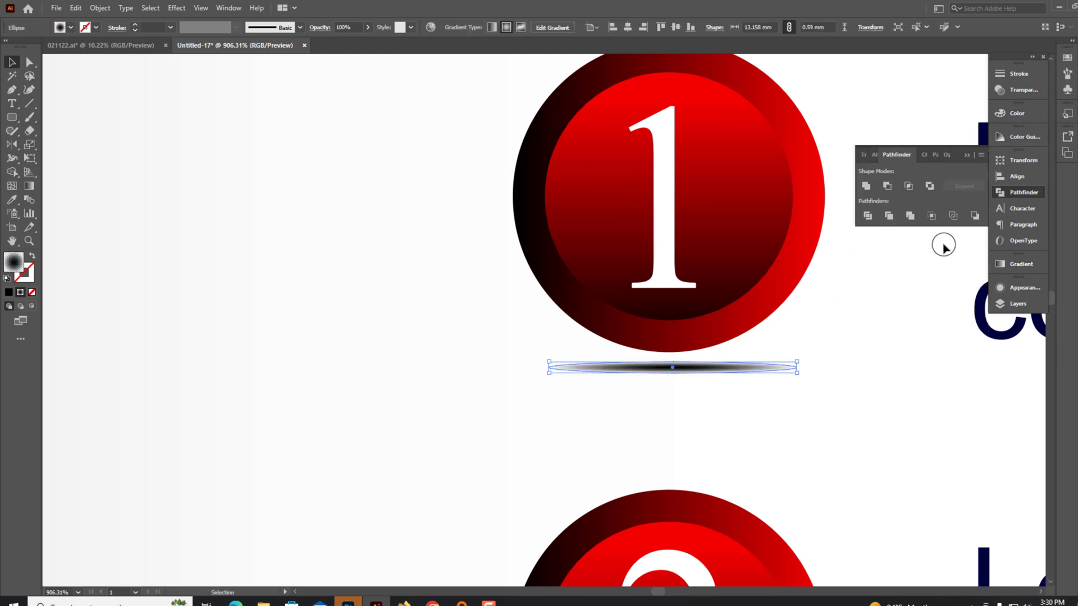
key("shift+ctrl+F10")
left_click(1024, 276)
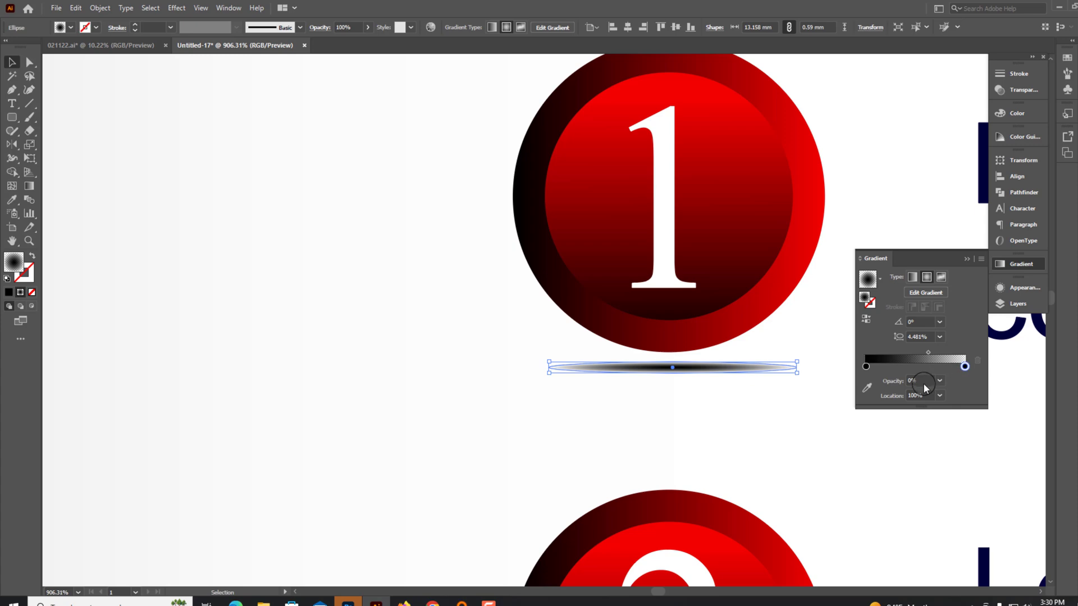
left_click(1016, 113)
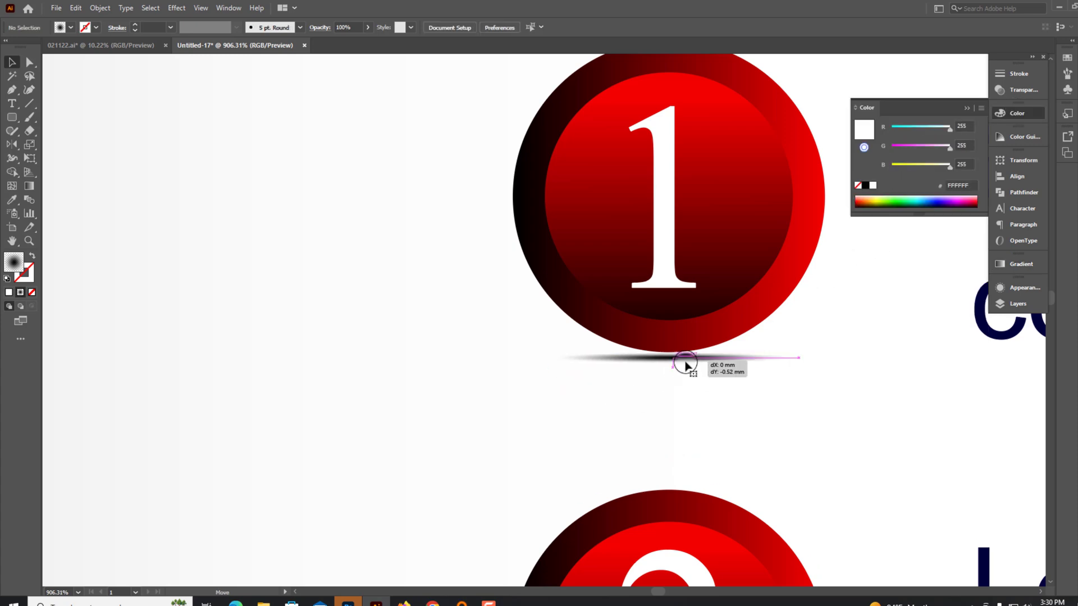
- Copy the shadow ellipse beneath circles 2 and 3
left_click_drag(684, 366, 527, 531)
key("ctrl+minus")
key("ctrl+minus")
key("ctrl+minus")
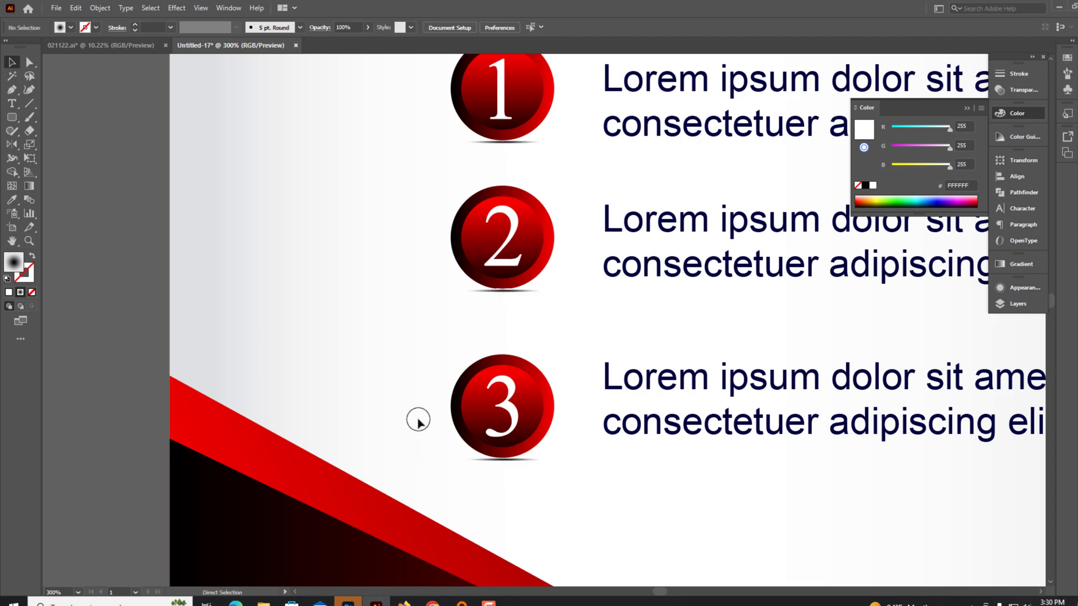
key("ctrl+minus")
key("ctrl+minus")
key("ctrl+minus")
scroll(739, 404, "right", 2)
key("ctrl+minus")
key("ctrl+minus")
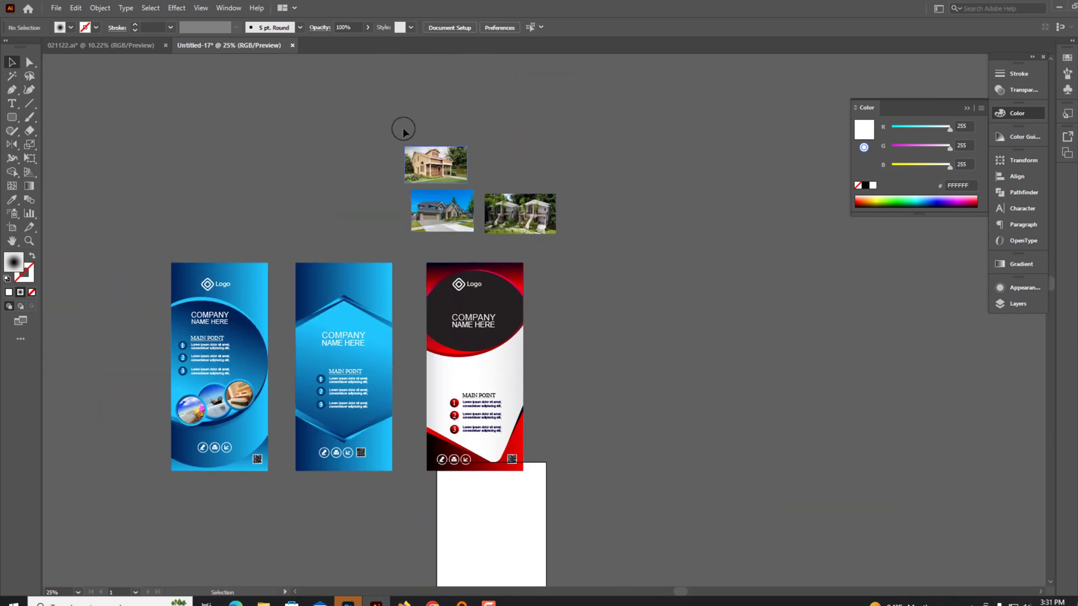
- Move the house photos beside the red banner and draw a hexagon filled with the banner's red-to-black gradient
left_click_drag(403, 130, 621, 364)
scroll(607, 175, "up", 5)
left_click_drag(12, 117, 42, 162)
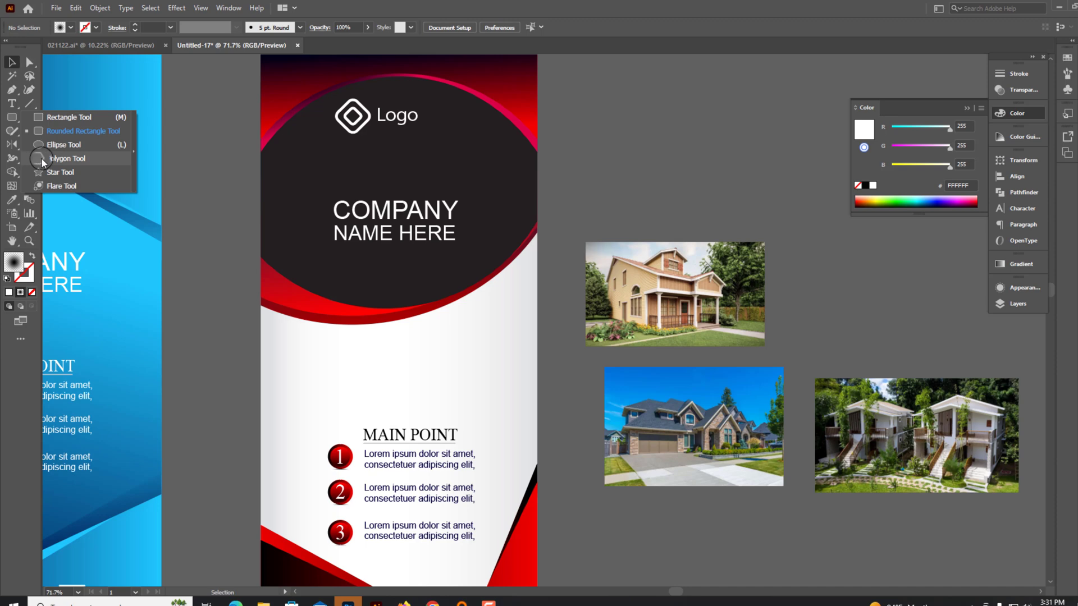
left_click_drag(614, 185, 646, 226)
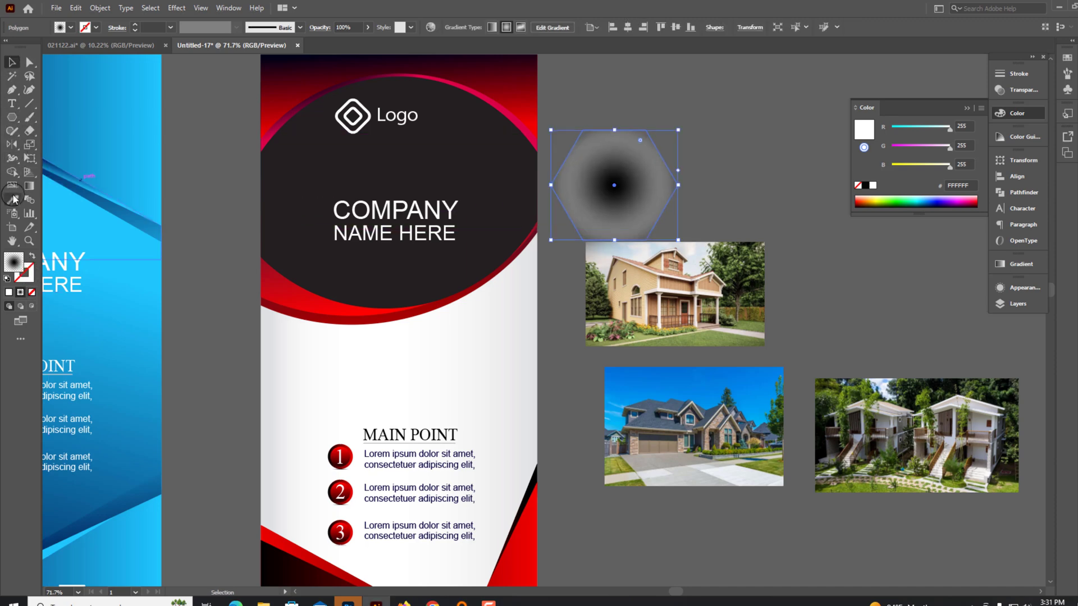
left_click(515, 522)
mouse_move(534, 154)
left_mouse_down()
mouse_move(463, 233)
mouse_move(634, 202)
left_mouse_up()
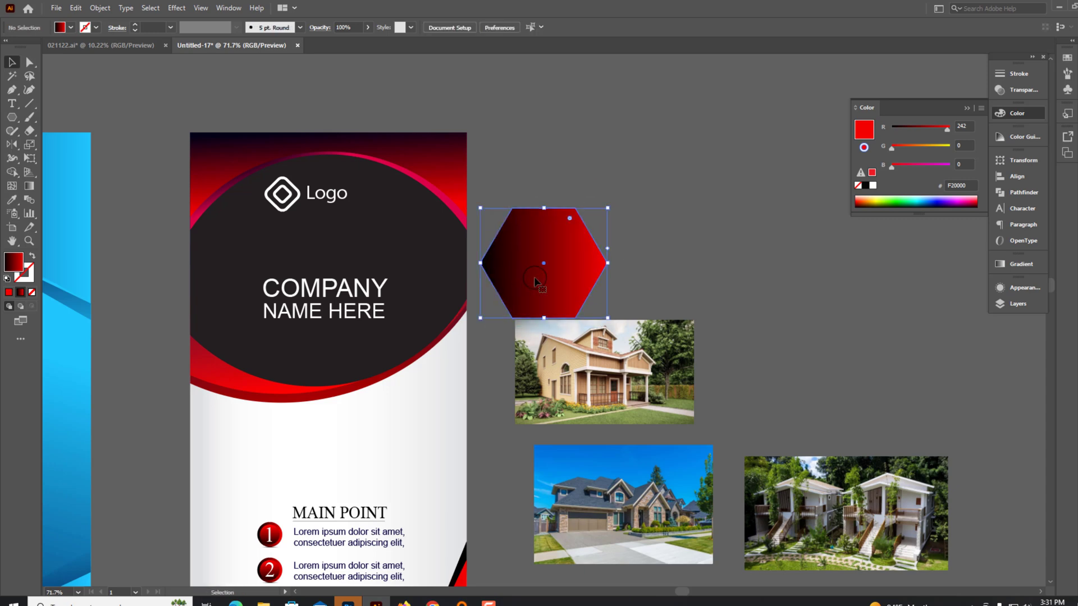
key("ctrl+z")
key("ctrl+plus")
key("ctrl+minus")
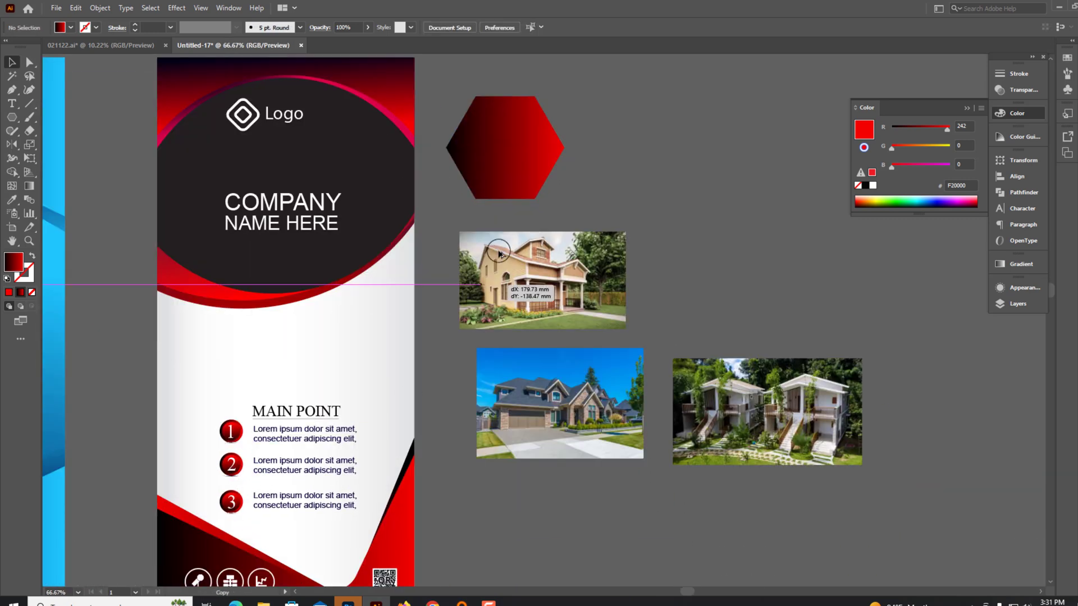
- Add a soft shadow ellipse sized to fit under the hexagon
left_click_drag(499, 253, 494, 207)
scroll(511, 210, "up", 6)
left_click_drag(654, 295, 573, 243)
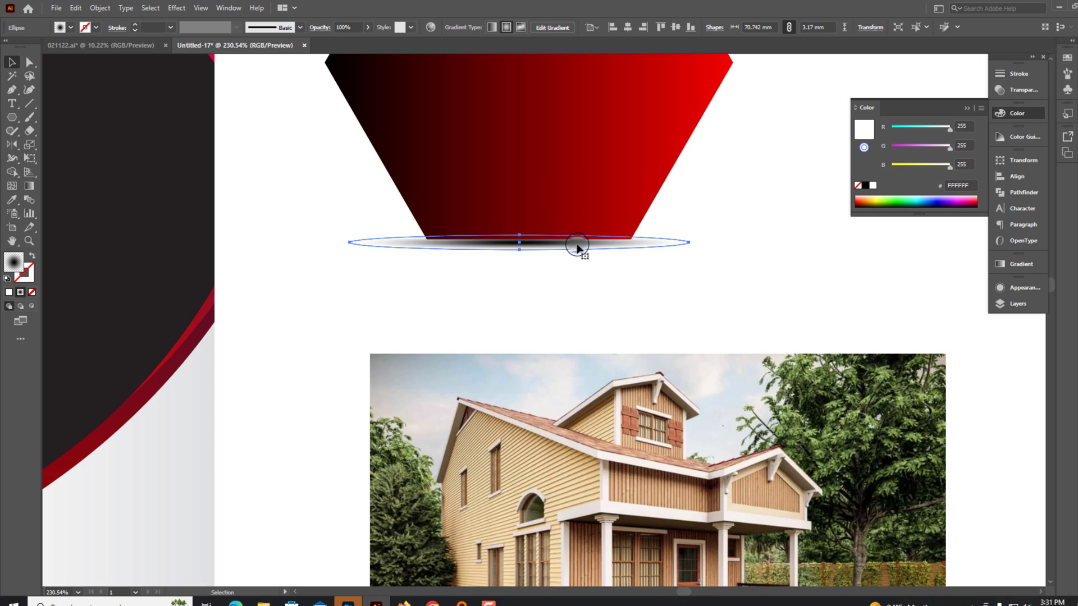
scroll(573, 243, "up", 4)
left_click(552, 359)
key("ctrl+minus")
key("ctrl+minus")
key("ctrl+minus")
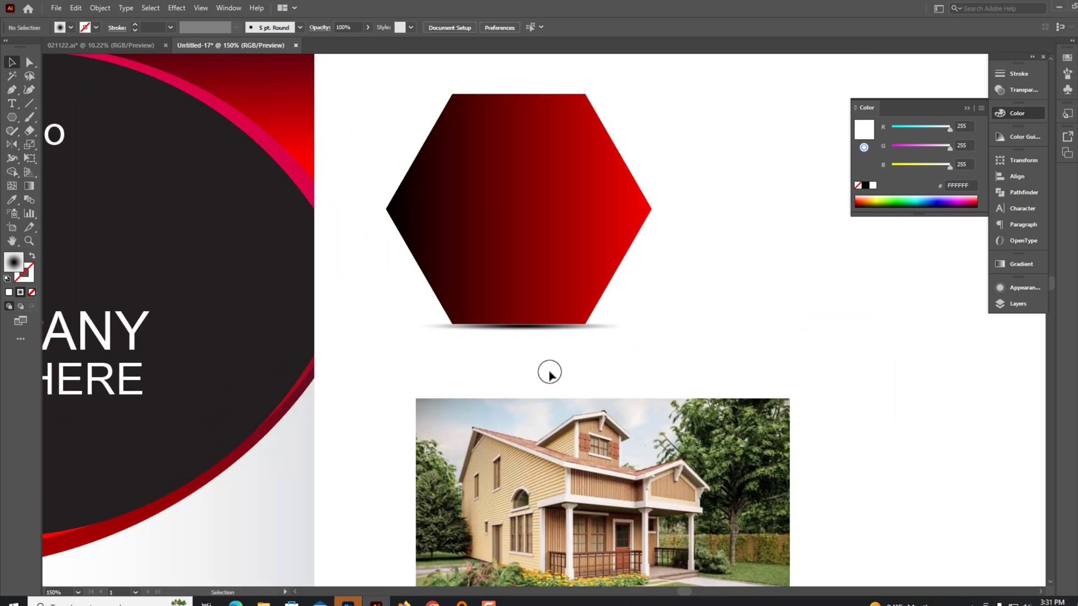
- Paste a copy of the hexagon in front and shrink it
left_click(449, 281)
left_click(76, 8)
left_click(93, 63)
left_click(75, 8)
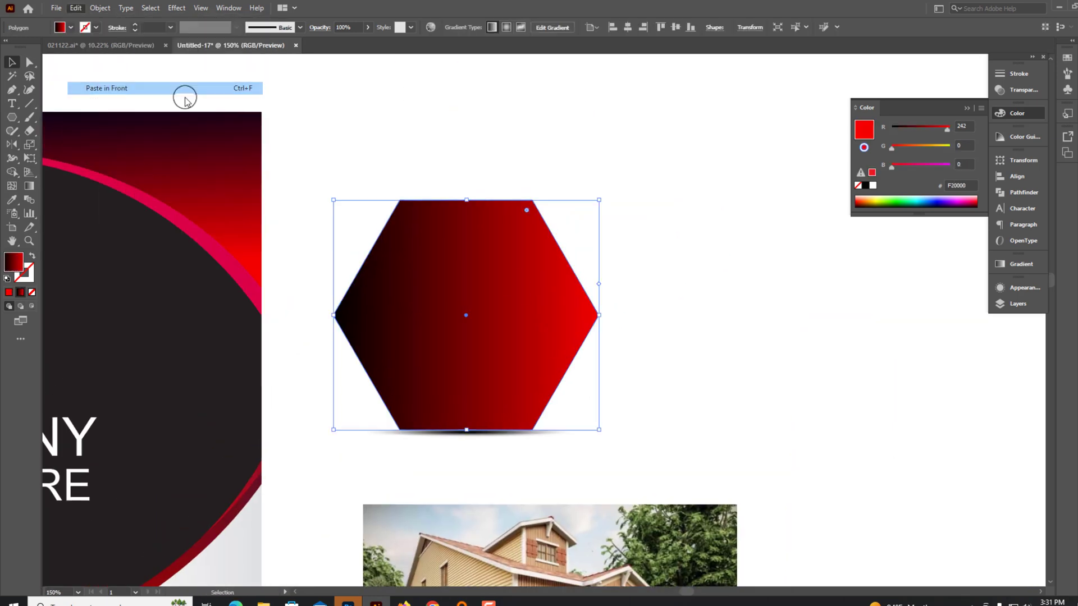
left_click(107, 89)
left_click_drag(466, 200, 458, 382)
- Fill the inner hexagon solid white, then Alt-drag a duplicate frame to the right
left_click(30, 186)
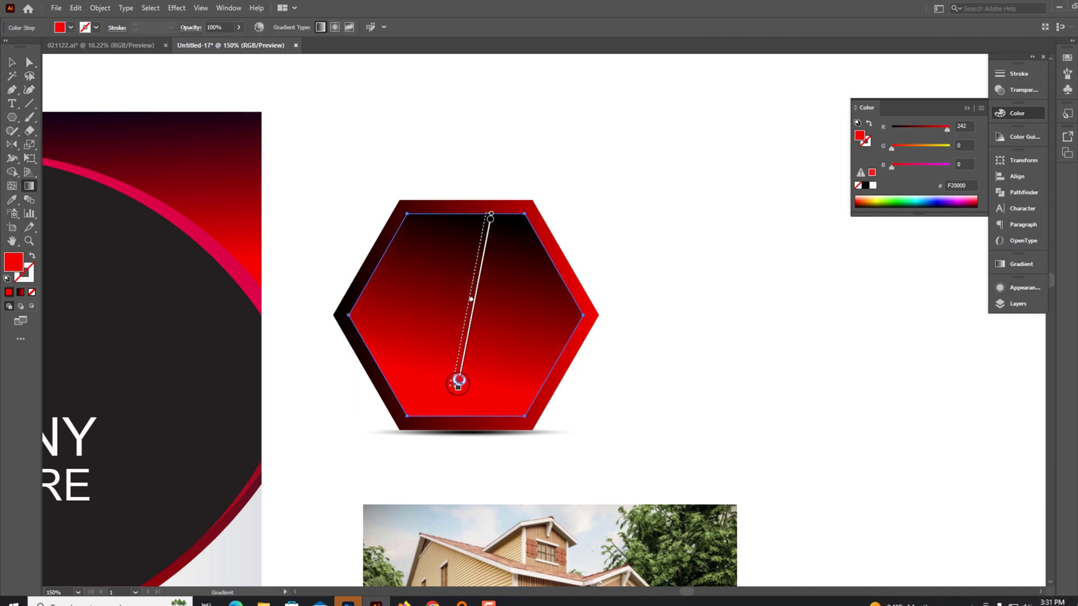
scroll(484, 349, "up", 2)
key("a")
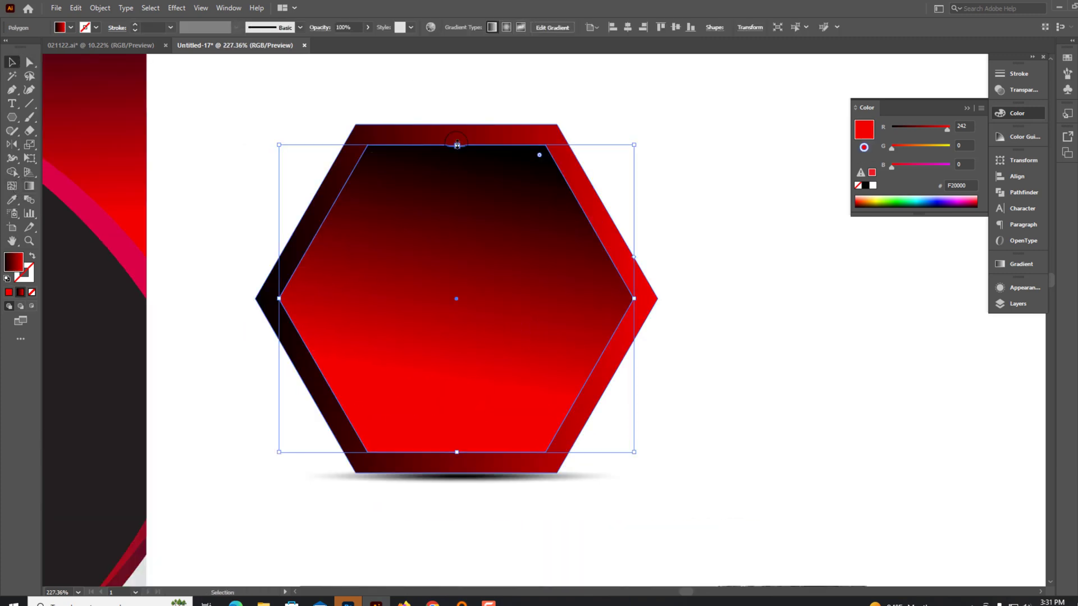
left_click_drag(457, 145, 466, 161)
key("ctrl+z")
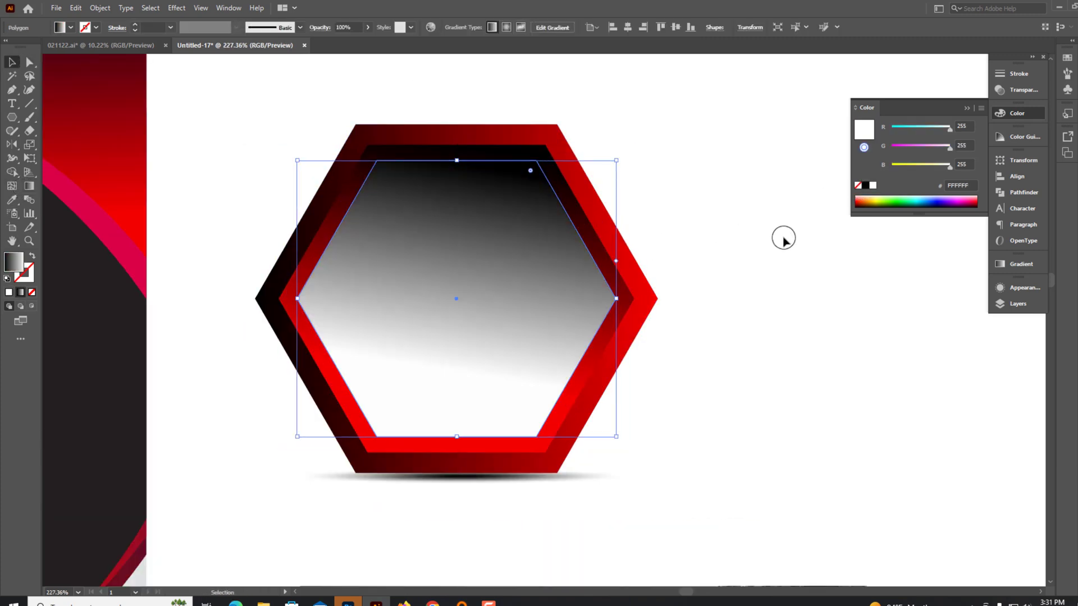
left_click(871, 185)
left_click(801, 214)
key("ctrl+1")
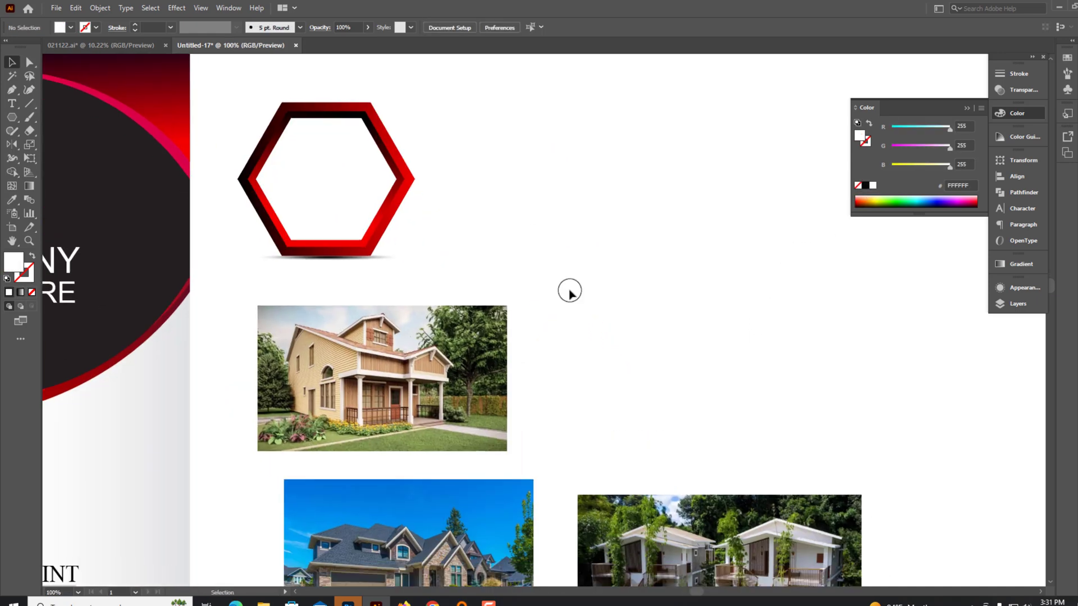
left_click_drag(370, 252, 512, 221)
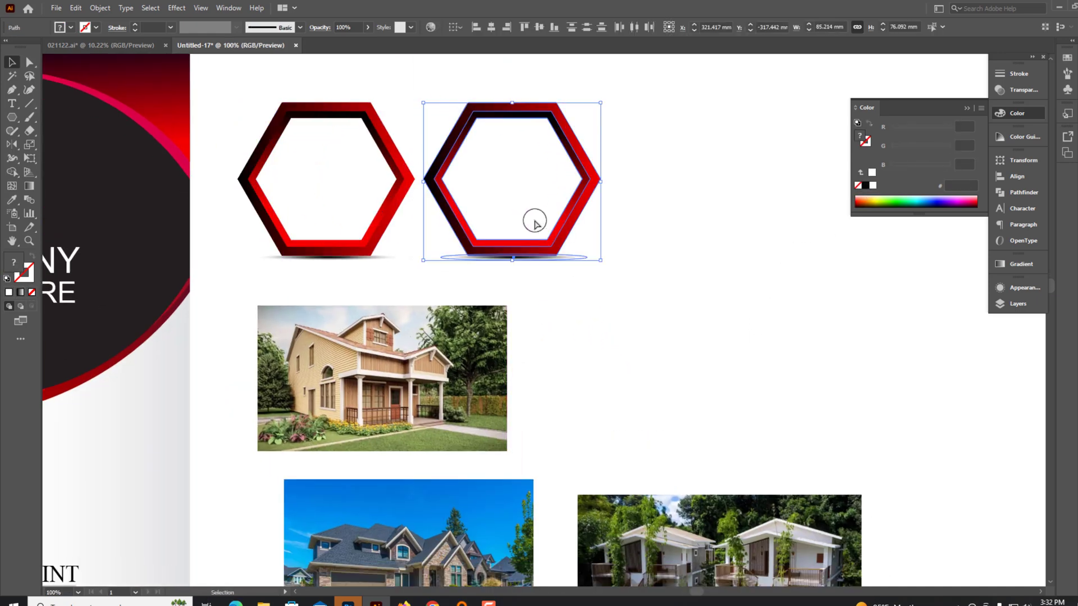
- Repeat the copy for a third hexagon and scale a house photo over the middle hexagon
key("ctrl+d")
key("v")
scroll(729, 277, "down", 2)
left_click_drag(480, 323, 549, 241)
scroll(549, 241, "up", 2)
scroll(645, 240, "up", 2)
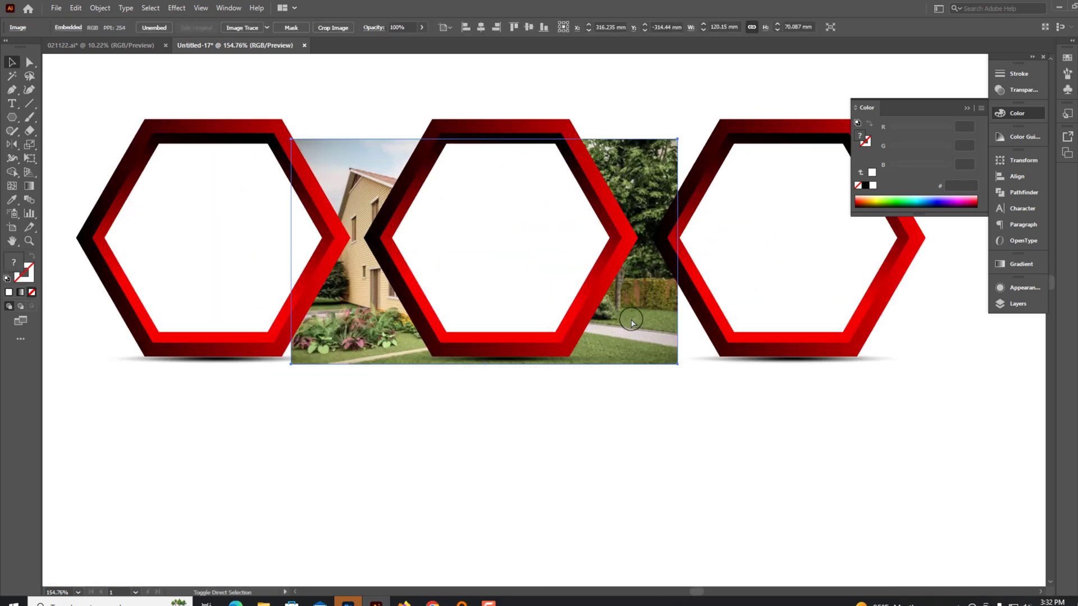
key("ctrl+shift+bracketright")
left_click_drag(677, 250, 638, 241)
left_click_drag(524, 320, 549, 294)
- Clip the house photo inside the middle hexagon's centre with Ctrl+7
left_click(534, 320)
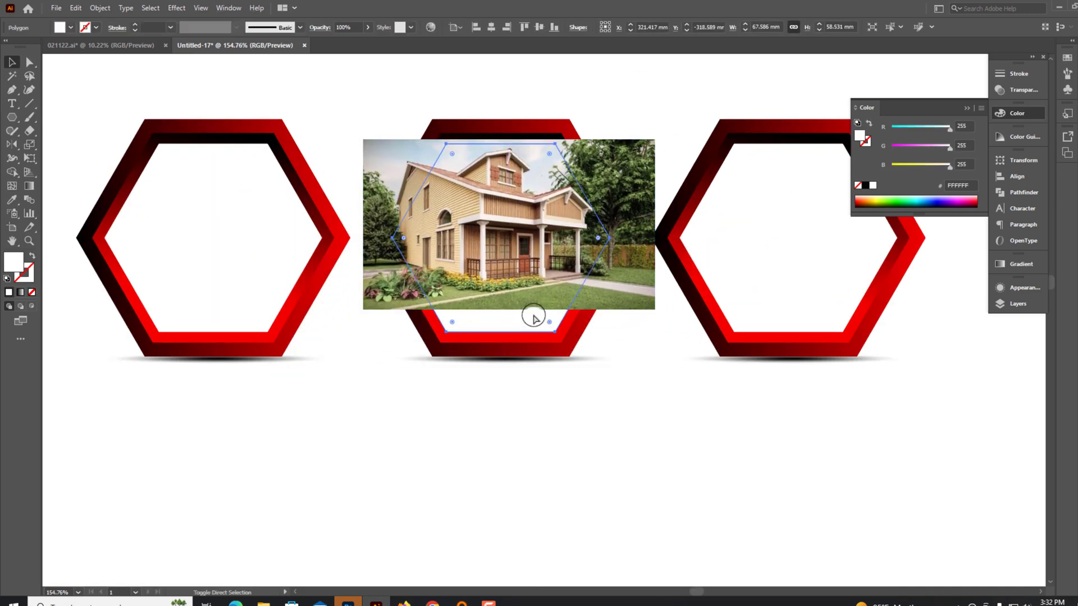
key("ctrl+shift+bracketright")
key("shift+x")
scroll(494, 311, "up", 3)
left_click(504, 317)
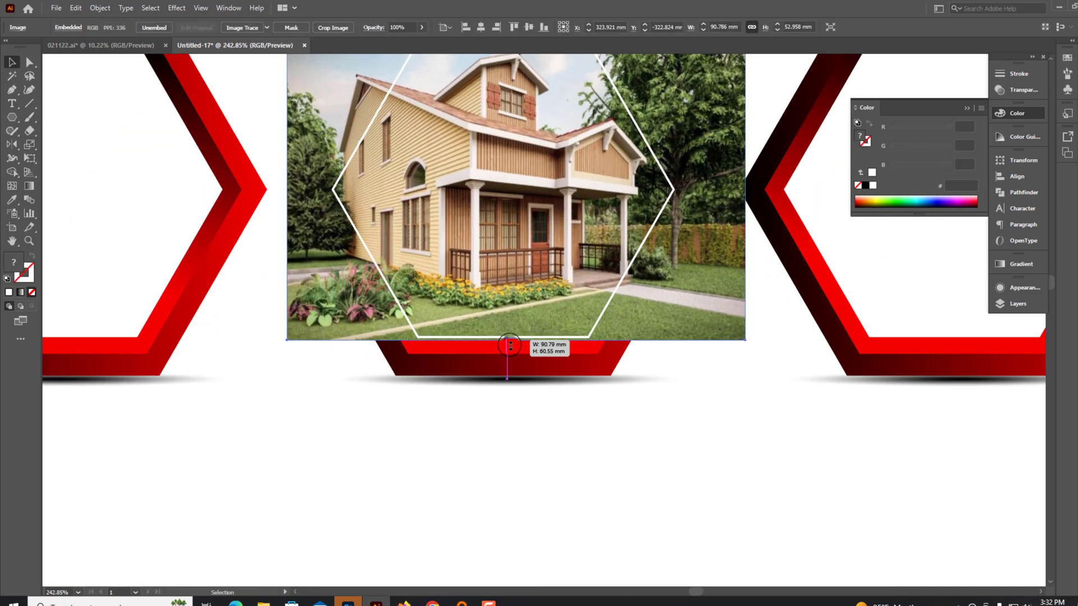
scroll(506, 336, "up", 2)
left_click(646, 294, "shift")
key("ctrl+7")
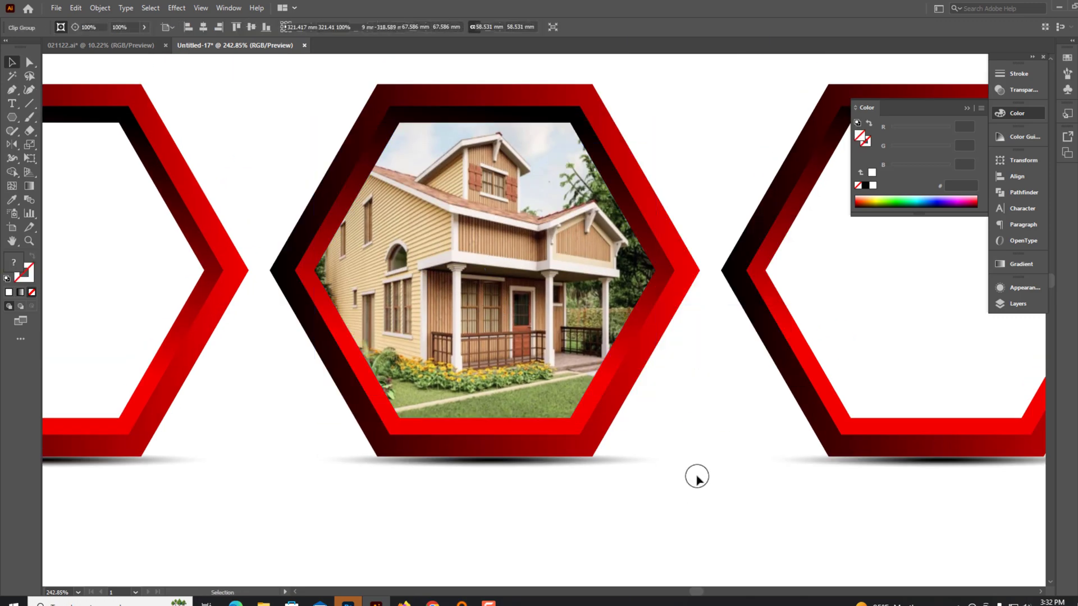
key("ctrl+minus")
key("ctrl+minus")
- Give the outer hexagons' centres the red gradient fill
left_click(791, 291)
key("period")
key("ctrl+minus")
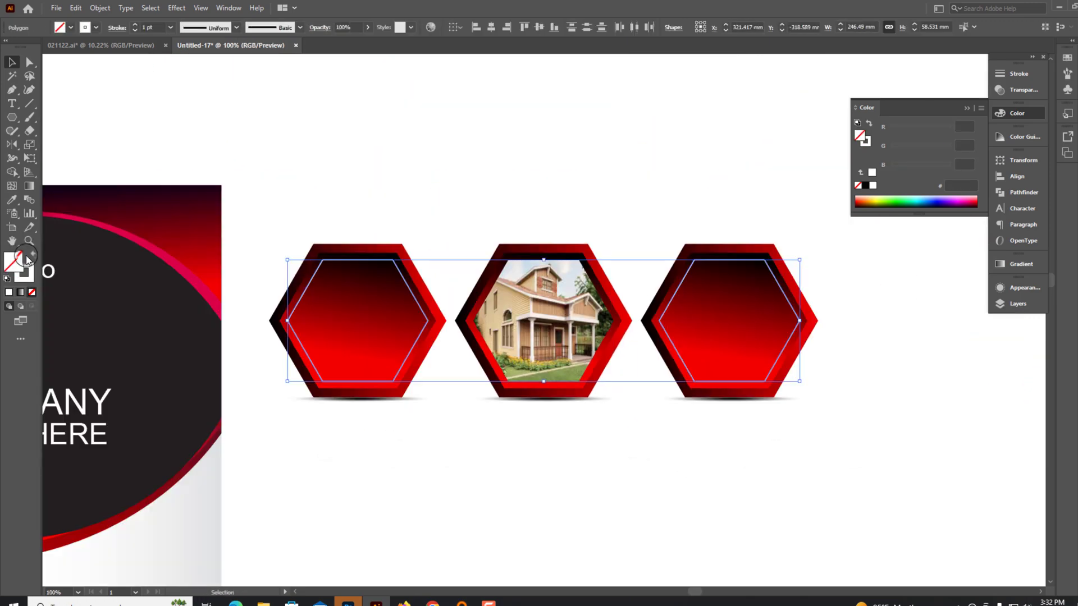
key("ctrl+minus")
key("ctrl+minus")
- Mask a second house photo inside the first hexagon
left_click_drag(422, 492, 404, 330)
scroll(404, 330, "up", 4)
key("ctrl+shift+bracketright")
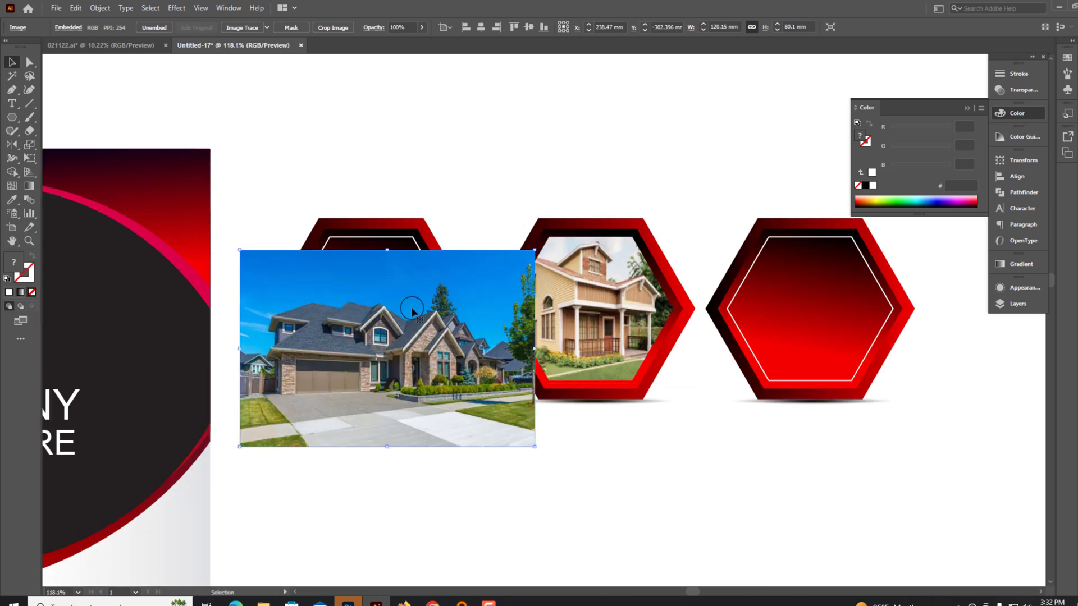
left_click(418, 250)
scroll(392, 477, "up", 3)
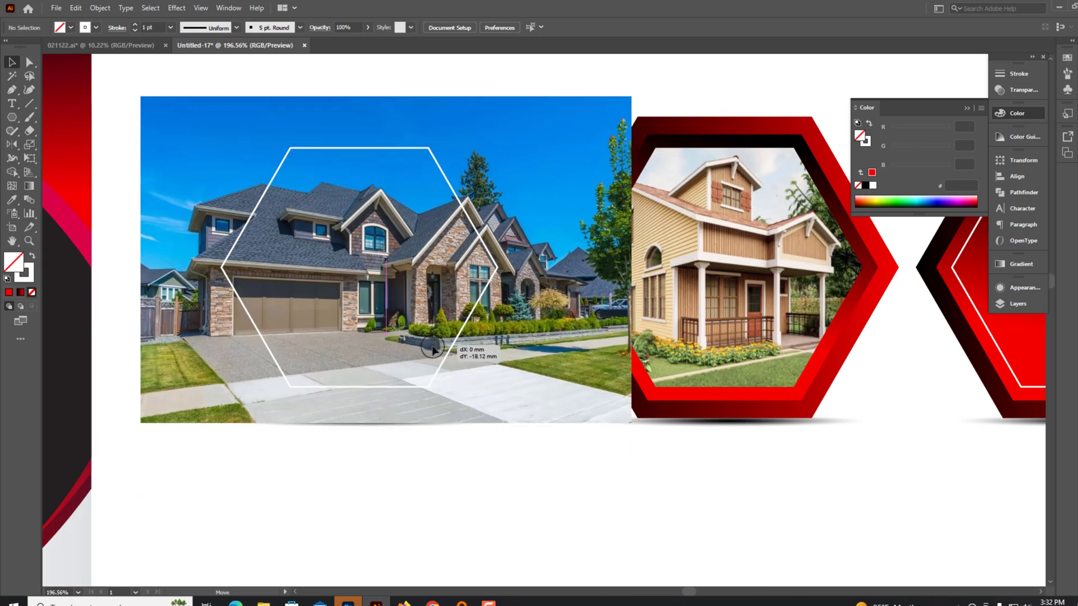
left_click(492, 288)
scroll(492, 288, "down", 1)
left_click(491, 288, "shift")
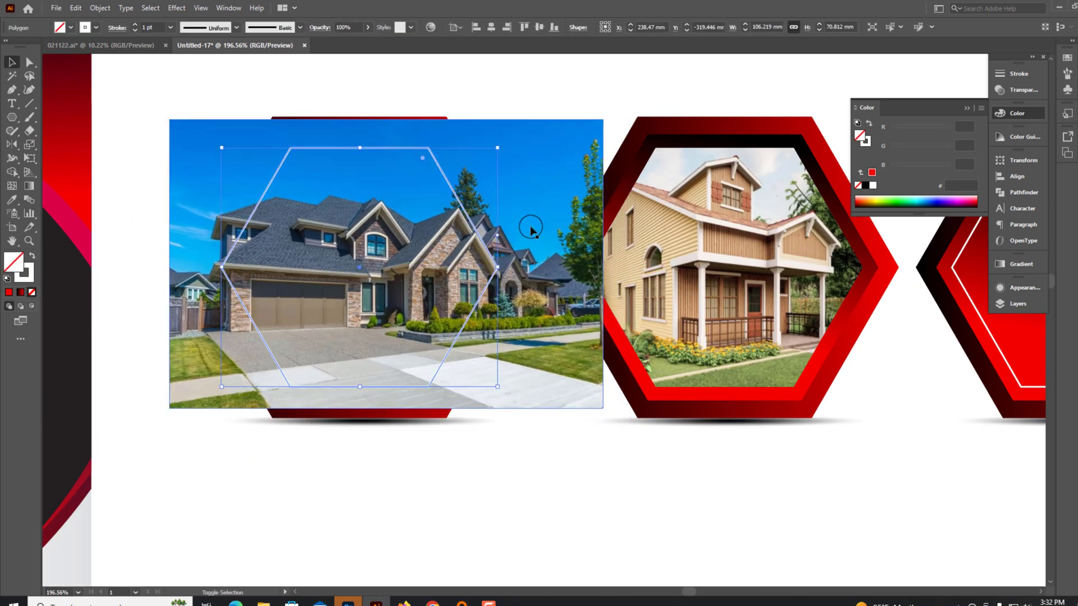
key("ctrl+7")
key("ctrl+minus")
key("ctrl+minus")
key("ctrl+minus")
- Shrink the last house photo and clip it inside the third hexagon
left_click_drag(604, 517, 596, 255)
scroll(596, 256, "up", 6)
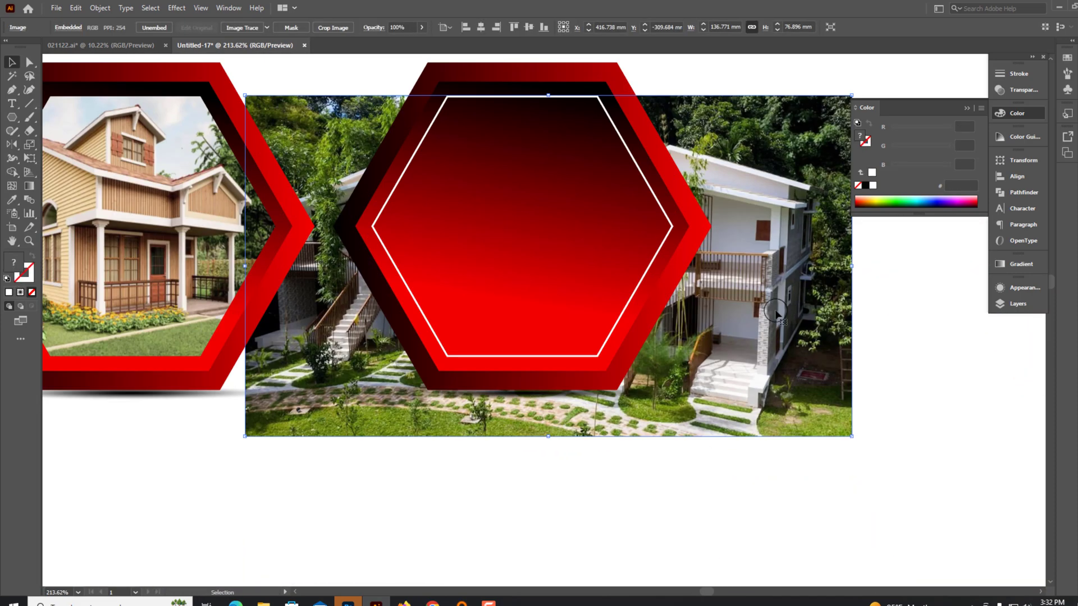
left_click_drag(775, 276, 699, 273)
key("ctrl+shift+bracketright")
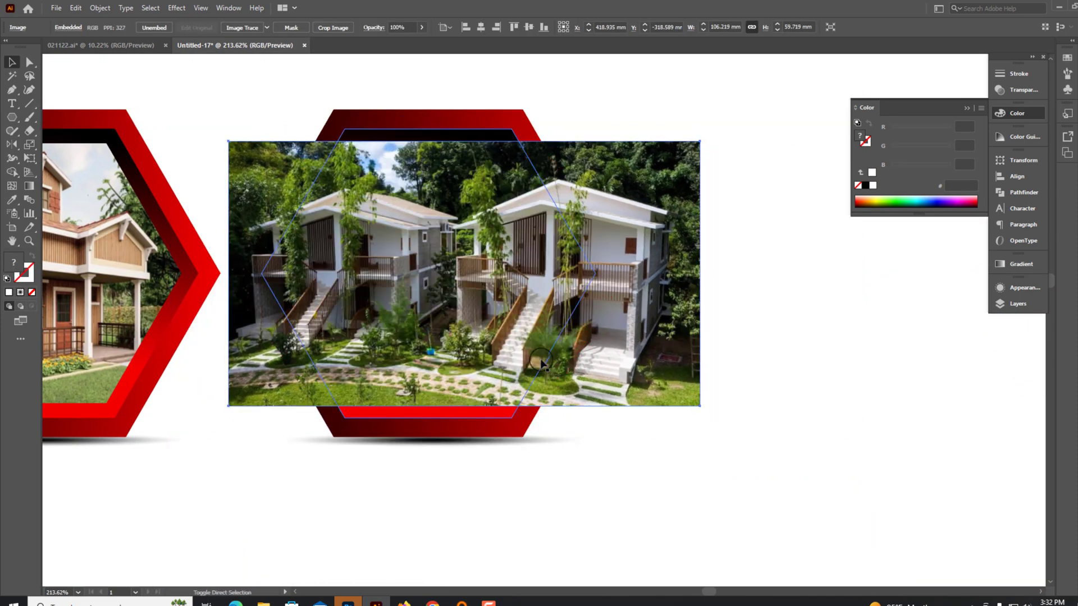
key("ctrl+y")
left_click(512, 381)
key("ctrl+y")
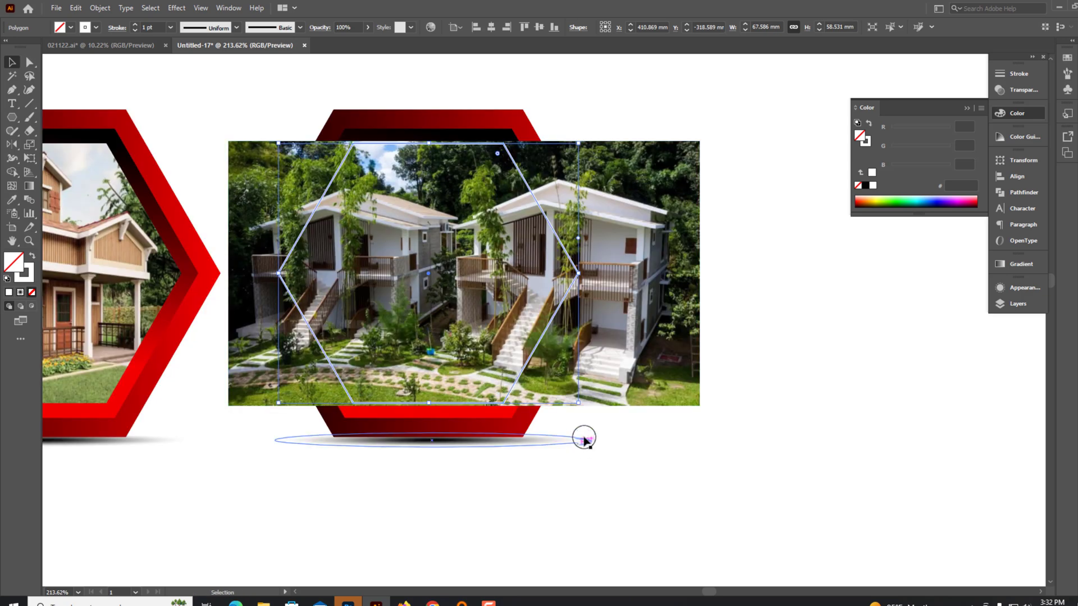
left_click(618, 388, "shift")
key("ctrl+7")
key("ctrl+minus")
key("ctrl+minus")
key("ctrl+minus")
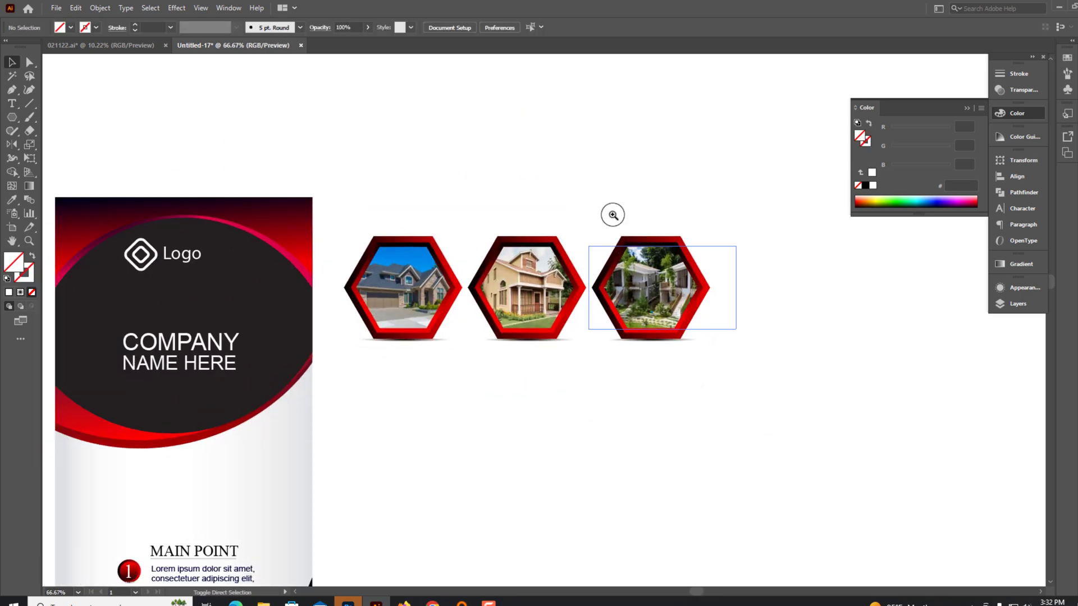
left_click_drag(612, 215, 662, 224)
- Redraw the third hexagon frame's gradient to run upward from the bottom
key("g")
left_click(693, 272)
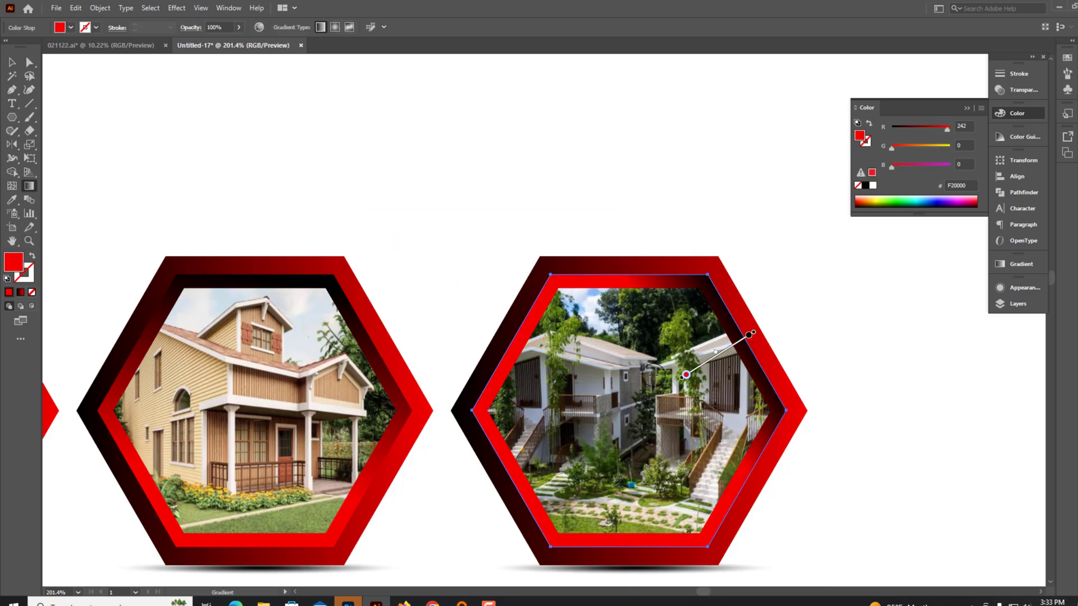
left_click_drag(652, 342, 512, 225)
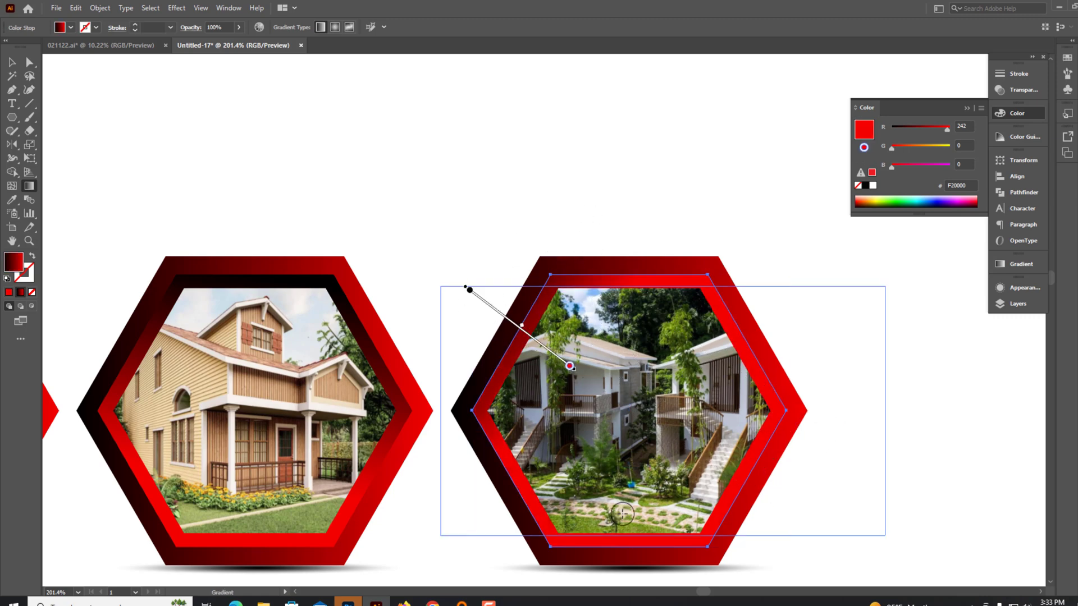
left_click_drag(604, 247, 649, 393)
left_click_drag(612, 426, 592, 437)
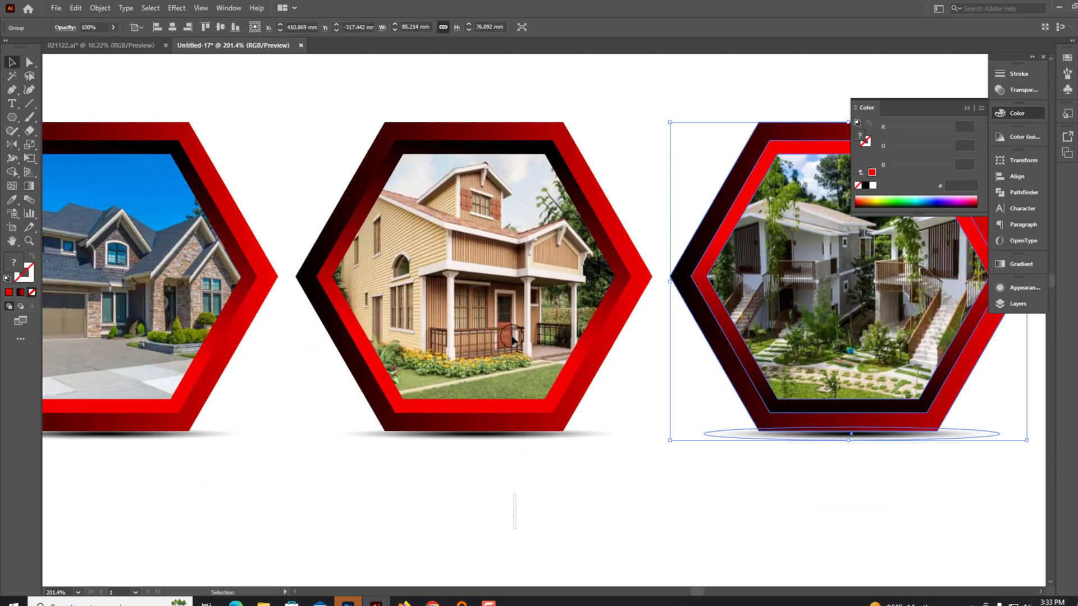
- Move the three-hexagon group onto the red banner
right_click(517, 242)
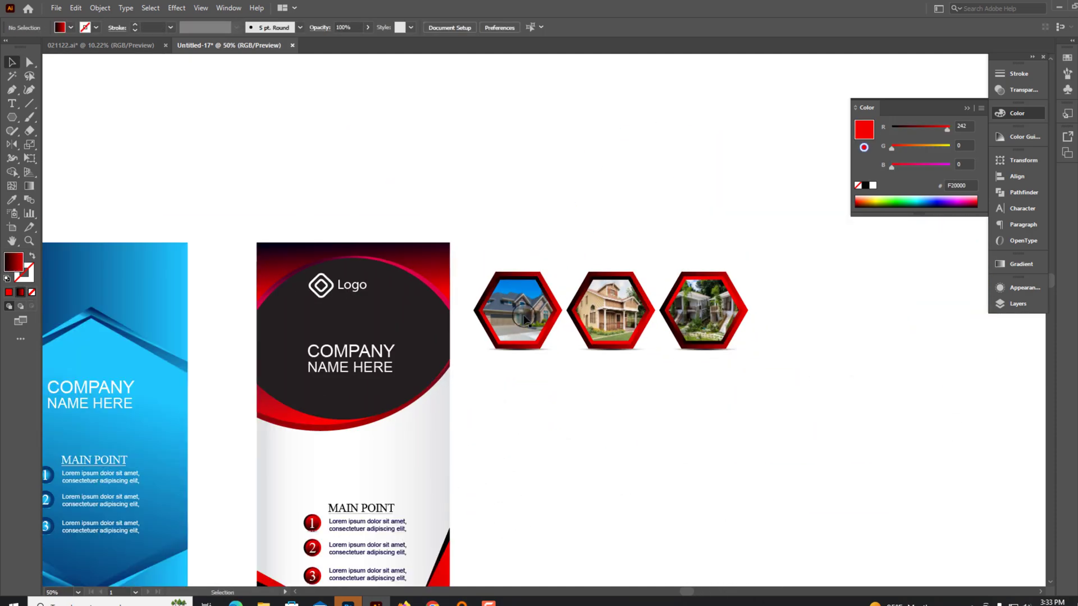
left_click_drag(524, 319, 292, 498)
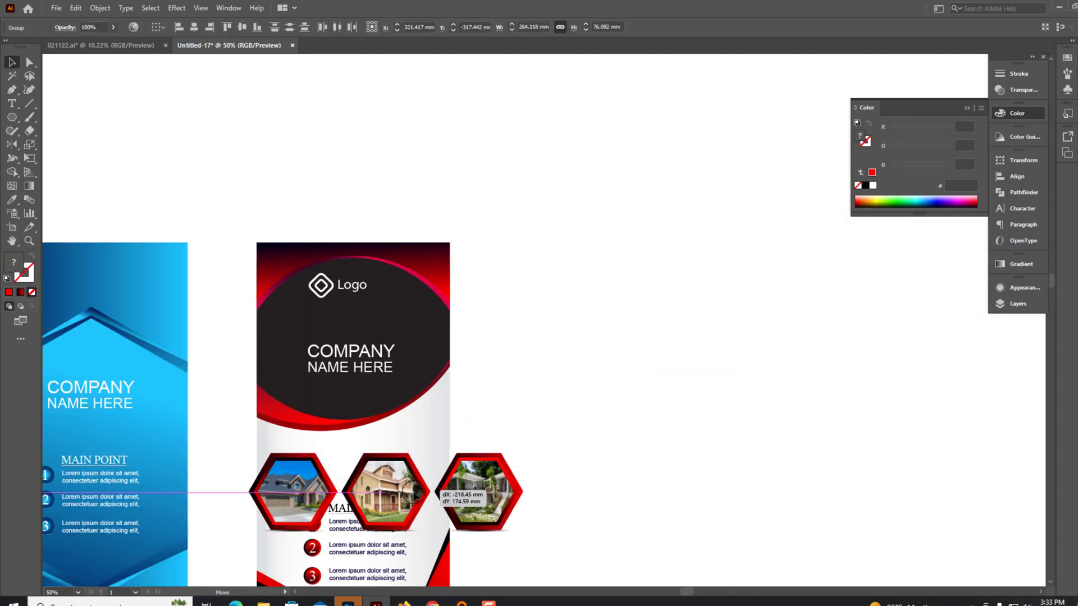
scroll(428, 472, "up", 2)
left_click(512, 524)
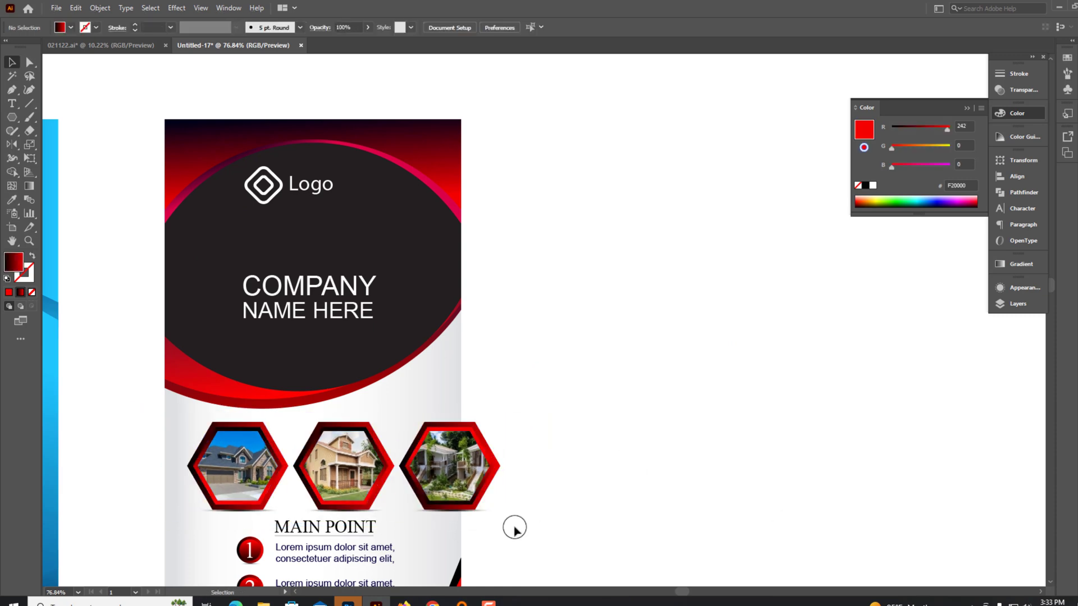
scroll(341, 447, "up", 2)
left_click(416, 393)
left_click(634, 374)
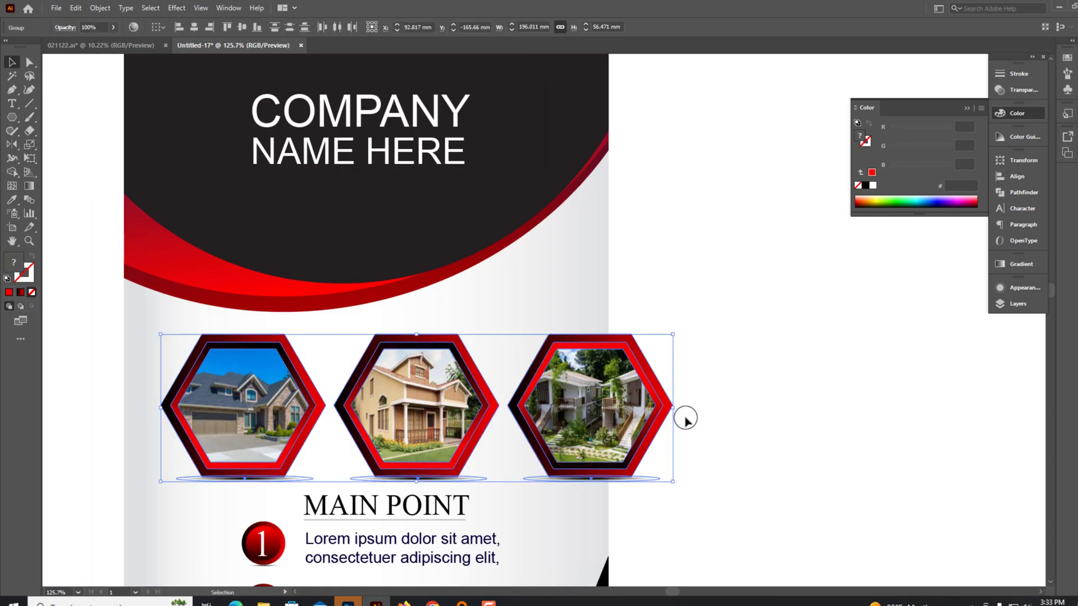
- Shrink the hexagon group slightly and tilt the row upward about 10°
left_click_drag(669, 408, 625, 392)
mouse_move(631, 337)
left_mouse_down()
mouse_move(602, 297)
mouse_move(584, 321)
left_mouse_up()
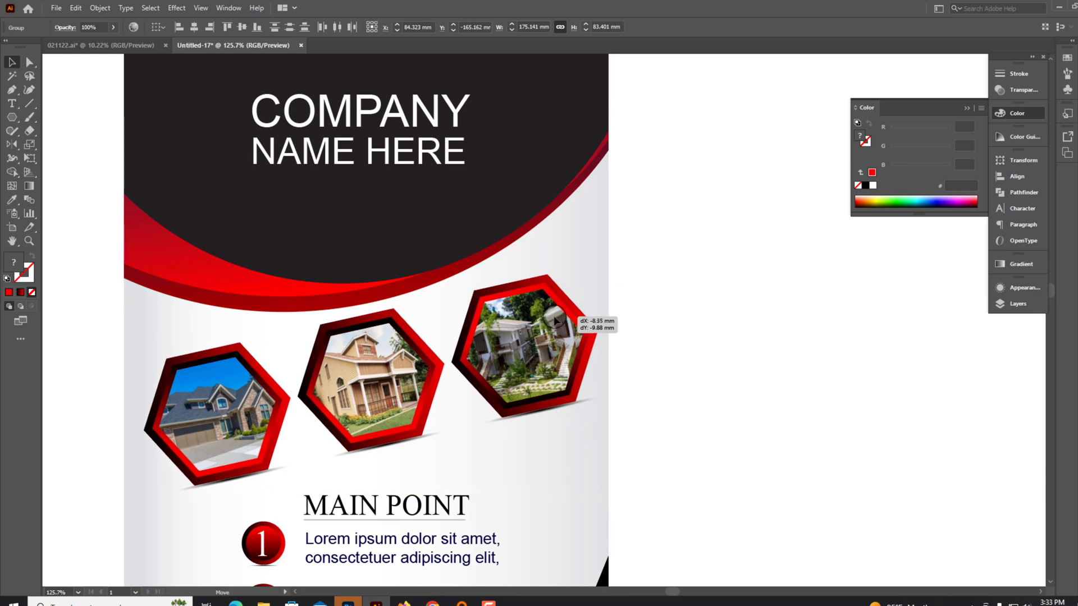
left_click(874, 409)
scroll(505, 367, "down", 4)
left_click(506, 369)
scroll(505, 369, "up", 5)
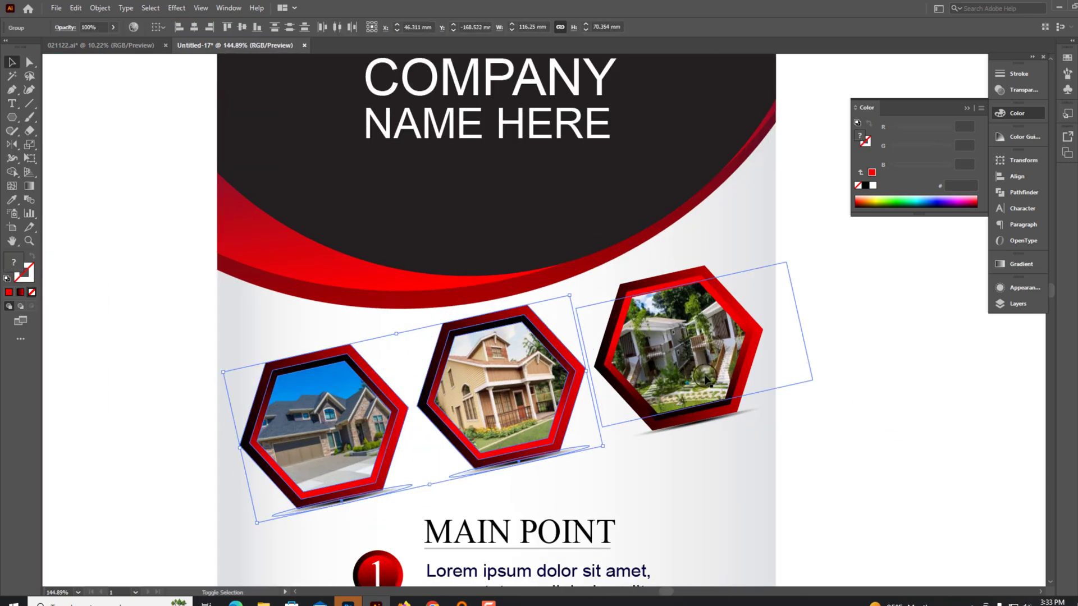
left_click(854, 404)
scroll(853, 404, "down", 5)
scroll(856, 403, "down", 1)
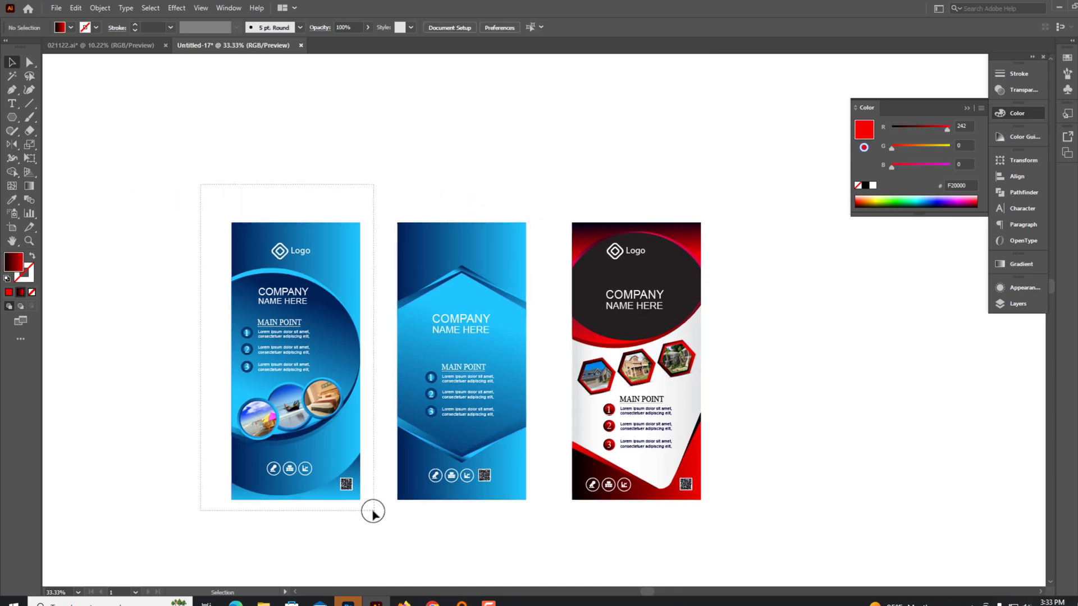
- Bring the roll-up stand mockup up and place the red banner artwork onto it
right_click(312, 351)
key("Escape")
left_click_drag(567, 214, 719, 512)
scroll(714, 389, "down", 2)
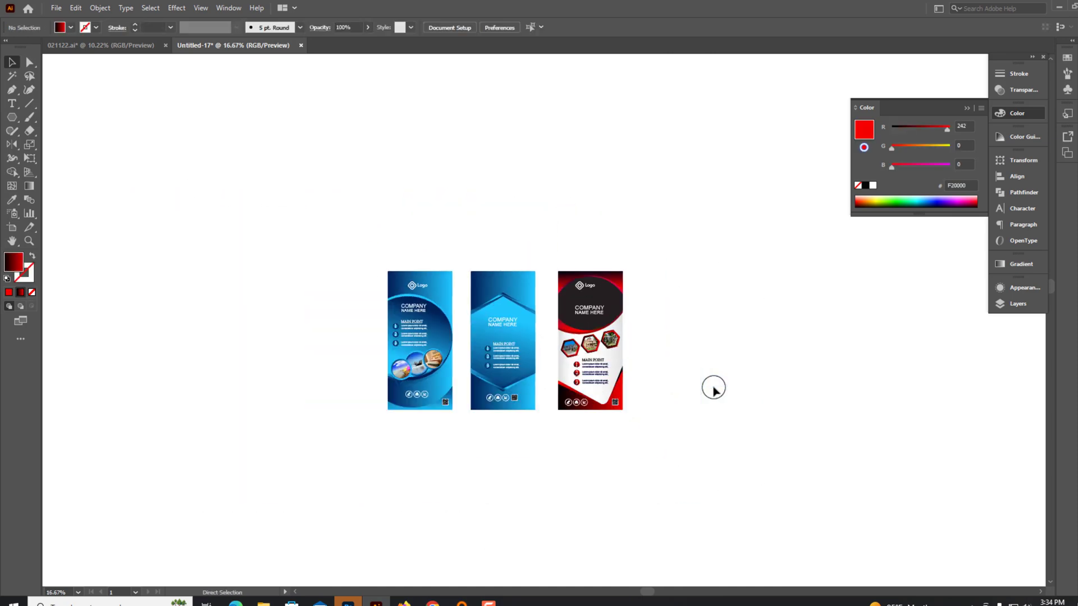
scroll(713, 389, "down", 2)
left_click_drag(336, 508, 541, 192)
scroll(690, 385, "up", 2)
left_click_drag(575, 399, 559, 202)
scroll(589, 224, "up", 2)
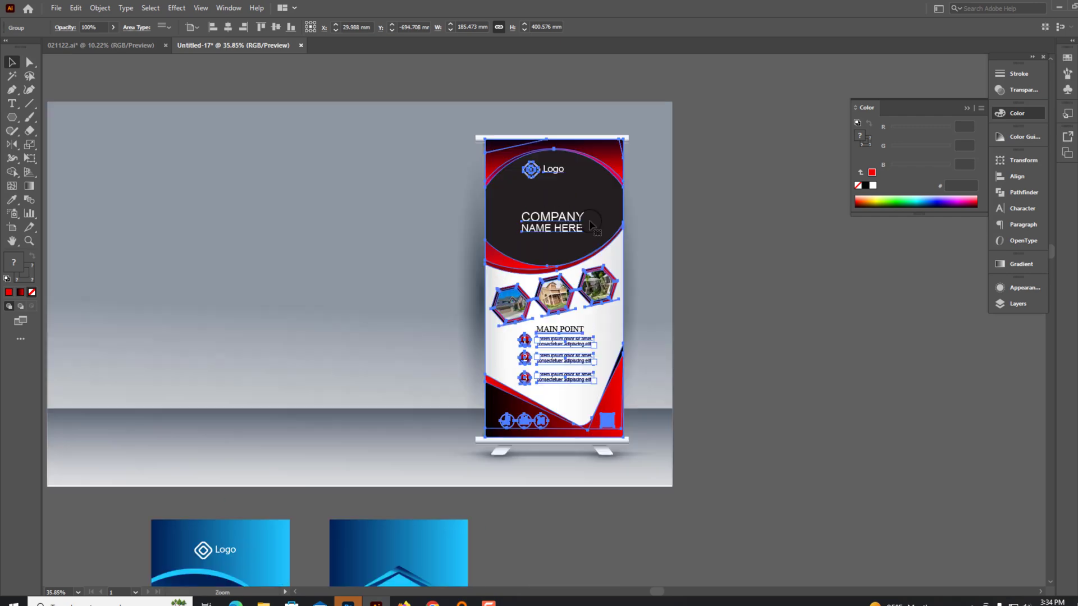
- Duplicate the stand to the left and widen the backdrop to fit three stands
key("ctrl+z")
left_click_drag(601, 432, 375, 431)
scroll(380, 421, "down", 1)
left_click(281, 125)
left_click_drag(241, 291, 161, 317)
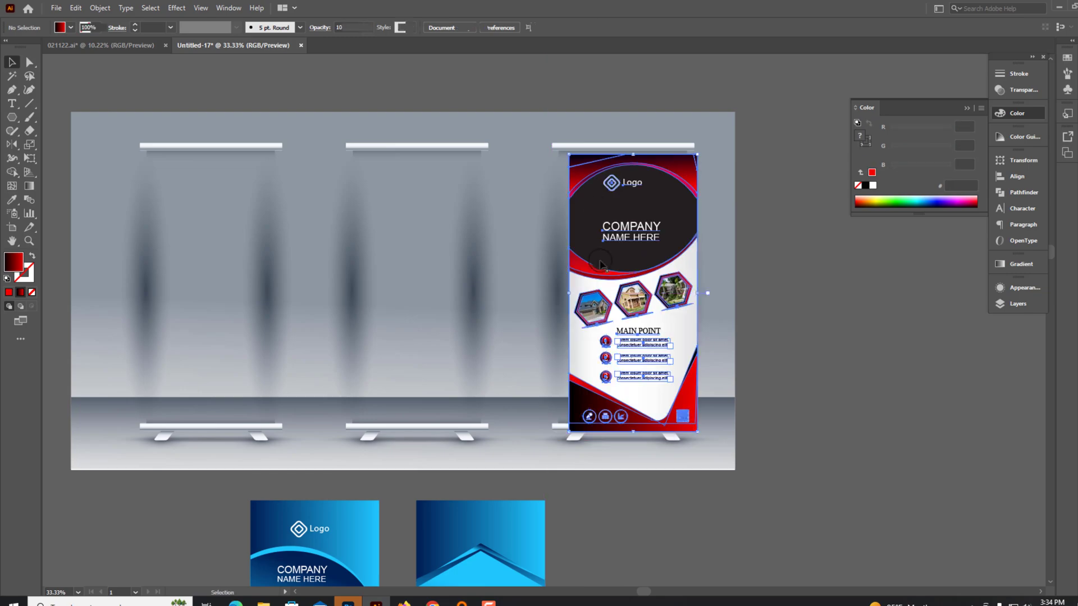
- Move the red banner onto the middle stand
left_click_drag(988, 381, 507, 315)
scroll(507, 314, "up", 3)
scroll(441, 227, "down", 3)
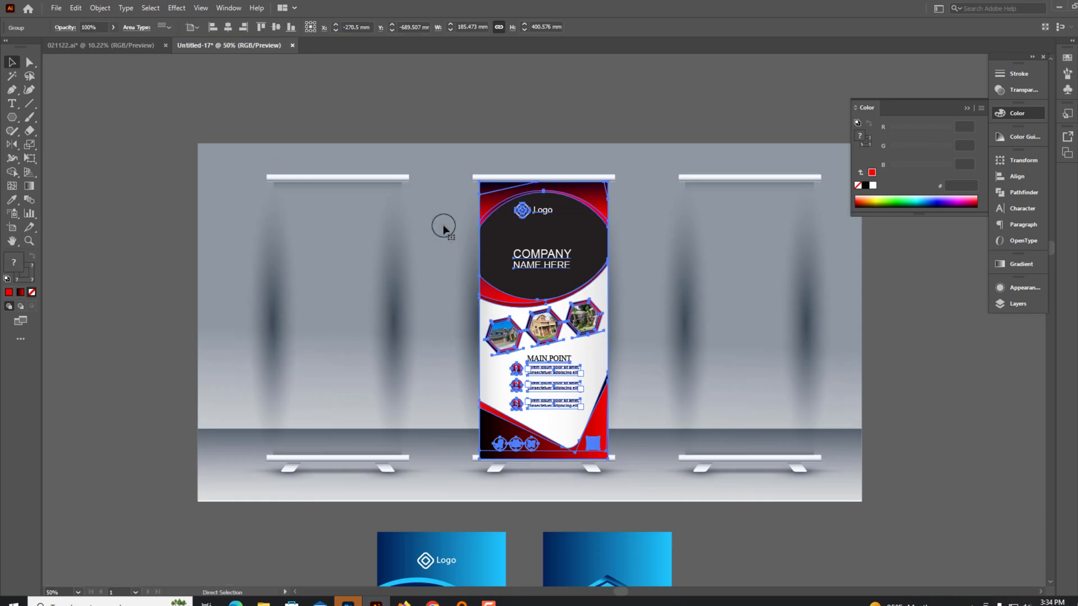
scroll(674, 452, "up", 3)
key("ctrl+y")
scroll(673, 452, "down", 3)
left_click(613, 348)
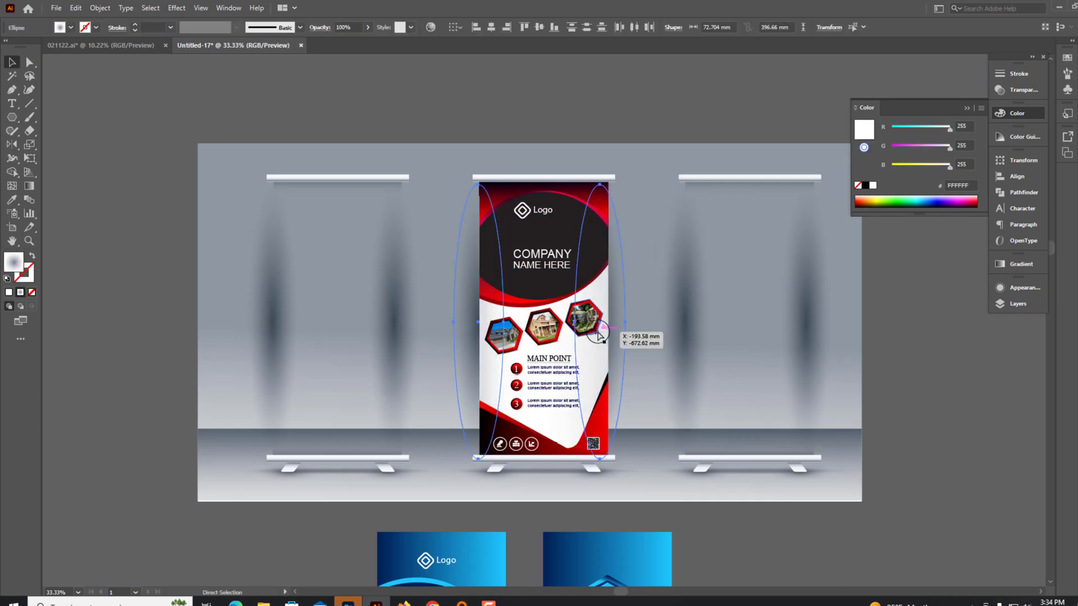
scroll(349, 278, "up", 3)
scroll(349, 278, "down", 3)
scroll(427, 384, "up", 4)
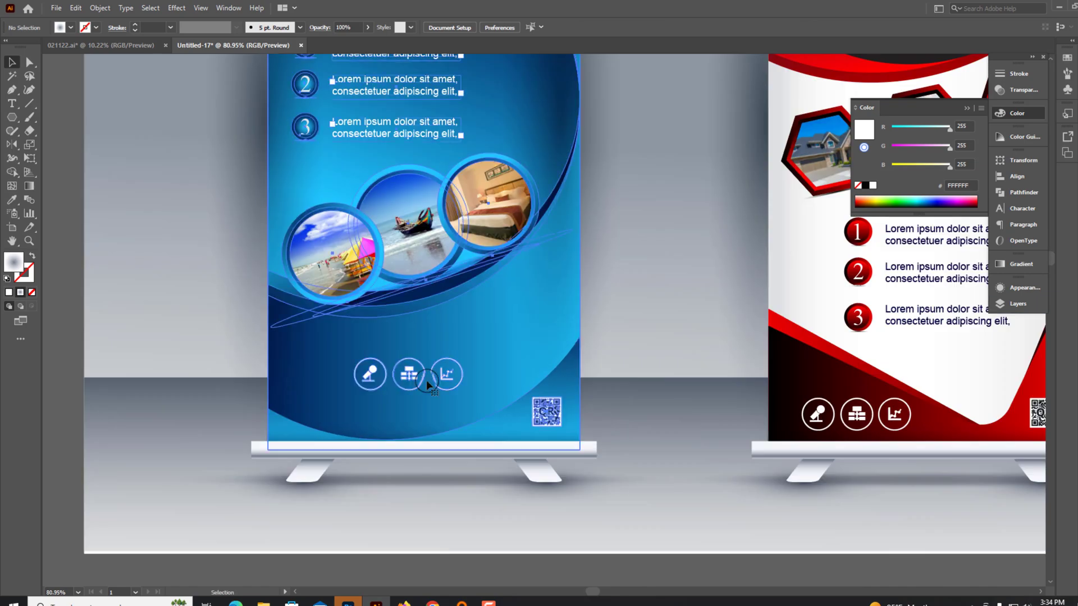
- Set the blue hexagon banner on the third stand and centre the red banner
left_click(428, 384)
scroll(301, 469, "down", 3)
scroll(217, 505, "up", 3)
left_click_drag(747, 315, 689, 209)
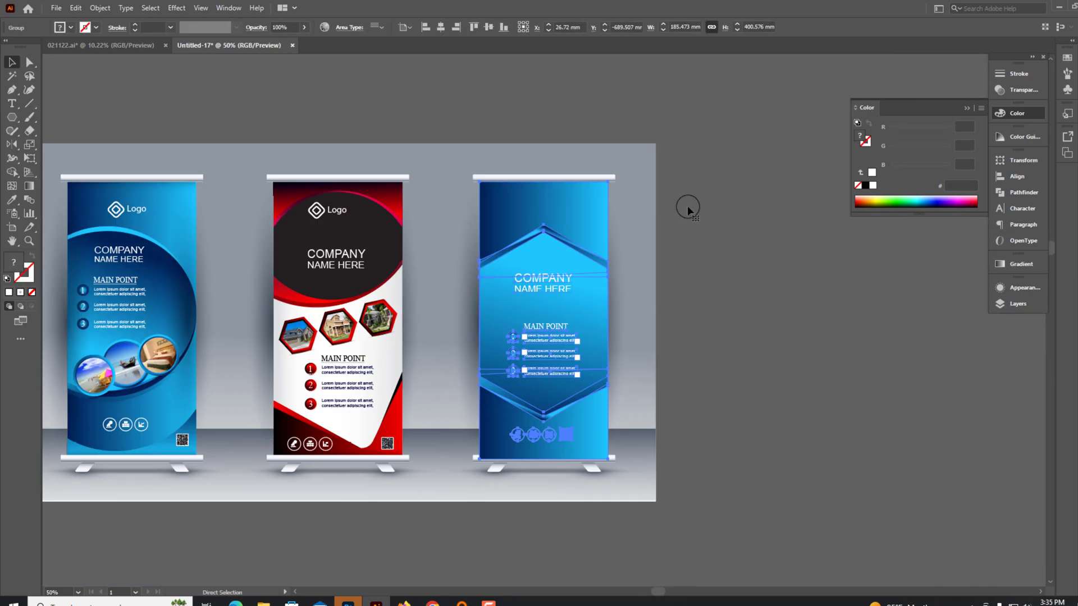
scroll(687, 206, "up", 3)
scroll(761, 434, "down", 3)
left_click(761, 433)
left_click(492, 305)
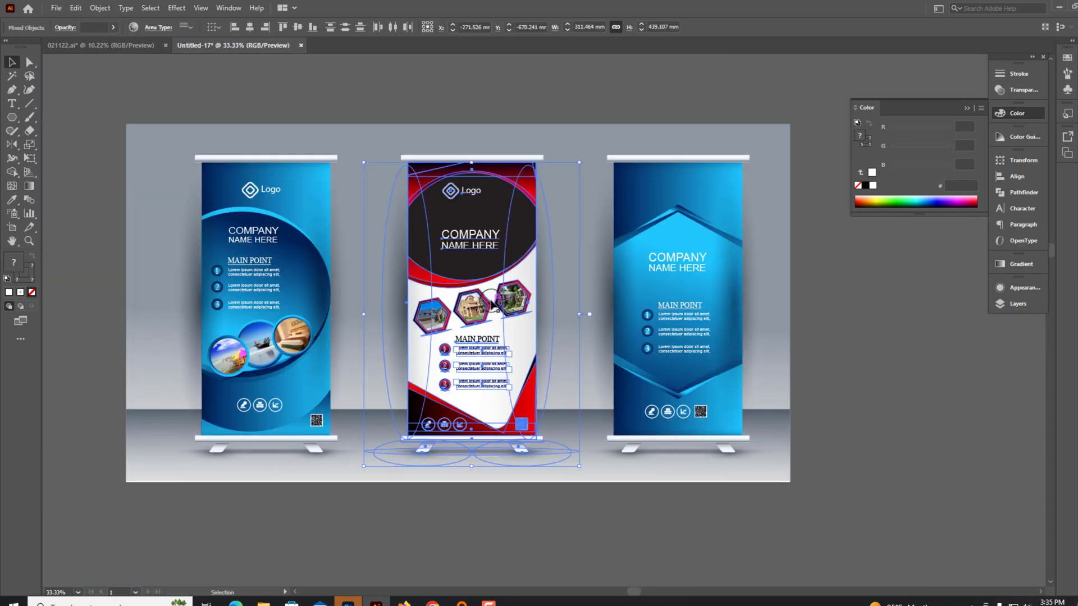
left_click_drag(492, 305, 523, 305)
- Align the left stand, trim the backdrop edge, adjust left and middle banners, then start saving
left_click_drag(168, 122, 337, 472)
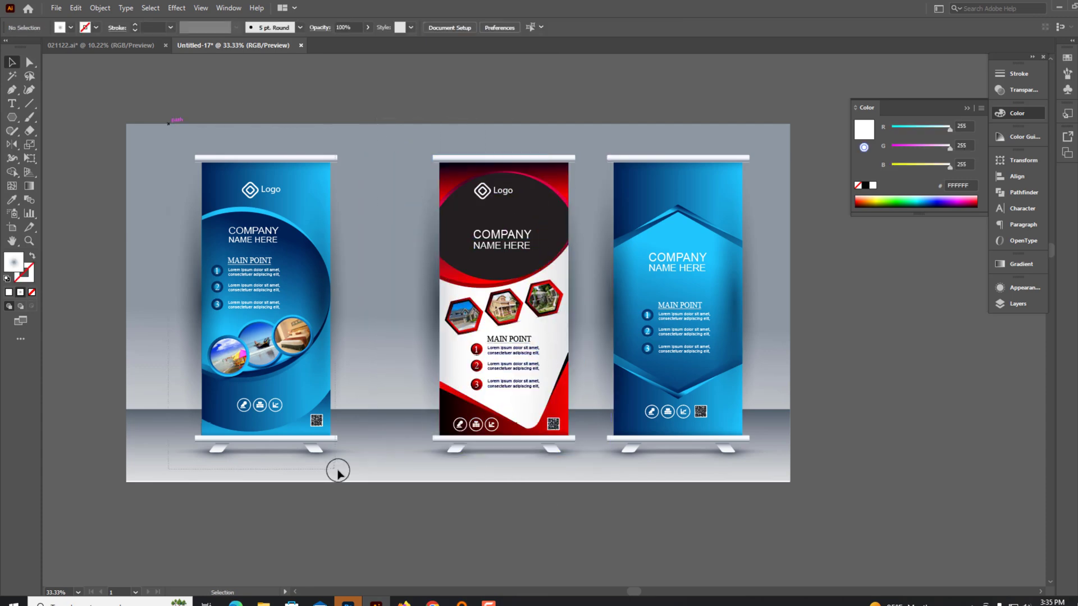
left_click_drag(296, 385, 361, 385)
left_click(164, 306)
left_click_drag(127, 306, 181, 306)
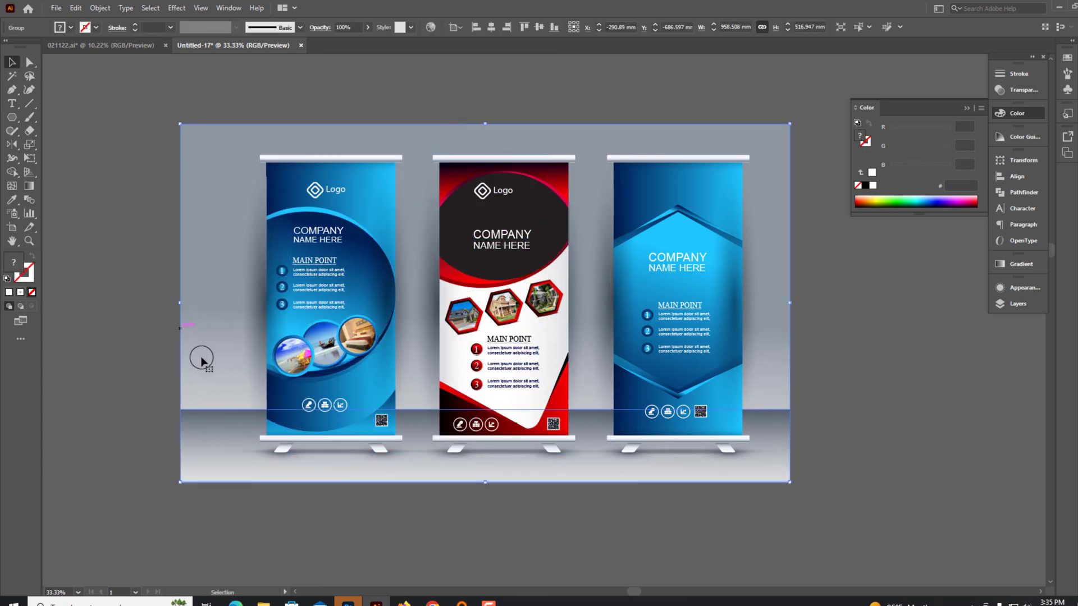
left_click(290, 513)
left_click_drag(432, 457, 409, 457)
left_click_drag(423, 475, 397, 475)
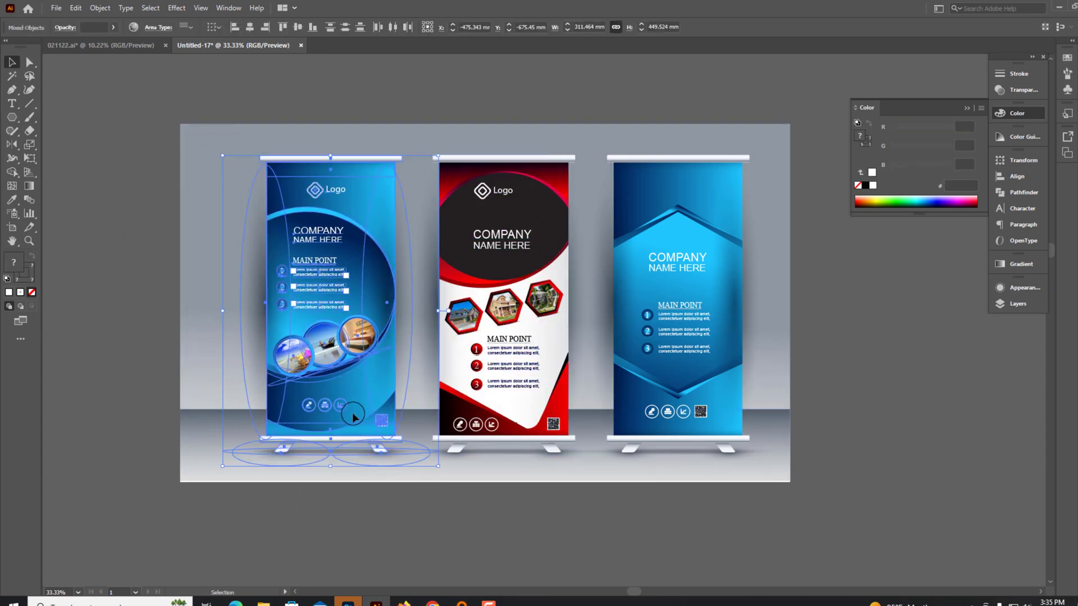
left_click(423, 168)
left_click_drag(553, 444, 606, 460)
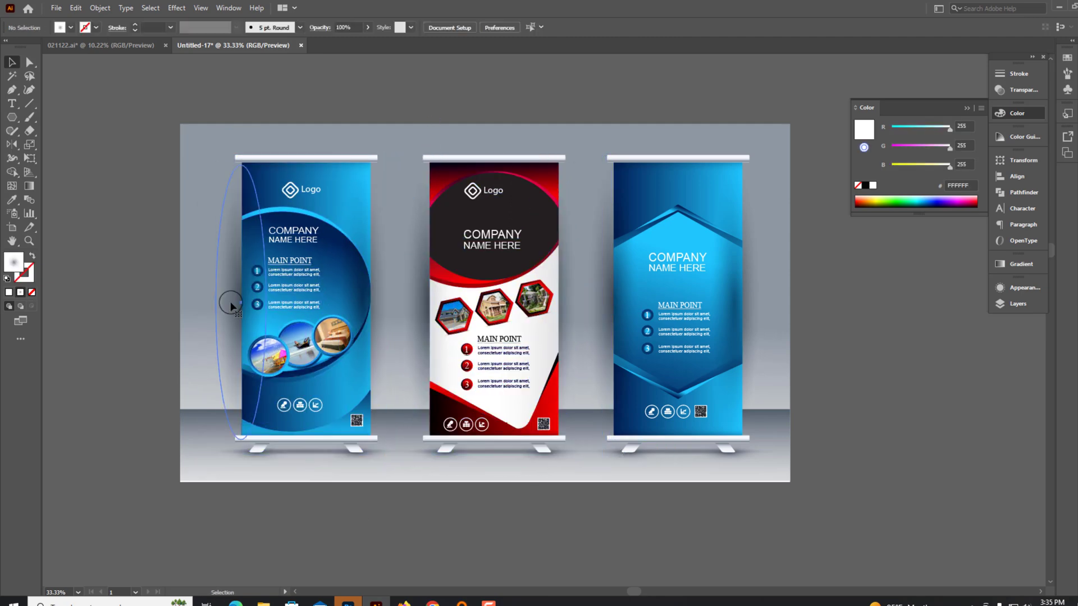
key("ctrl+plus")
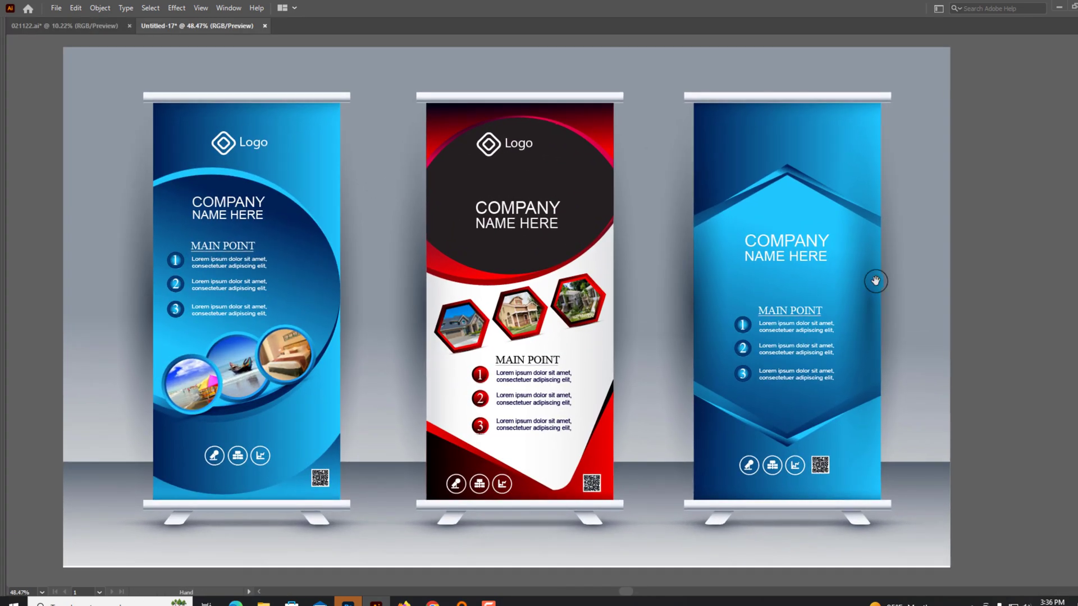